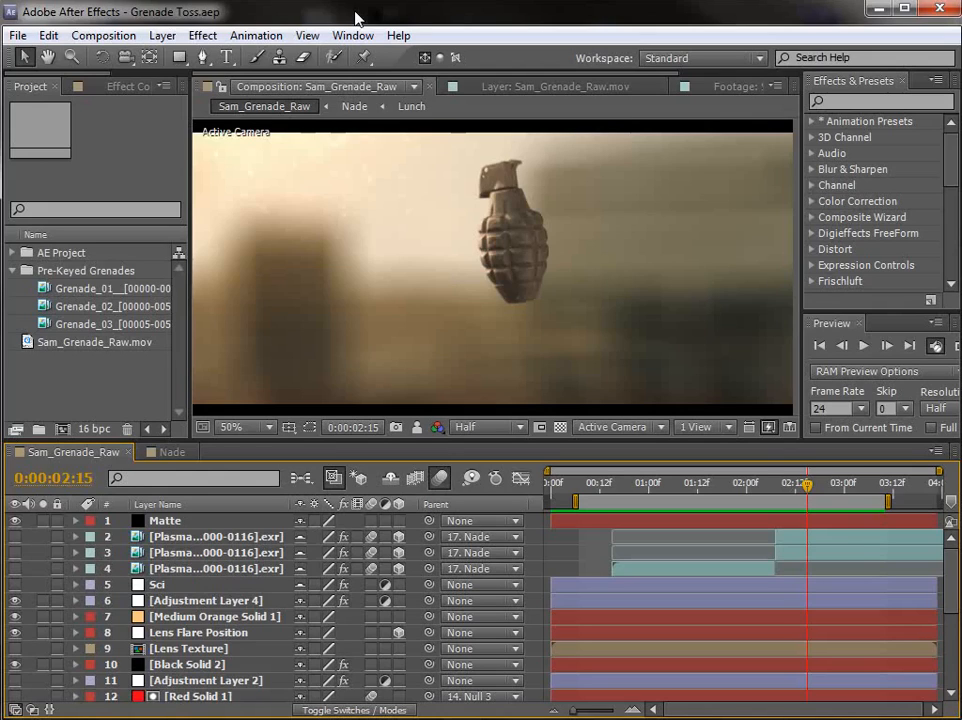
Step: Review the grenade toss in the finished composition and in the Sam_Attack_1080p movie in QuickTime Player, returning to After Effects
left_click_drag(601, 490, 695, 497)
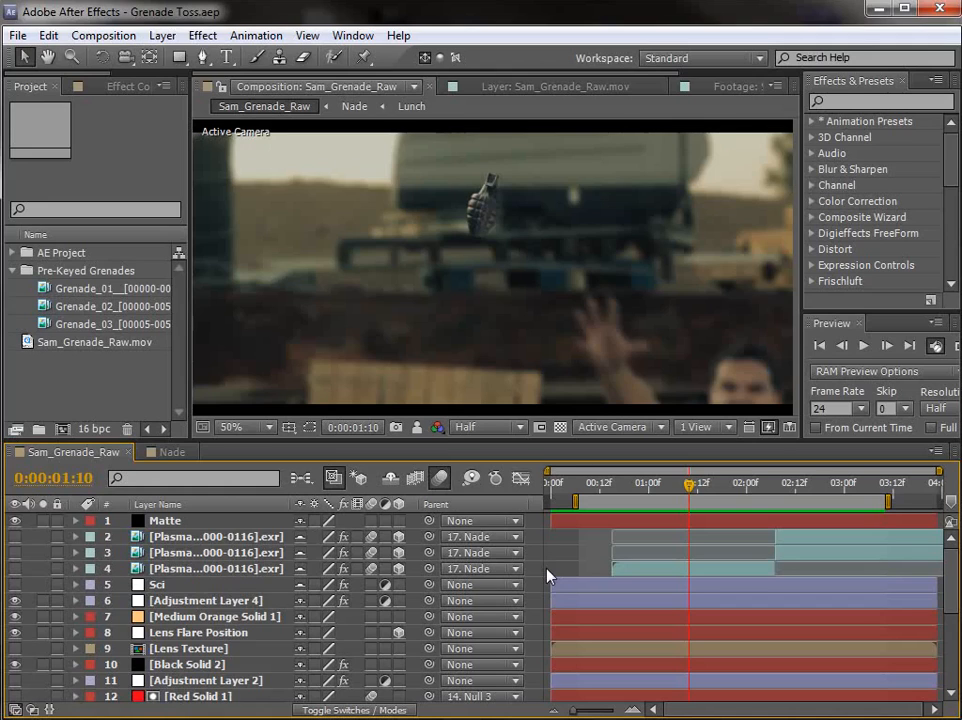
key("alt+Tab")
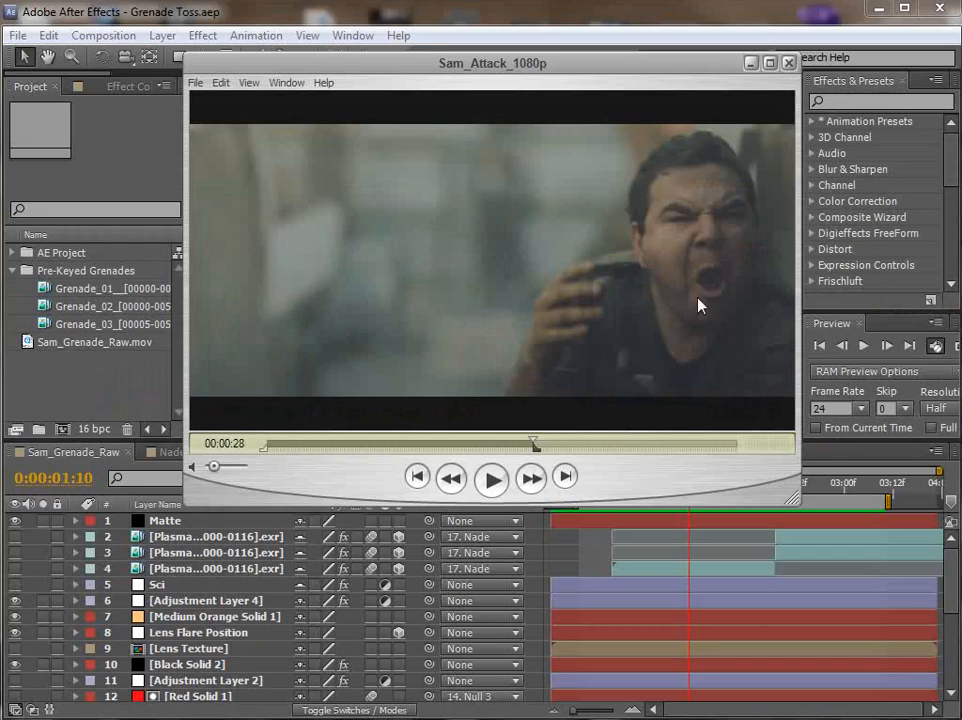
left_click_drag(534, 446, 535, 447)
left_click_drag(530, 445, 496, 434)
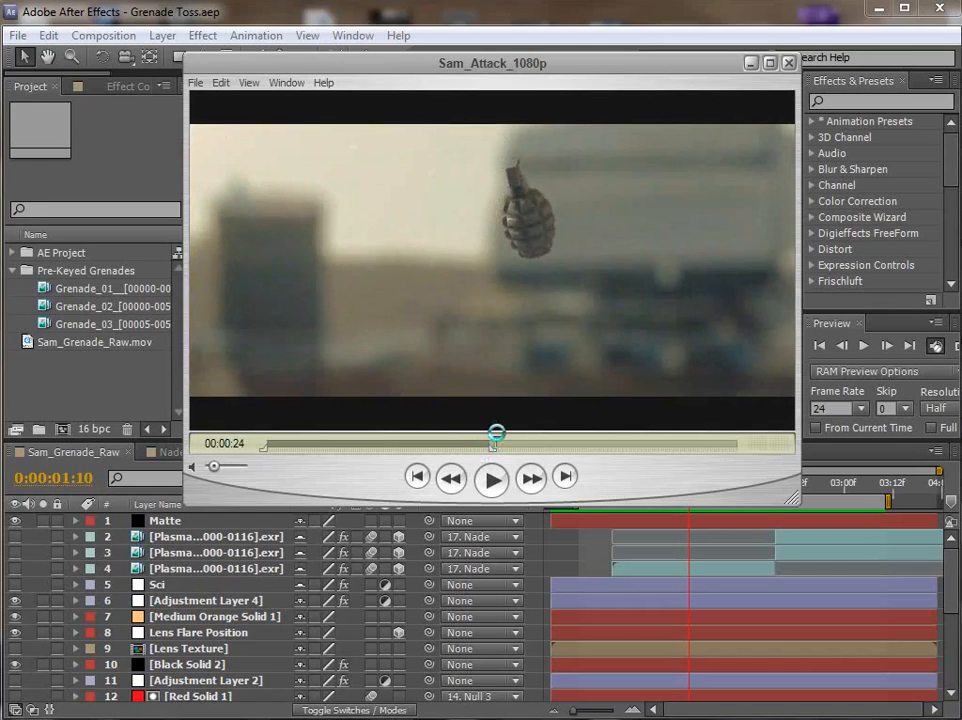
left_click(418, 18)
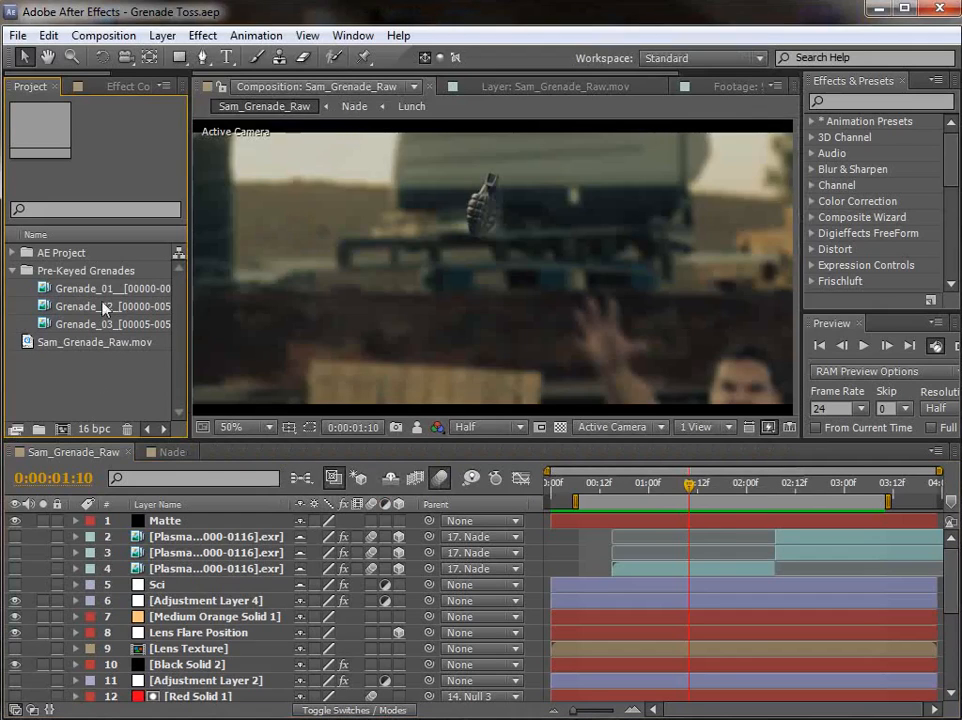
Step: Open the pre-keyed Grenade_03 footage, scrub through its rotation, and return to the Sam_Grenade_Raw composition
double_click(78, 323)
scroll(476, 292, "up", 2)
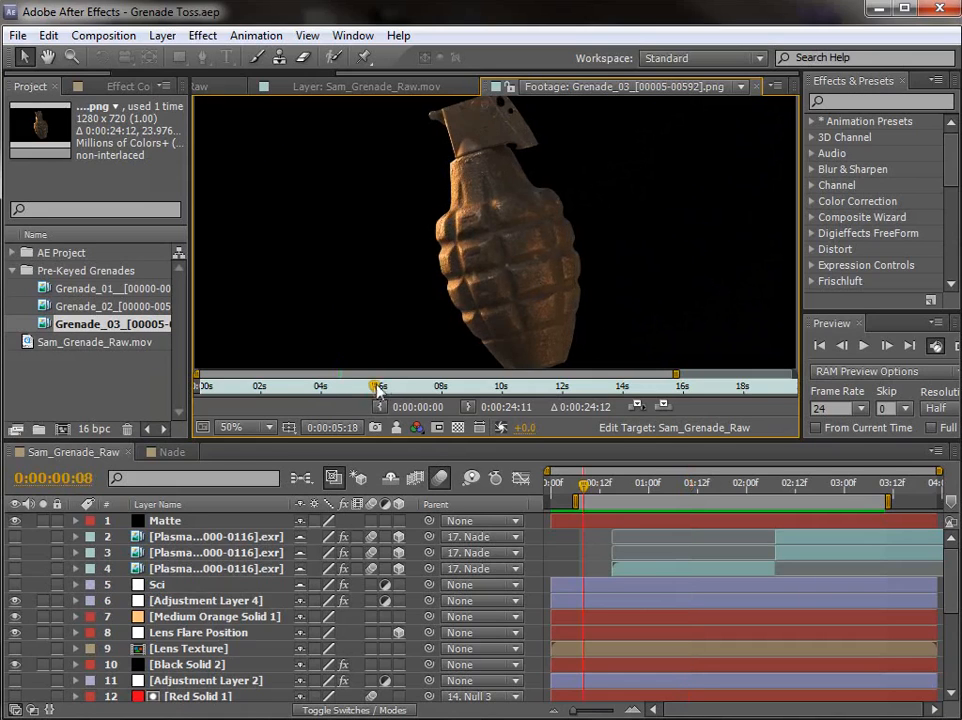
left_click_drag(378, 388, 587, 390)
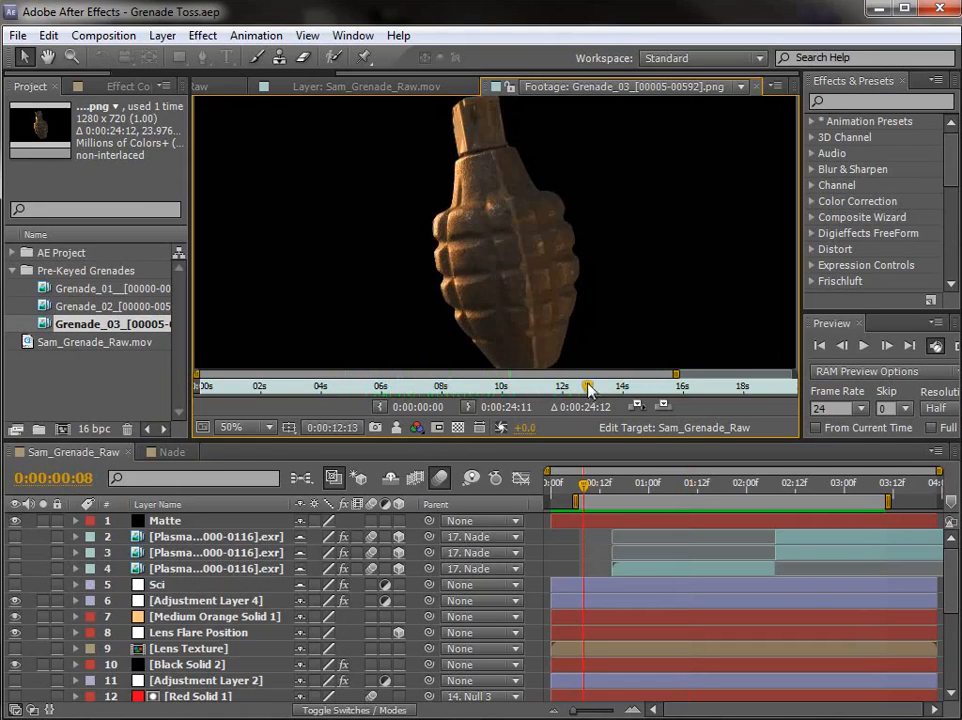
scroll(291, 80, "up", 2)
left_click(291, 84)
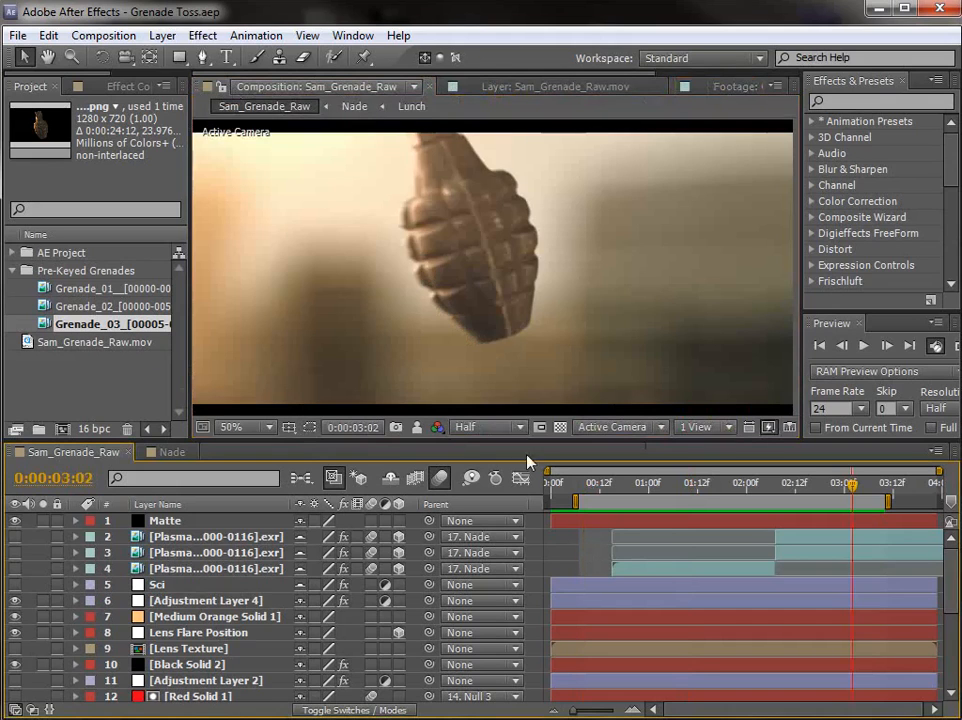
Step: Compare the grenade's motion in the Sam_Grenade_Raw composition with the Sam_Attack_1080p movie in QuickTime Player, ending back in After Effects
left_click_drag(590, 487, 837, 500)
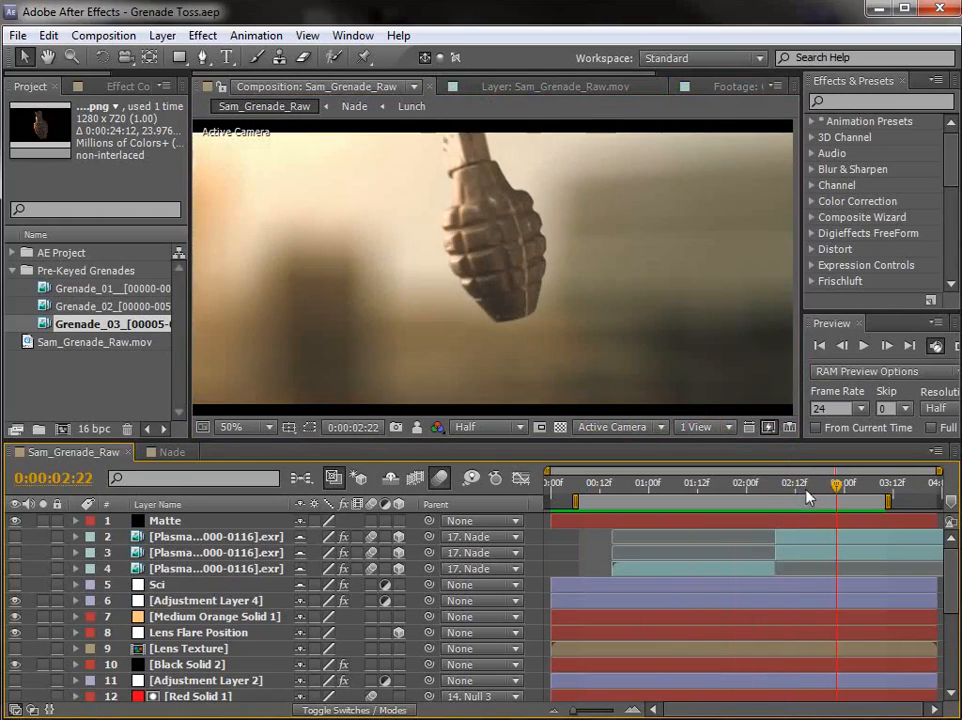
key("alt+Tab")
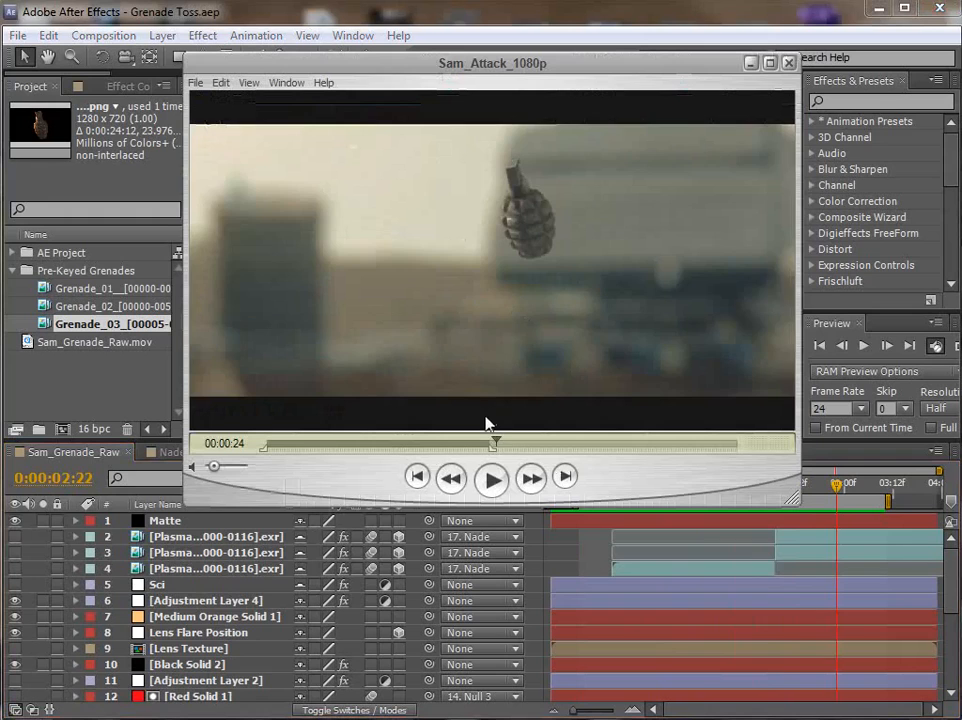
mouse_move(502, 443)
left_mouse_down()
mouse_move(511, 443)
mouse_move(490, 438)
left_mouse_up()
left_click(455, 16)
left_click_drag(657, 477, 833, 508)
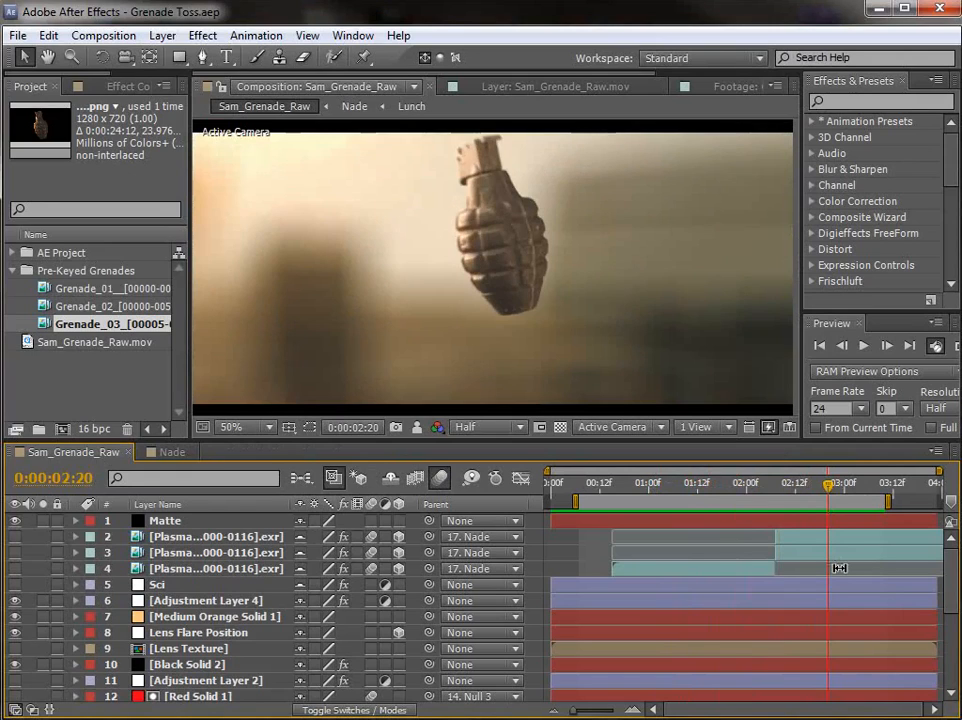
Step: Create a new composition from Sam_Grenade_Raw.mov and set its preview resolution to Full
left_click(89, 388)
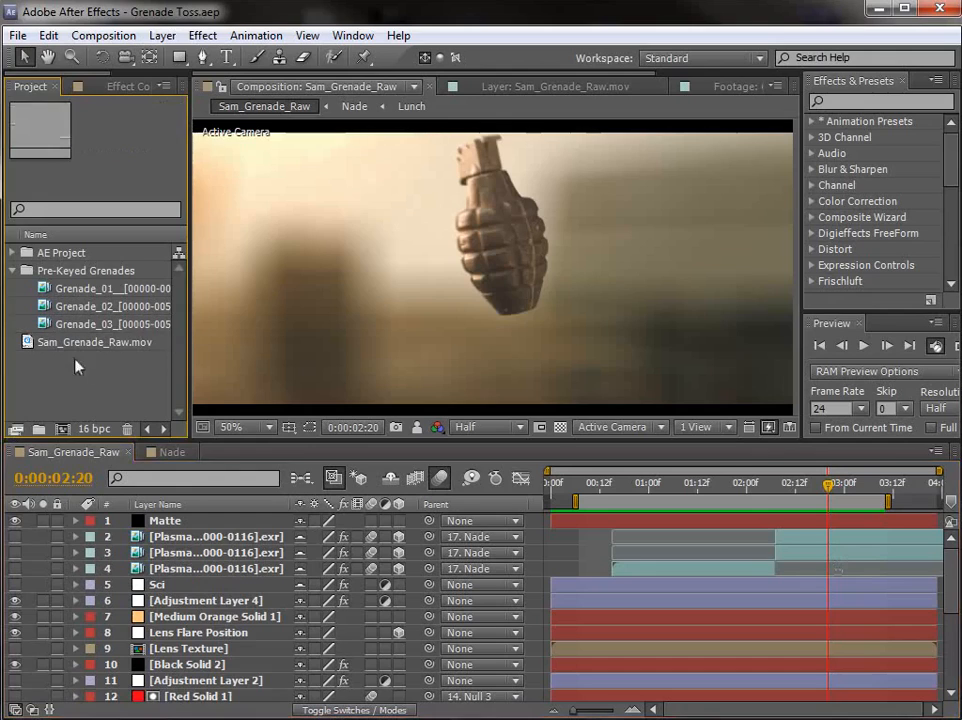
left_click(82, 345)
left_click_drag(99, 346, 61, 429)
left_click(628, 584)
scroll(590, 334, "up", 2)
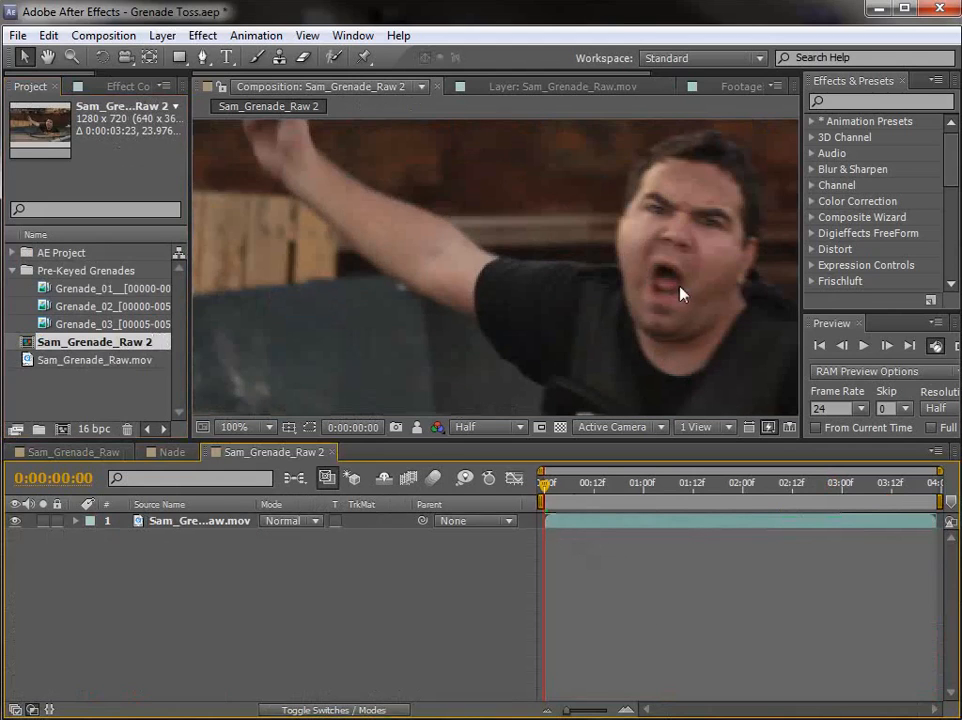
left_click(508, 426)
left_click(494, 470)
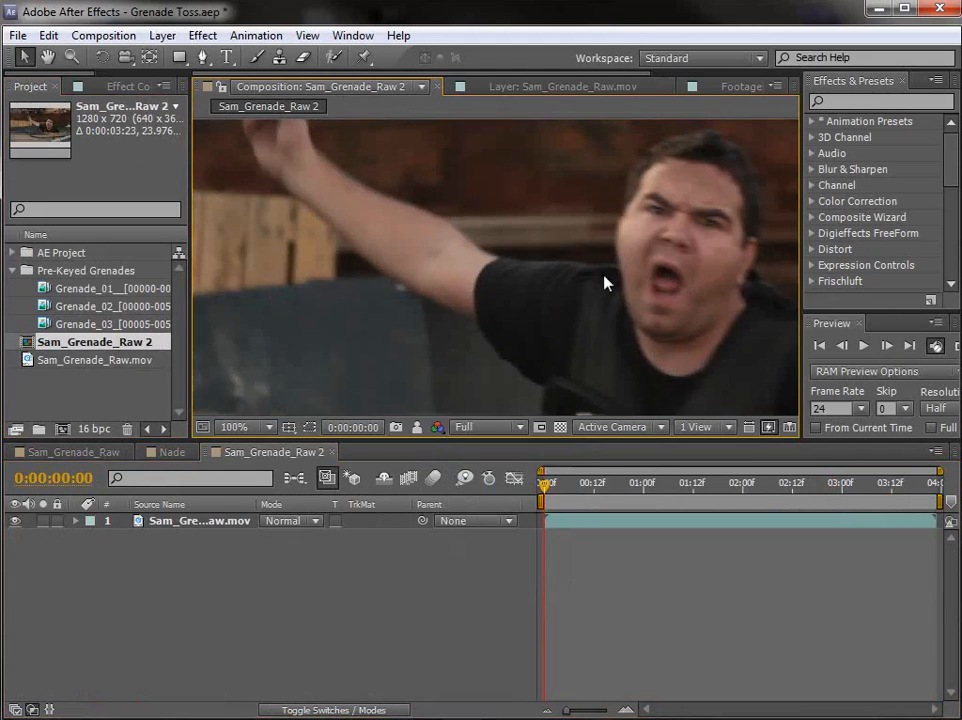
Step: Scrub through the raw footage in the new composition to examine the throwing action and camera movement
scroll(580, 300, "down", 2)
mouse_move(559, 488)
left_mouse_down()
mouse_move(574, 488)
mouse_move(543, 486)
left_mouse_up()
key("space")
left_click_drag(459, 350, 473, 359)
left_click_drag(538, 479, 500, 498)
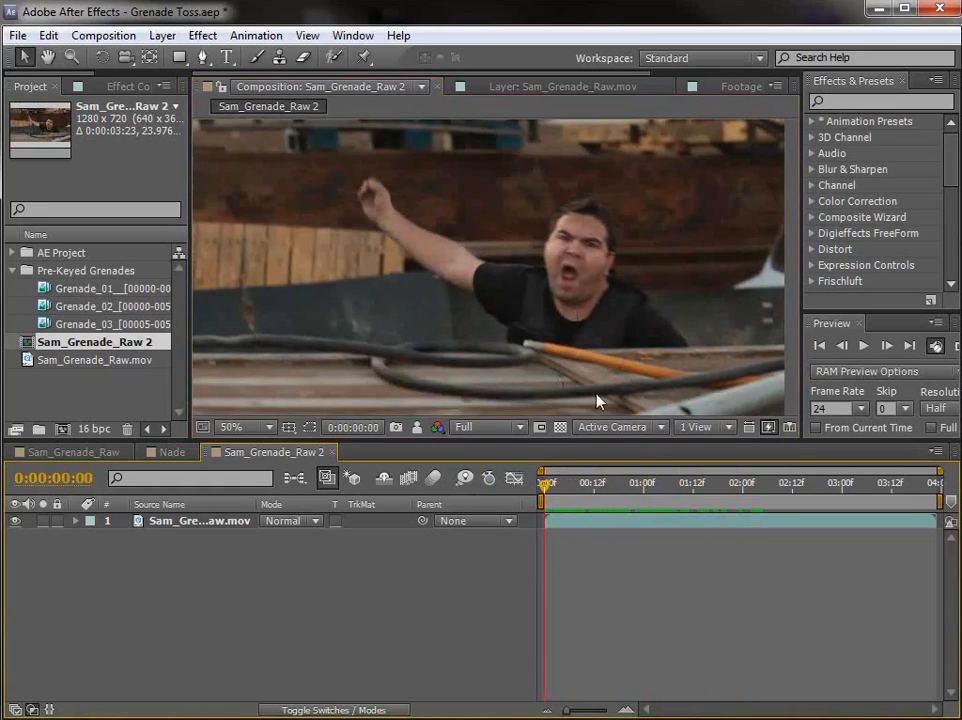
left_click_drag(586, 491, 532, 486)
left_click_drag(545, 484, 490, 505)
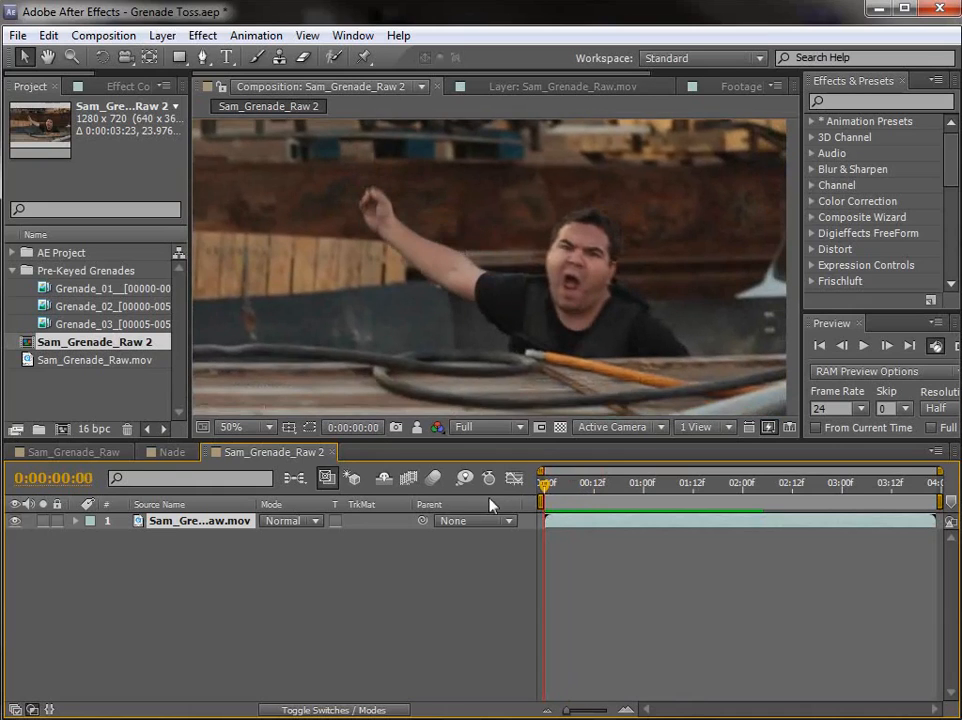
Step: Add a null object to the Sam_Grenade_Raw 2 composition
left_click(613, 584)
left_click(163, 35)
mouse_move(190, 57)
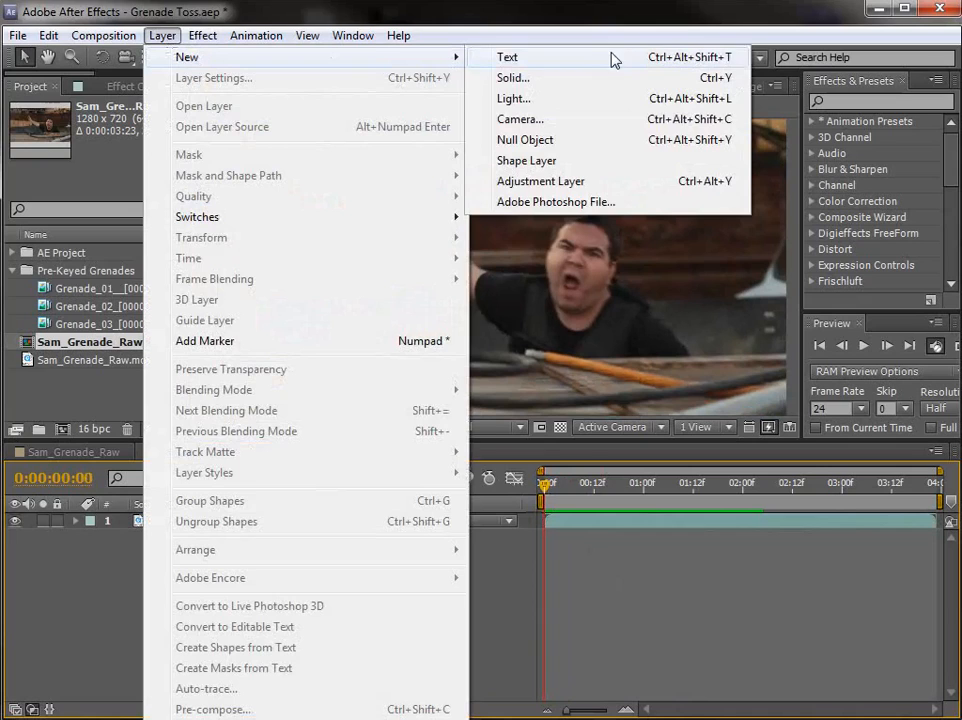
left_click(548, 141)
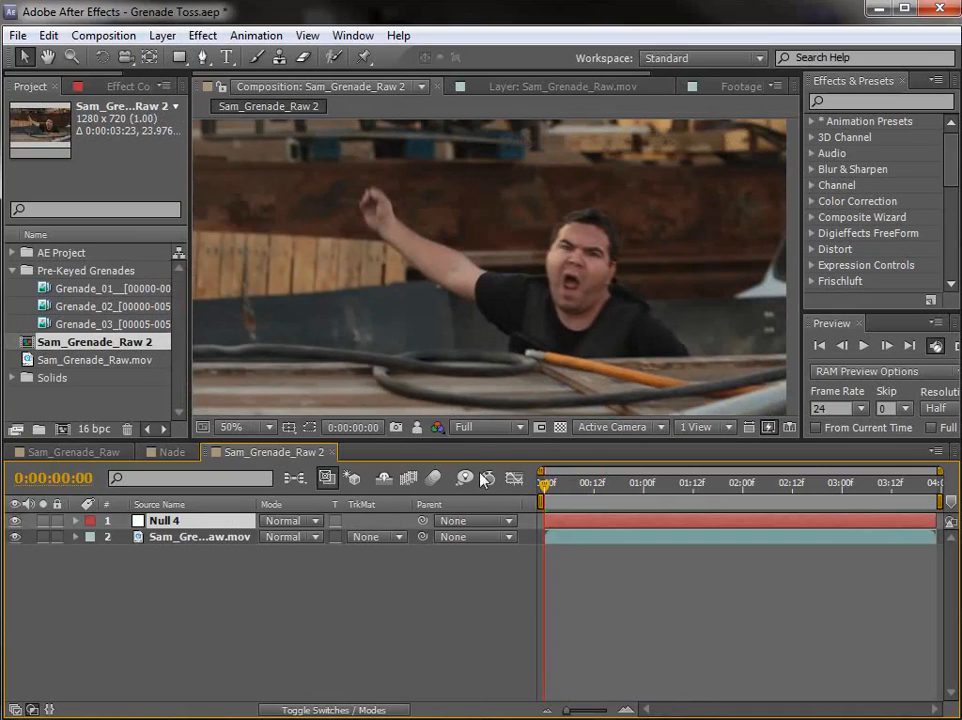
Step: Show the Tracker and start a motion track on the Sam_Grenade_Raw.mov layer
left_click(191, 538)
left_click(353, 35)
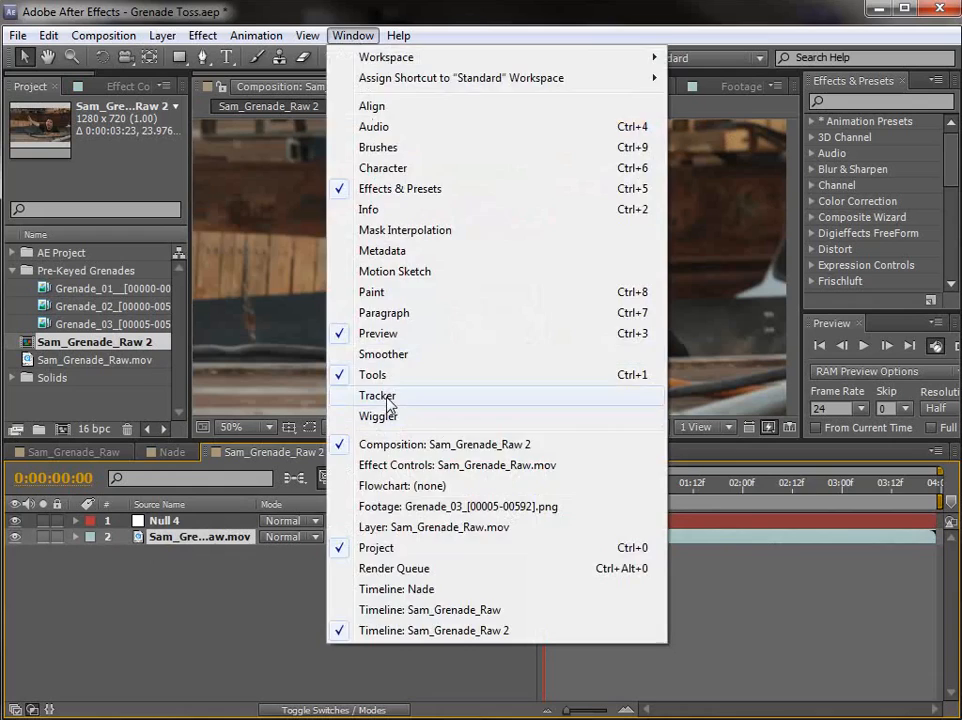
left_click(378, 396)
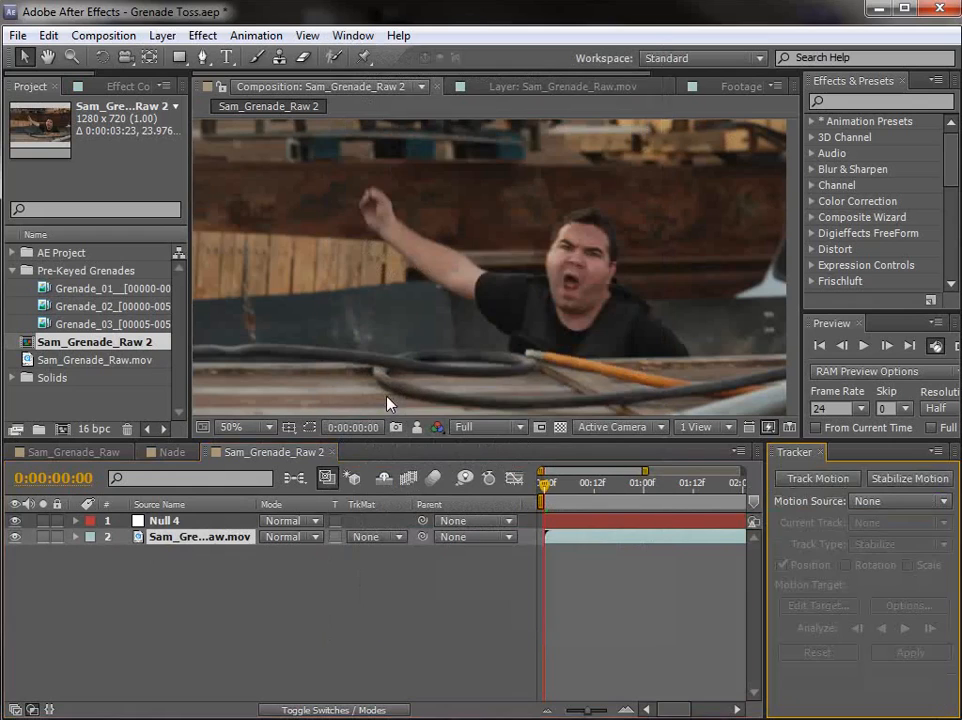
left_click(785, 480)
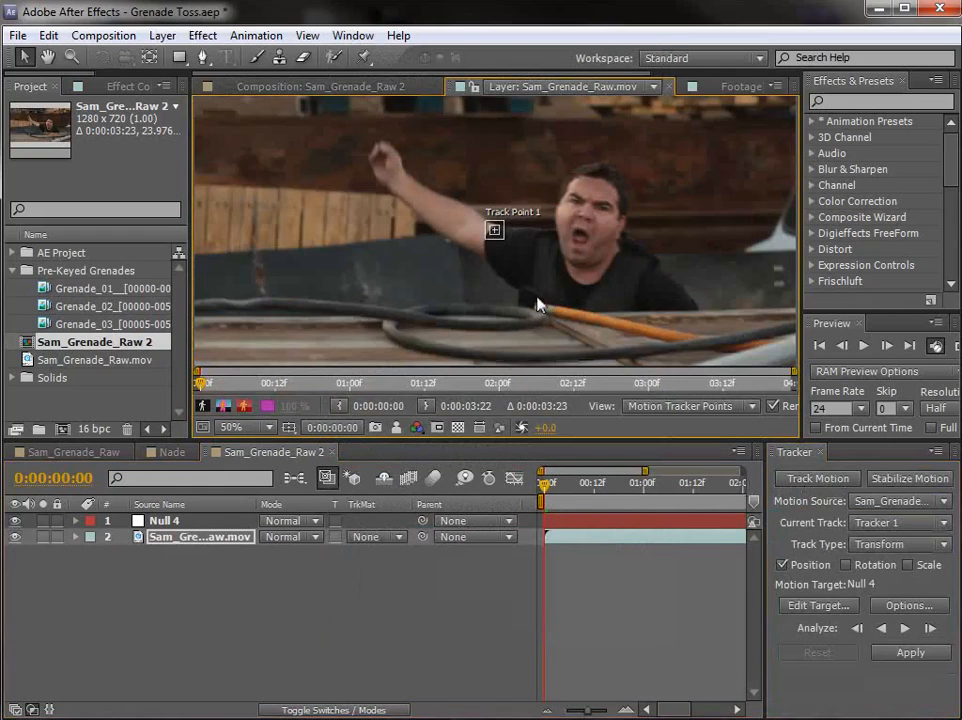
Step: At 0:00:00:23, place Track Point 1 on the high-contrast detail above the rusty beam and resize its feature and search regions around it
key("grave")
left_click_drag(462, 296, 473, 307)
key("grave")
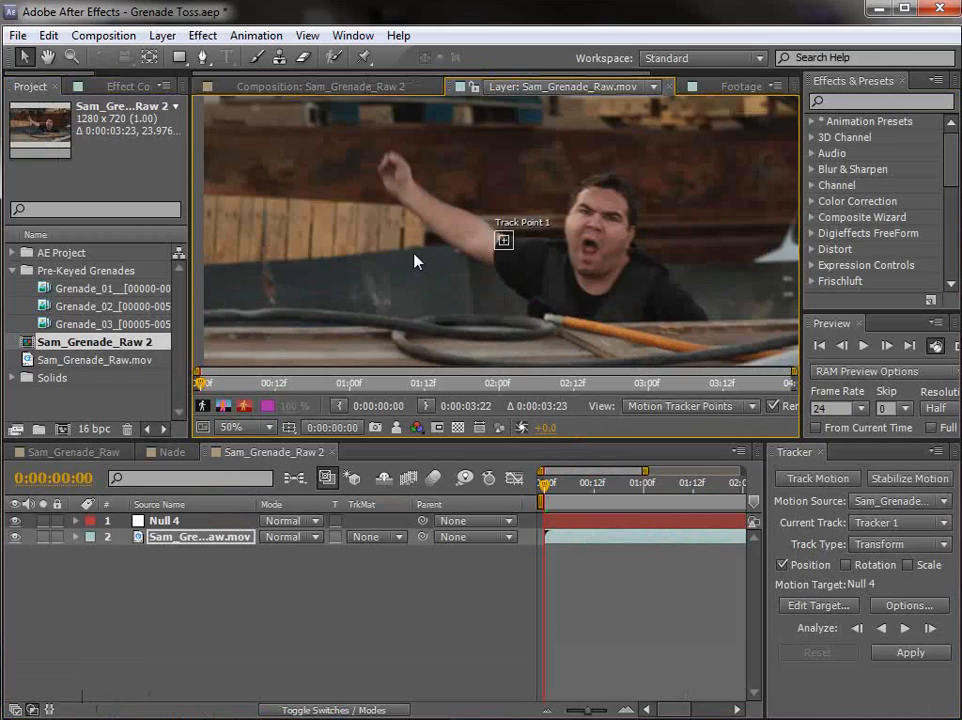
key("comma")
left_click_drag(545, 486, 644, 500)
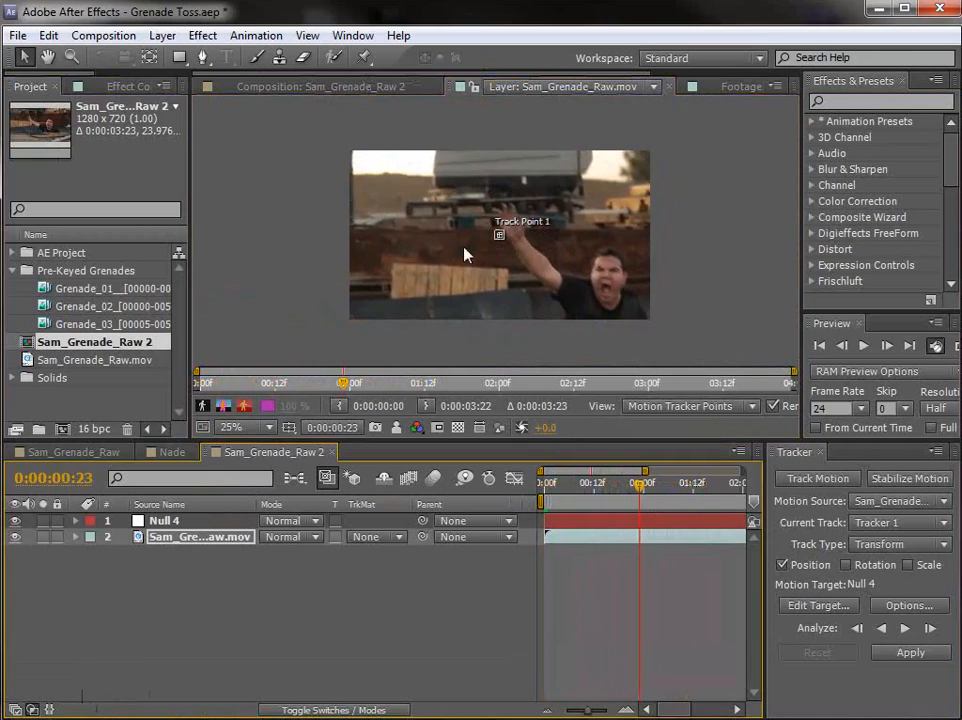
scroll(464, 254, "up", 2)
left_click_drag(528, 266, 336, 230)
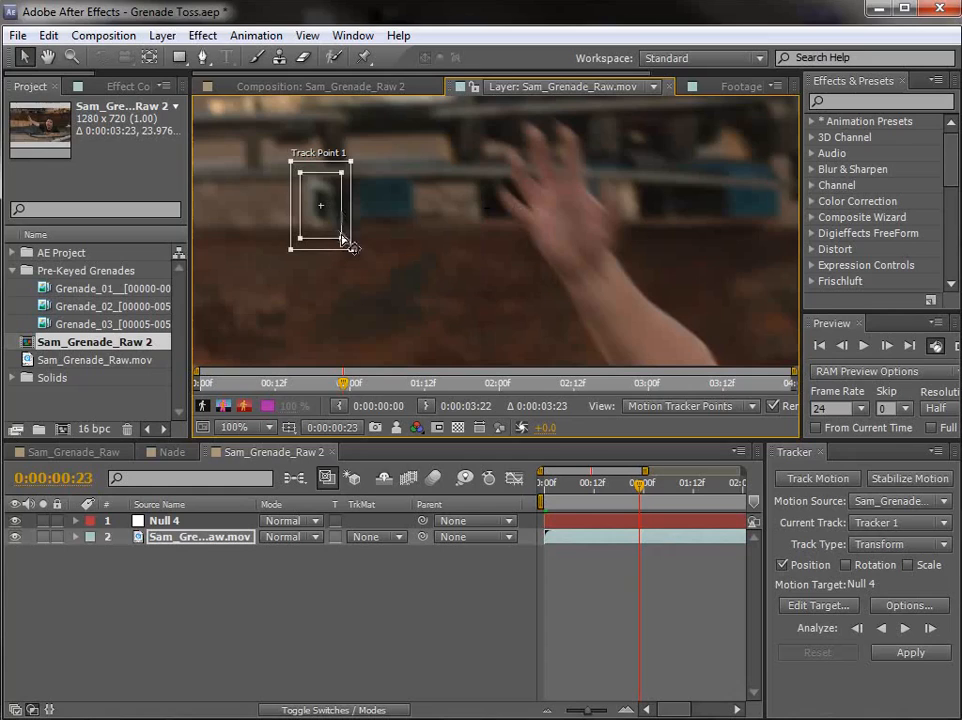
left_click_drag(331, 221, 361, 261)
scroll(340, 204, "down", 1)
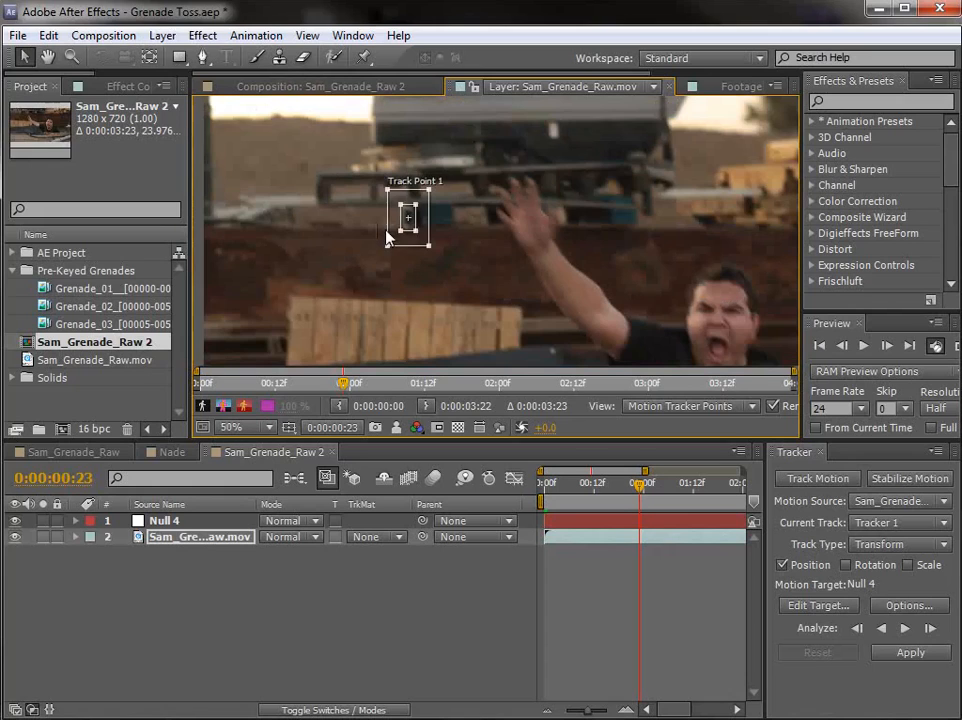
Step: Analyze the motion forward from 0:00:00:23, stopping at 0:00:02:21 before the tracked detail leaves the frame
key("space")
left_click_drag(500, 190, 514, 221)
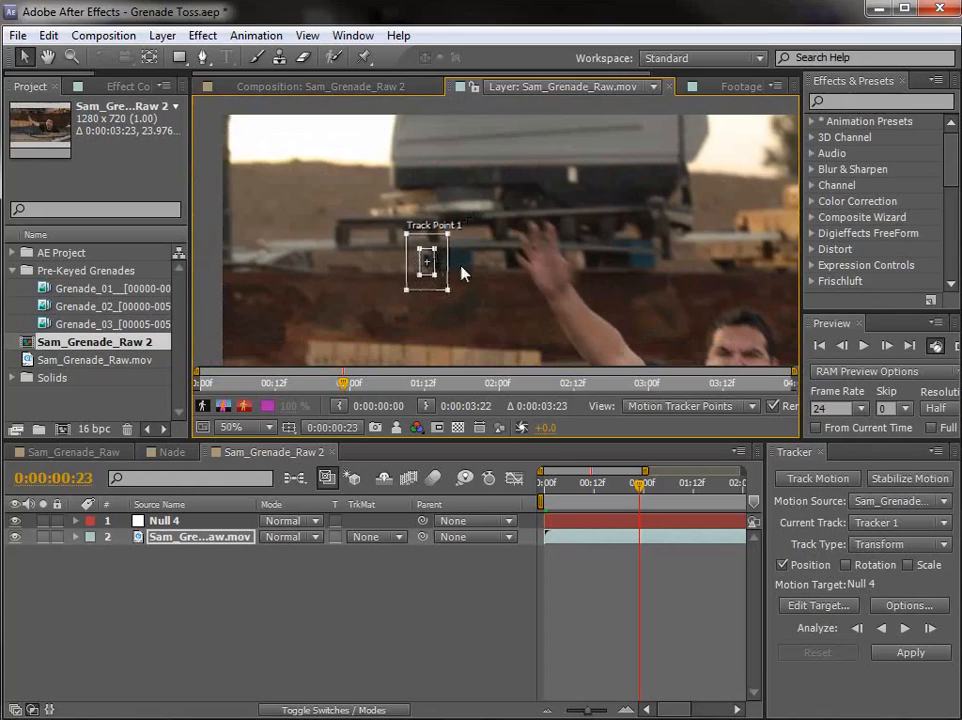
left_click(904, 629)
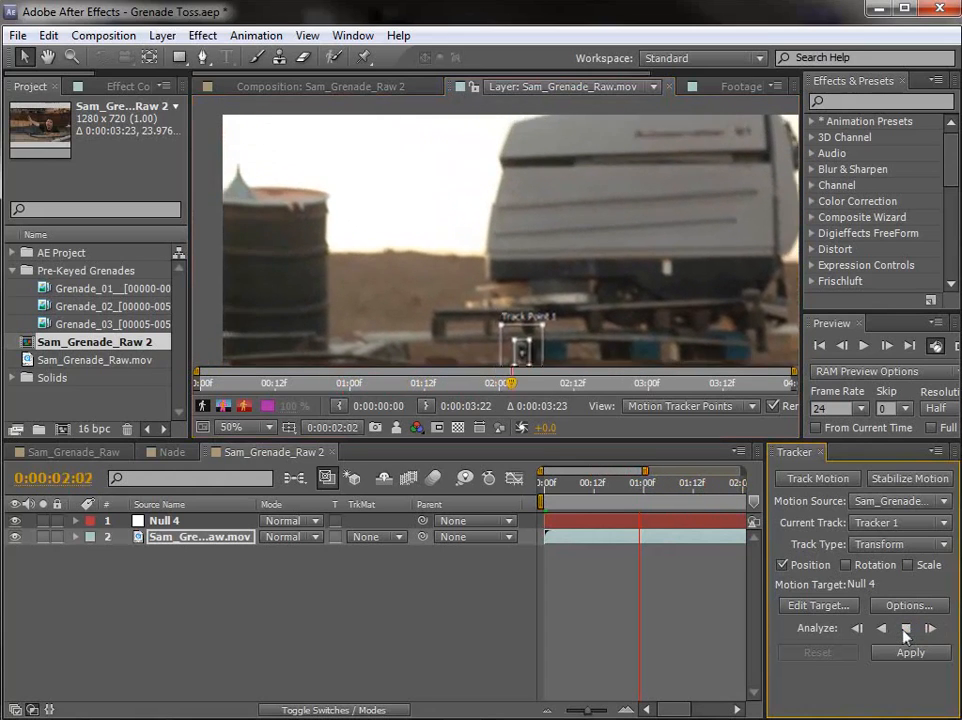
left_click(905, 630)
key("space")
left_click_drag(597, 316, 520, 213)
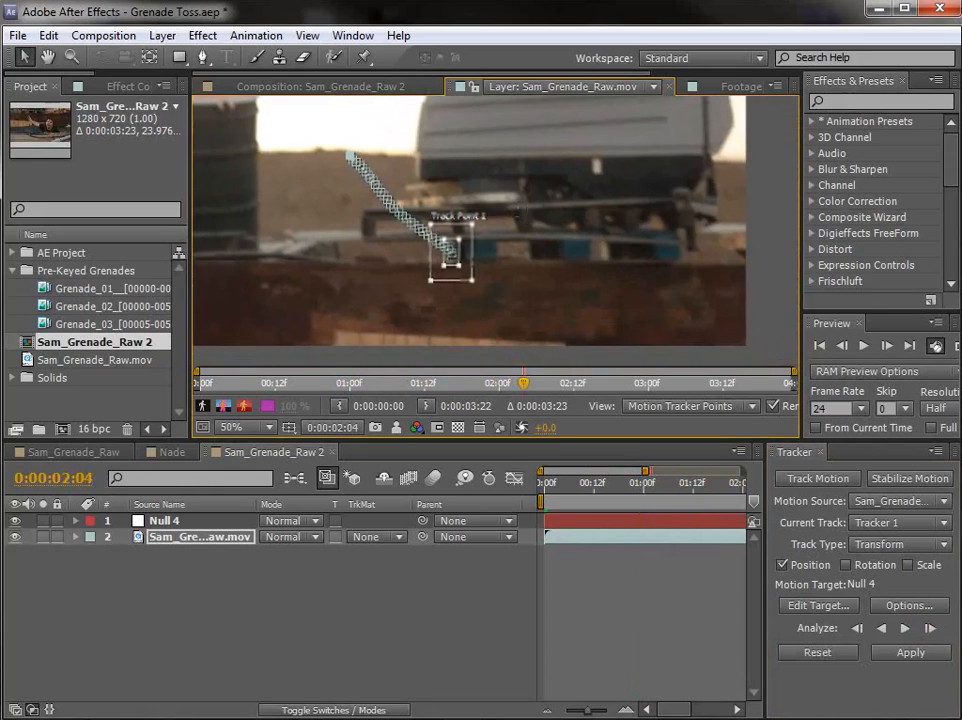
left_click(905, 628)
left_click(910, 632)
Step: At 0:00:02:21, move Track Point 1's feature and search regions onto the dark trailer-frame post, keeping the attach point on the original detail
key("space")
left_click_drag(602, 301, 685, 279)
scroll(587, 258, "up", 1)
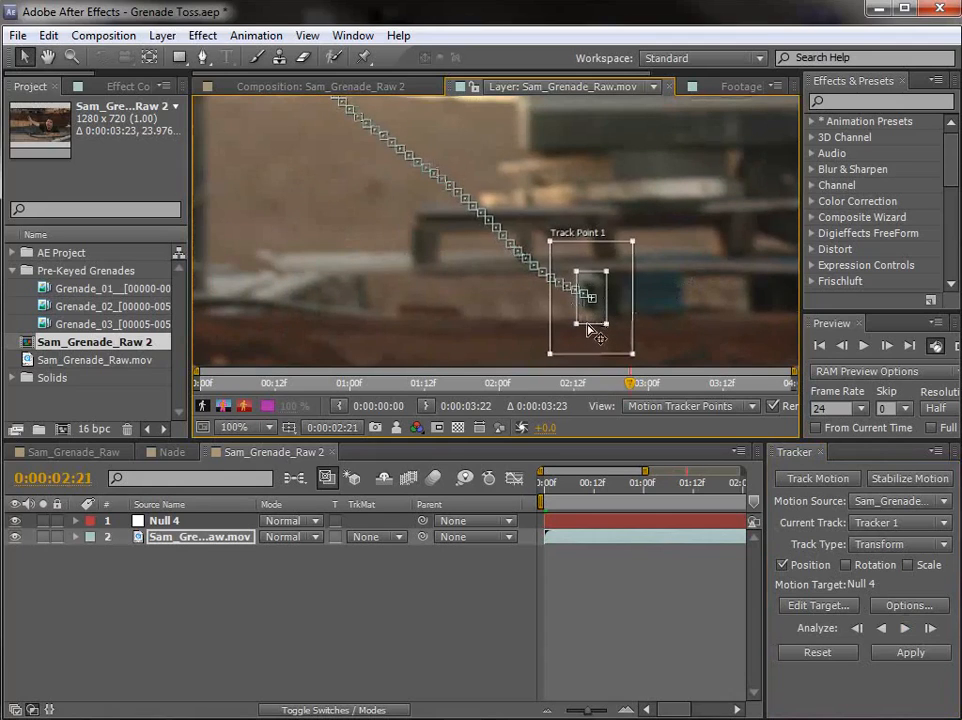
left_click_drag(591, 322, 433, 229)
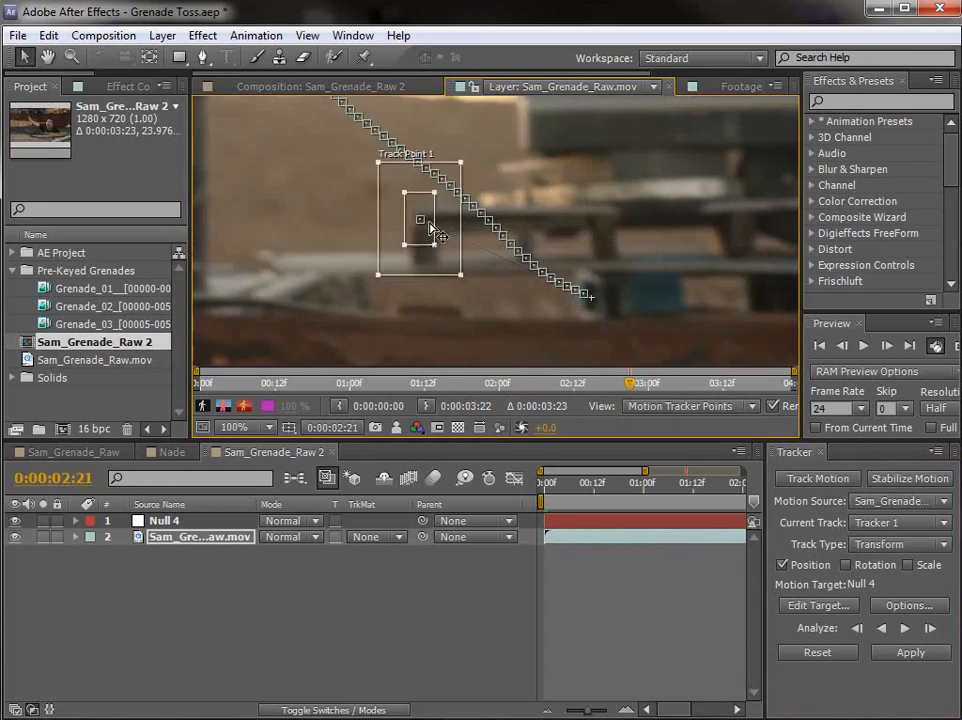
Step: Inspect the offset between the tracking region and attach point, and analyze forward from 0:00:02:21 to the end of the clip
scroll(421, 230, "up", 1)
scroll(430, 243, "down", 1)
key("space")
left_click_drag(603, 275, 557, 258)
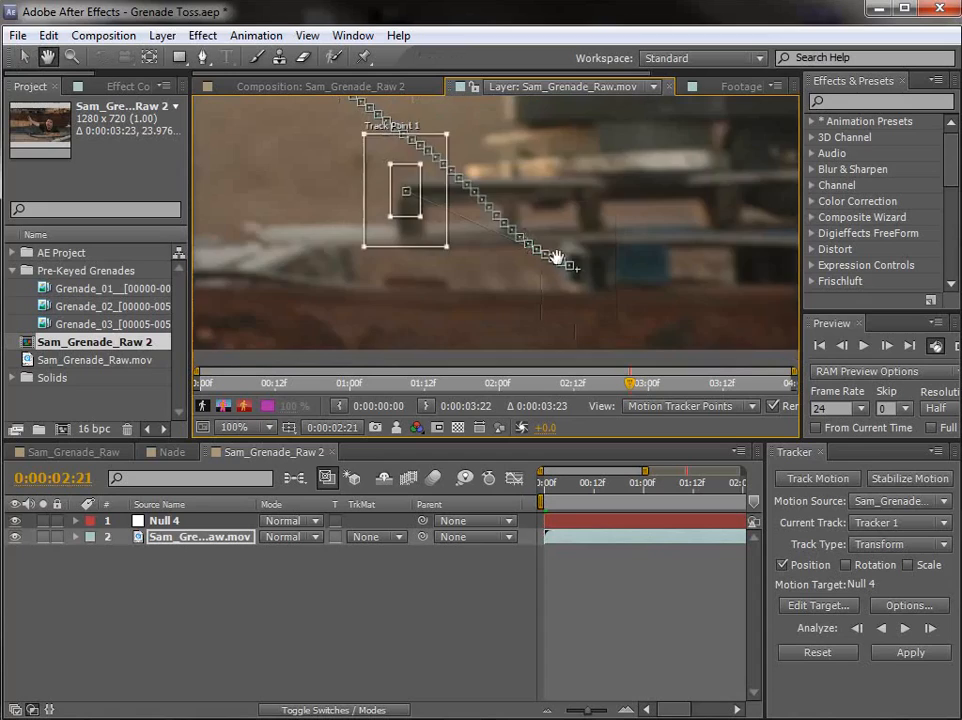
scroll(571, 265, "up", 1)
left_click_drag(691, 307, 420, 166)
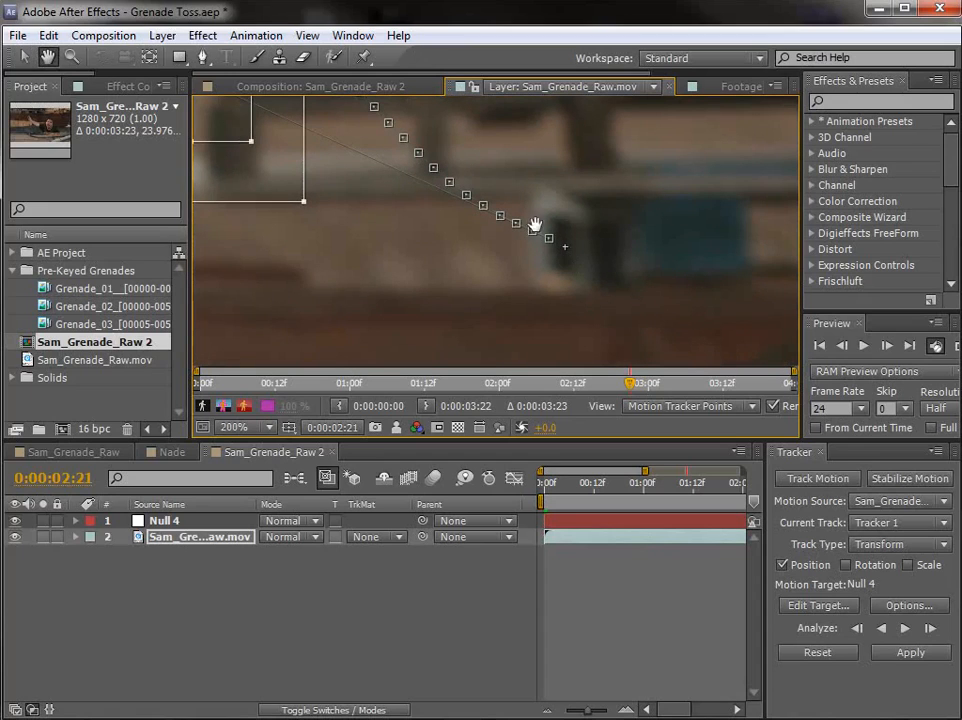
scroll(541, 221, "down", 1)
left_click_drag(381, 176, 446, 216)
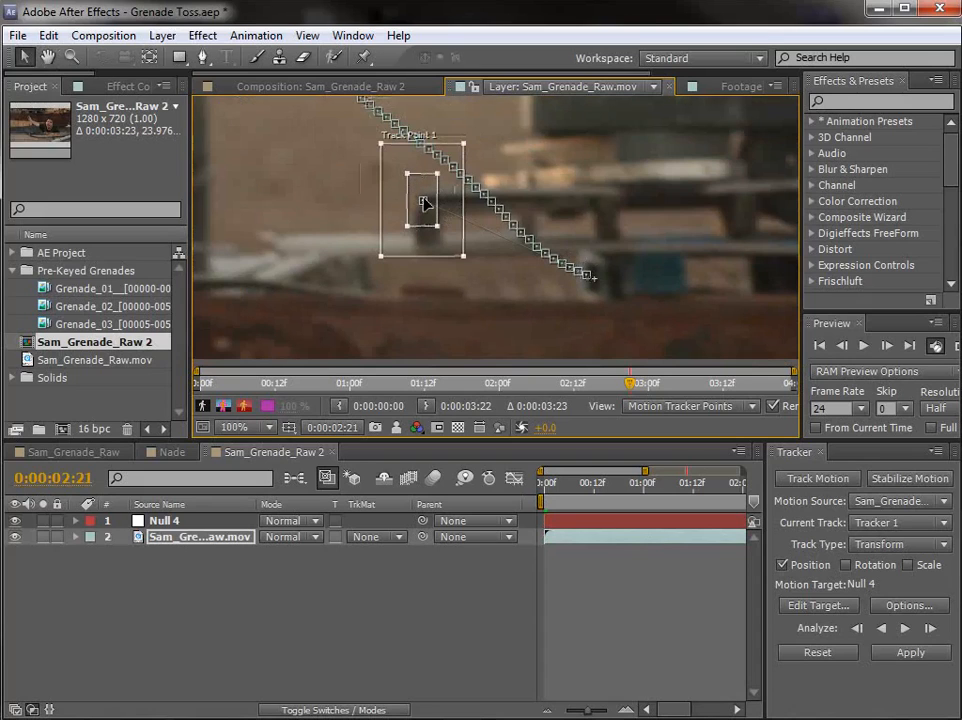
left_click(905, 628)
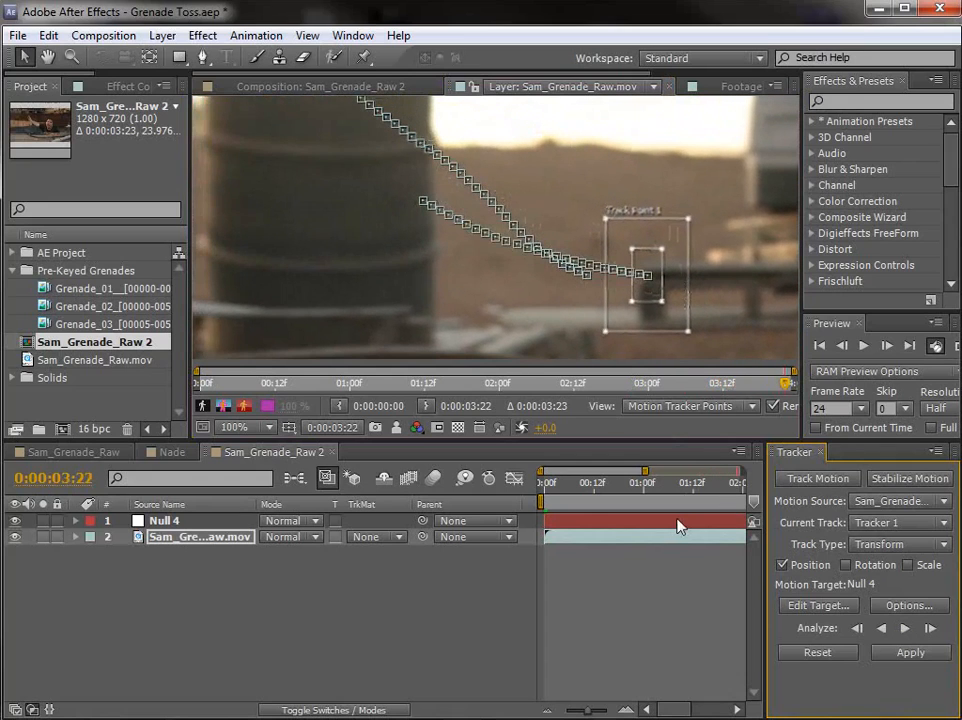
Step: Return to 0:00:00:23 and analyze Track Point 1's motion backward to the start of the clip
key("u")
left_click(641, 490)
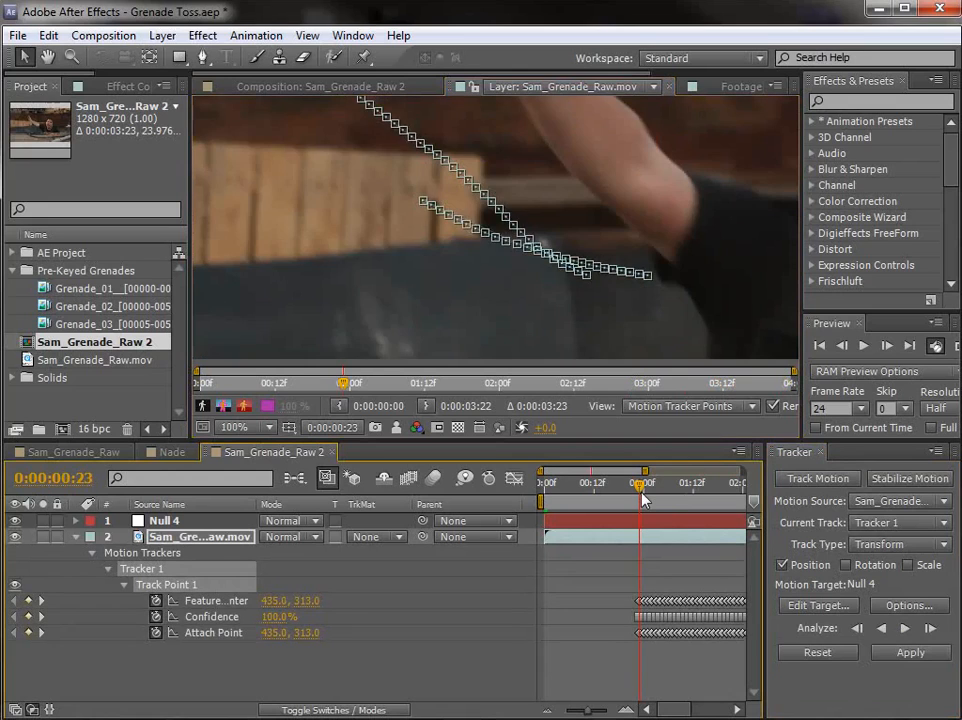
key("space")
left_click_drag(590, 275, 599, 290)
scroll(599, 290, "down", 1)
scroll(468, 239, "up", 1)
left_click_drag(468, 240, 558, 279)
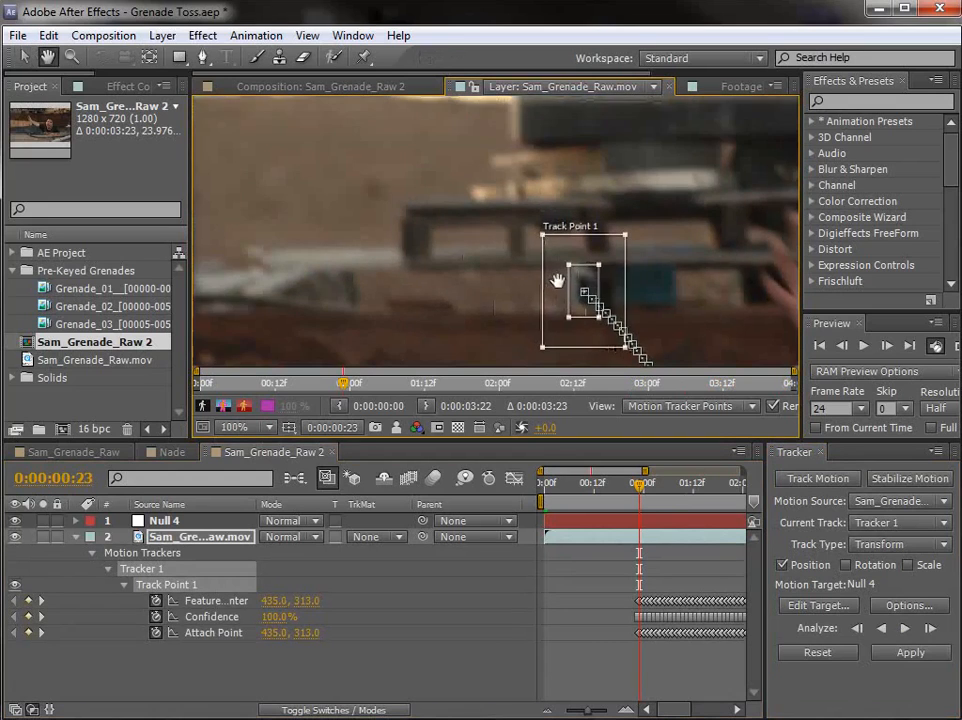
left_click_drag(671, 337, 587, 273)
left_click(882, 630)
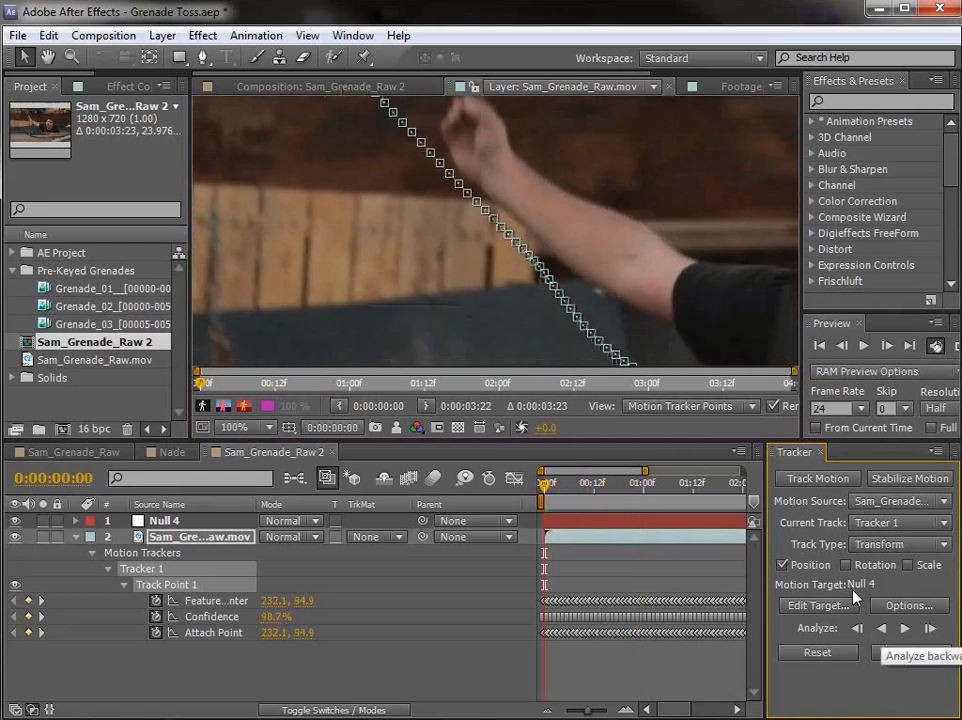
scroll(522, 256, "down", 1)
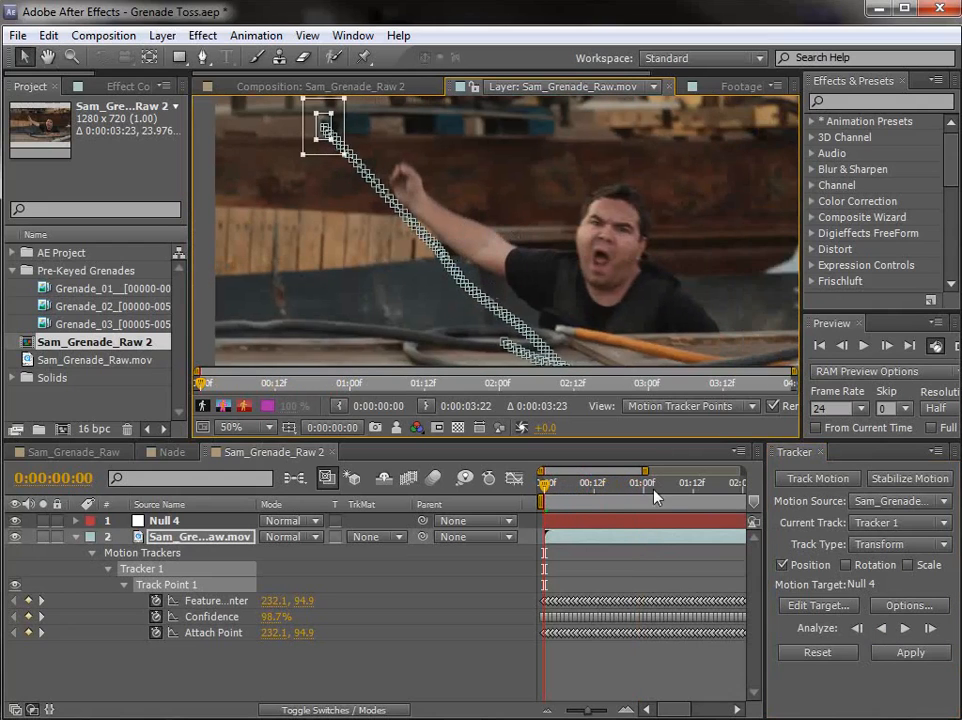
Step: Set Null 4 as the motion target and apply the tracking data in the X and Y dimensions
left_click(816, 605)
left_click(899, 525)
left_click_drag(888, 463, 484, 272)
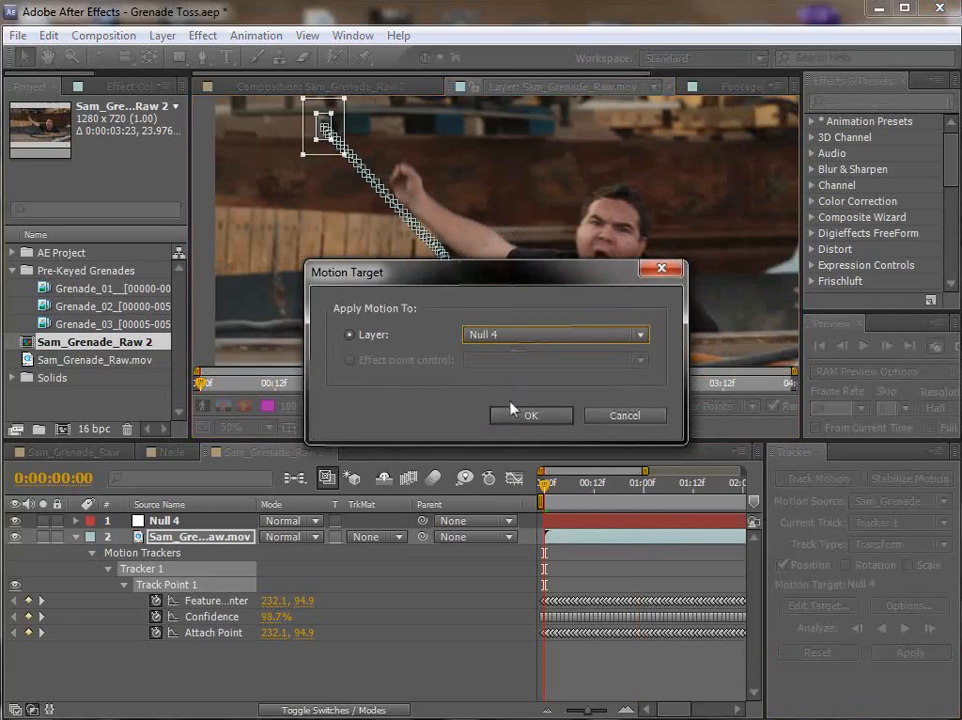
left_click(520, 413)
left_click(908, 654)
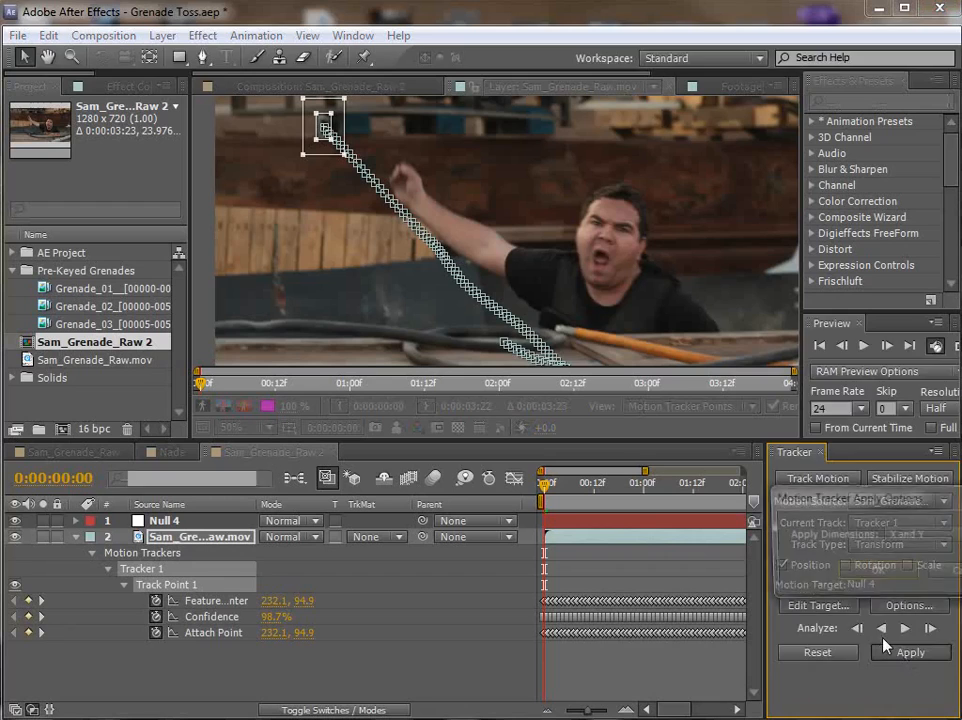
left_click_drag(790, 492, 424, 306)
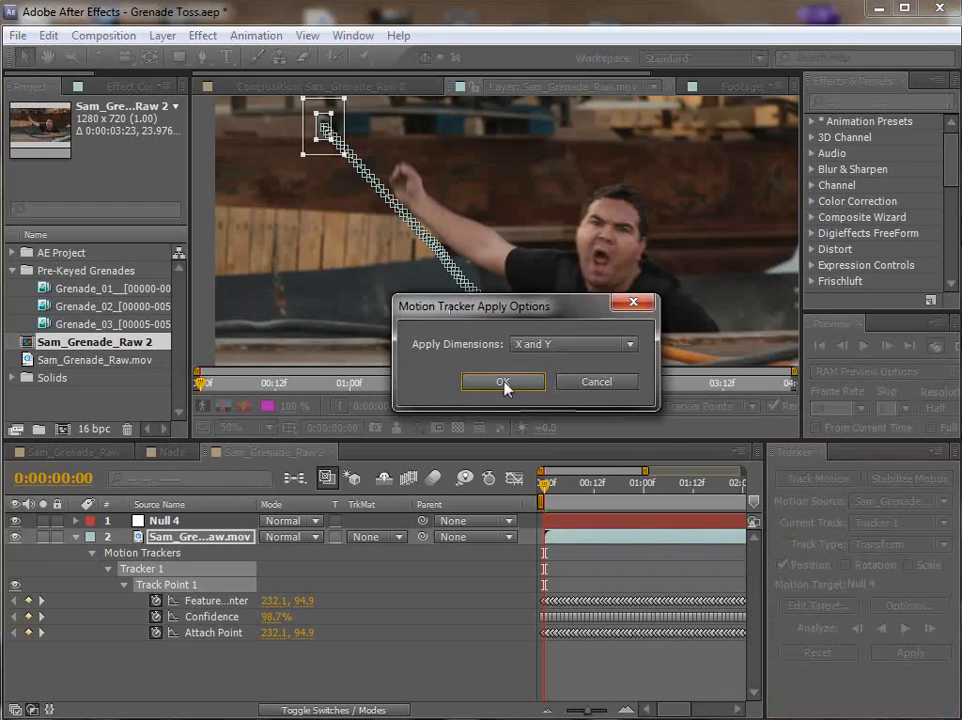
left_click(504, 385)
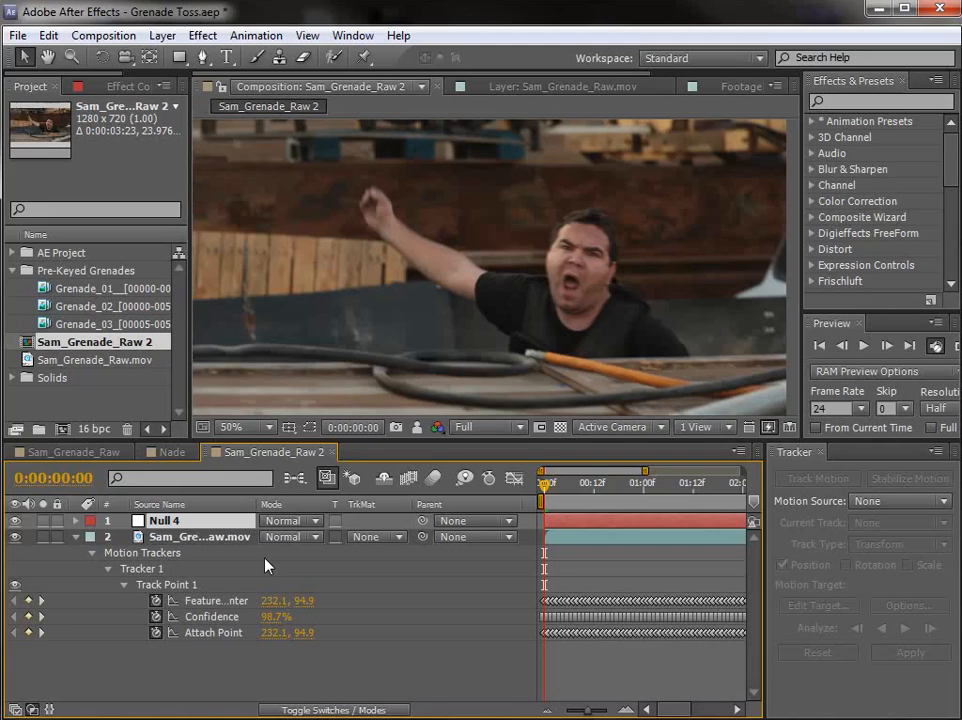
Step: Close the Tracker panel, preview the composition and select Null 4
left_click(821, 453)
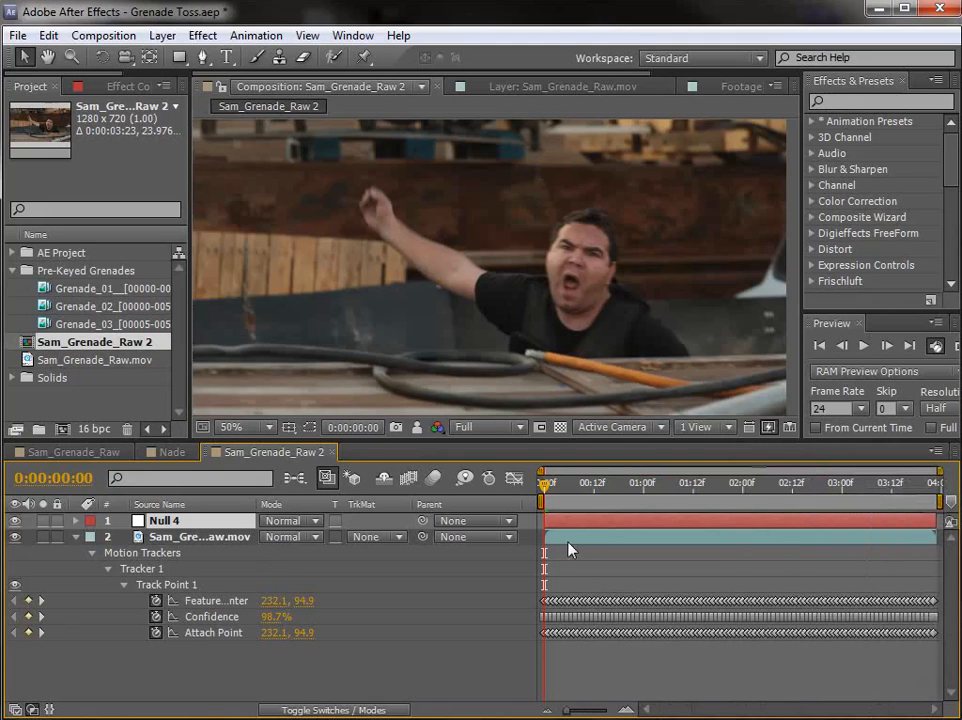
key("space")
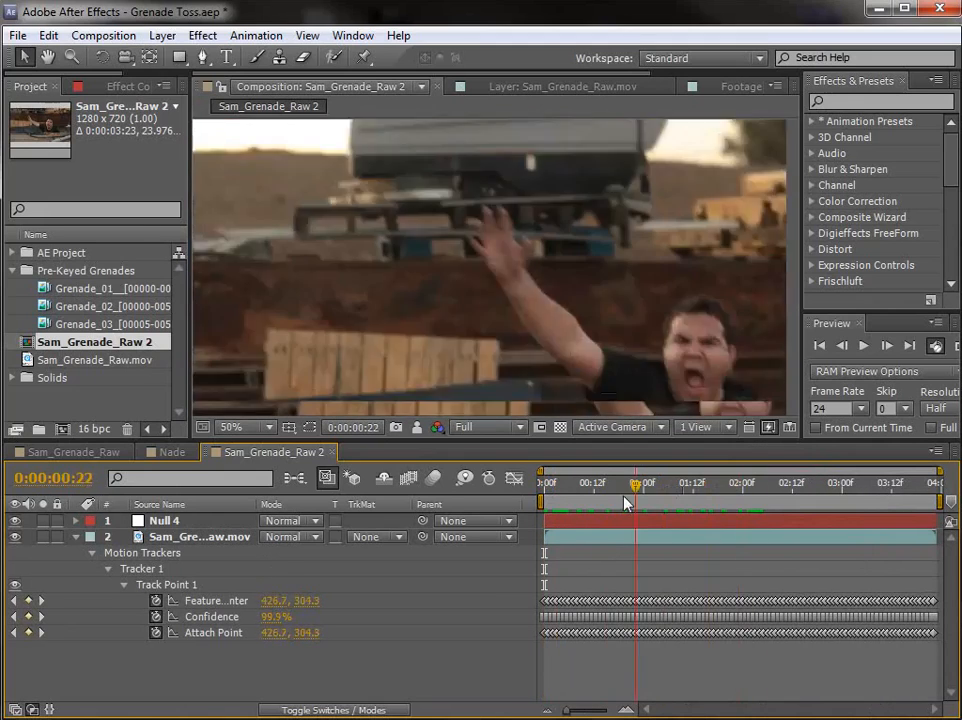
left_click(160, 520)
Step: Create a two-node camera named Camera 1 with the 80mm preset
left_click(162, 35)
mouse_move(190, 57)
left_click(519, 116)
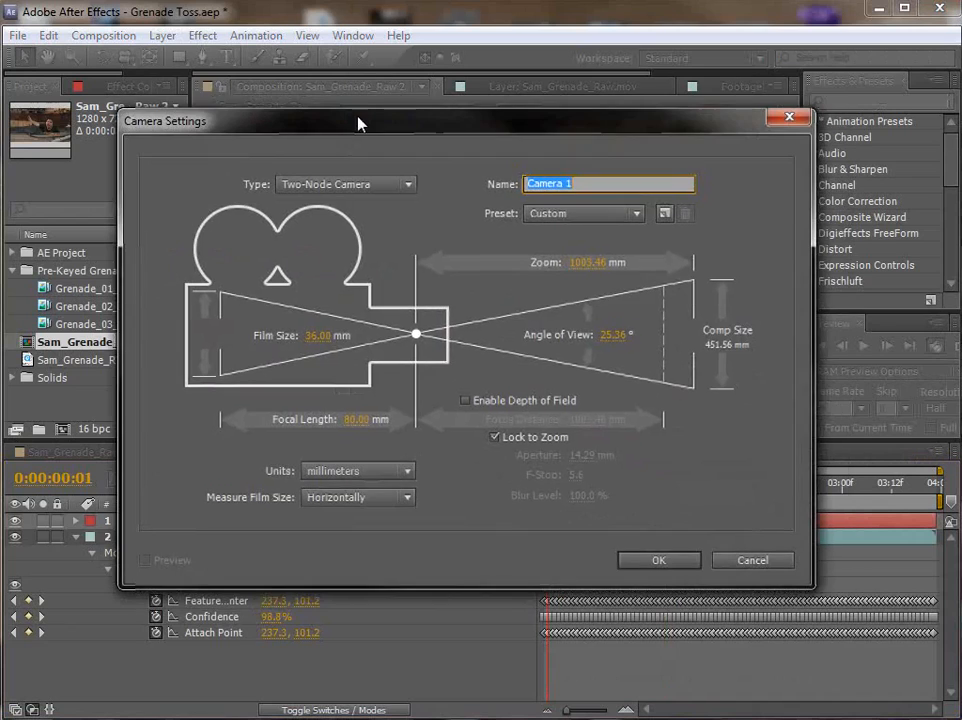
left_click(580, 213)
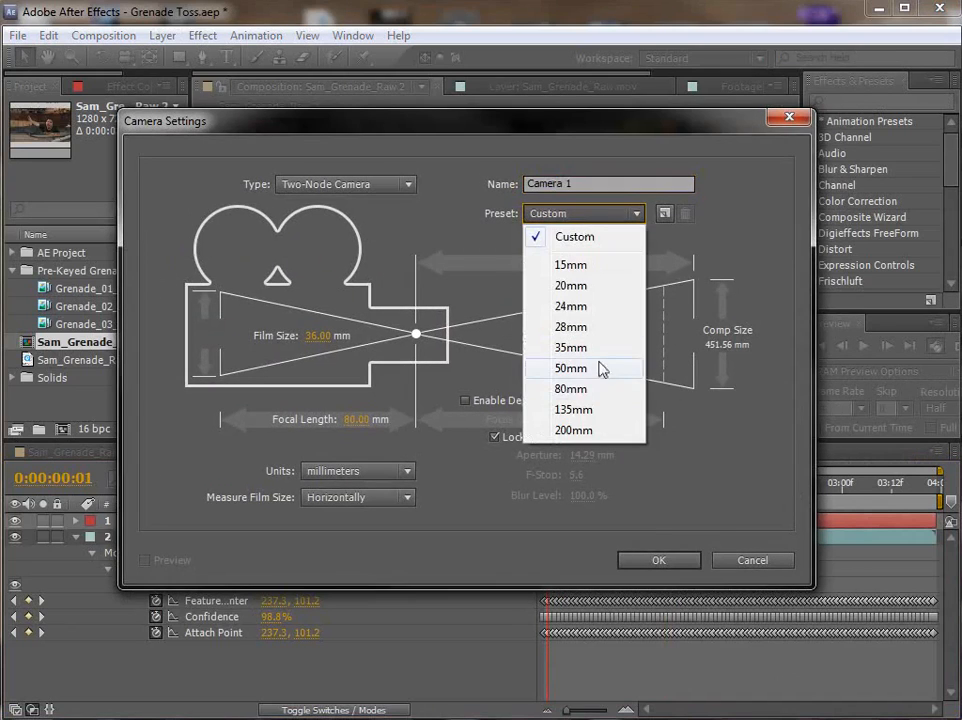
left_click(582, 392)
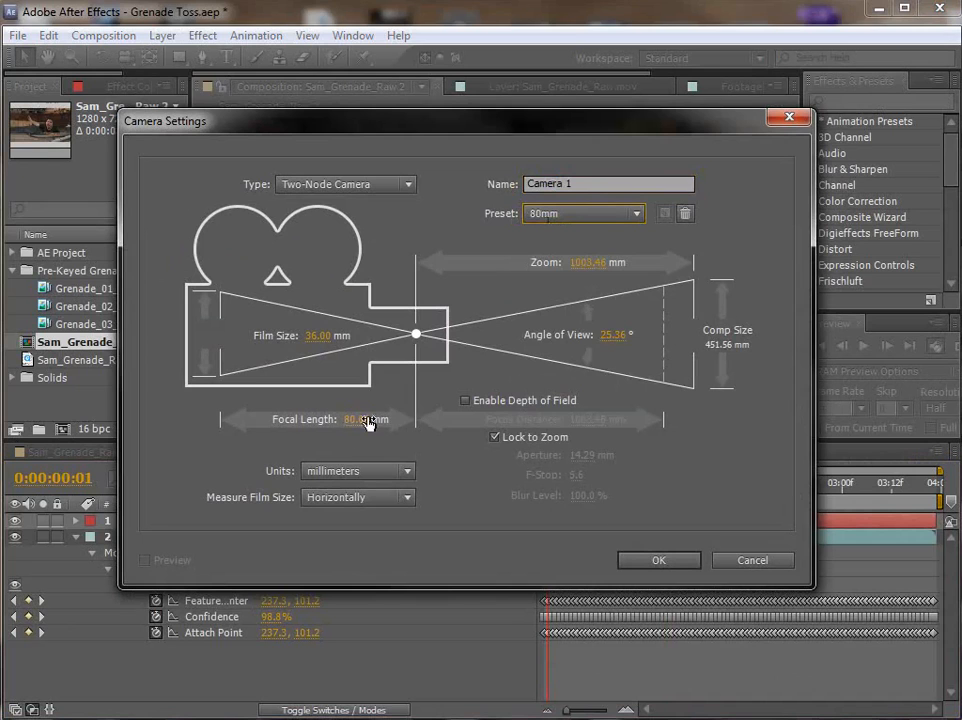
left_click(659, 561)
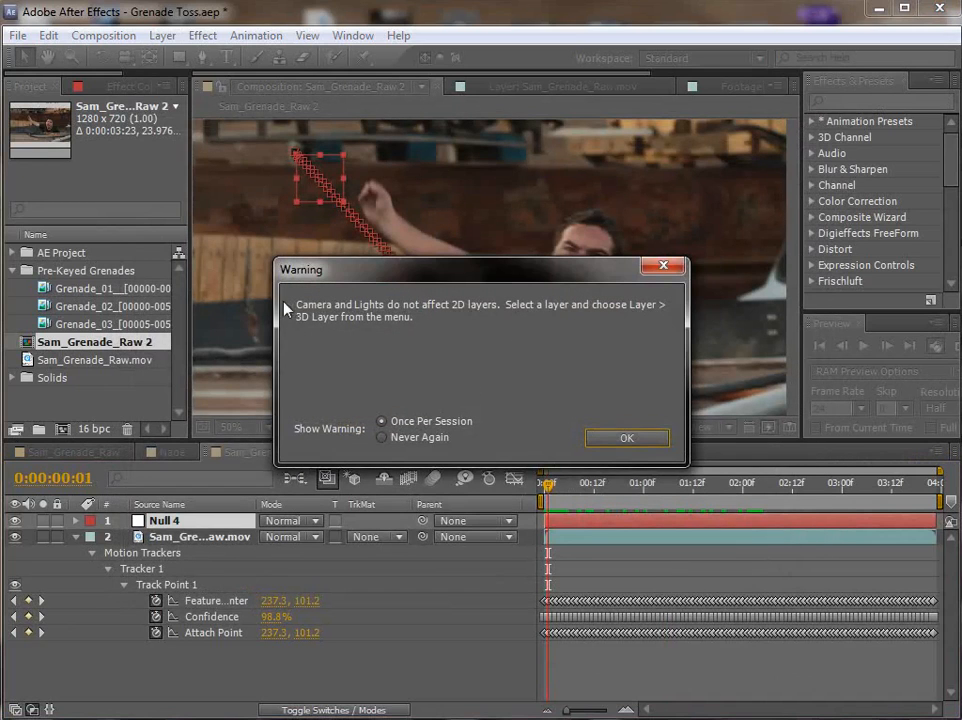
left_click(618, 440)
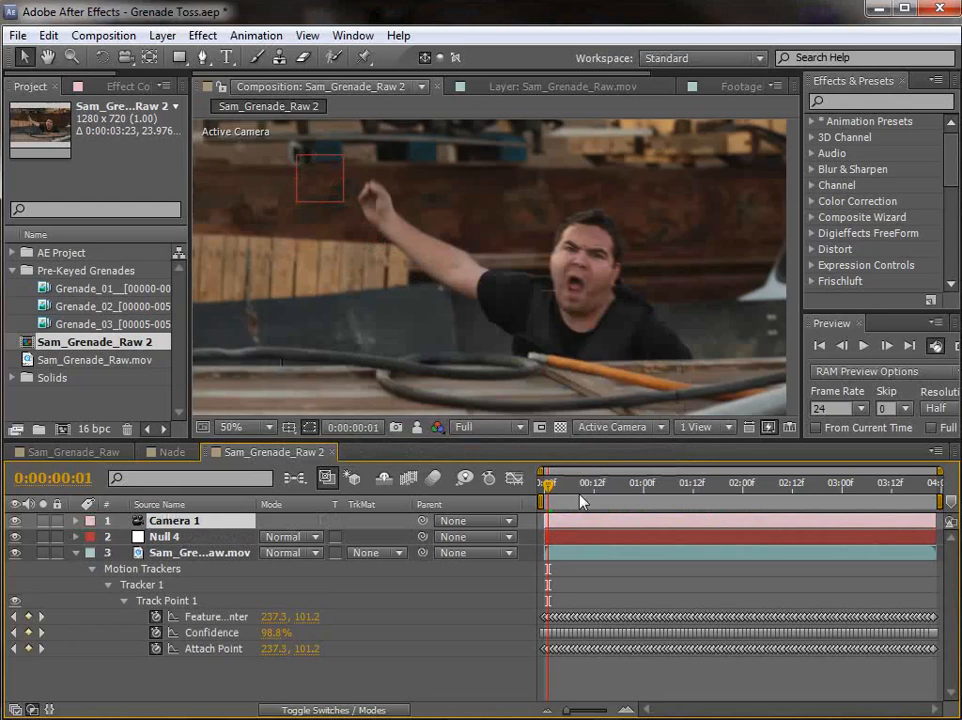
Step: Scrub through the composition to check how Null 4 follows the footage, returning to the first frame
left_click(580, 494)
left_click_drag(583, 500, 738, 533)
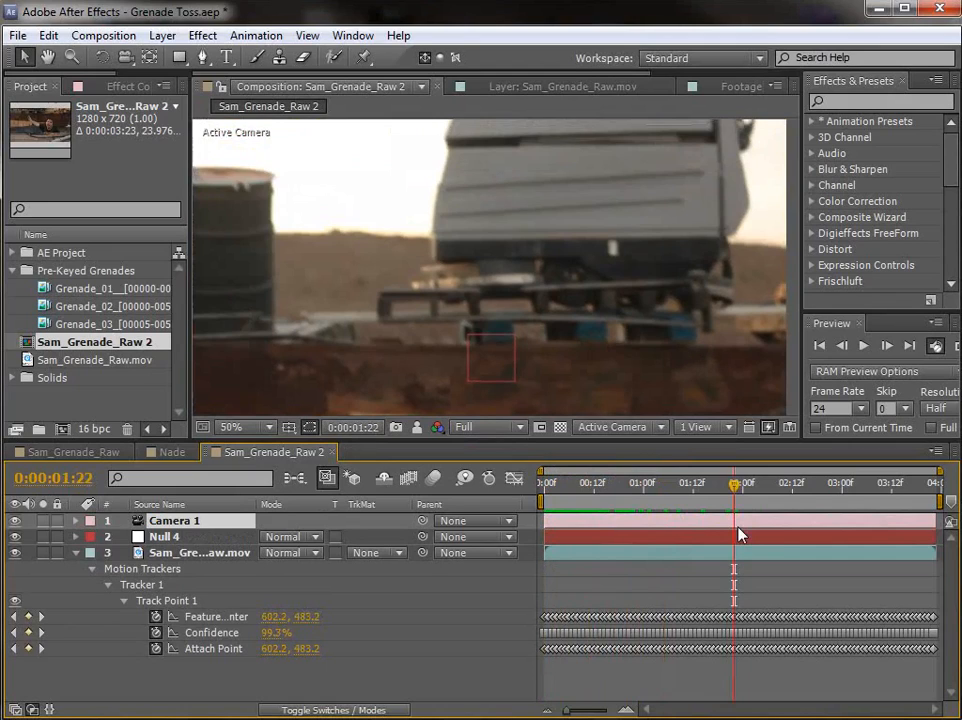
left_click(698, 578)
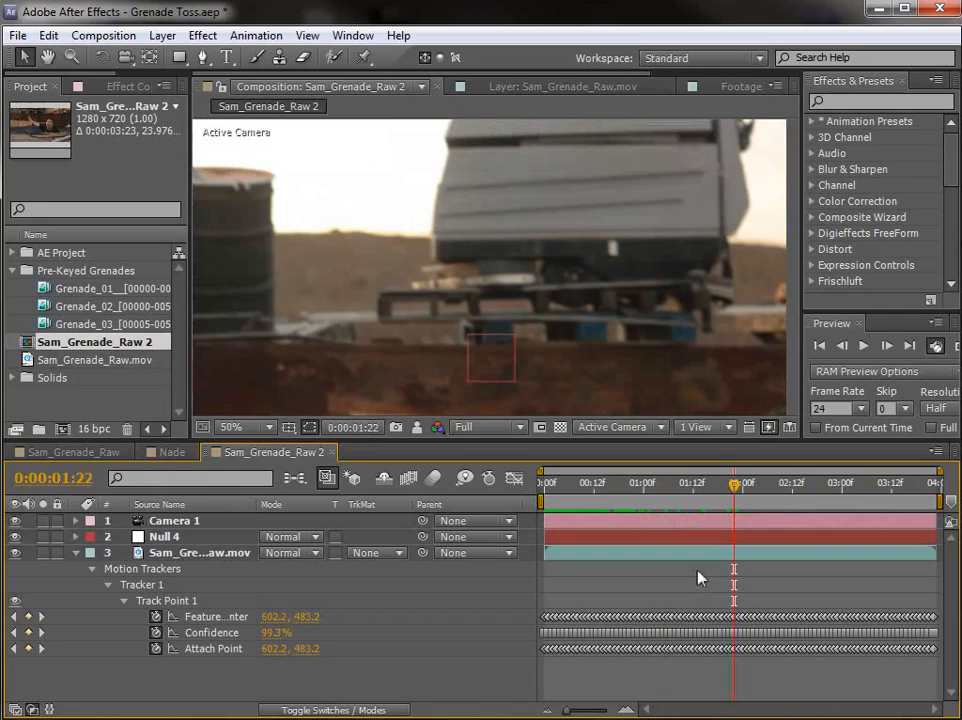
key("Home")
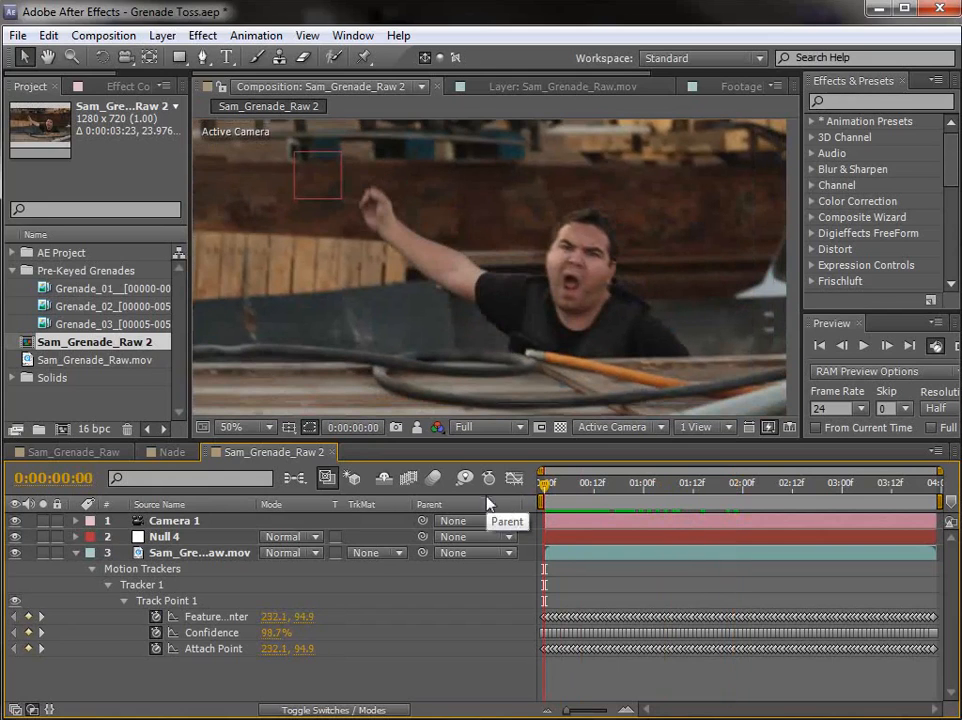
left_click_drag(545, 485, 522, 525)
left_click_drag(563, 488, 544, 495)
Step: Expand Camera 1's Transform properties and enlarge the timeline area to fit them
left_click(165, 538)
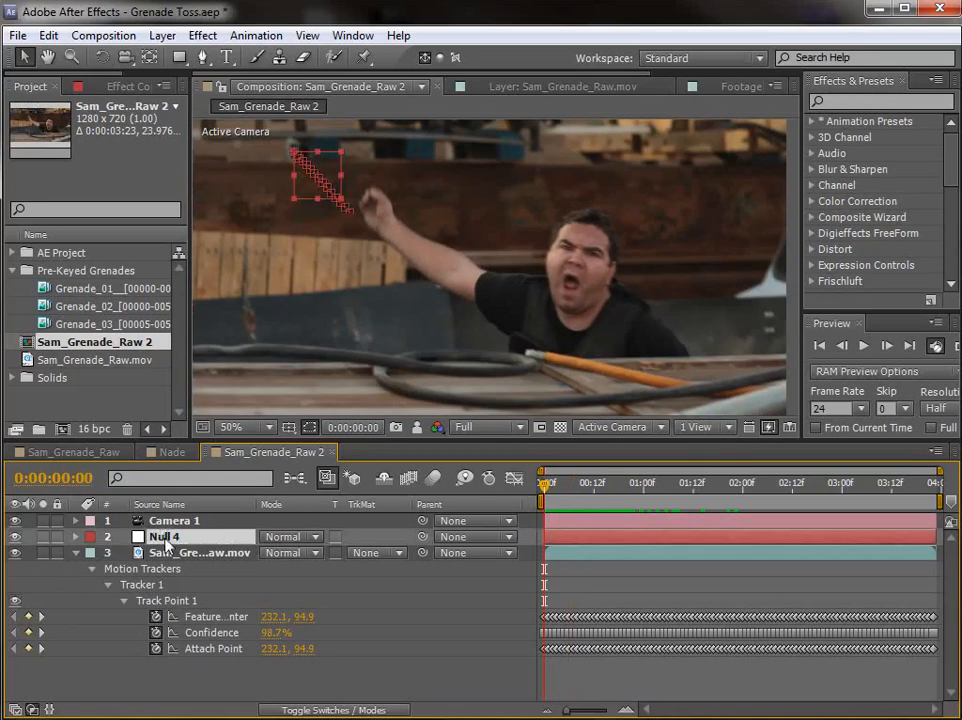
left_click(168, 523)
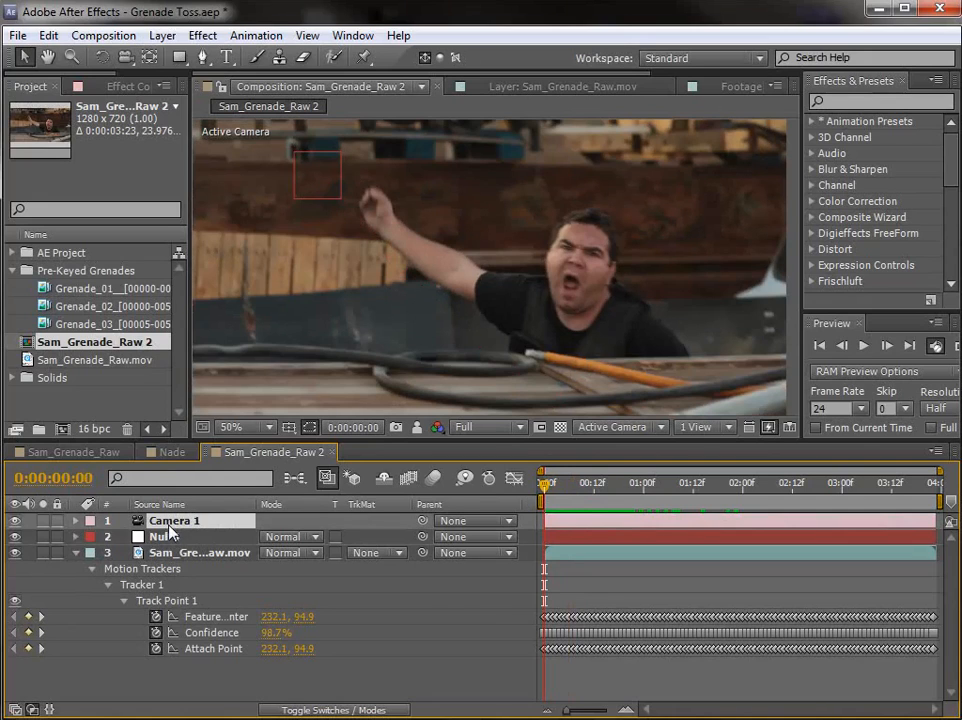
key("r")
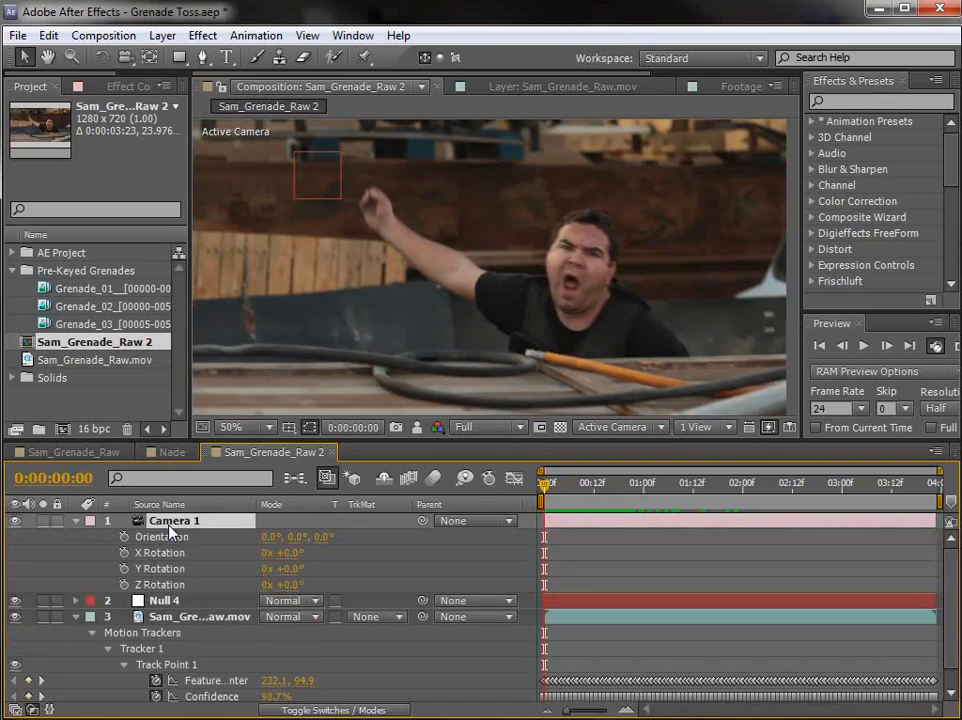
left_click(75, 522)
left_click(76, 526)
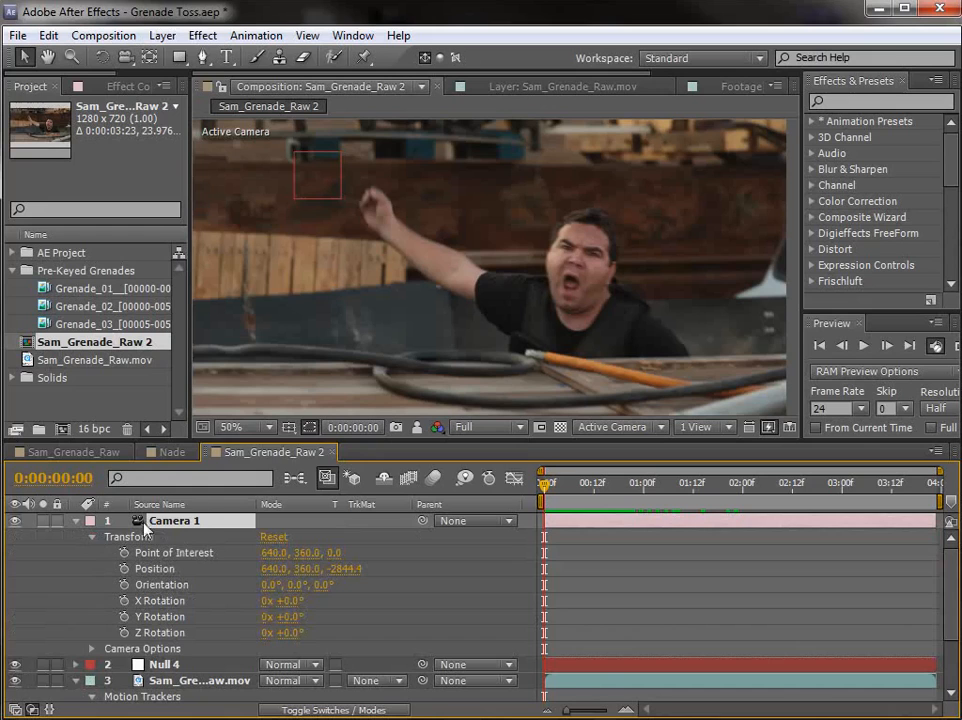
left_click_drag(248, 438, 248, 410)
scroll(410, 290, "down", 2)
key("space")
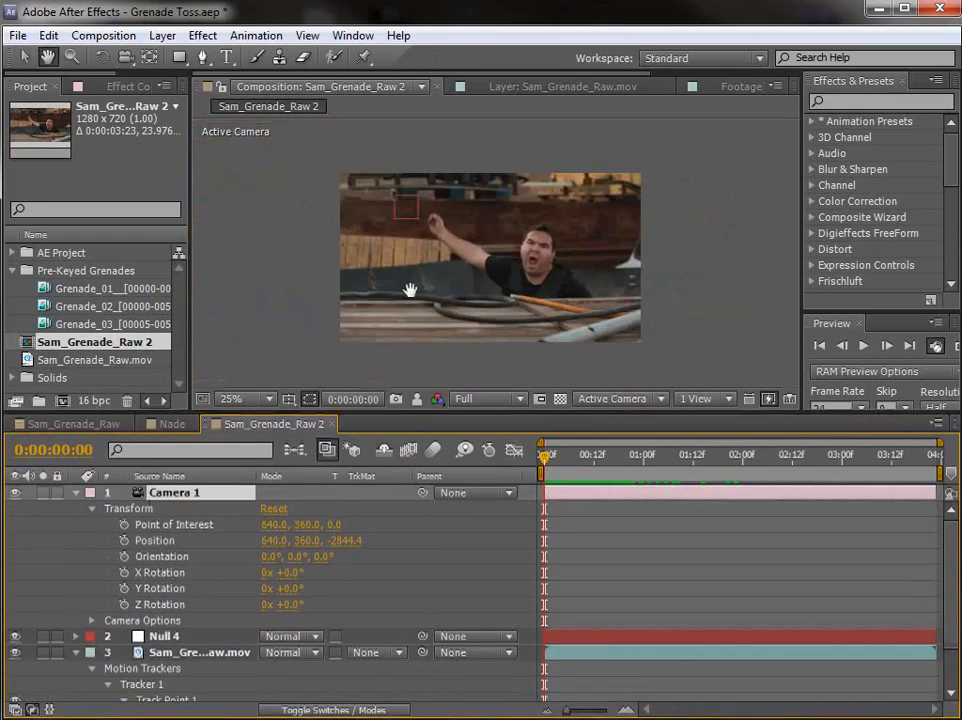
left_click_drag(410, 290, 403, 271)
scroll(535, 266, "up", 3)
scroll(590, 264, "down", 3)
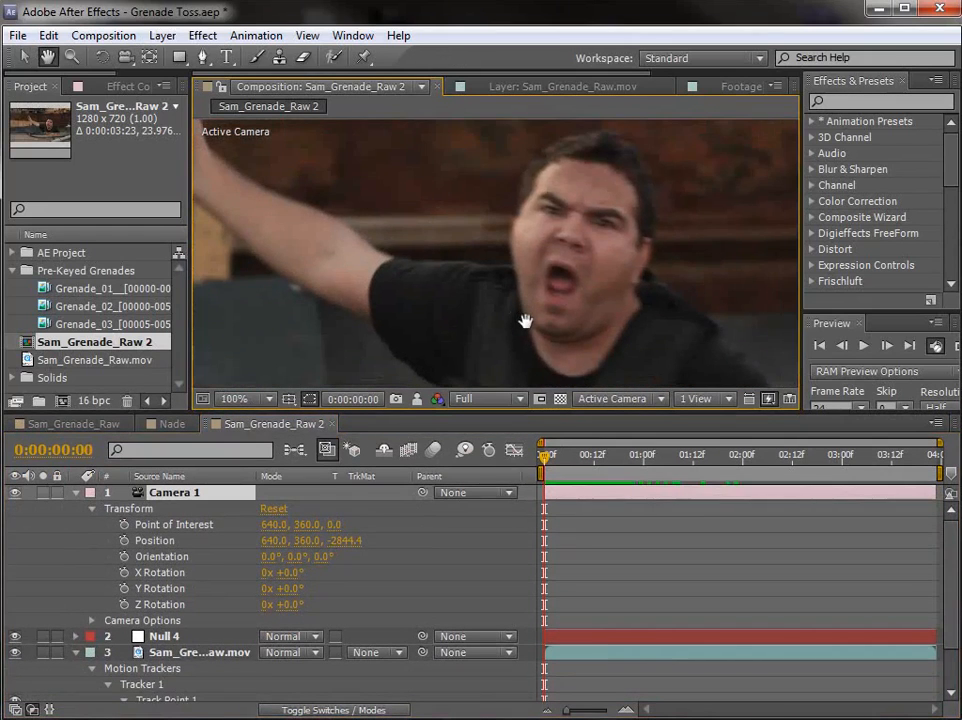
key("v")
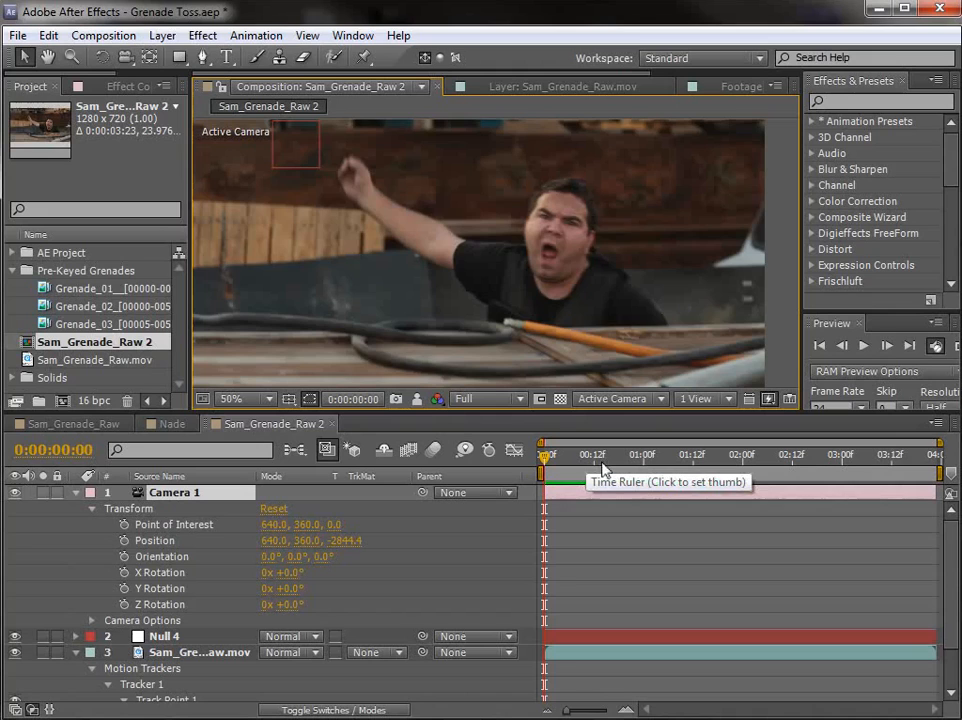
Step: Reveal Null 4's Position, make the null a 3D layer and scrub to check its motion
left_click_drag(603, 468, 543, 511)
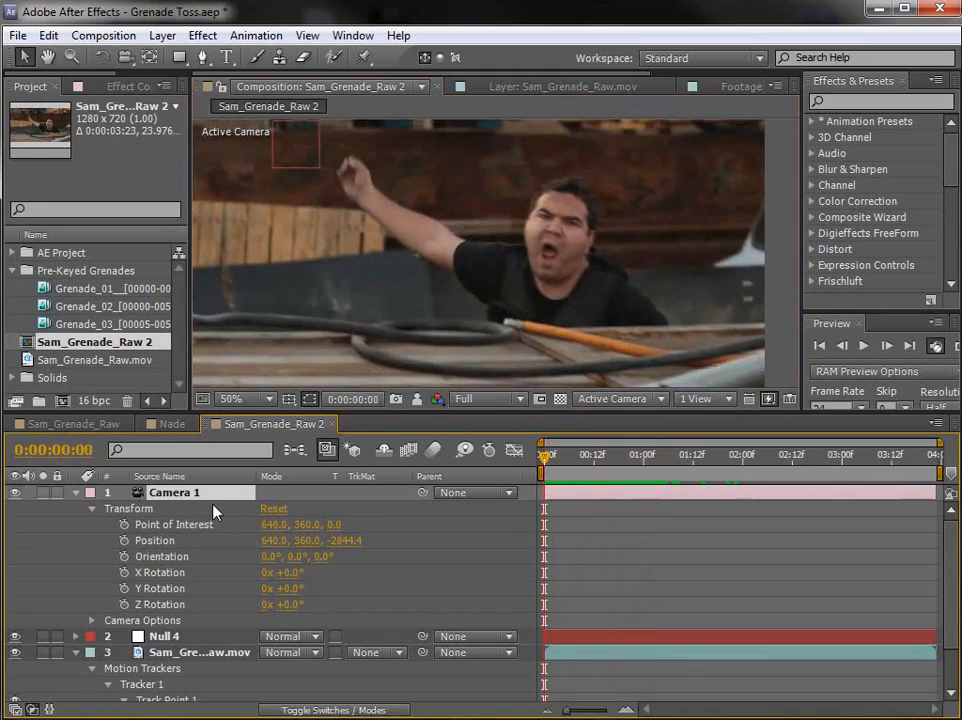
left_click(215, 636)
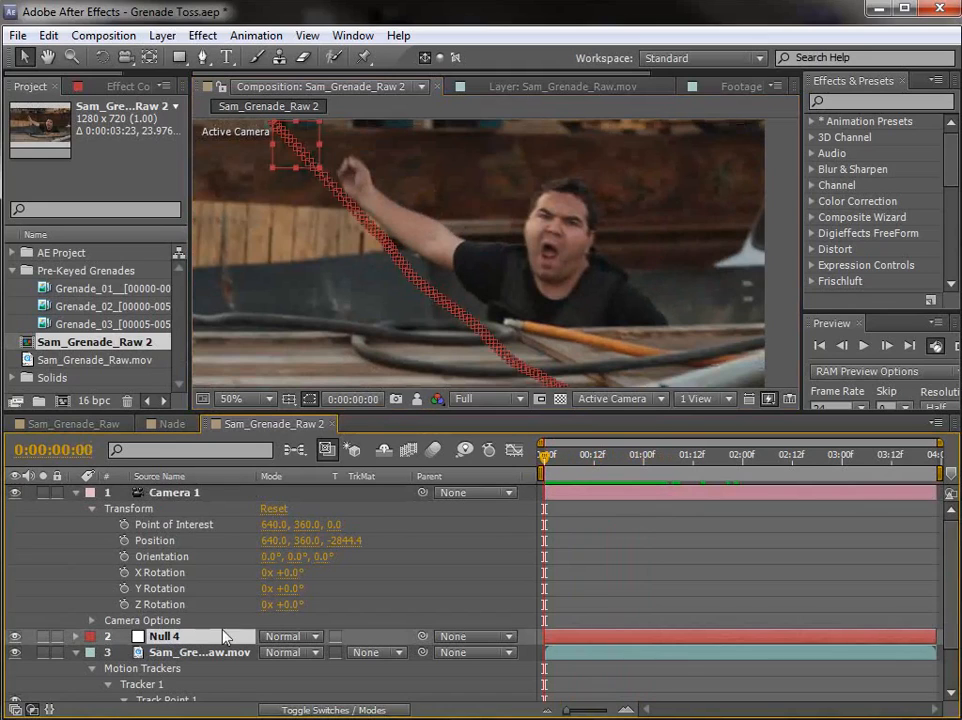
key("p")
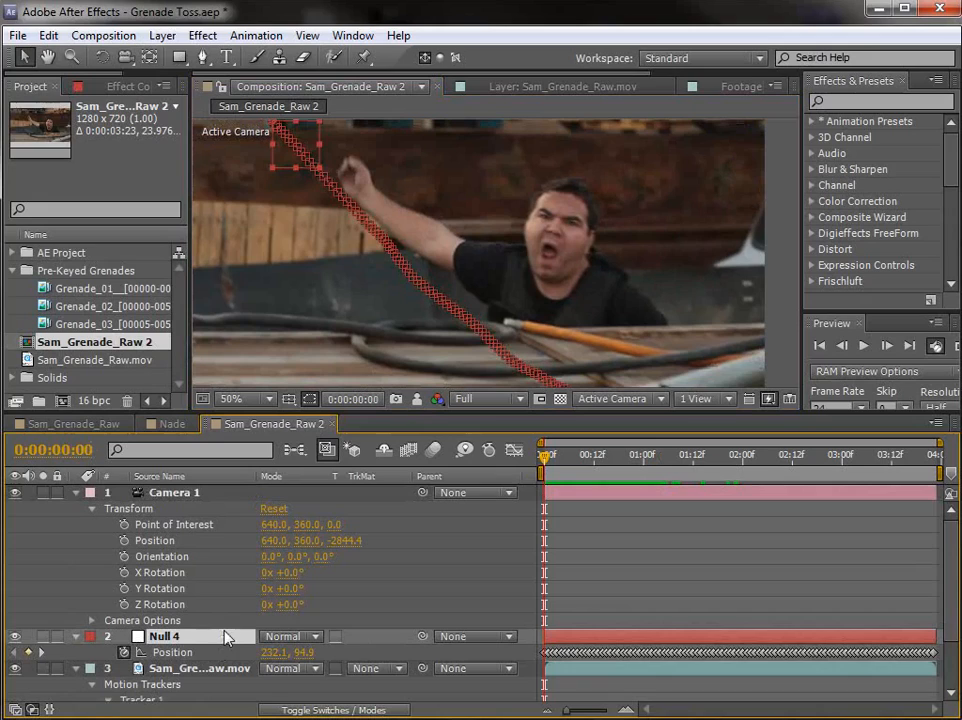
key("F4")
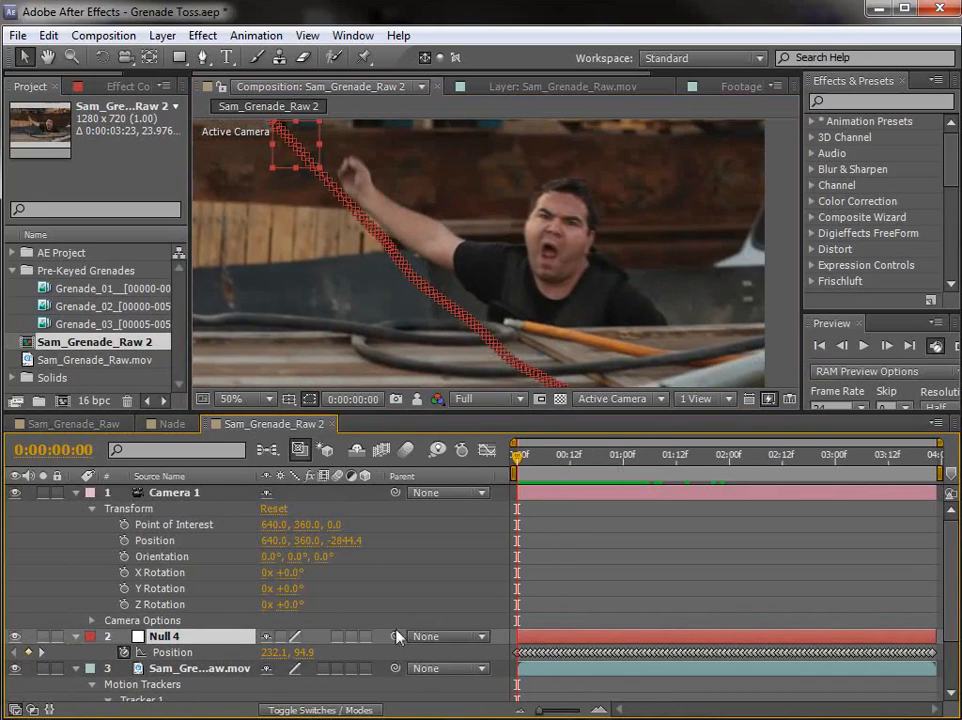
left_click(365, 636)
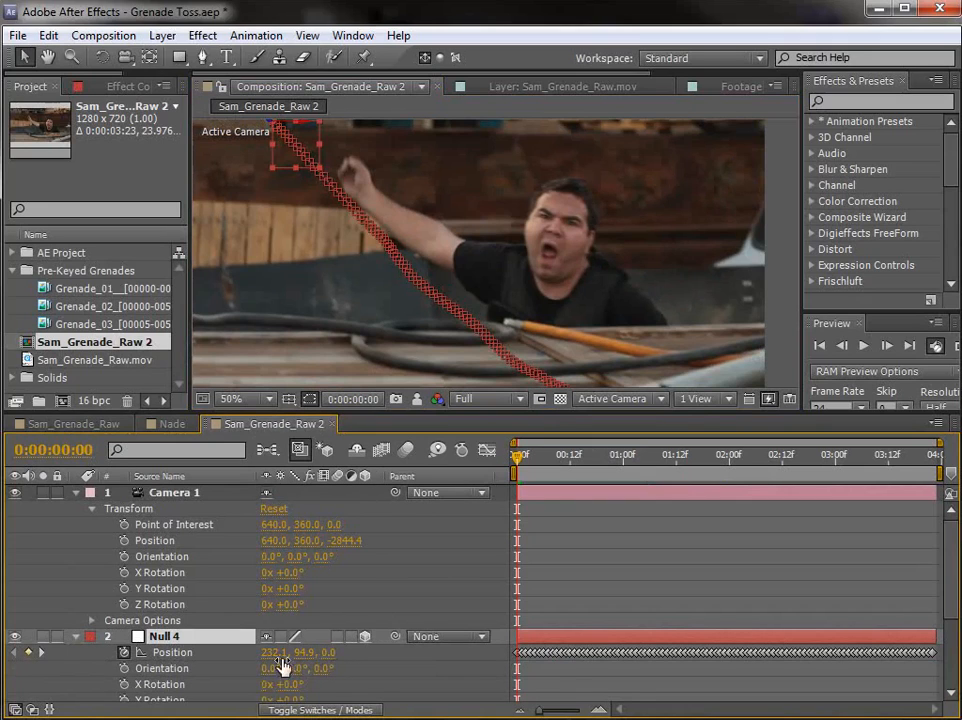
left_click(636, 456)
left_click_drag(660, 474, 401, 228)
Step: Add the expression lookAt(transform.position,thisComp.layer("Null 4").transform.position) to Camera 1's Orientation and scrub to check it
left_click(124, 557, "alt")
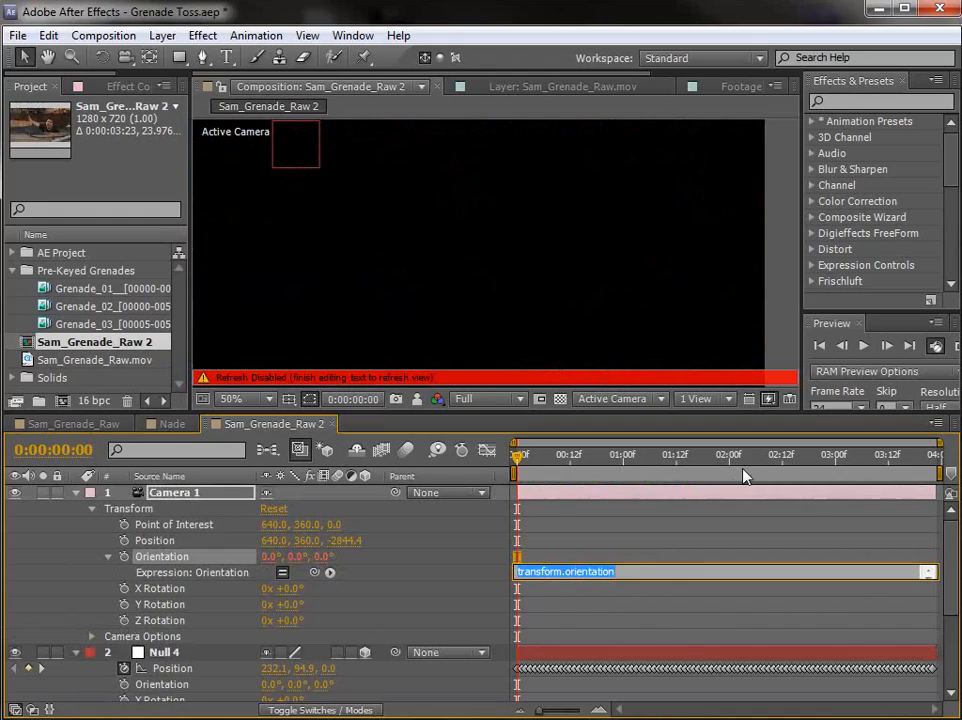
type("lookAt")
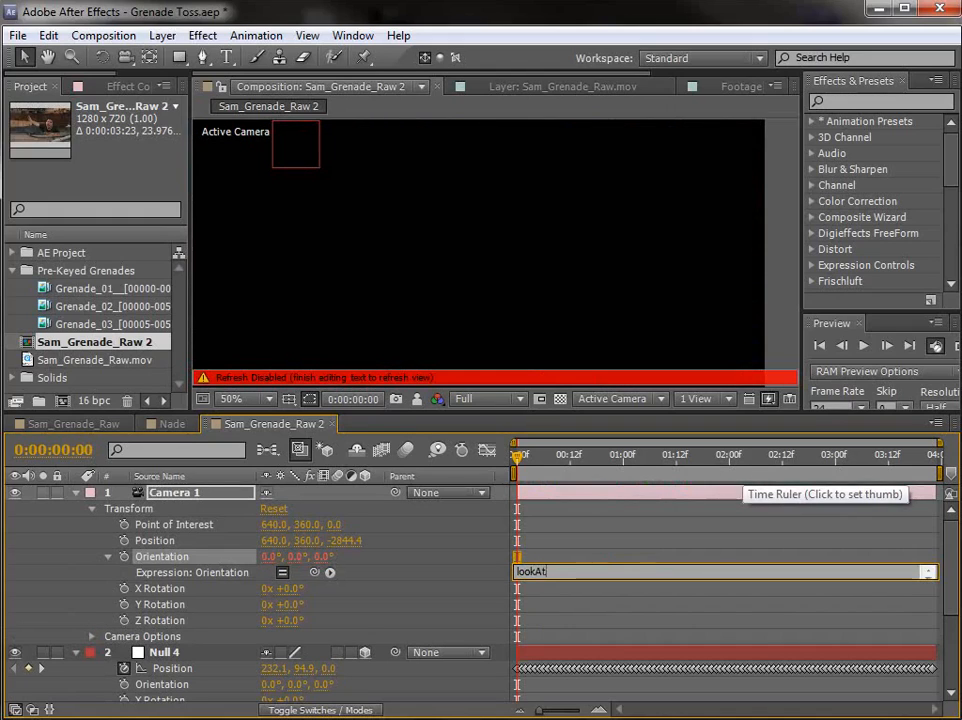
type("((")
left_click_drag(316, 578, 152, 543)
type(",")
left_click_drag(314, 572, 188, 673)
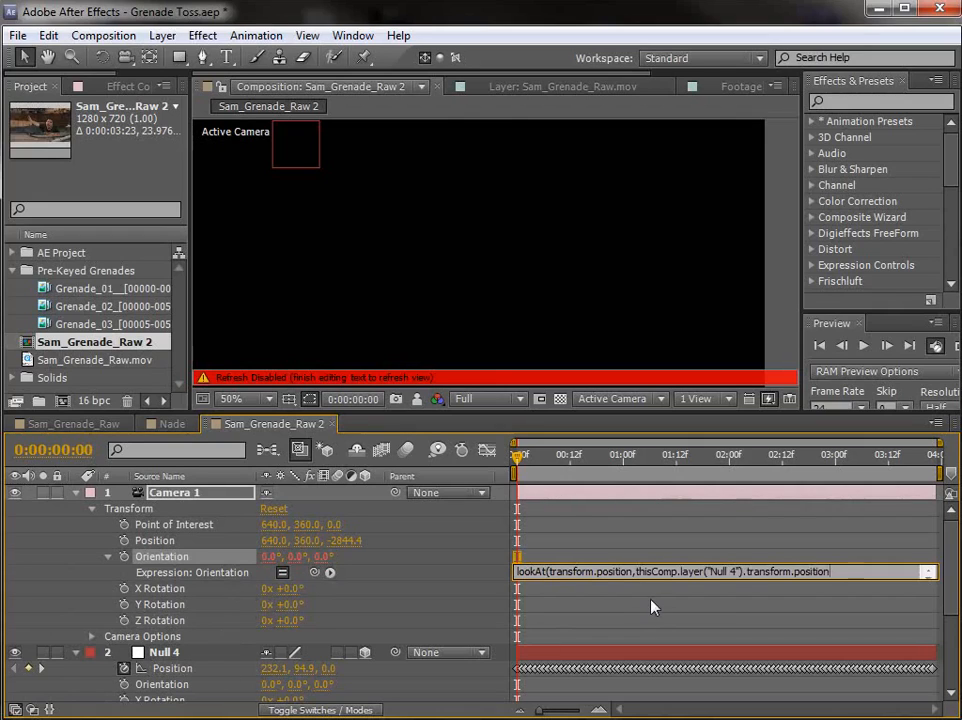
type(")")
left_click(557, 520)
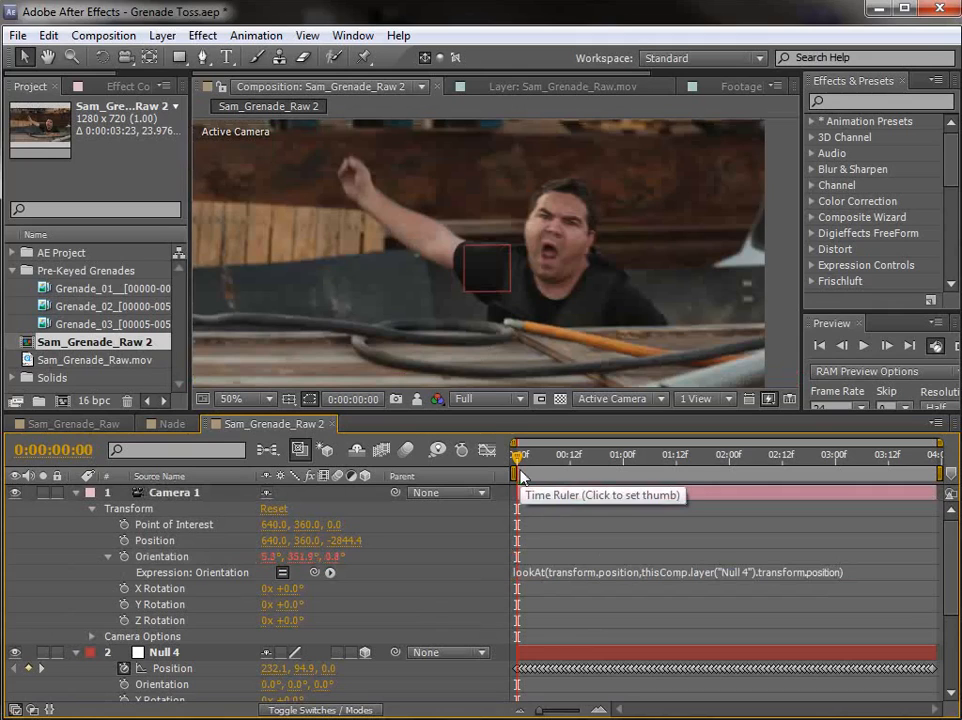
mouse_move(518, 460)
left_mouse_down()
mouse_move(649, 471)
mouse_move(508, 452)
left_mouse_up()
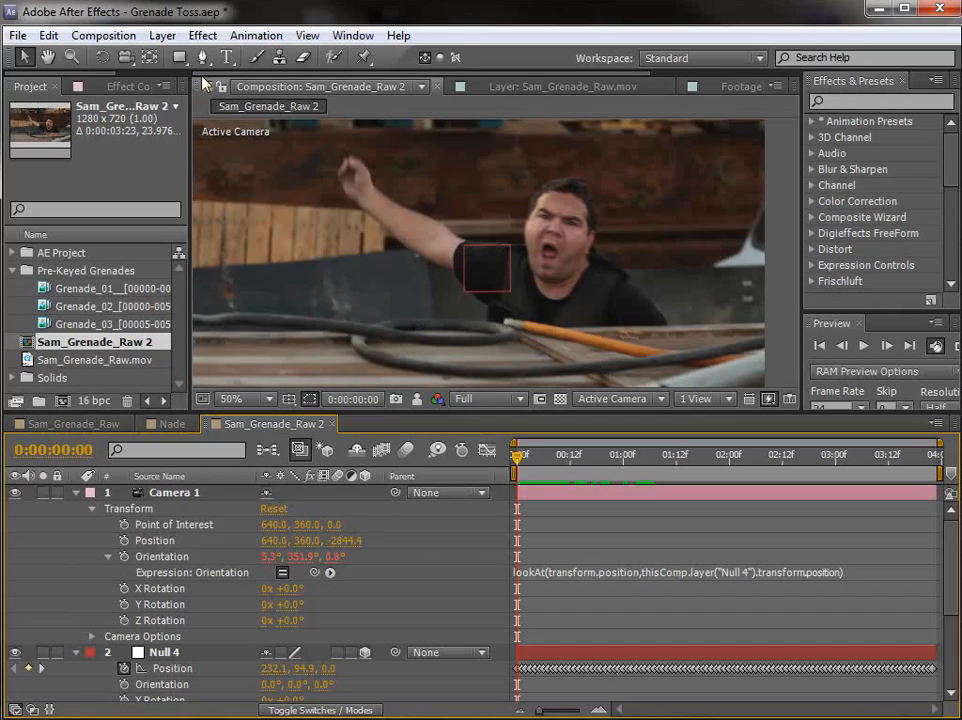
Step: Create a new 1280 x 720 black solid named Grid in the Sam_Grenade_Raw 2 composition
left_click(162, 35)
mouse_move(353, 35)
mouse_move(161, 36)
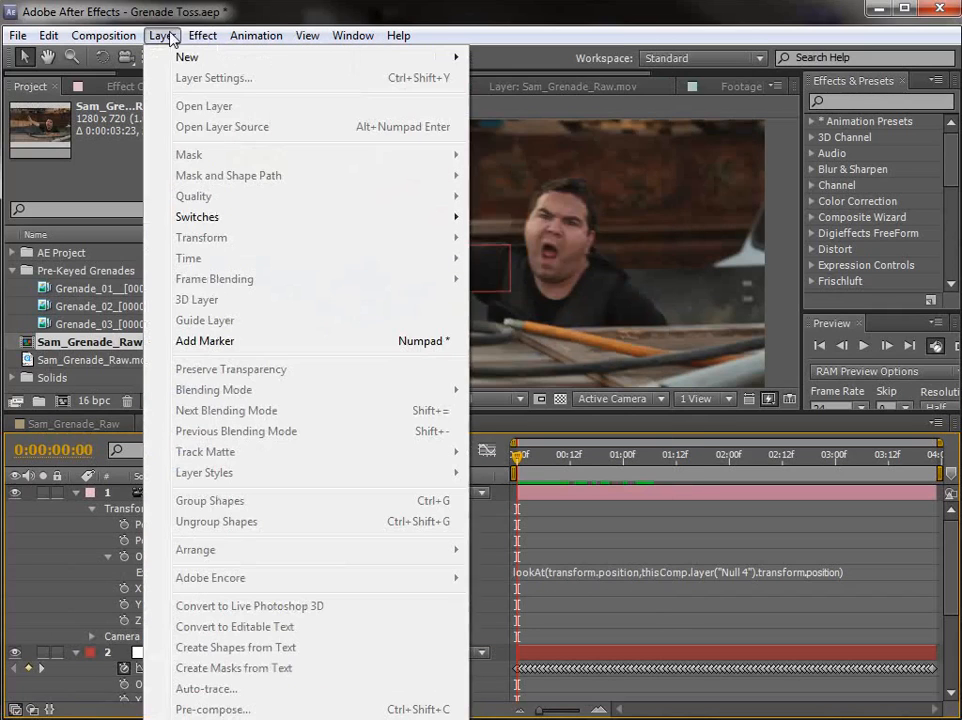
mouse_move(172, 57)
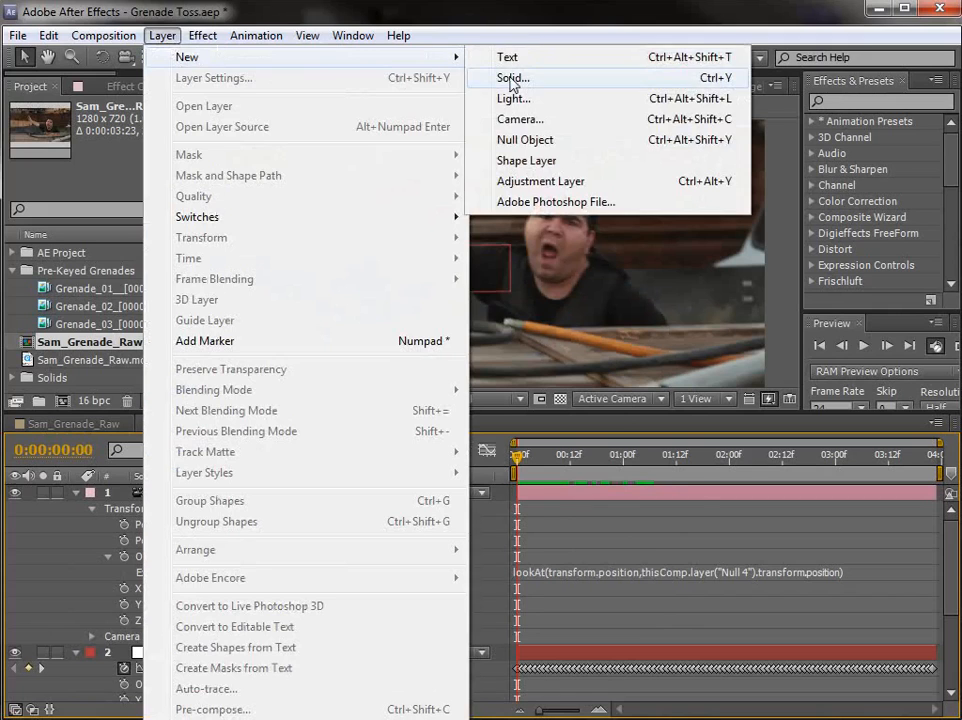
left_click(511, 80)
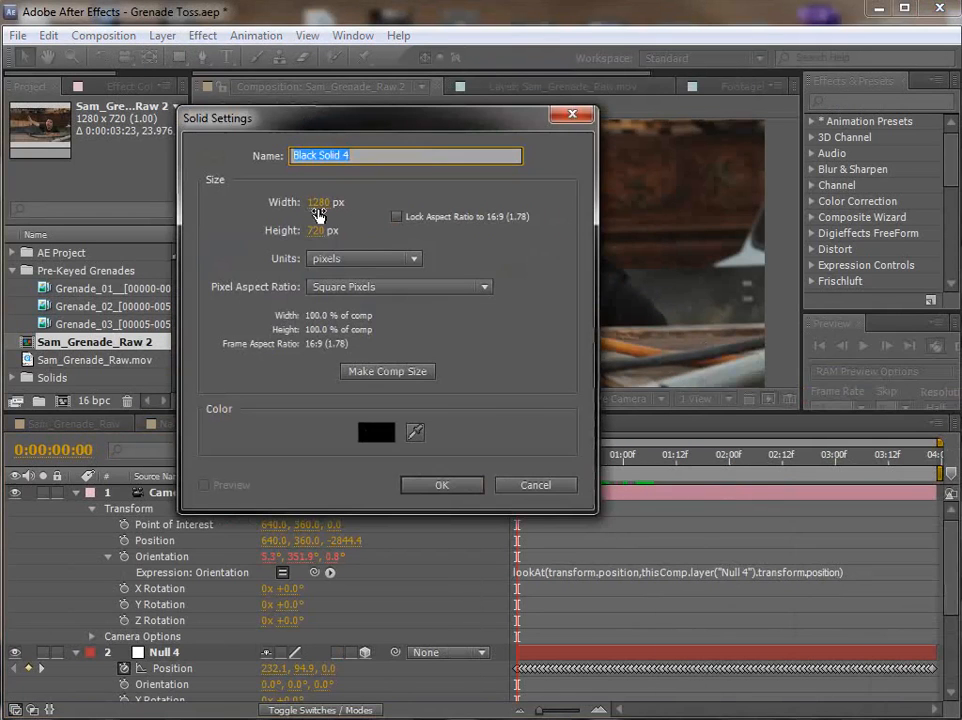
type("Grid")
key("Return")
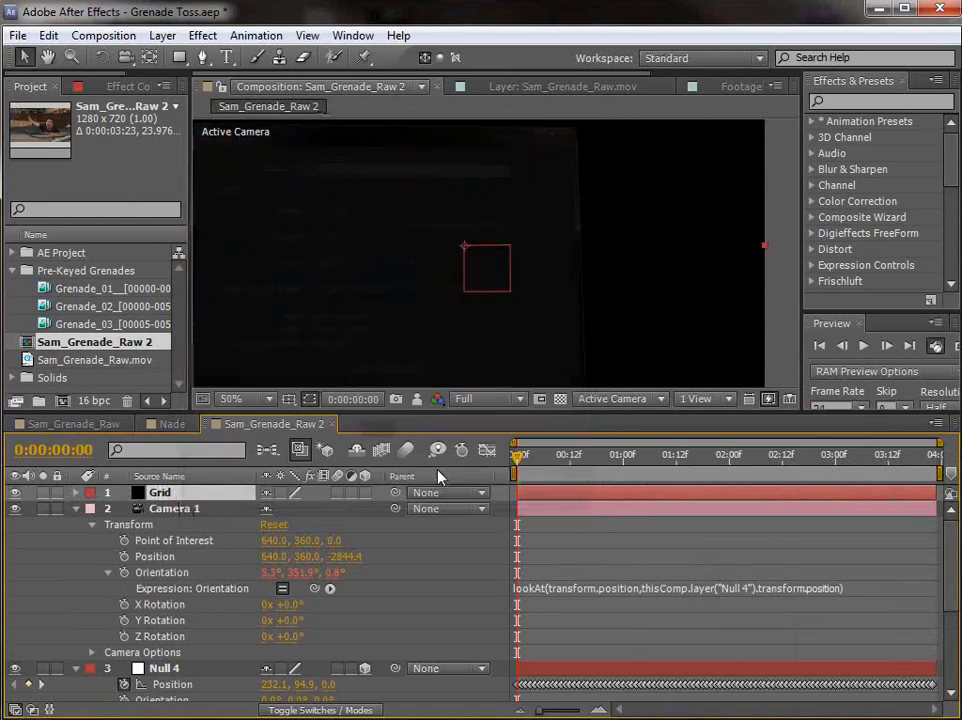
Step: Apply the Generate Grid effect to the Grid solid and make it a 3D layer
left_click(838, 101)
type("grid")
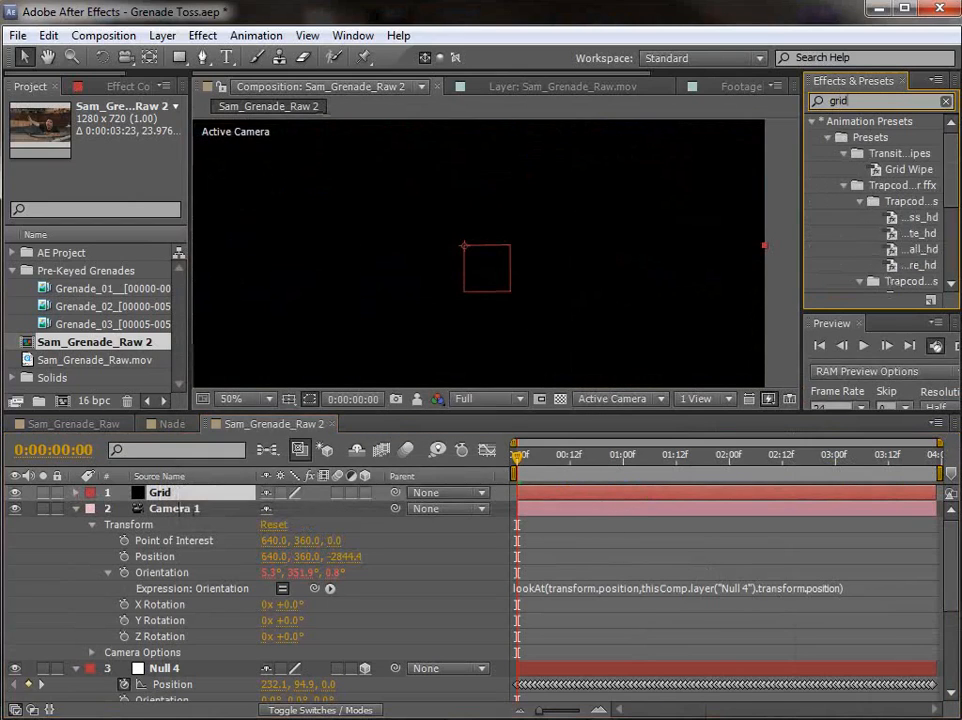
scroll(870, 220, "down", 5)
left_click(863, 252)
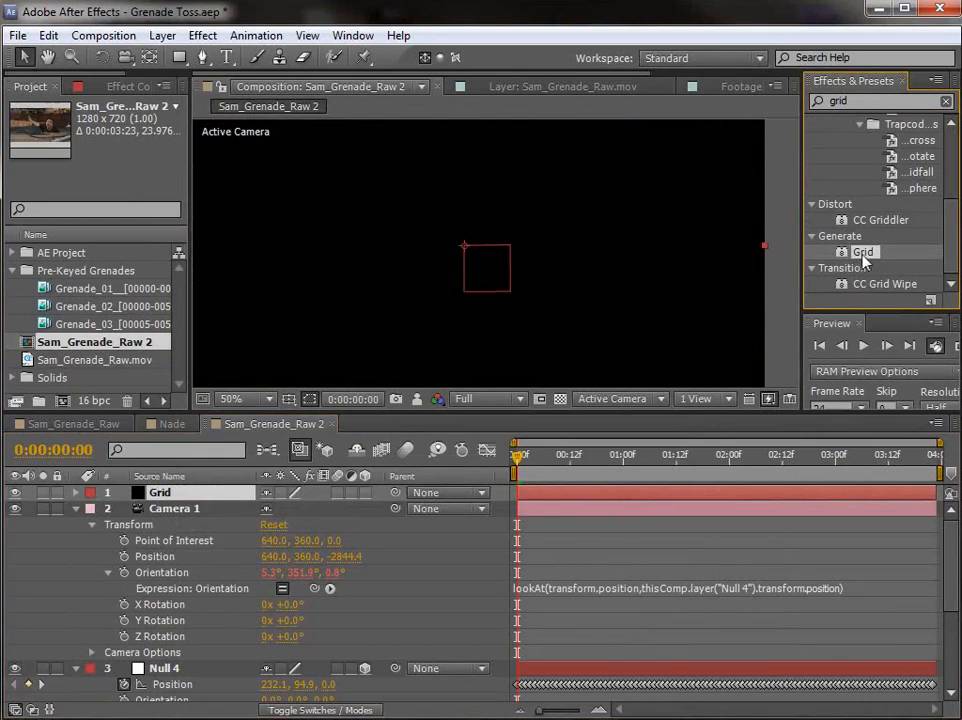
left_click_drag(277, 427, 174, 500)
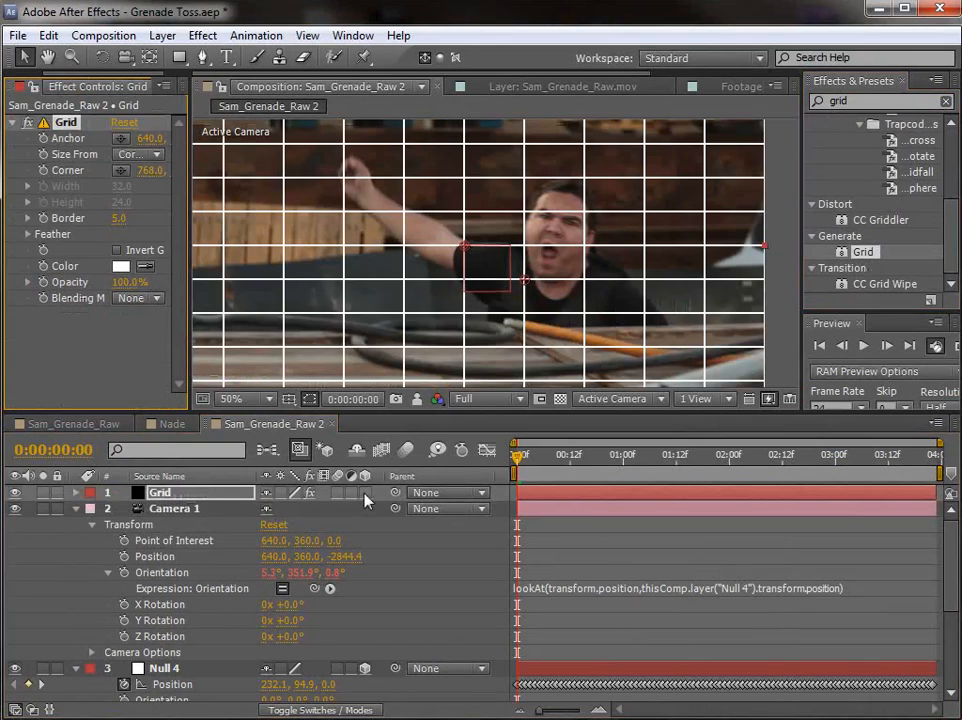
left_click(365, 493)
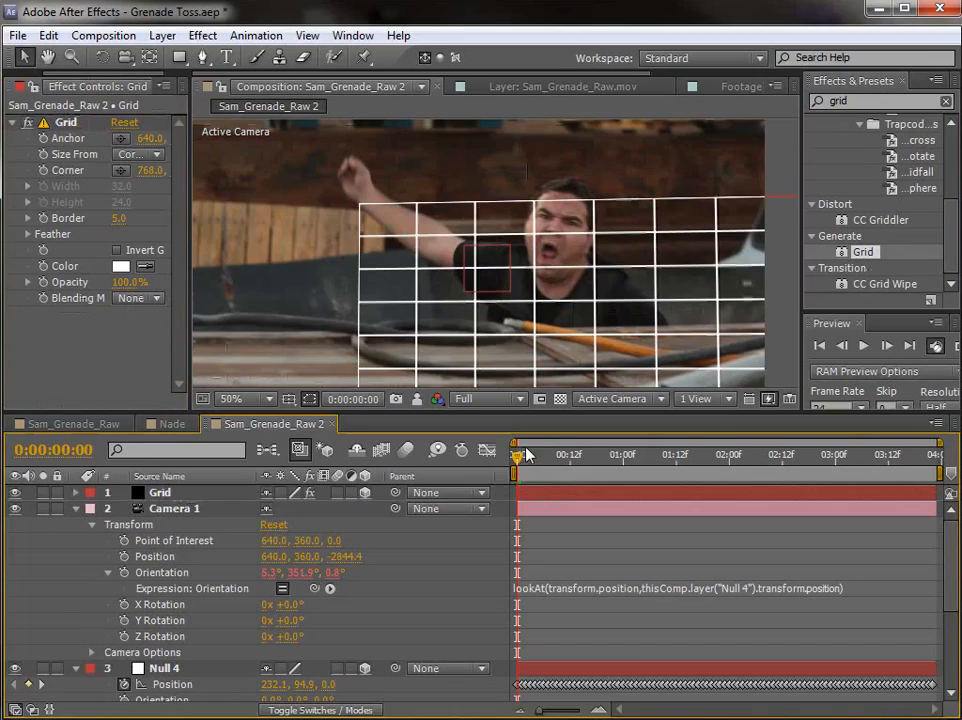
Step: Scrub through the first part of the shot to compare the grid's motion with the footage, returning to the first frame
left_click_drag(488, 420, 488, 427)
left_click_drag(527, 470, 511, 498)
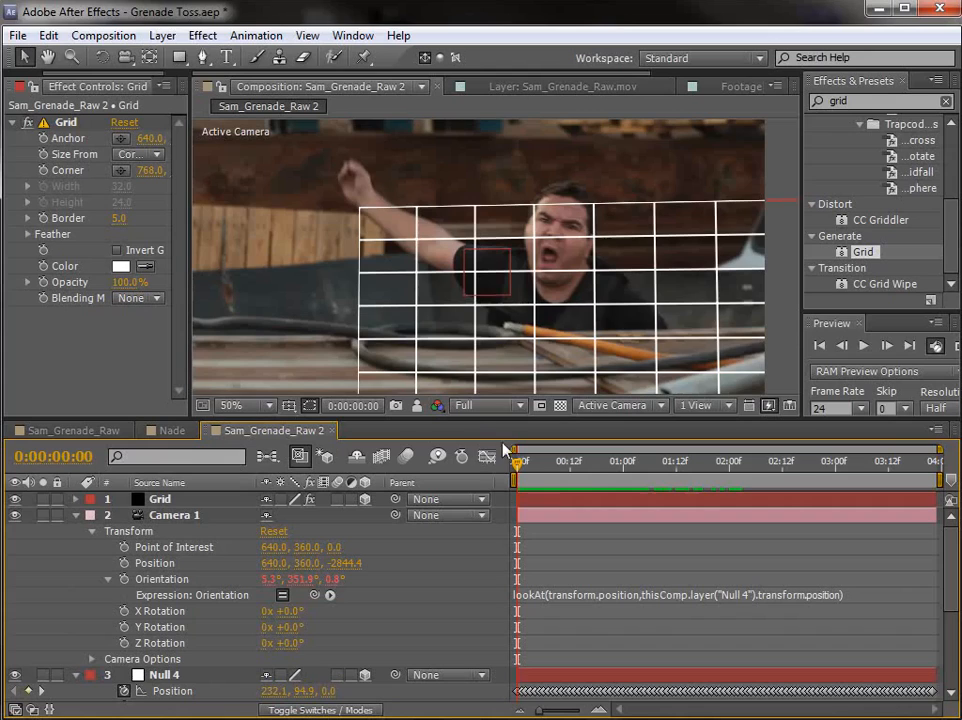
scroll(521, 277, "down", 2)
scroll(521, 277, "up", 2)
left_click_drag(531, 469, 463, 478)
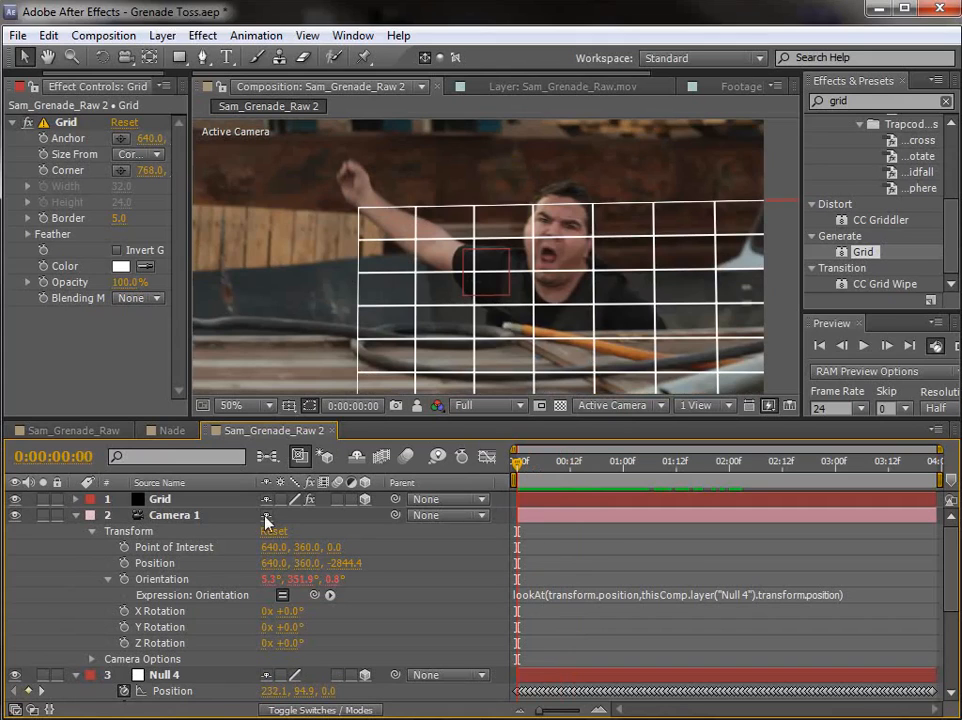
Step: Add the expression transform.position*-1 to Null 4's Position and scrub to check the grid's motion
left_click_drag(243, 414, 243, 364)
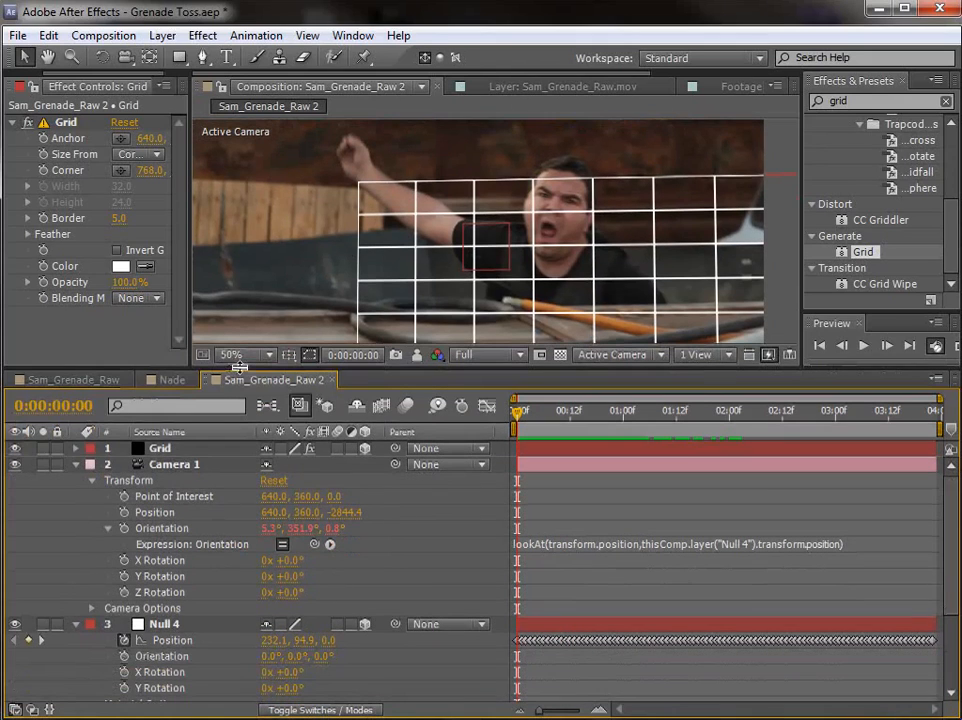
left_click(165, 624)
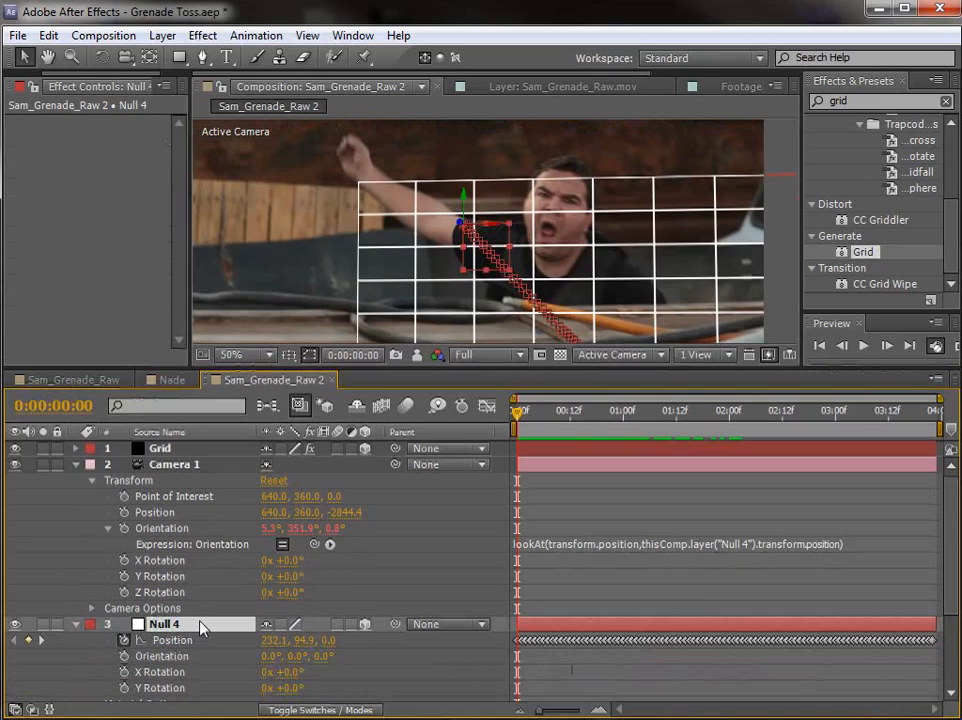
left_click(123, 641, "alt")
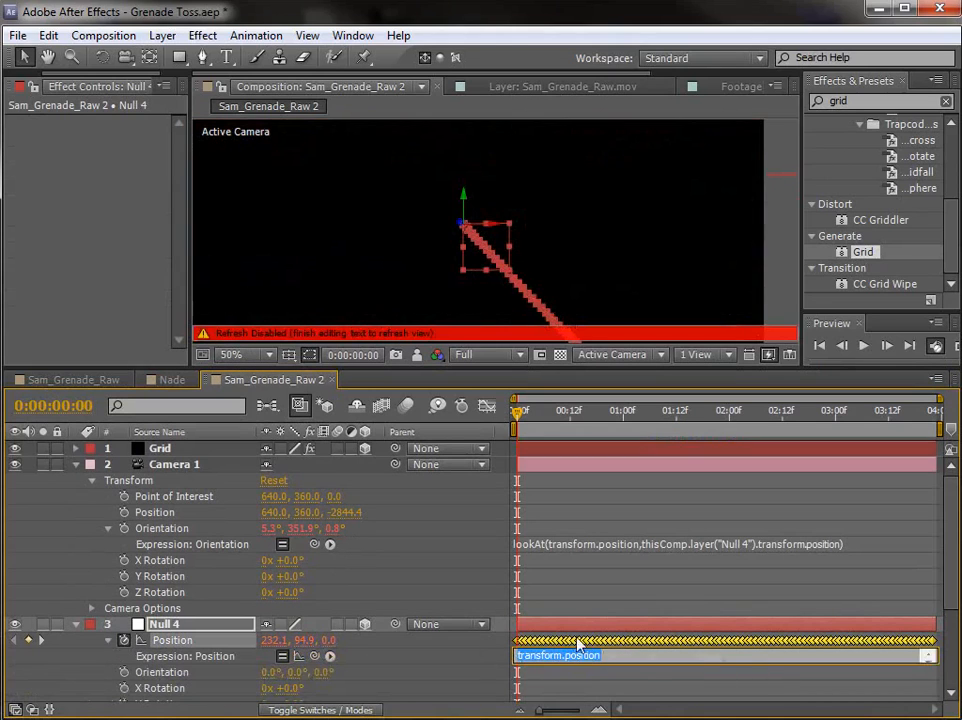
left_click(620, 657)
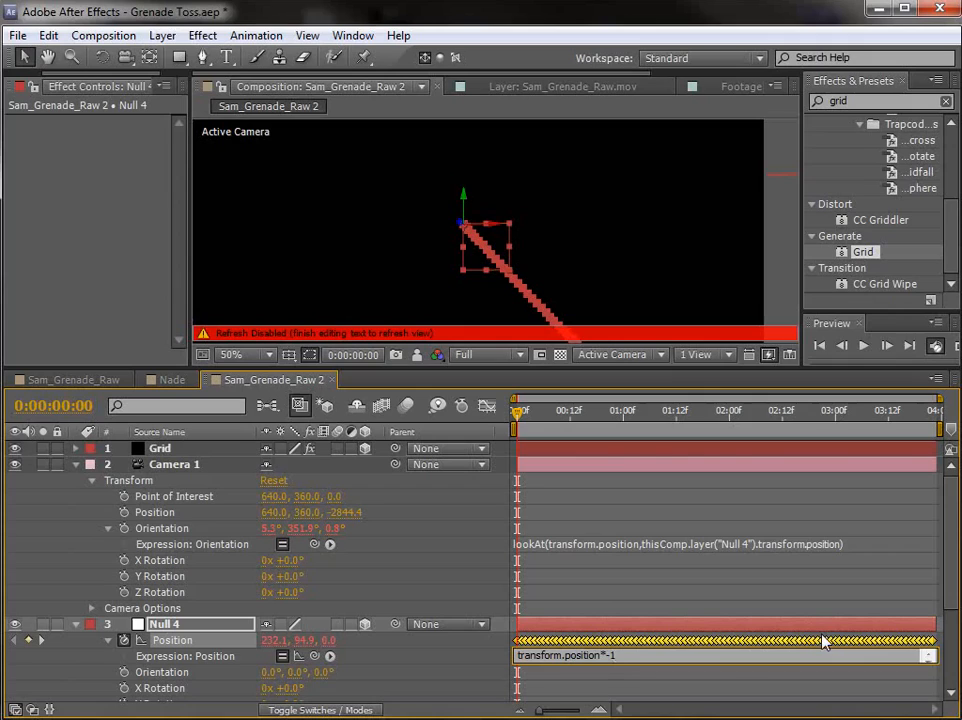
mouse_move(822, 641)
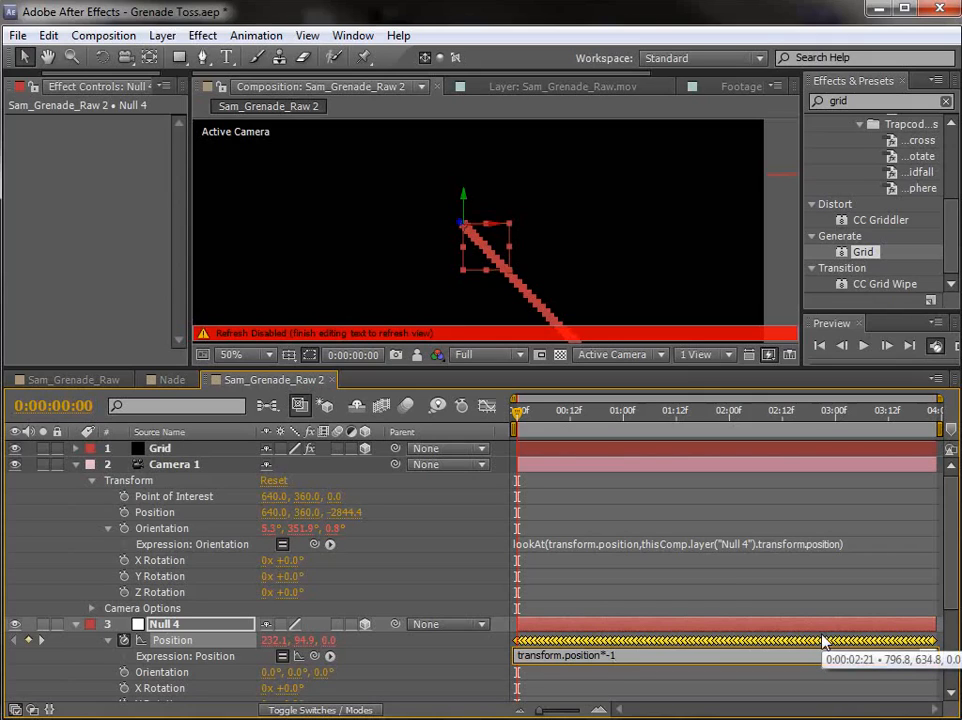
left_click(624, 626)
left_click(640, 609)
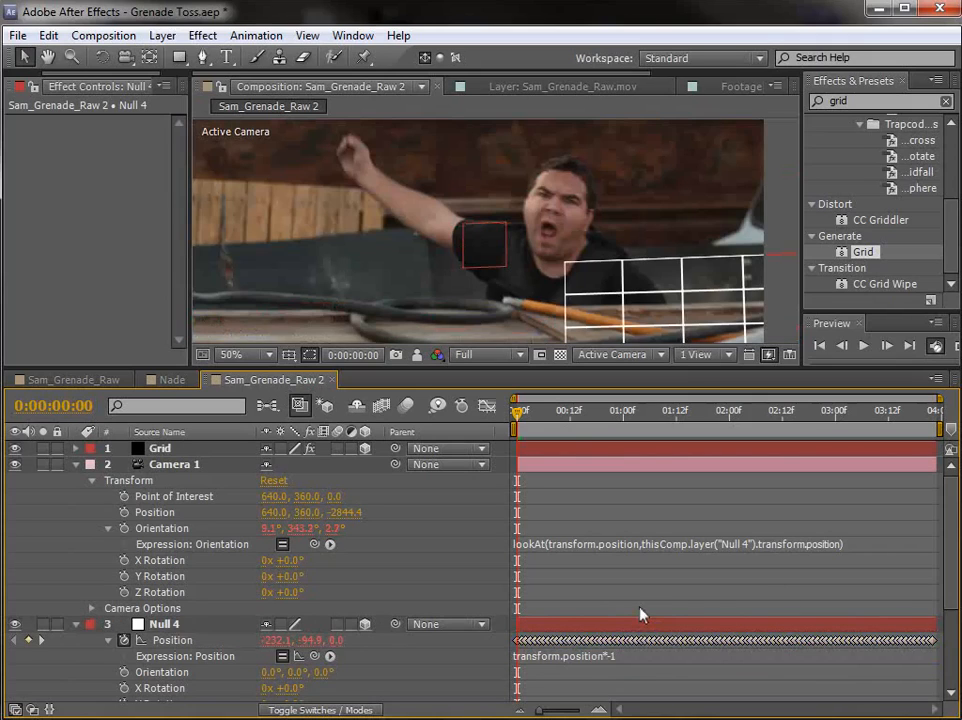
left_click_drag(524, 413, 508, 430)
Step: Select all of Null 4's Position keyframes and move the null to about 639, 359, 290 so the grid lines up with the frame
key("comma")
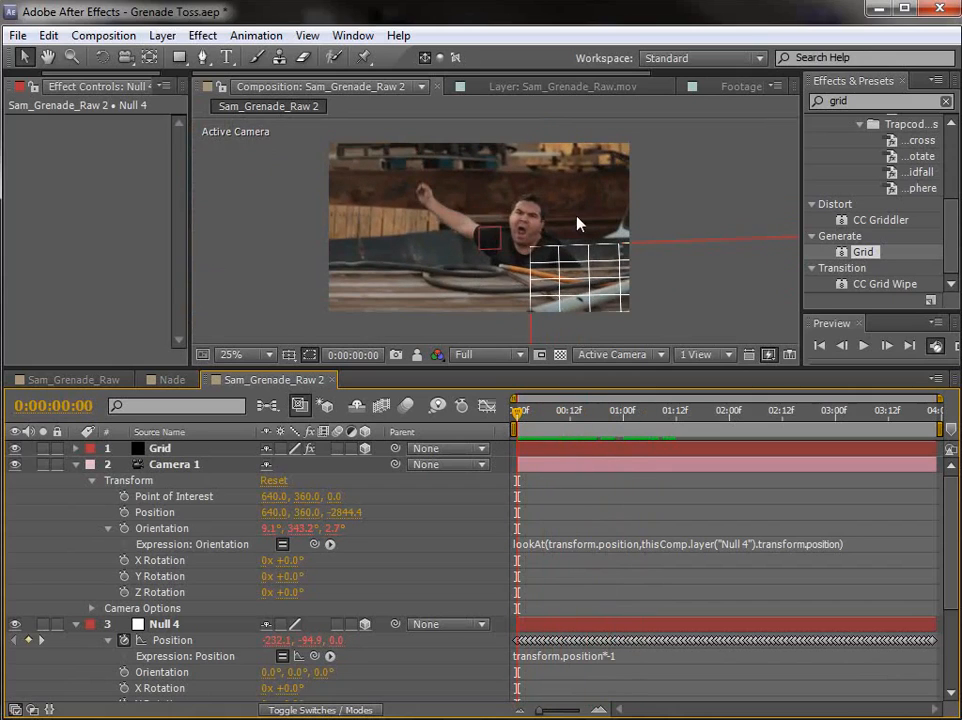
left_click(172, 641)
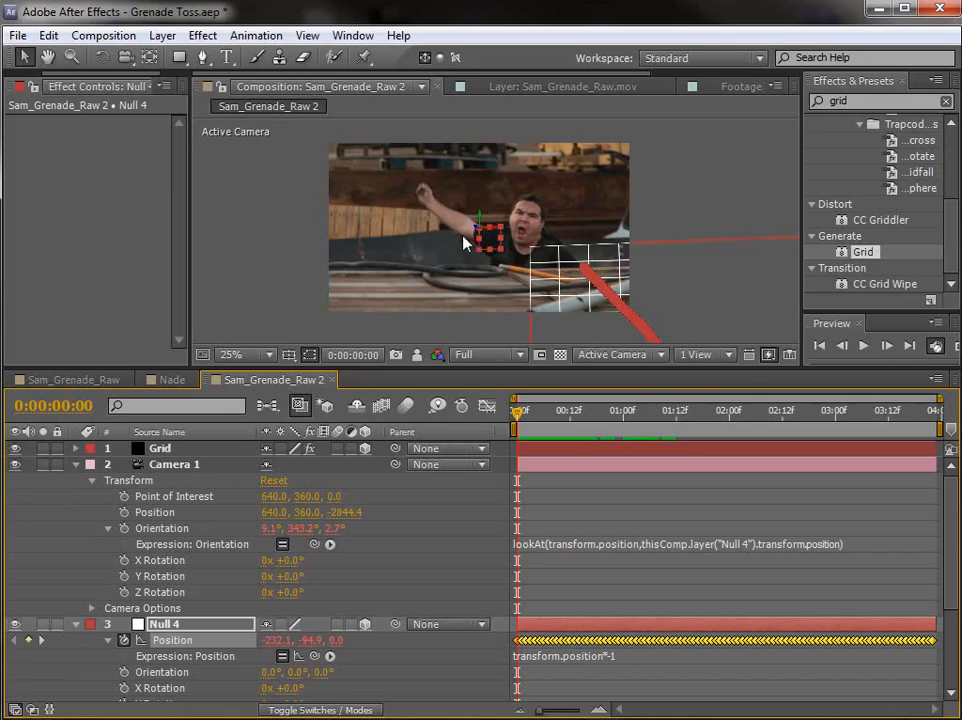
left_click_drag(487, 246, 305, 151)
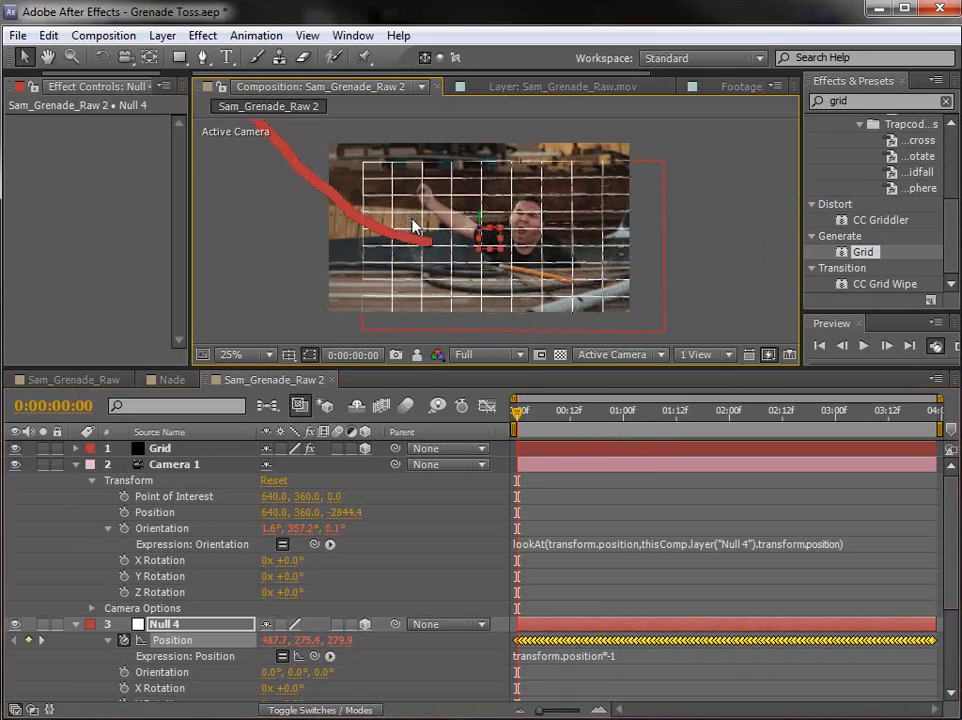
key("grave")
key("period")
left_click_drag(474, 428, 411, 391)
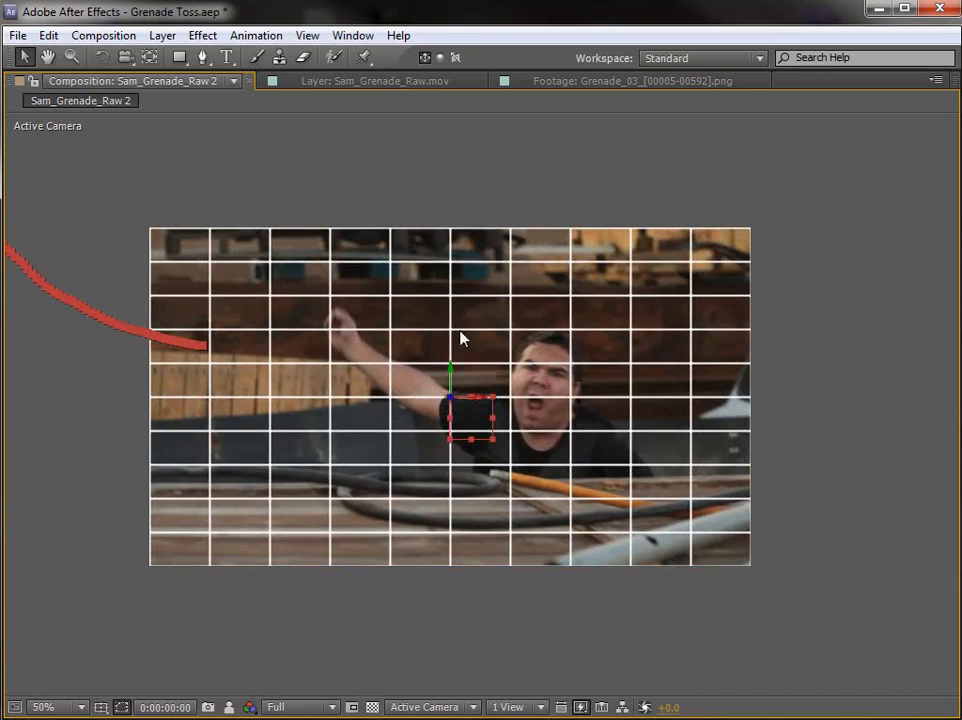
key("grave")
left_click(547, 470)
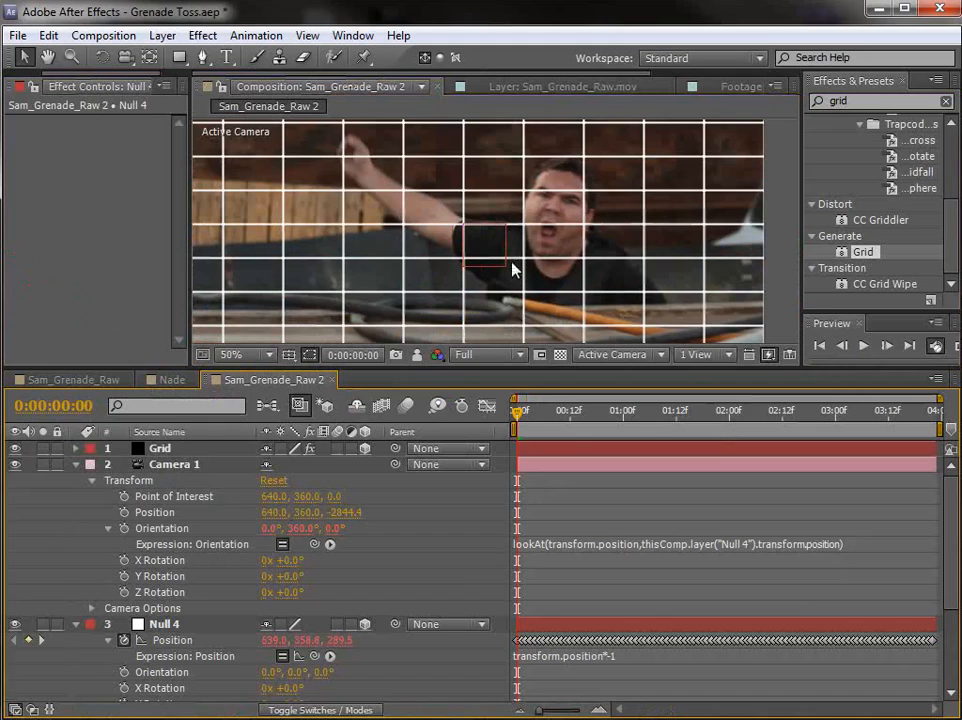
Step: Set the composition's preview resolution to Half, enlarge the viewer area and scrub to check how the grid sticks to the footage
left_click(487, 356)
left_click(496, 427)
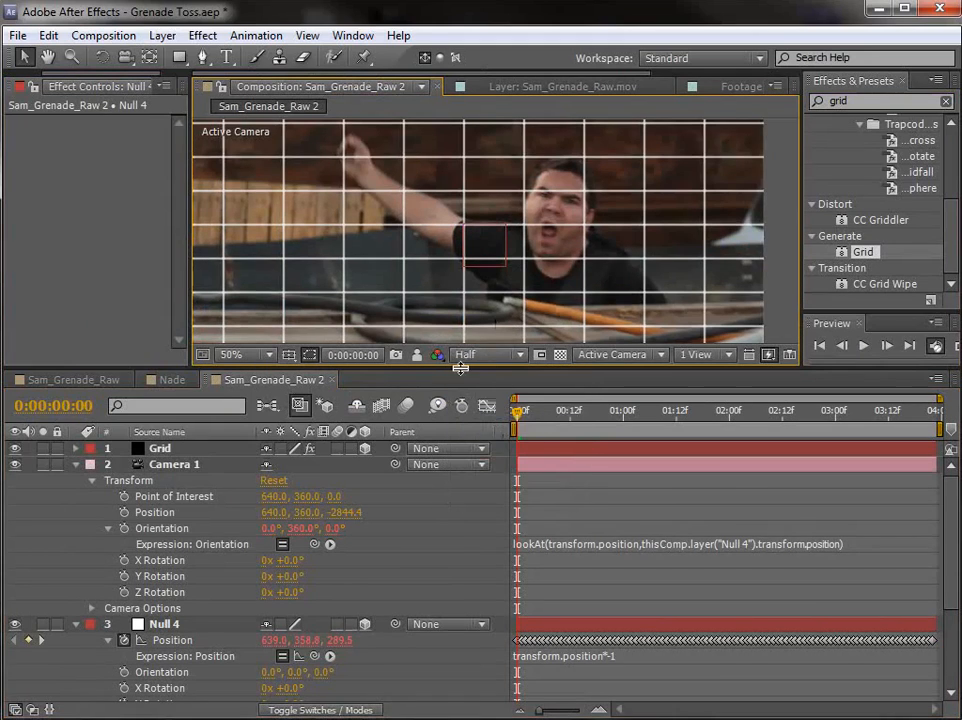
left_click_drag(460, 368, 436, 462)
left_click(563, 510)
left_click_drag(563, 512, 475, 567)
left_click_drag(537, 520, 328, 584)
Step: Collapse the properties of Camera 1, Null 4 and the Sam_Grenade_Raw.mov layer in the timeline
left_click(72, 557)
left_click(185, 557)
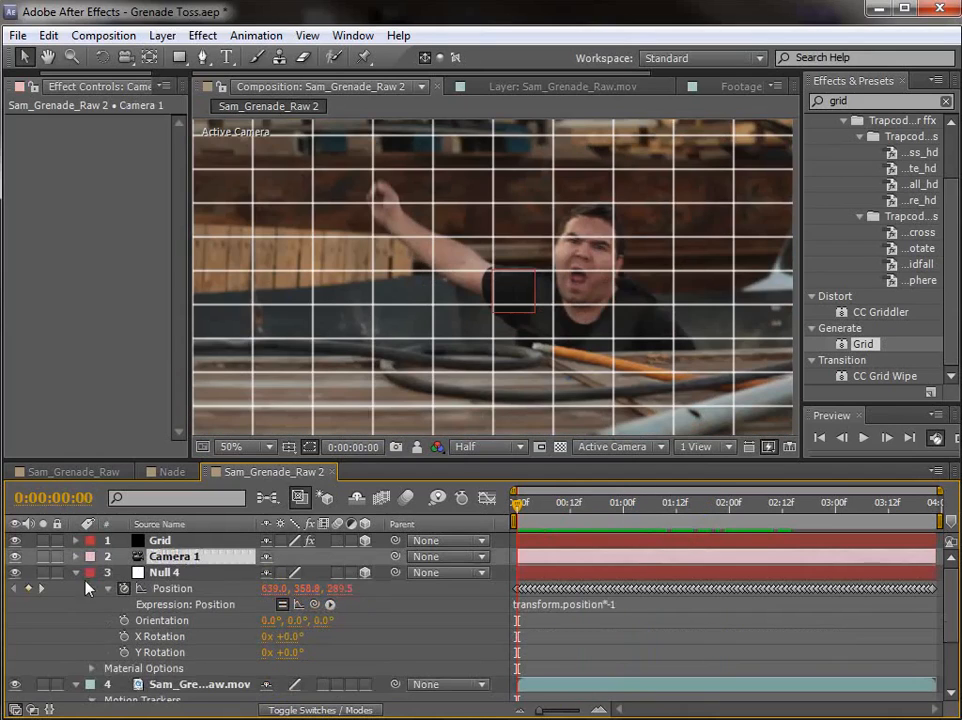
left_click(76, 572)
left_click(97, 574)
left_click(76, 588)
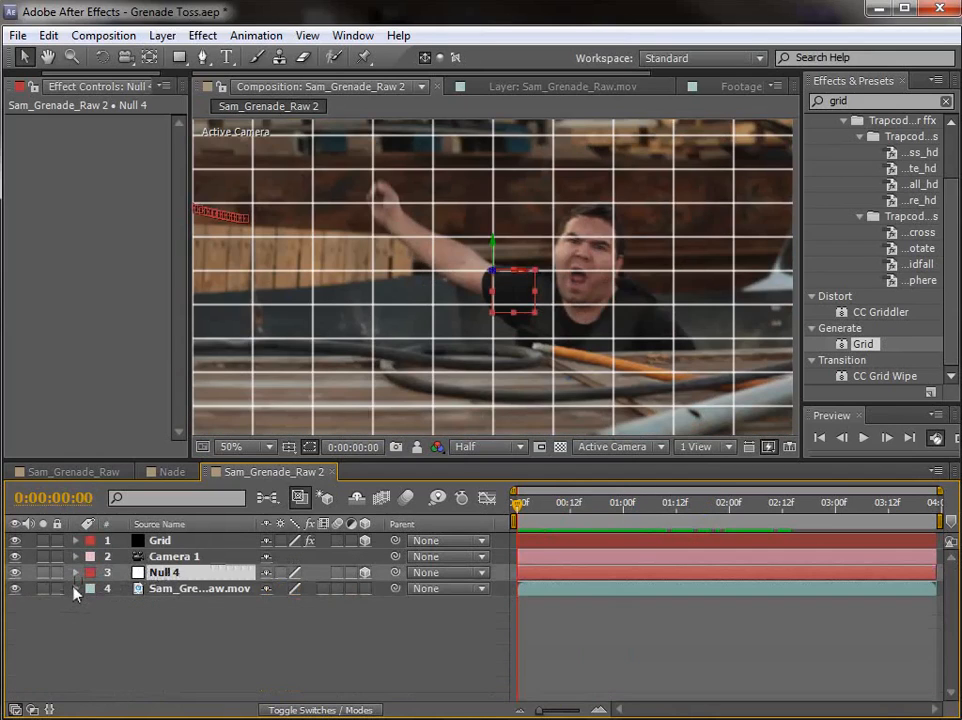
left_click(492, 636)
Step: Hide the Grid layer
left_click(160, 540)
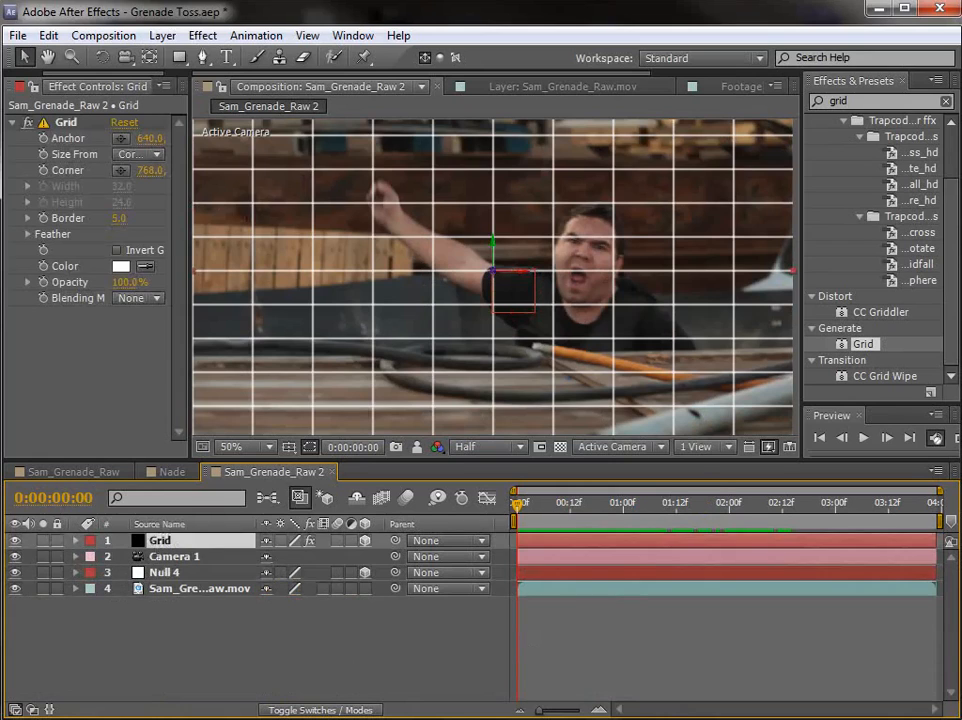
left_click(15, 540)
scroll(40, 92, "up", 2)
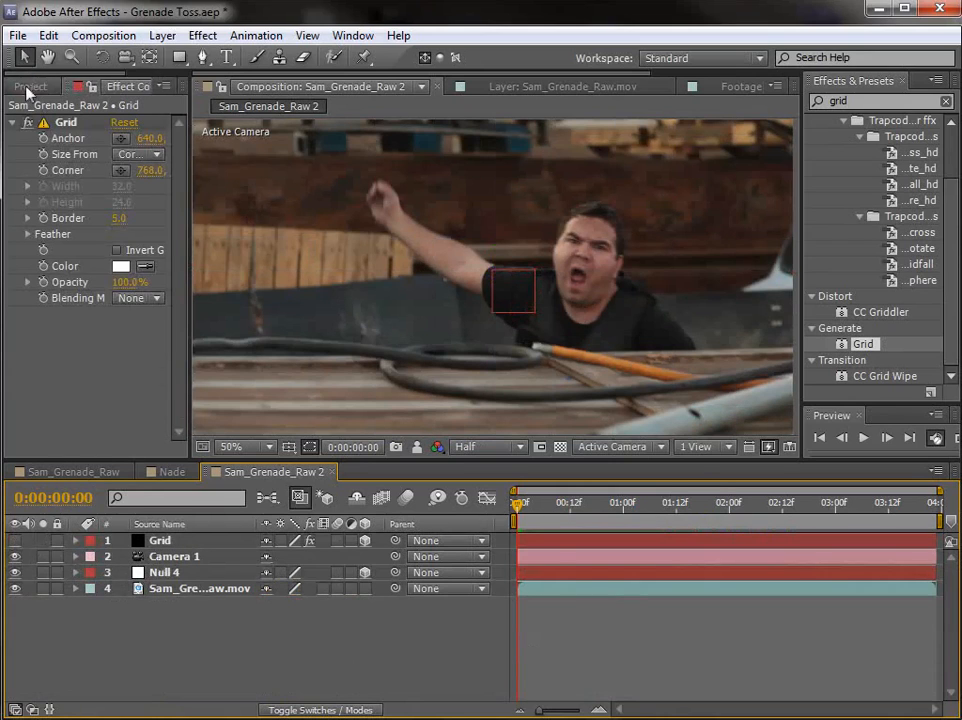
left_click(32, 87)
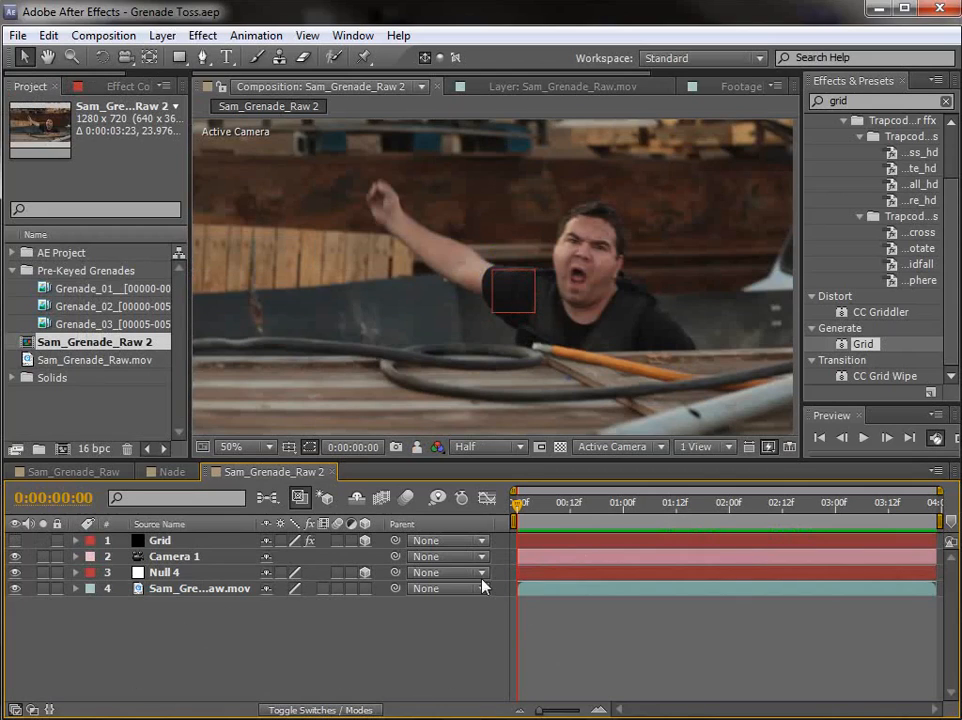
left_click_drag(518, 508, 156, 333)
left_click(95, 325)
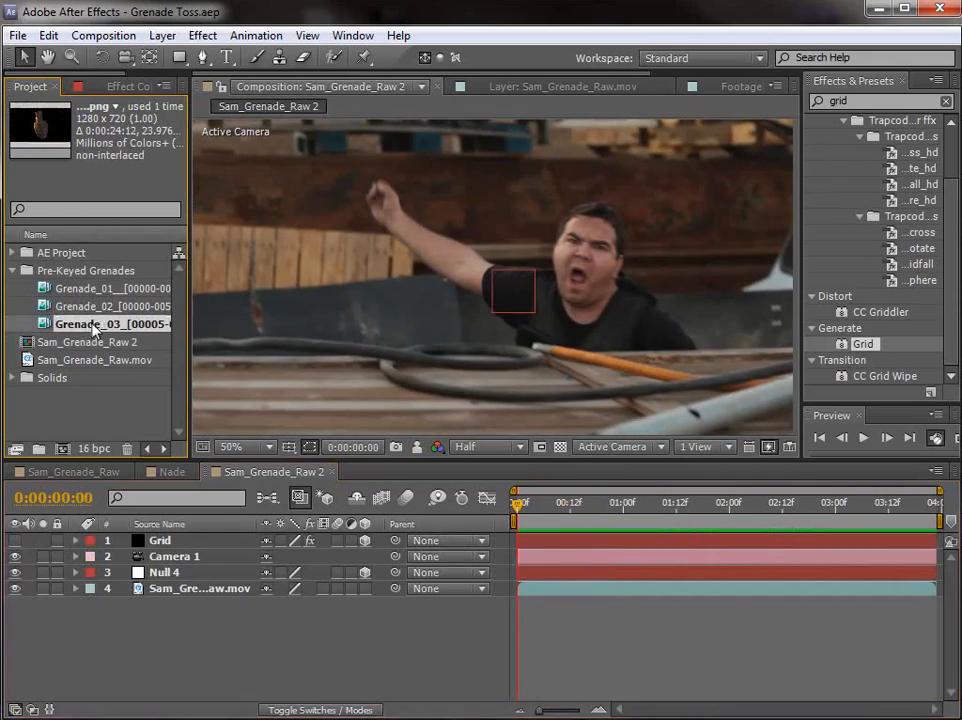
double_click(100, 326)
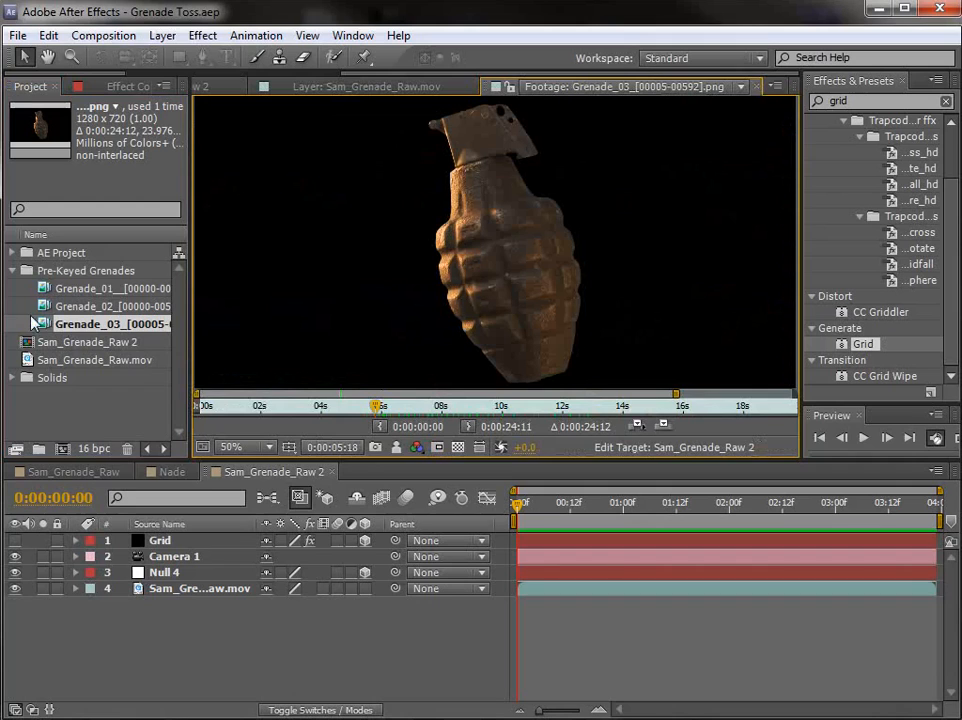
left_click_drag(145, 505, 140, 540)
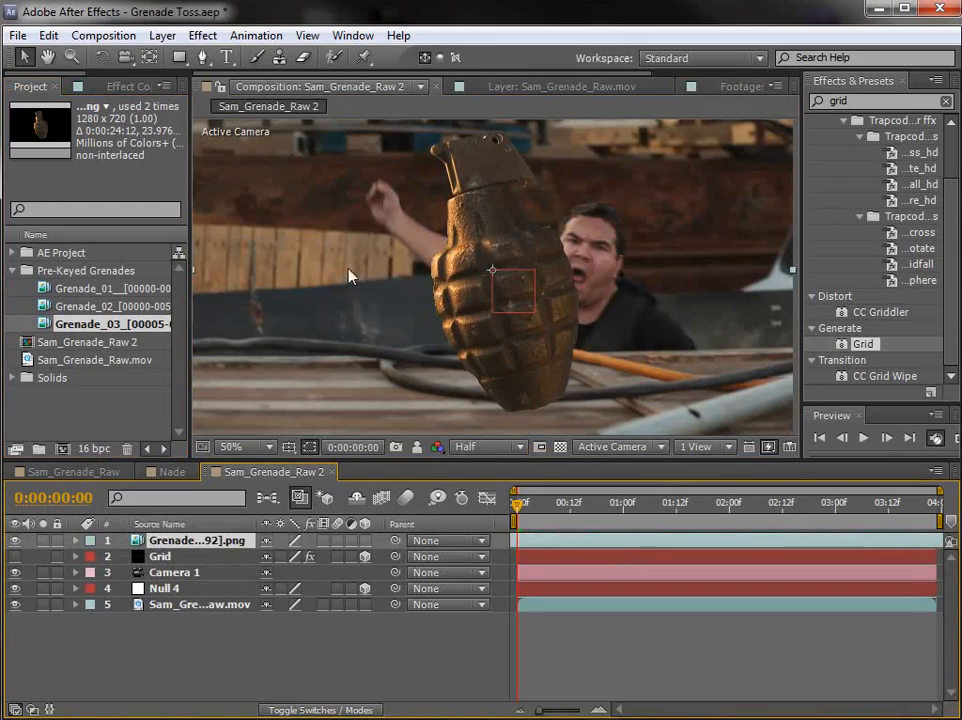
Step: Pre-compose the grenade layer as Nade, leaving all attributes in Sam_Grenade_Raw 2
left_click(162, 35)
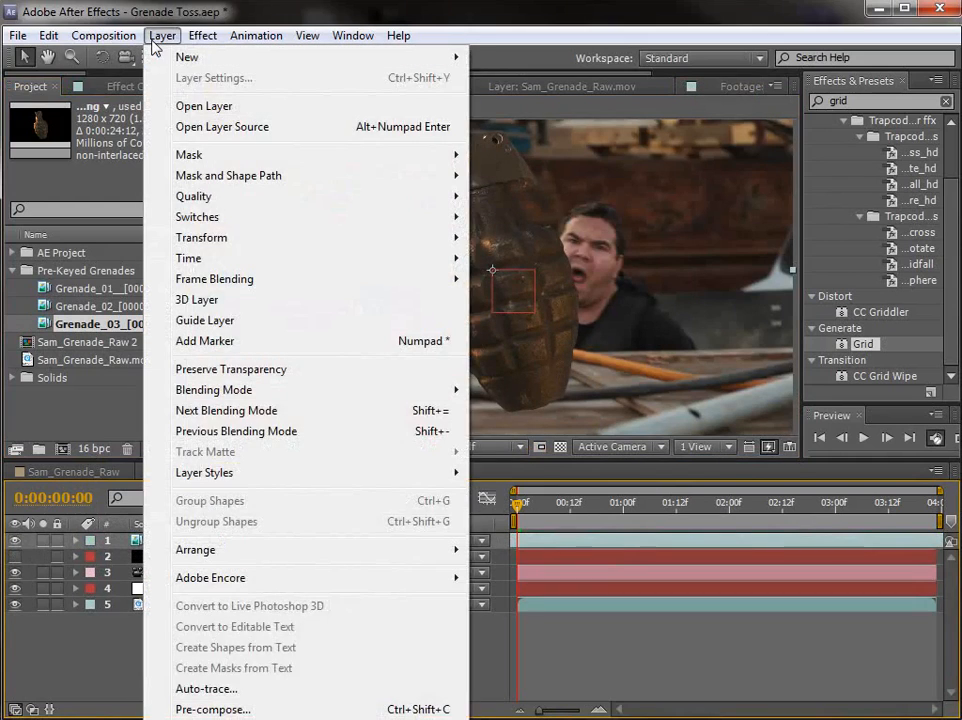
left_click(222, 706)
type("Nade")
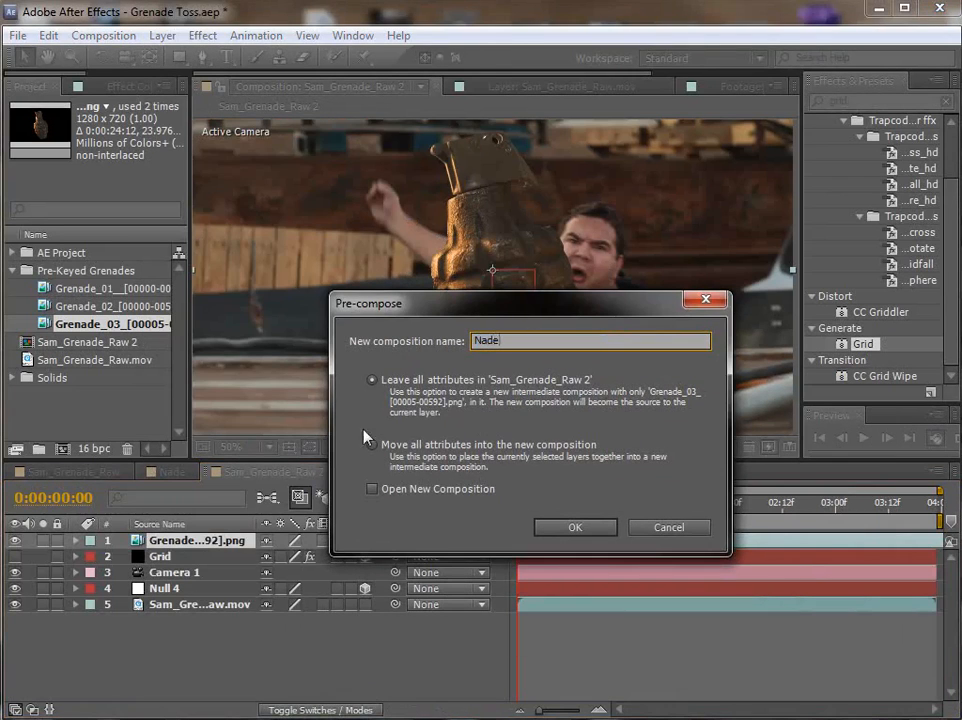
left_click(578, 527)
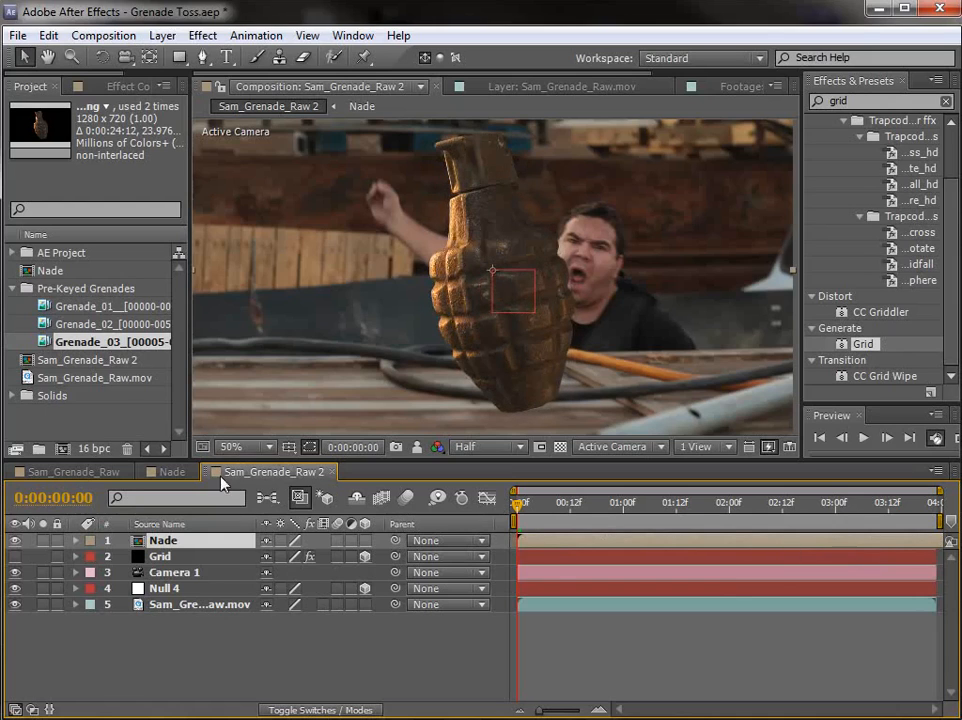
Step: Open the Nade precomp, time-stretch its grenade footage to a 33% stretch factor, and scrub through the result
double_click(555, 550)
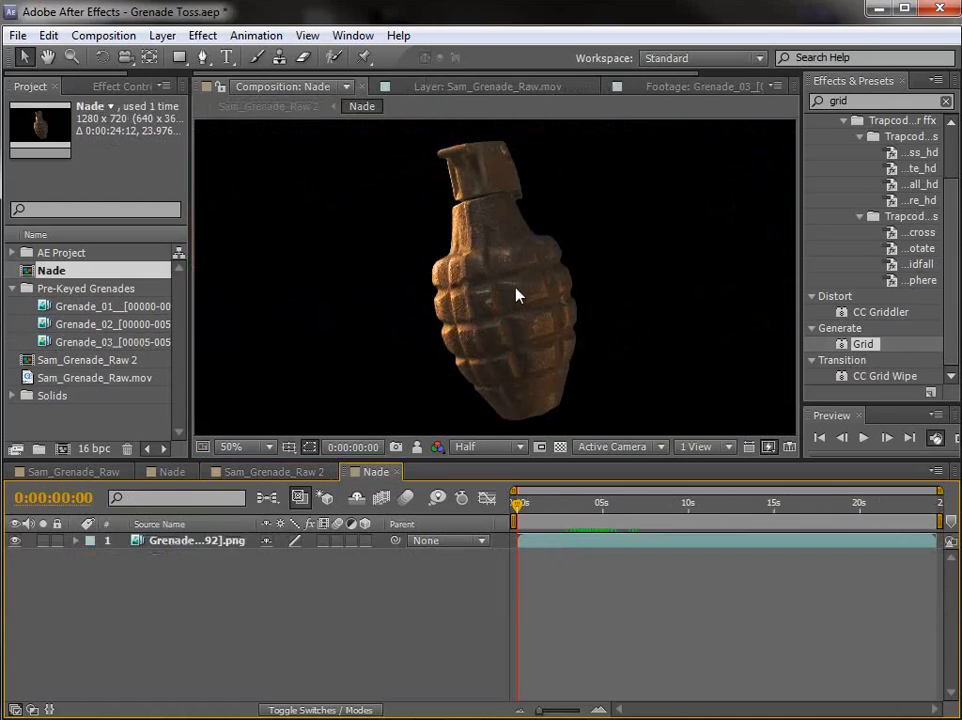
right_click(500, 258)
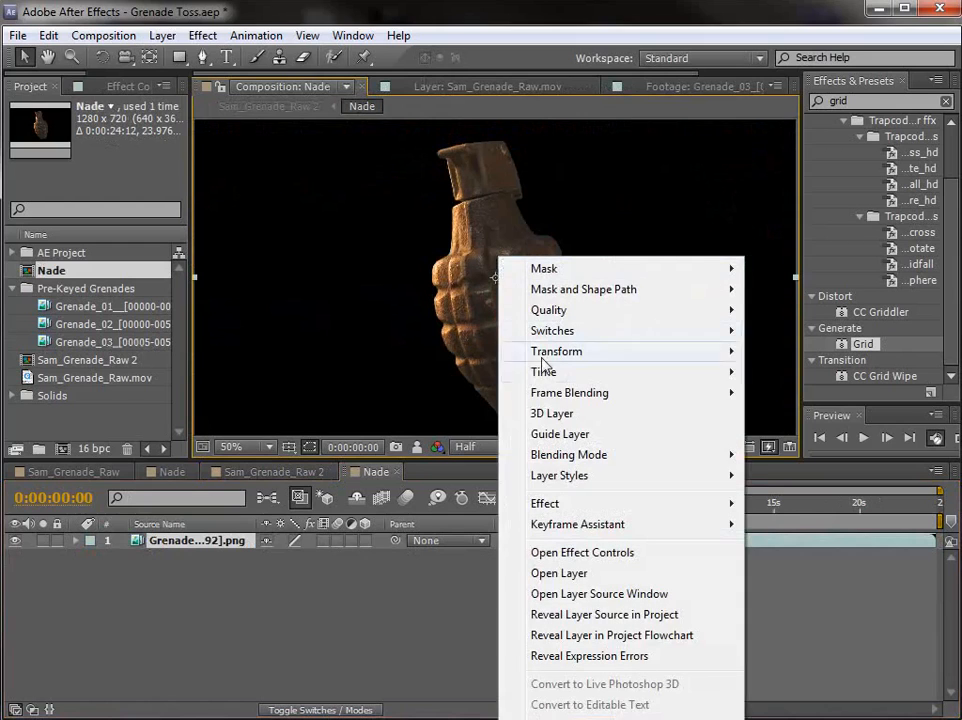
mouse_move(545, 375)
left_click(837, 414)
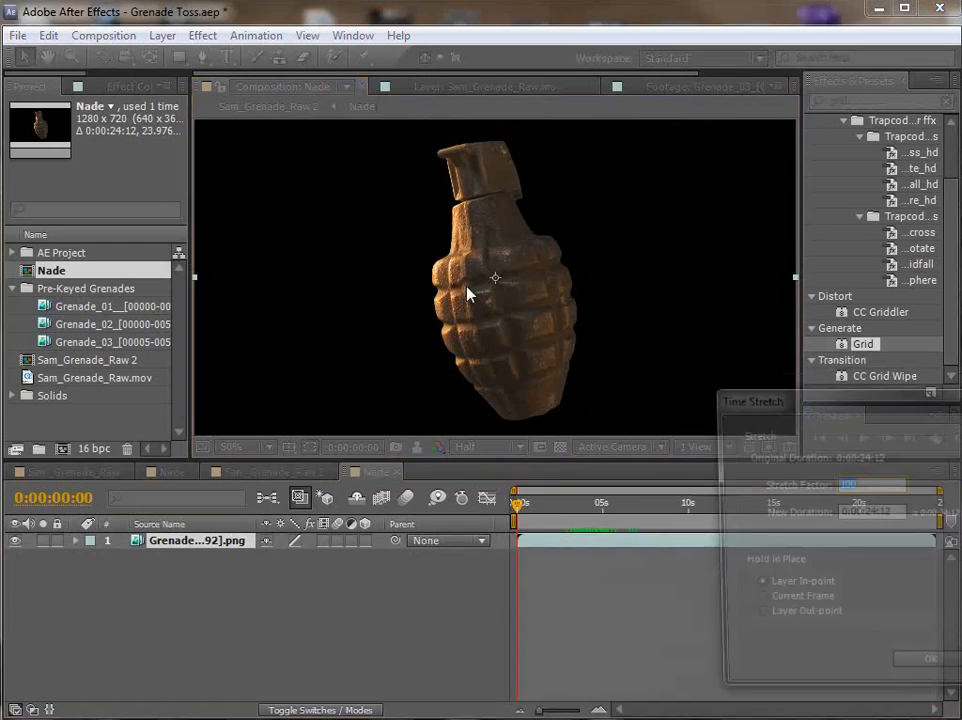
left_click_drag(520, 290, 306, 181)
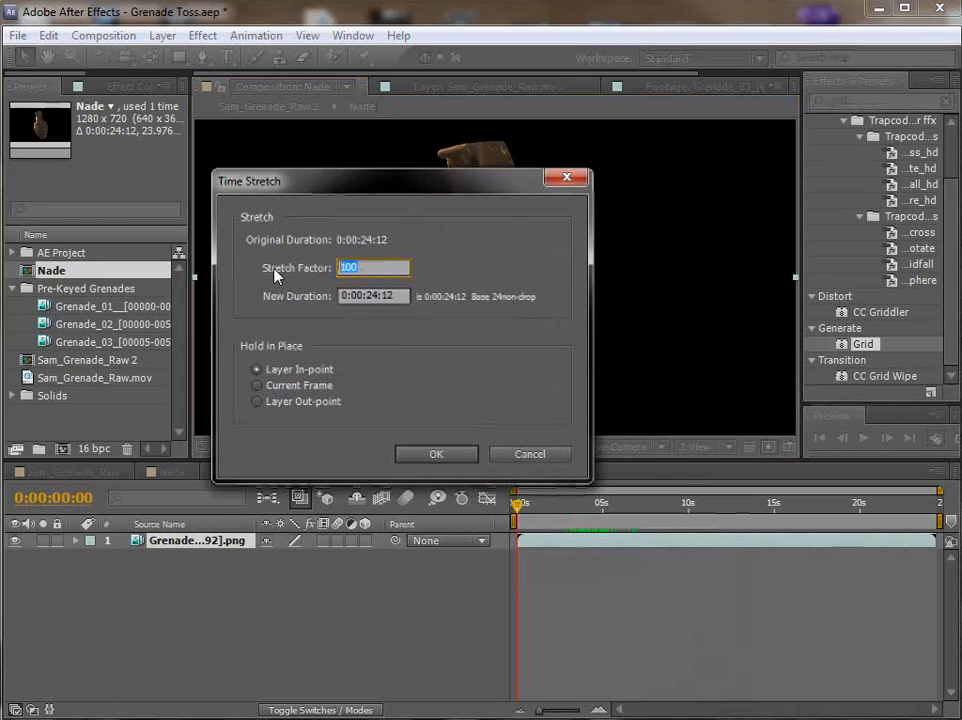
type("33")
left_click(436, 454)
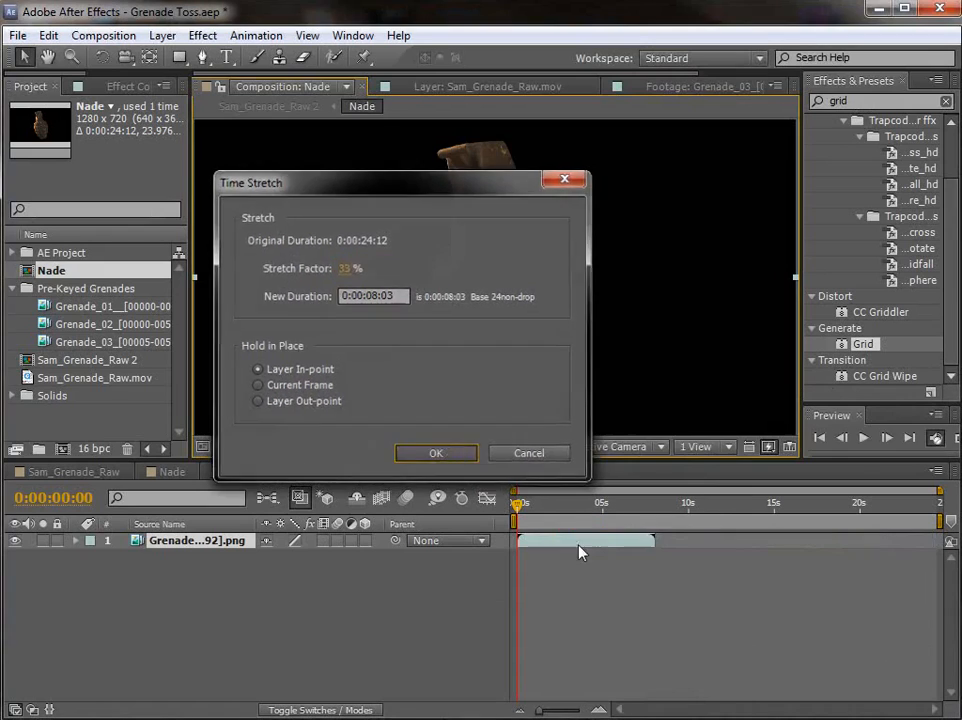
left_click_drag(517, 504, 745, 520)
Step: Return to Sam_Grenade_Raw 2, make the Nade layer 3D, and go to the first frame
left_click(278, 473)
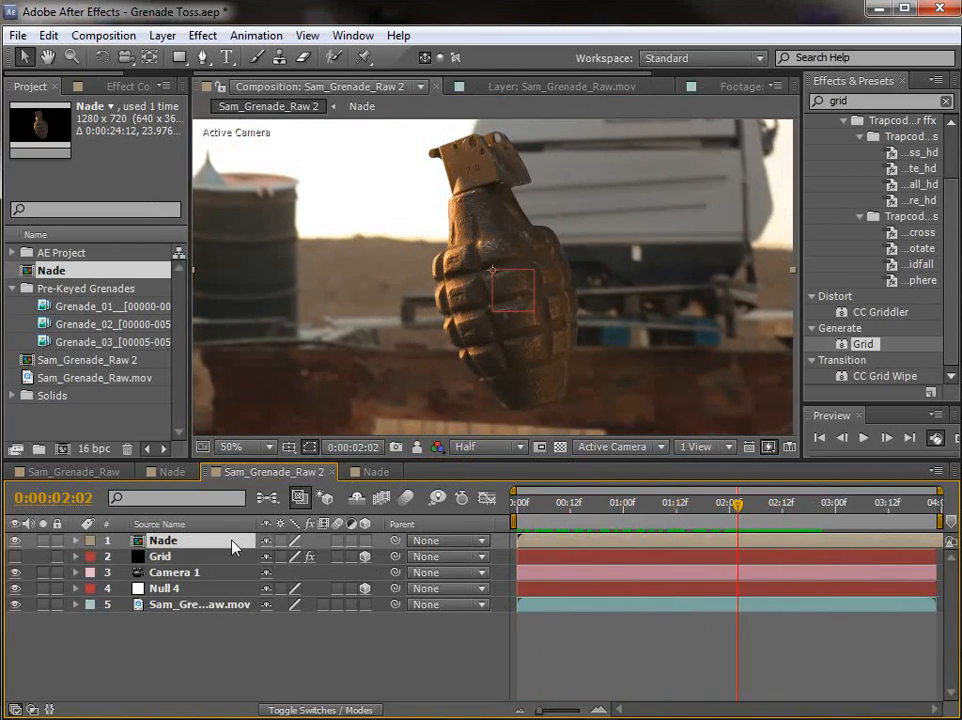
left_click(365, 541)
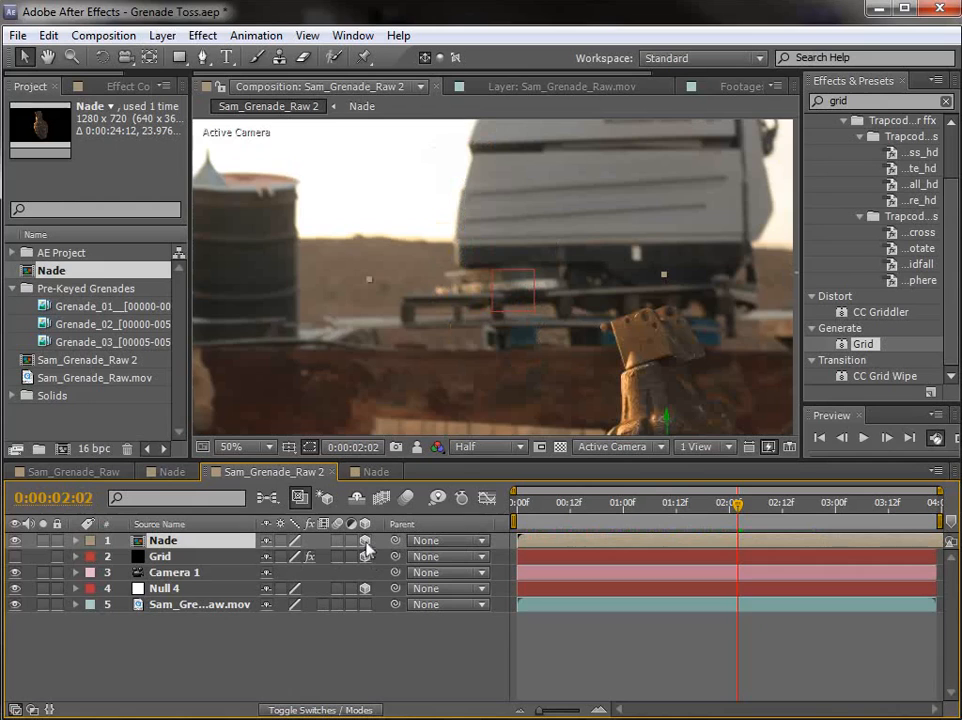
key("comma")
left_click_drag(650, 520, 517, 522)
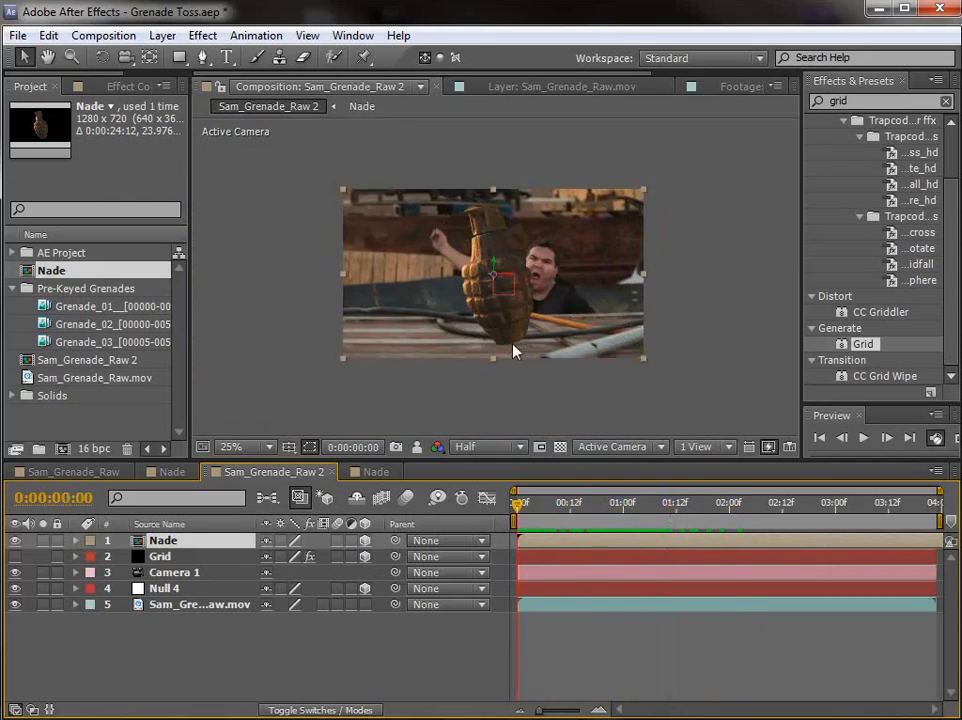
Step: Scale the Nade layer down to 19% to suit the size of the actor's hand
key("period")
key("s")
left_click_drag(352, 562, 286, 557)
left_click_drag(509, 286, 545, 350)
key("period")
key("space")
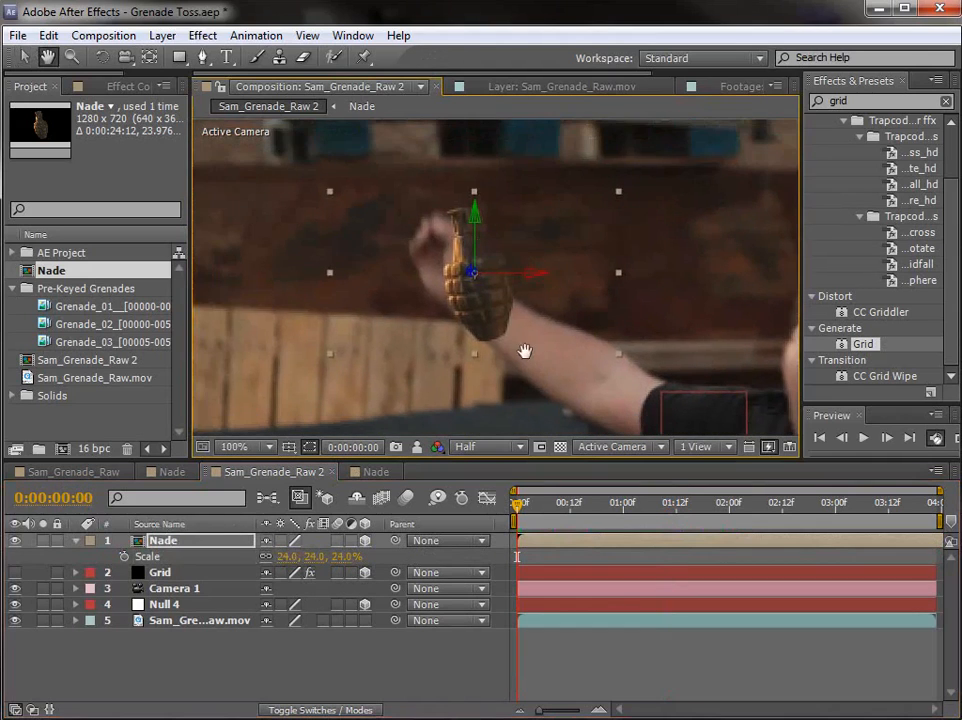
left_click_drag(338, 557, 333, 557)
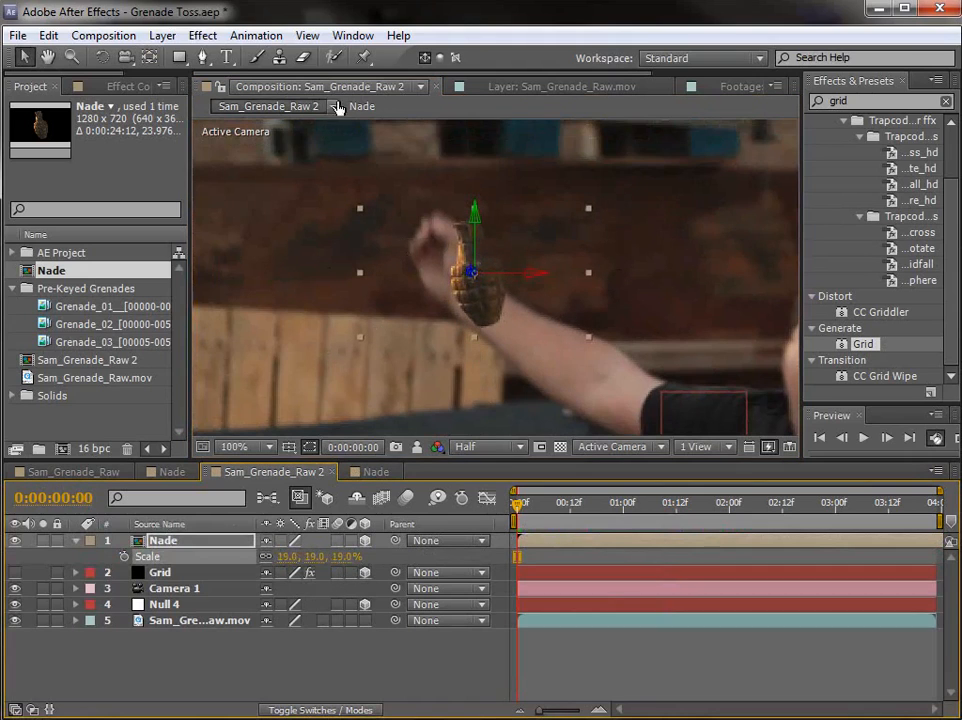
Step: Start keyframing the Nade layer's Z Rotation at 0:00:00:00 and rotate the grenade to about 25° with the Rotation Tool
key("r")
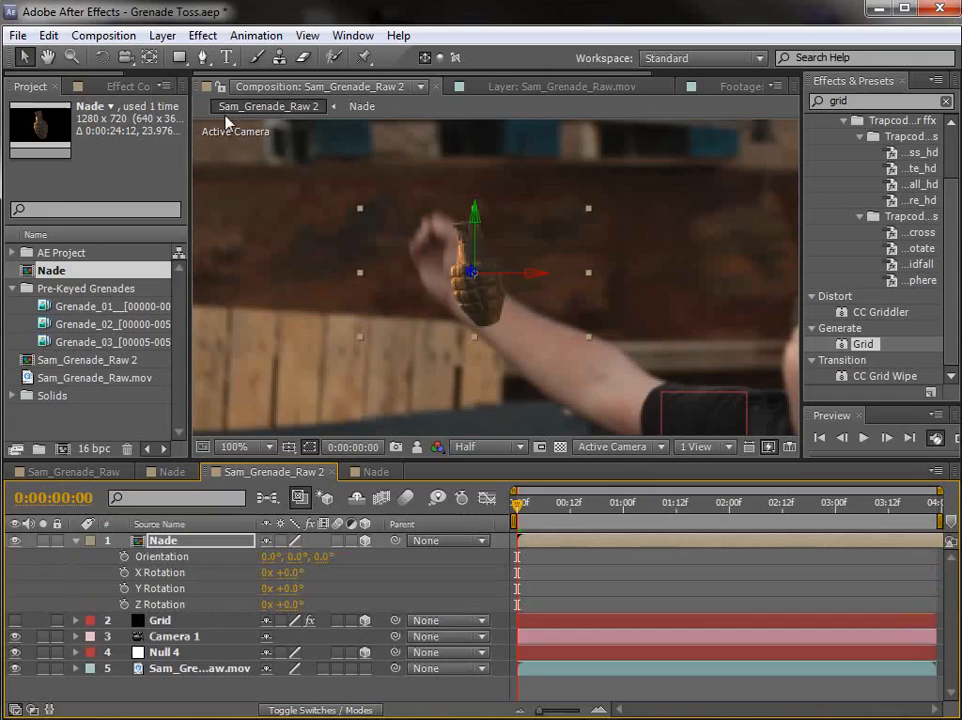
left_click(123, 604)
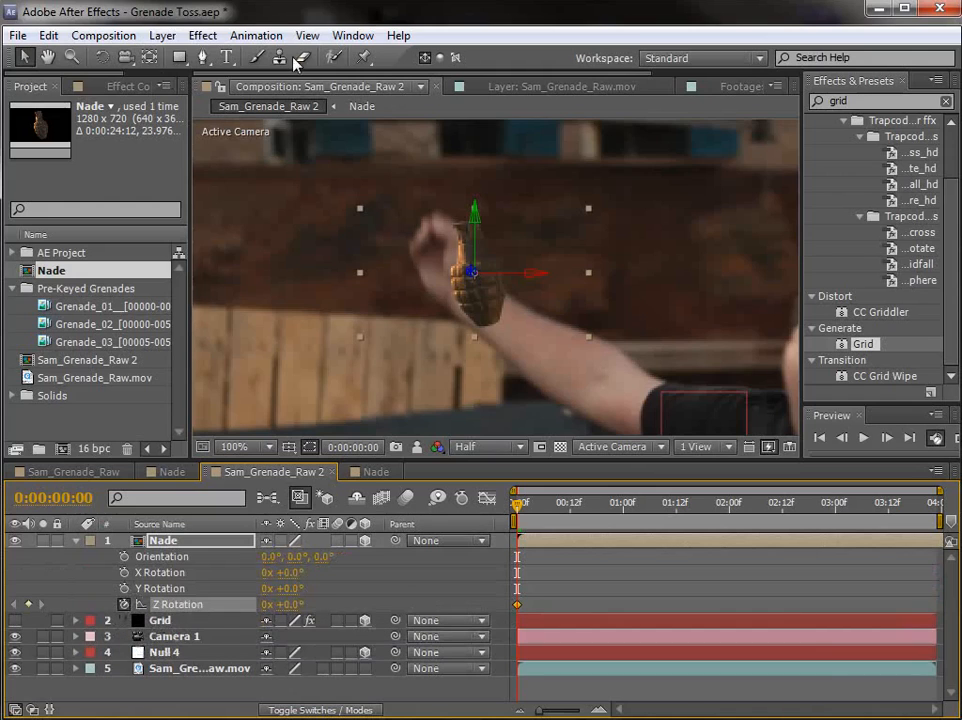
left_click(102, 58)
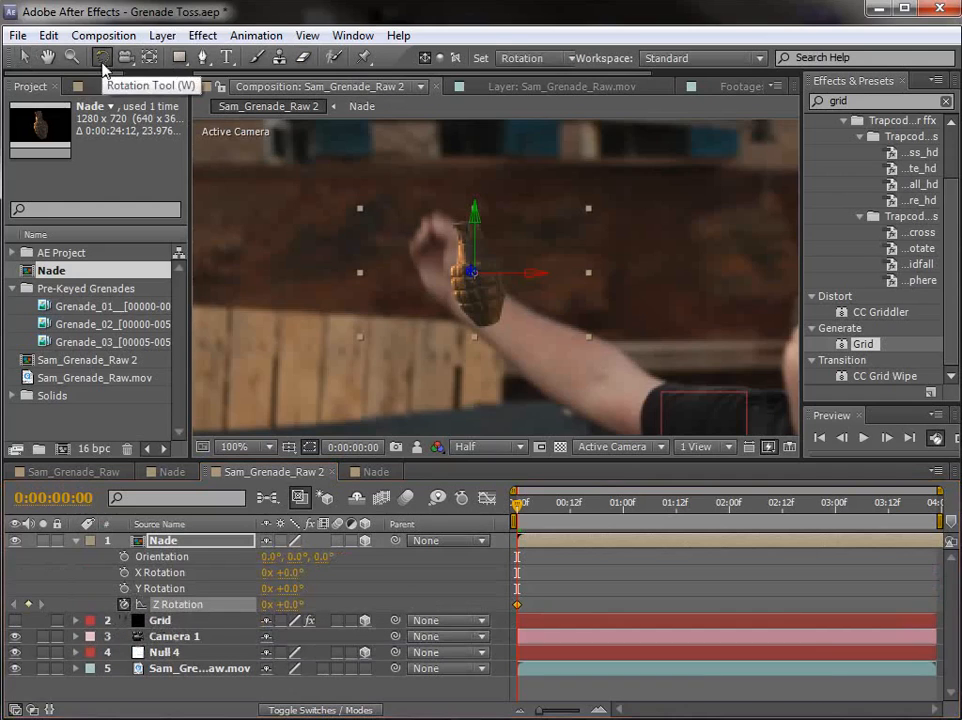
left_click(546, 59)
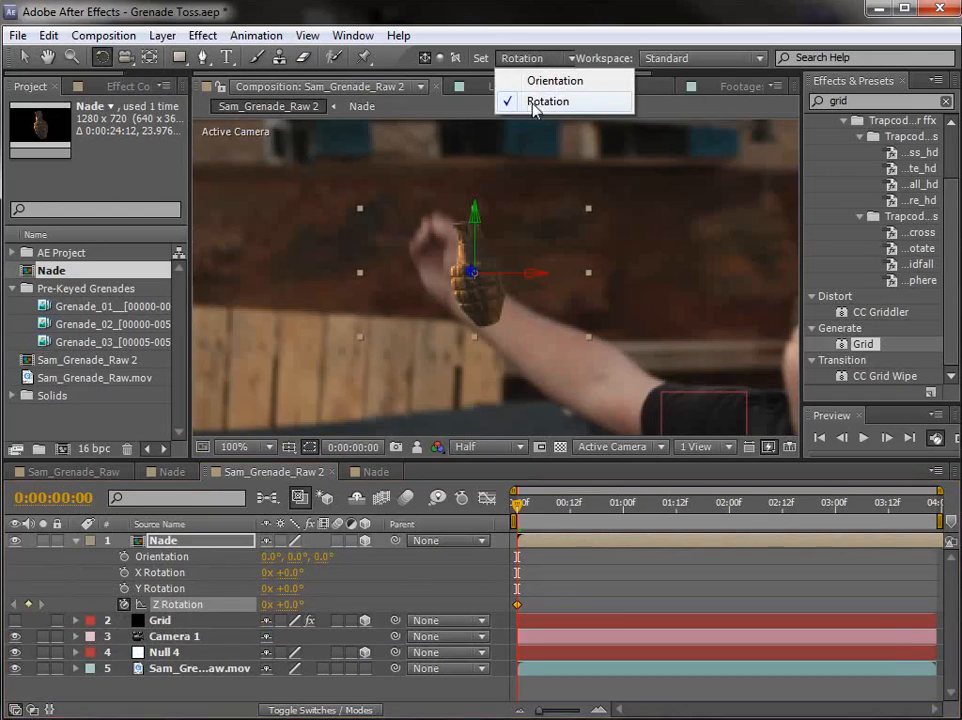
left_click(500, 13)
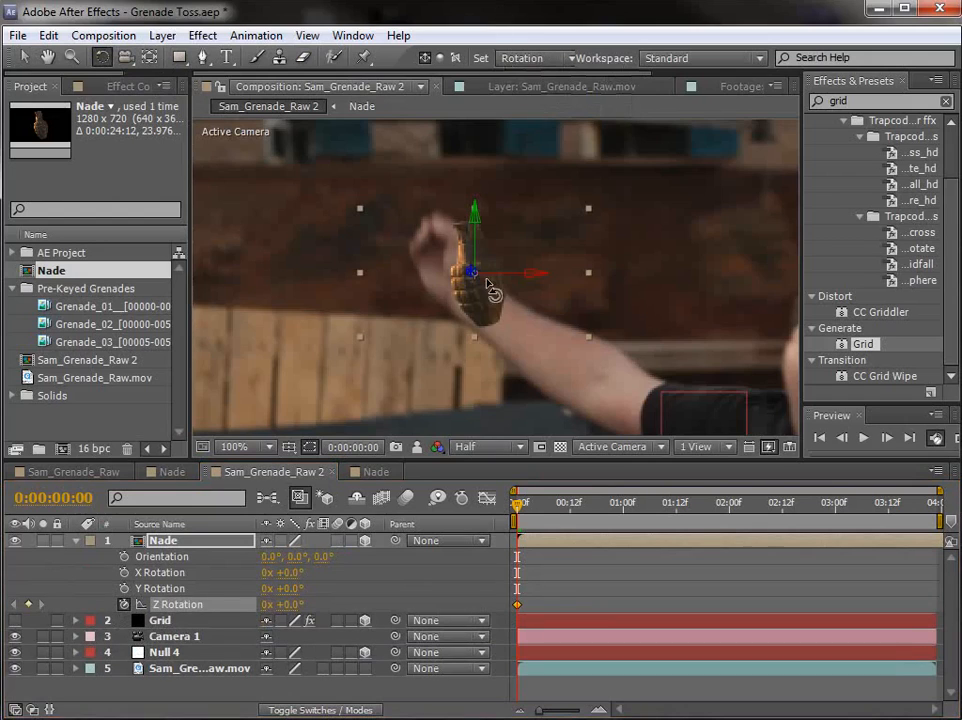
left_click_drag(471, 272, 474, 269)
left_click_drag(473, 274, 473, 283)
key("v")
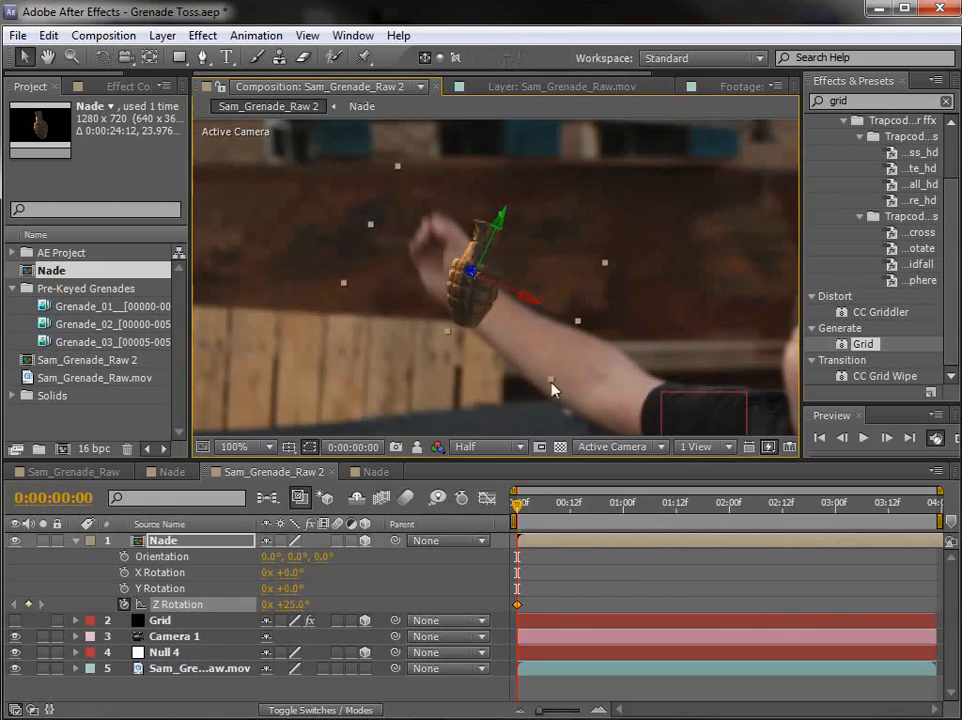
Step: Move the grenade into the actor's hand, resize it to fit, and set its Z Rotation to about 27.4°
left_click_drag(551, 382, 538, 356)
left_click_drag(489, 300, 452, 273)
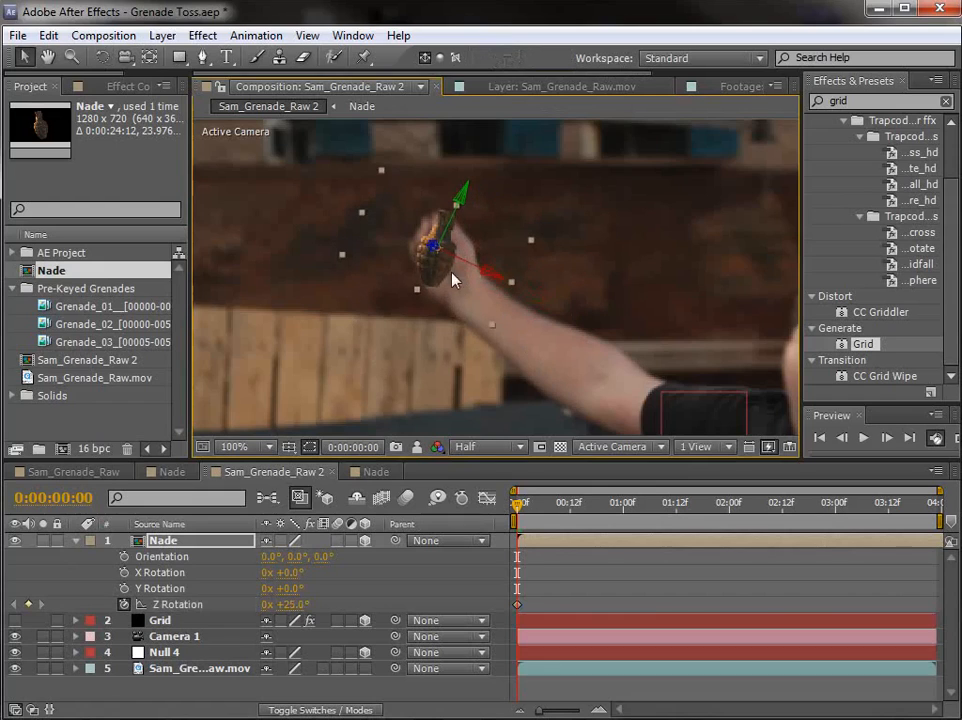
left_click_drag(494, 327, 501, 352)
key("w")
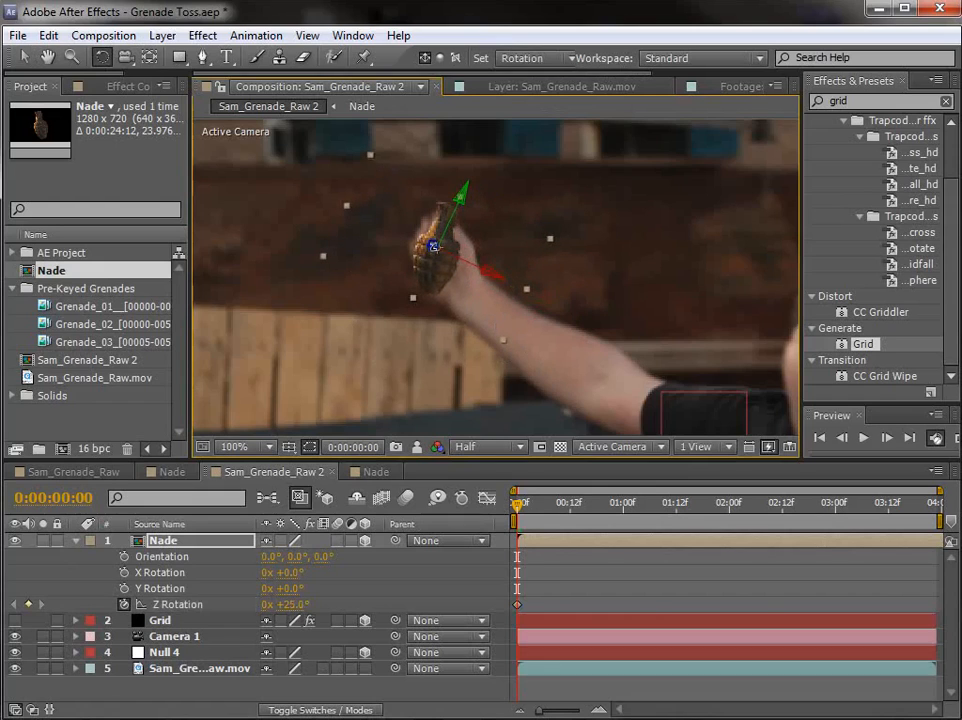
left_click_drag(434, 247, 435, 250)
key("v")
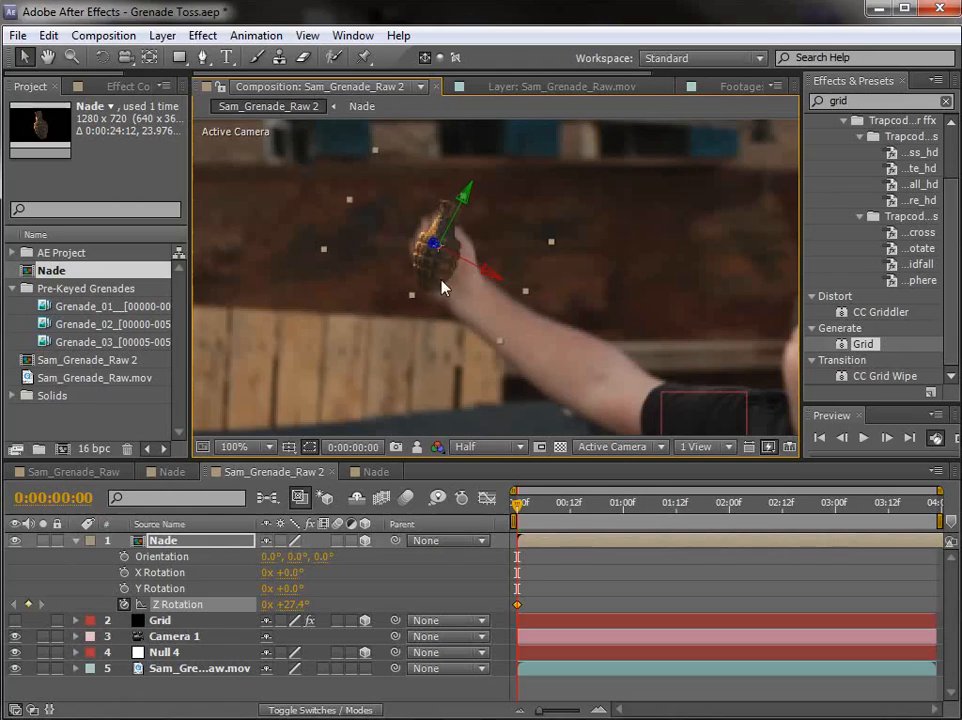
left_click(442, 281)
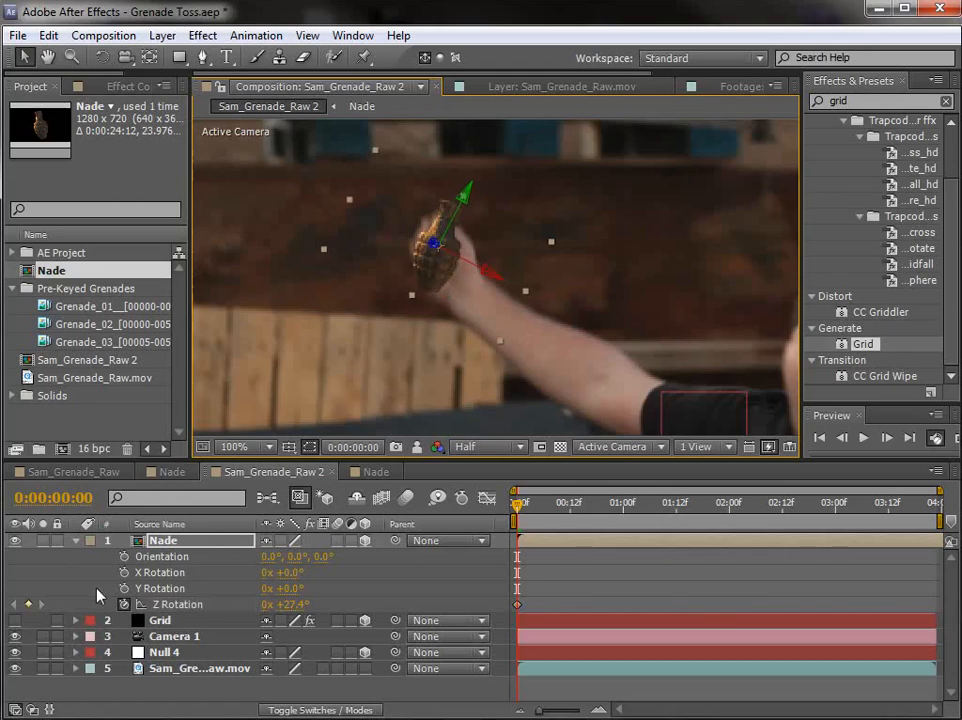
Step: Add a Position keyframe to Nade on the first frame and set its Z position to 0
key("p")
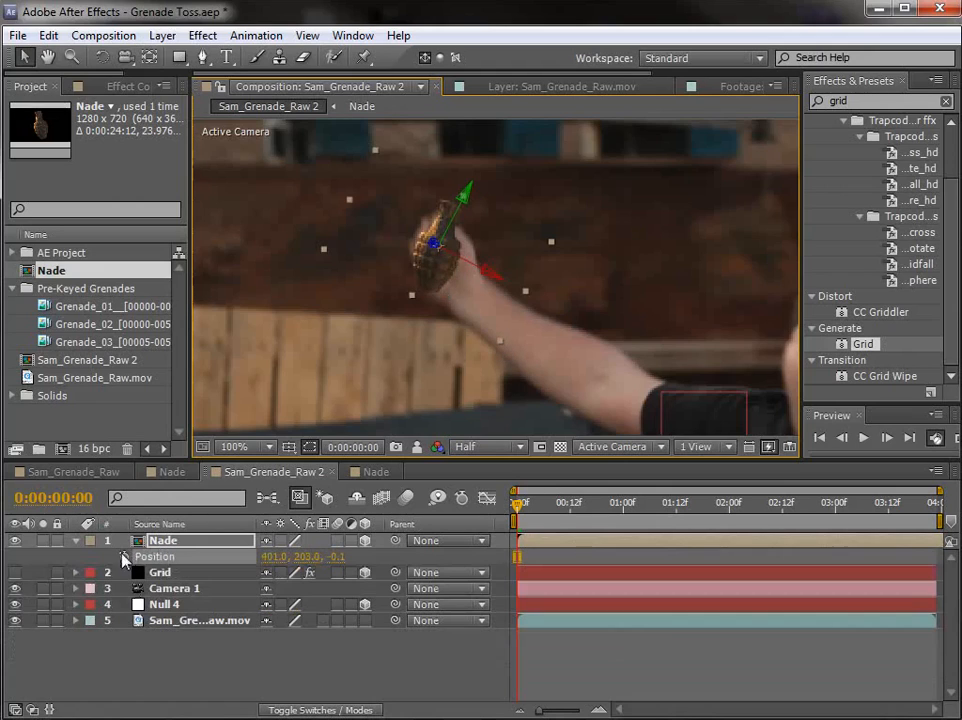
left_click(123, 556)
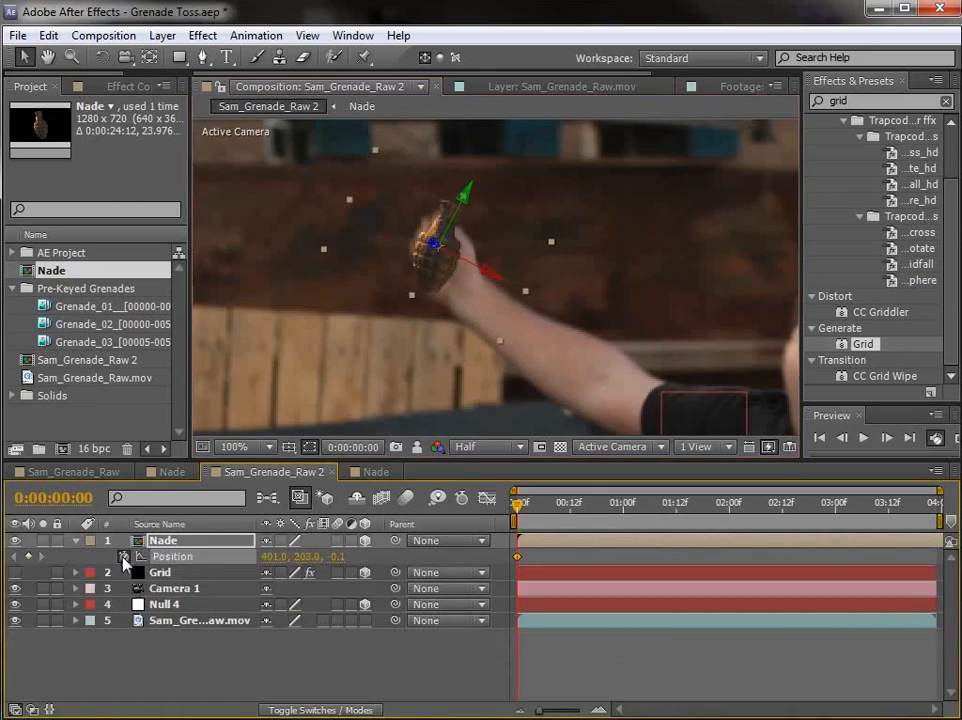
left_click(337, 556)
type("0")
key("Return")
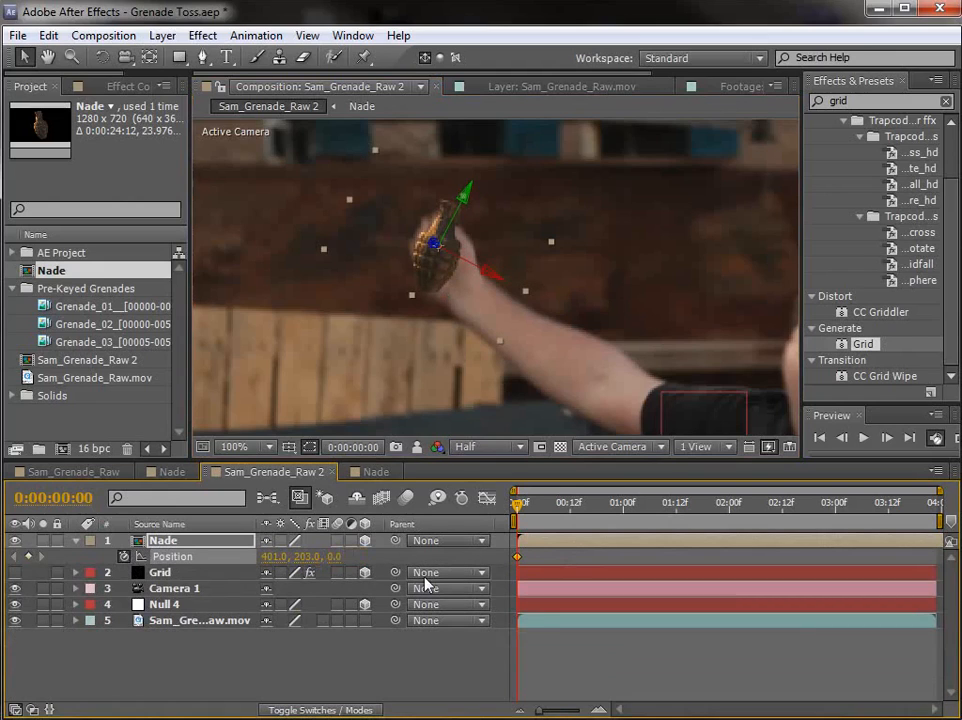
left_click(602, 662)
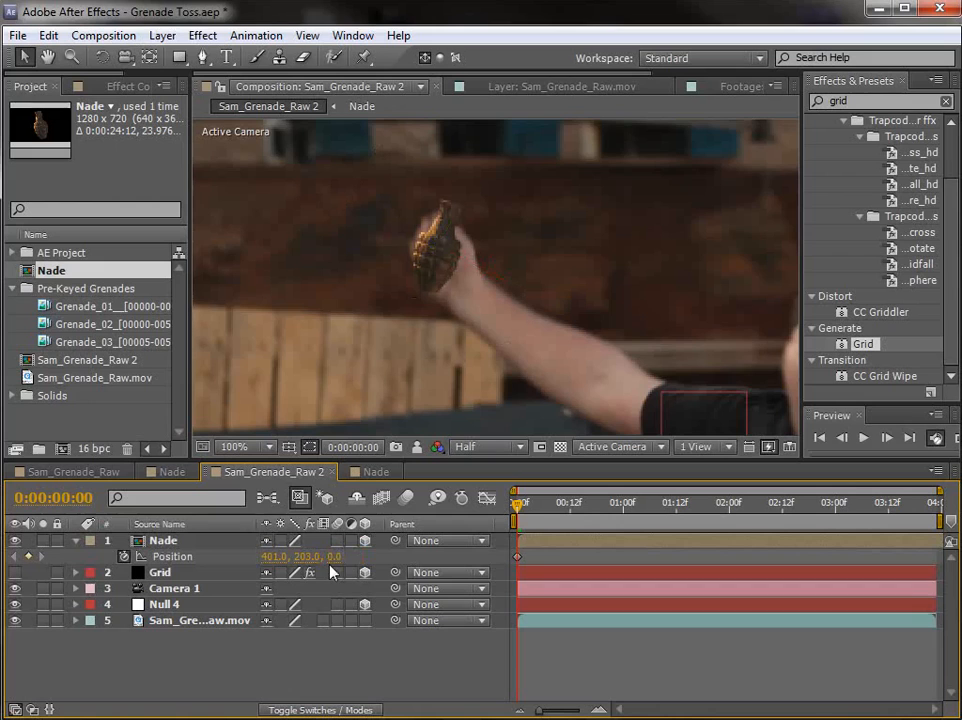
Step: Shift the Position keyframe to 0:00:00:13, move the grenade into the hand at about 393, 58, -6, and rotate it to match
left_click_drag(525, 517, 577, 528)
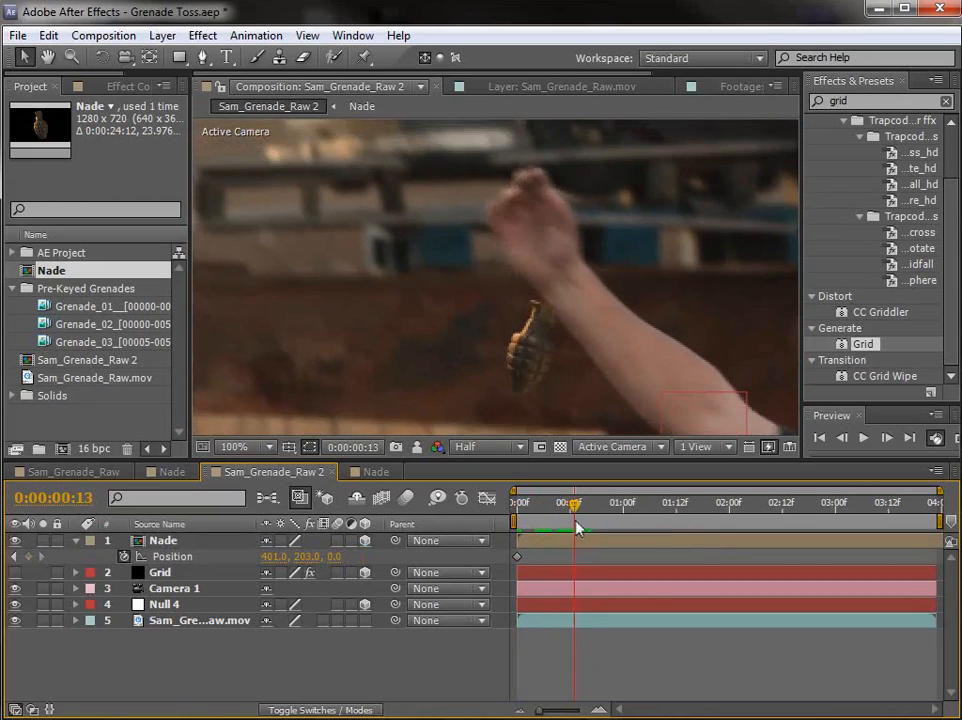
left_click_drag(517, 557, 571, 563)
left_click_drag(526, 391, 508, 237)
key("w")
key("v")
key("space")
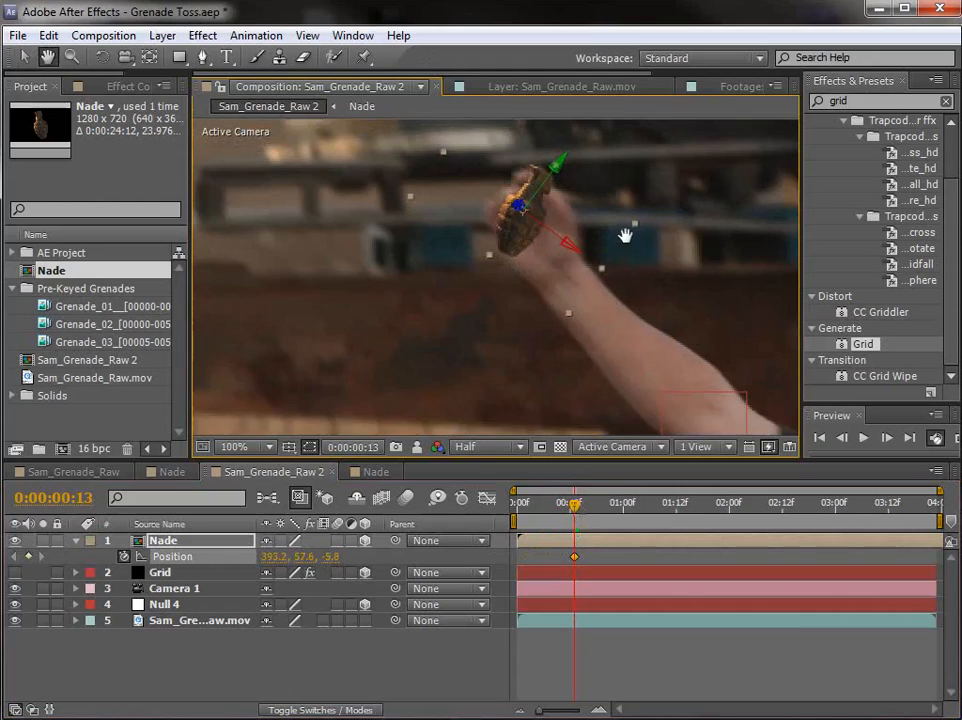
left_click_drag(625, 234, 590, 272)
Step: Check the grenade around the release frame 0:00:00:13 and set the composition preview resolution to Full
mouse_move(570, 520)
left_mouse_down()
mouse_move(518, 521)
mouse_move(578, 526)
left_mouse_up()
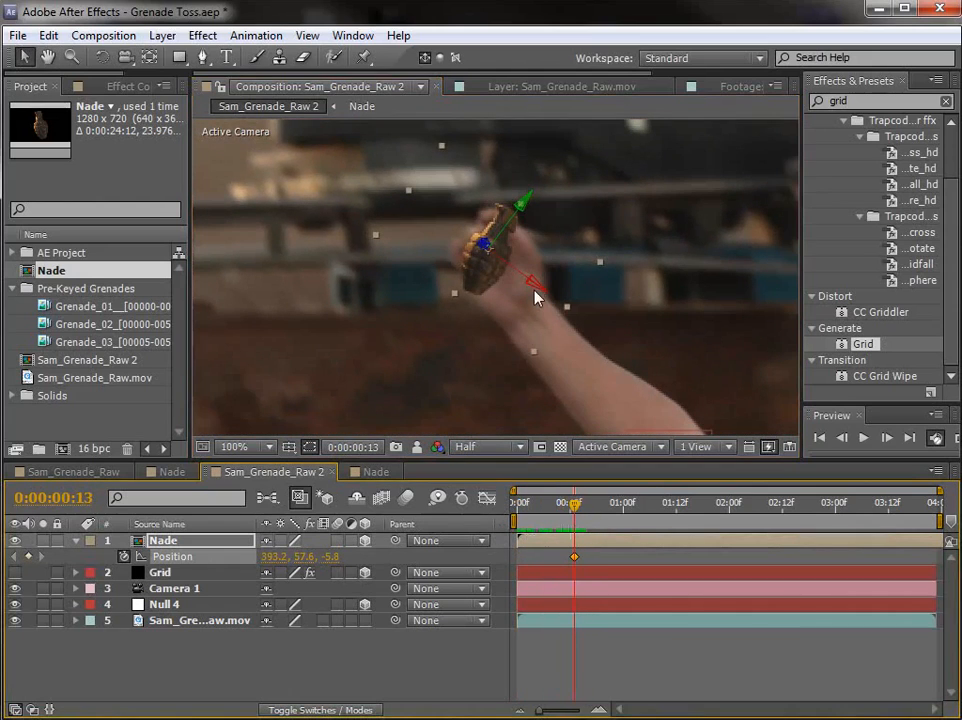
left_click(490, 450)
left_click(468, 497)
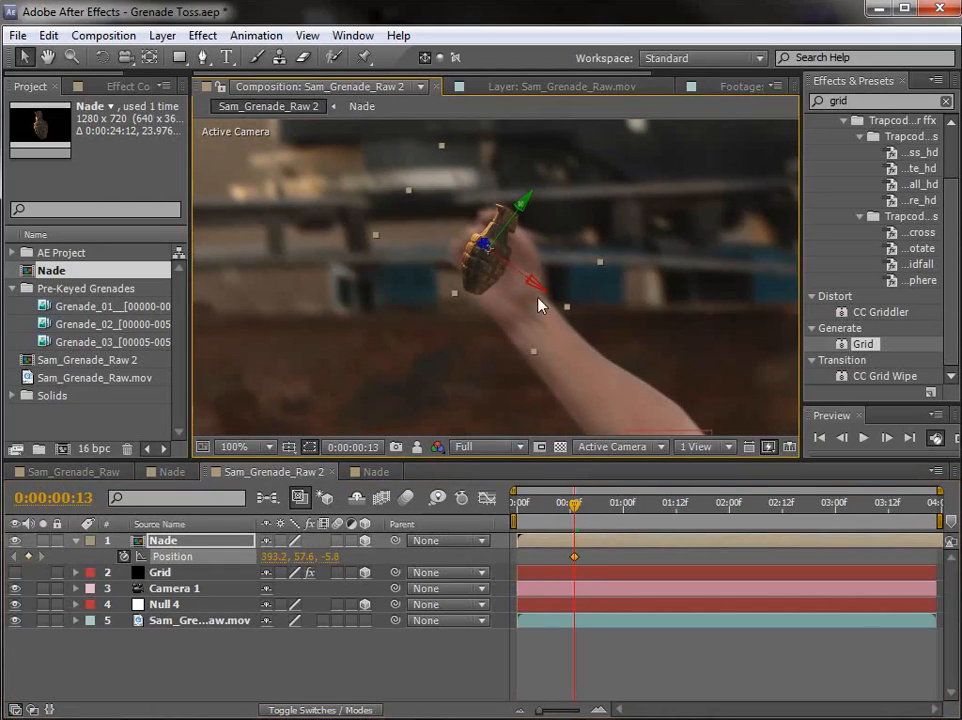
Step: At 0:00:03:15, keyframe the grenade's position toward the camera at about 422, 203, -2174
left_click_drag(574, 503, 901, 511)
scroll(636, 399, "down", 2)
scroll(638, 369, "down", 1)
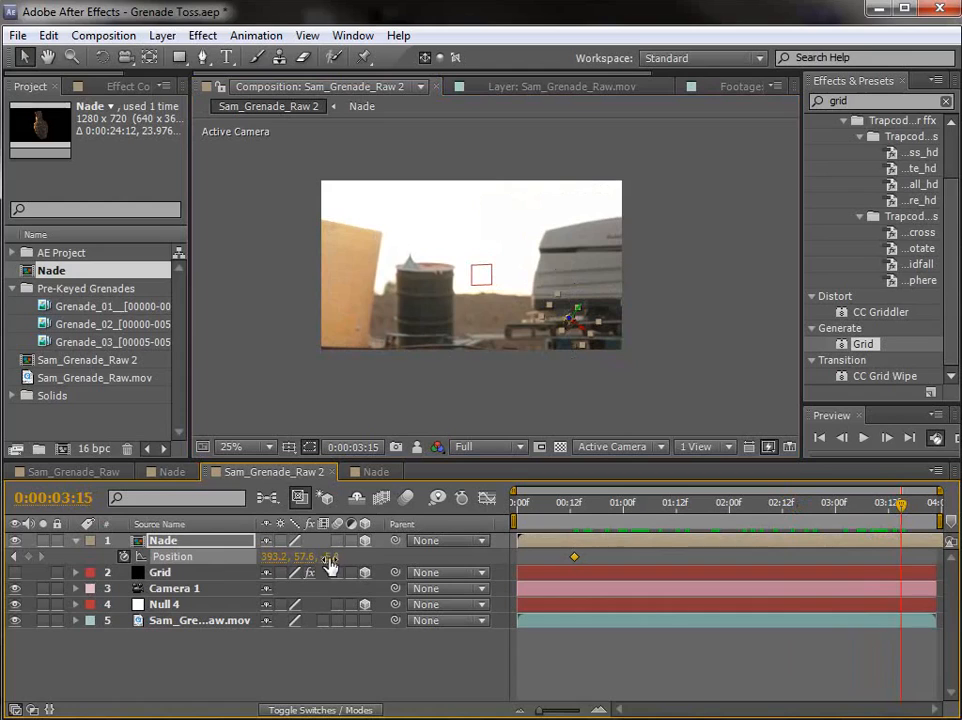
left_click_drag(418, 549, 155, 566)
left_click_drag(335, 566, 143, 557)
left_click_drag(397, 160, 429, 297)
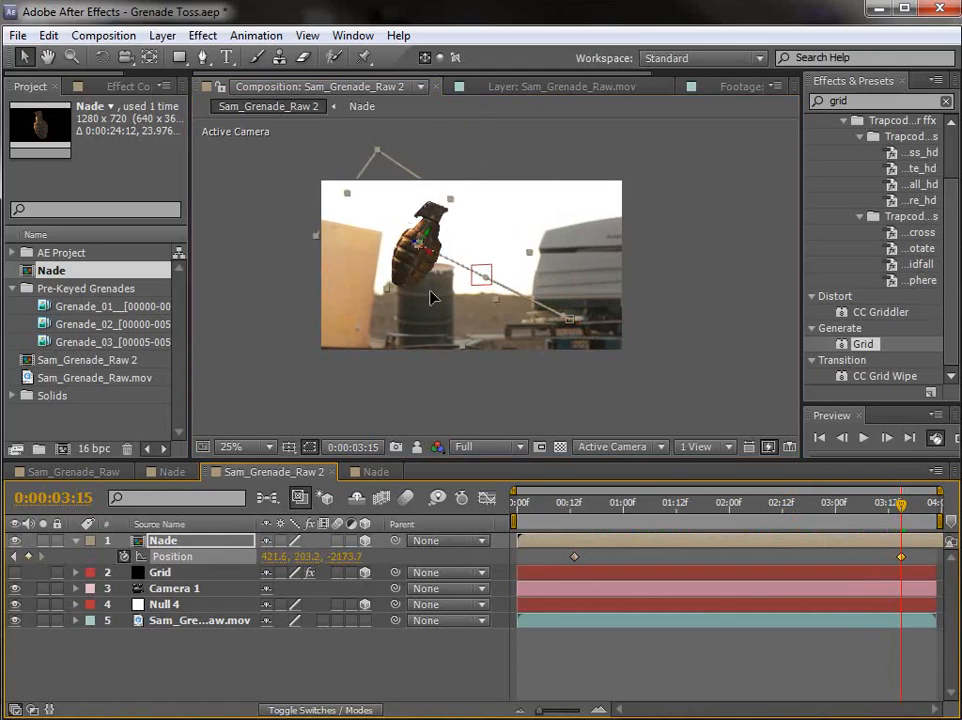
Step: Bring the grenade closer to the camera at 0:00:03:15, keeping it in frame, at about 591, 321, -2679
left_click_drag(340, 560, 328, 561)
left_click_drag(363, 264, 477, 332)
left_click_drag(350, 560, 329, 557)
left_click_drag(411, 278, 488, 362)
left_click_drag(350, 560, 341, 557)
left_click_drag(388, 325, 566, 392)
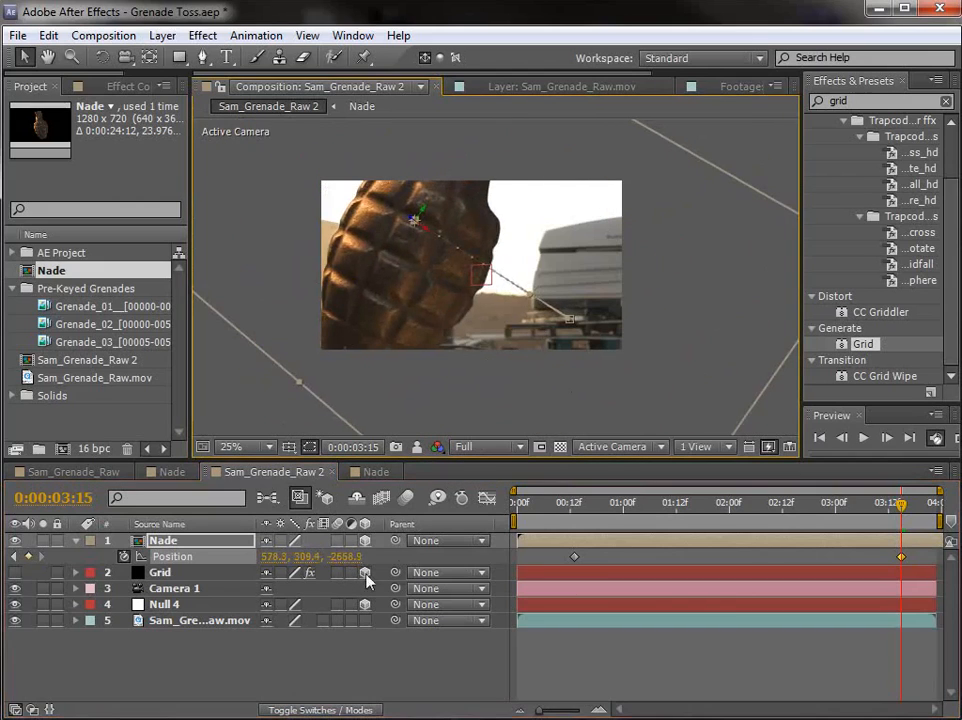
left_click_drag(349, 557, 337, 557)
left_click_drag(422, 389, 451, 423)
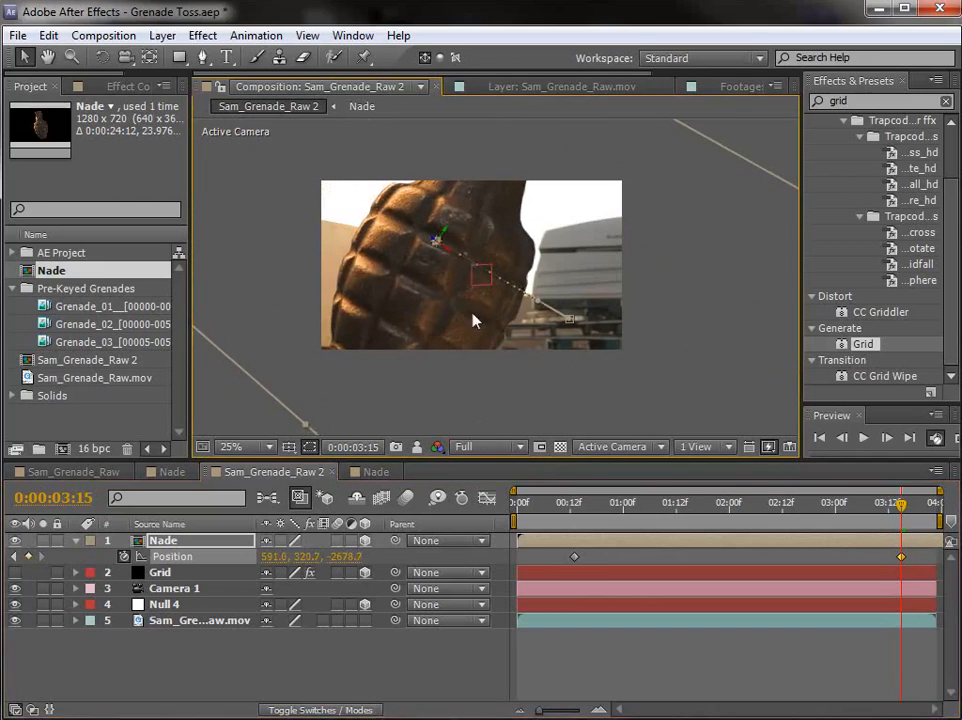
Step: Set the Nade layer's auto-orientation to Orient Towards Camera
key("comma")
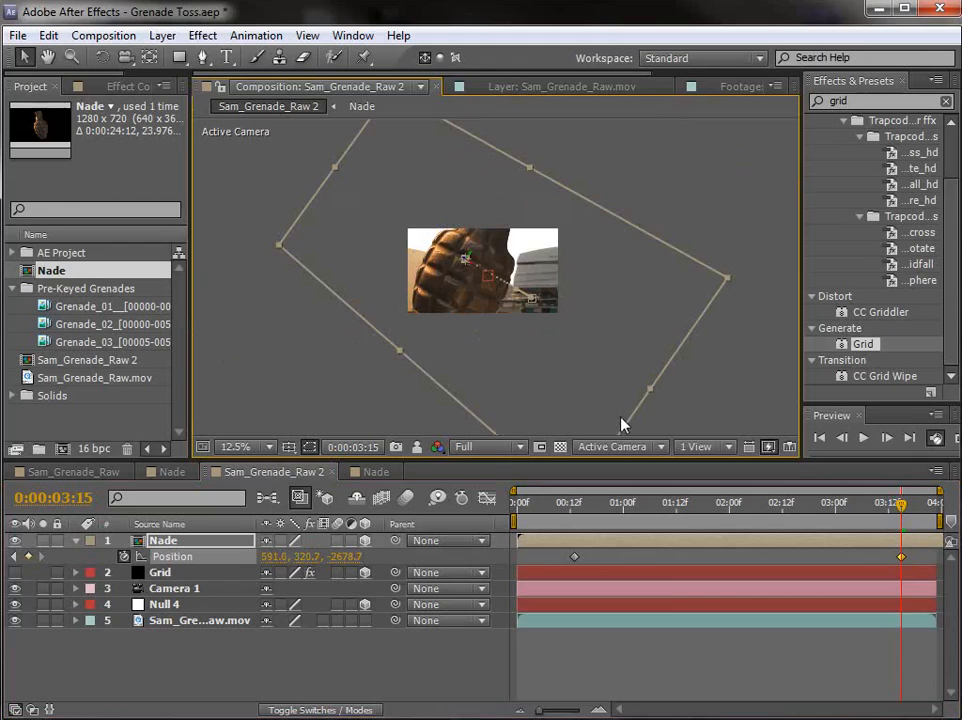
left_click_drag(876, 517, 887, 517)
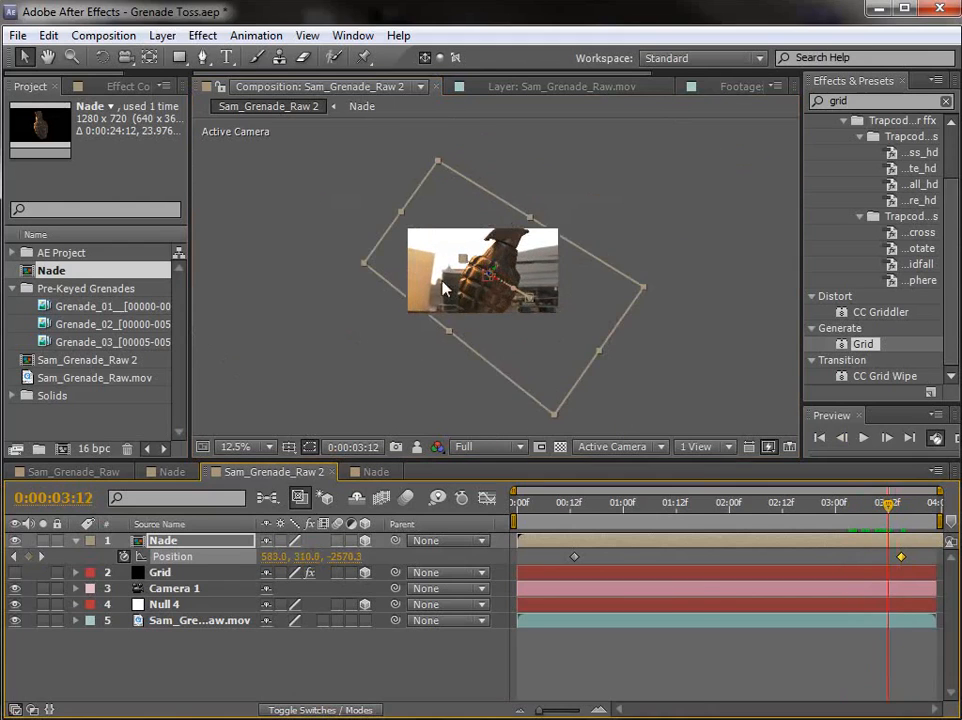
right_click(453, 269)
mouse_move(517, 368)
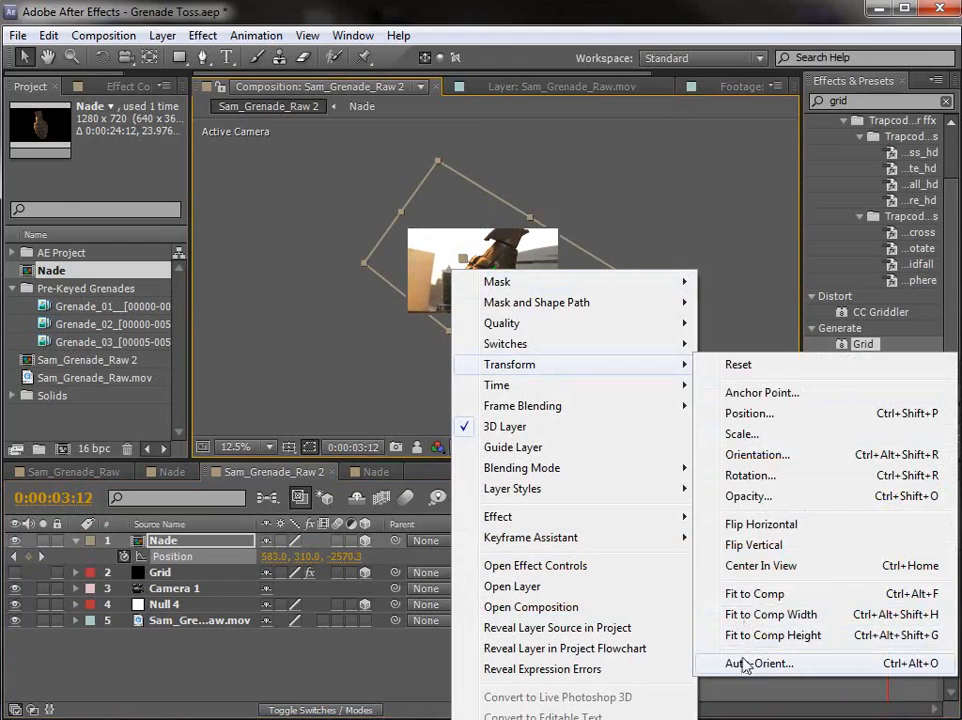
left_click(796, 666)
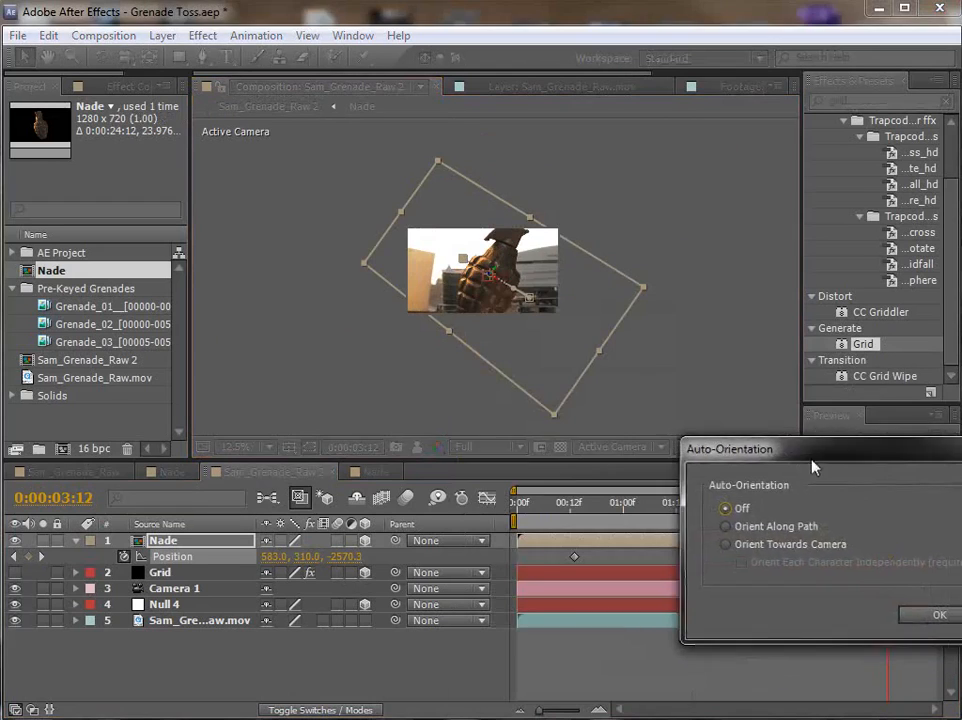
left_click(420, 399)
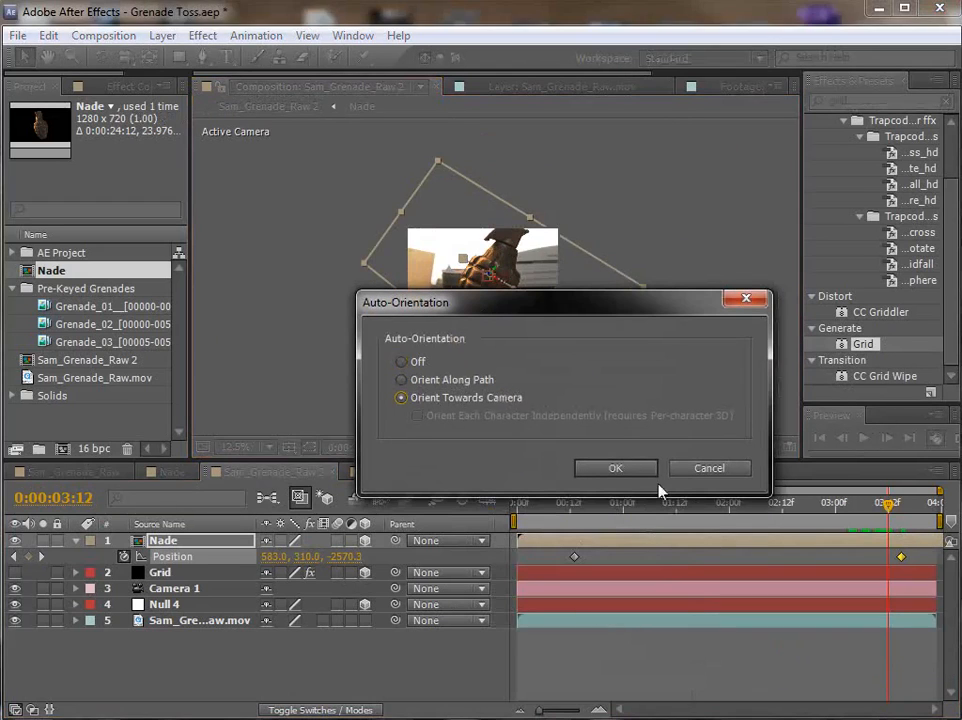
left_click(615, 468)
Step: Return to the release keyframe at 0:00:00:13 and scale the grenade up uniformly to about 20.5%
scroll(486, 297, "up", 1)
left_click_drag(888, 504, 575, 515)
scroll(625, 305, "up", 1)
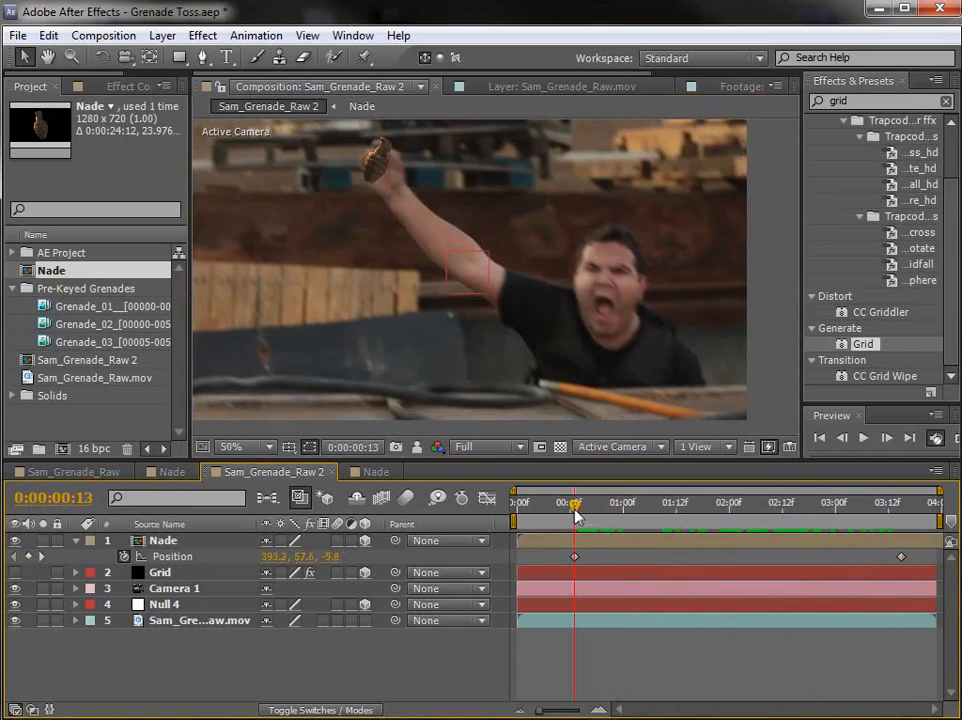
key("s")
left_click(566, 543)
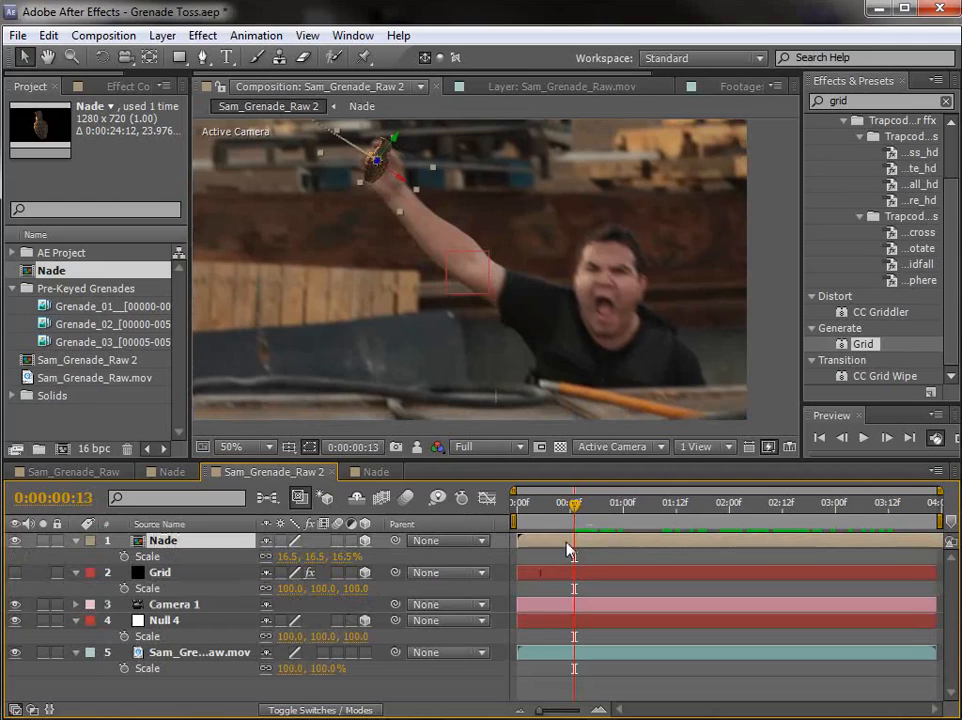
left_click_drag(343, 556, 342, 556)
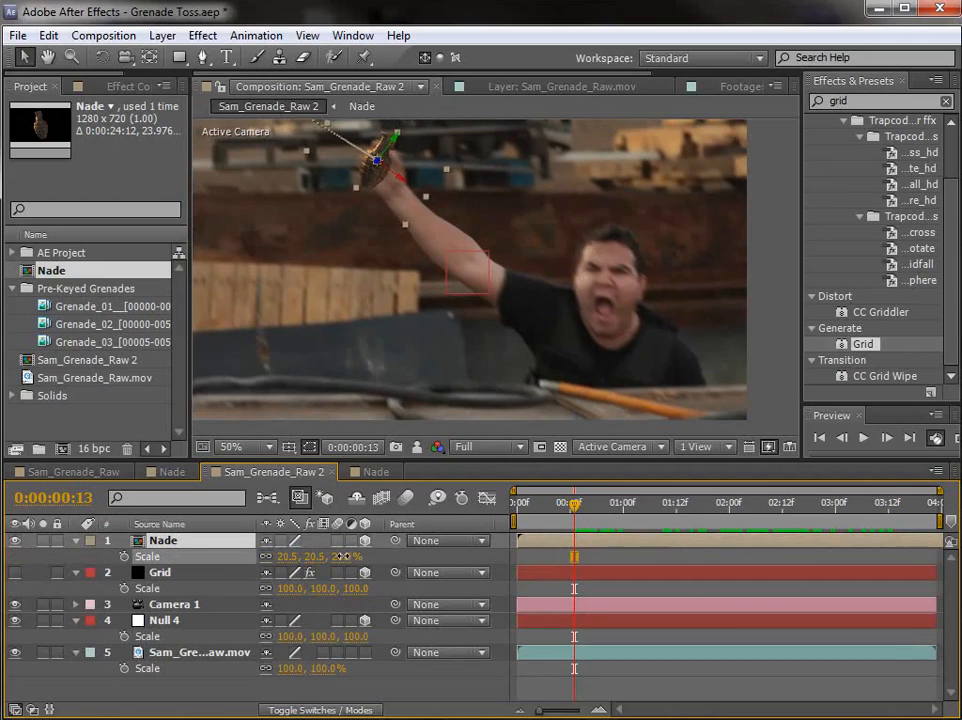
Step: Reveal the Nade layer's keyframed properties and check the grenade against the hand just after release, around 0:00:00:22
left_click(654, 586)
left_click_drag(574, 503, 642, 510)
key("ctrl+a")
left_click(76, 541)
left_click(612, 546)
key("u")
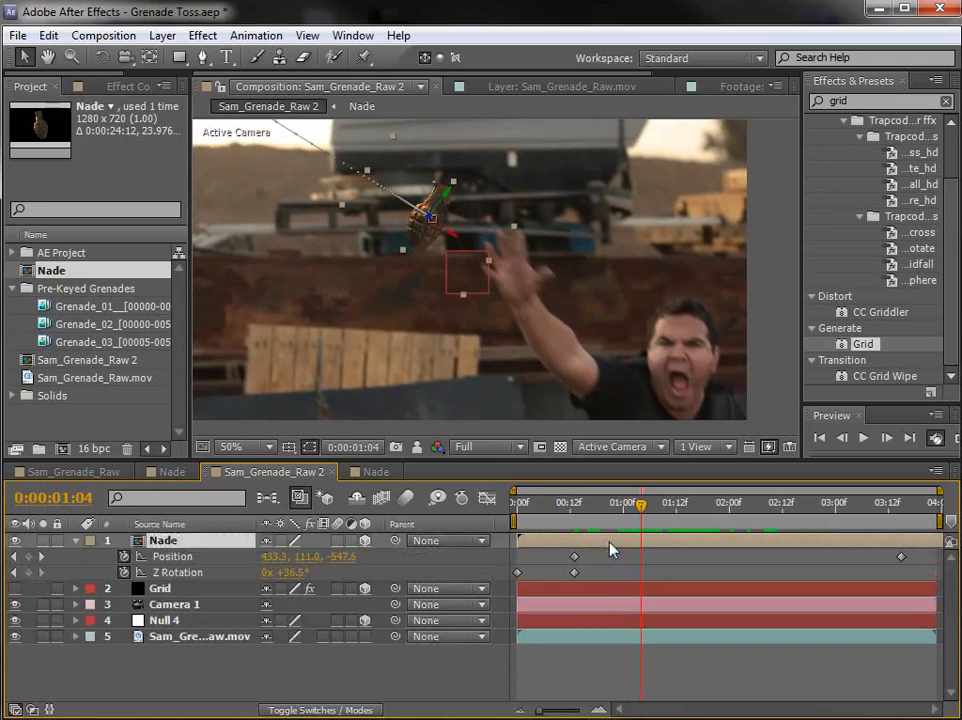
mouse_move(600, 505)
left_mouse_down()
mouse_move(588, 509)
mouse_move(604, 492)
left_mouse_up()
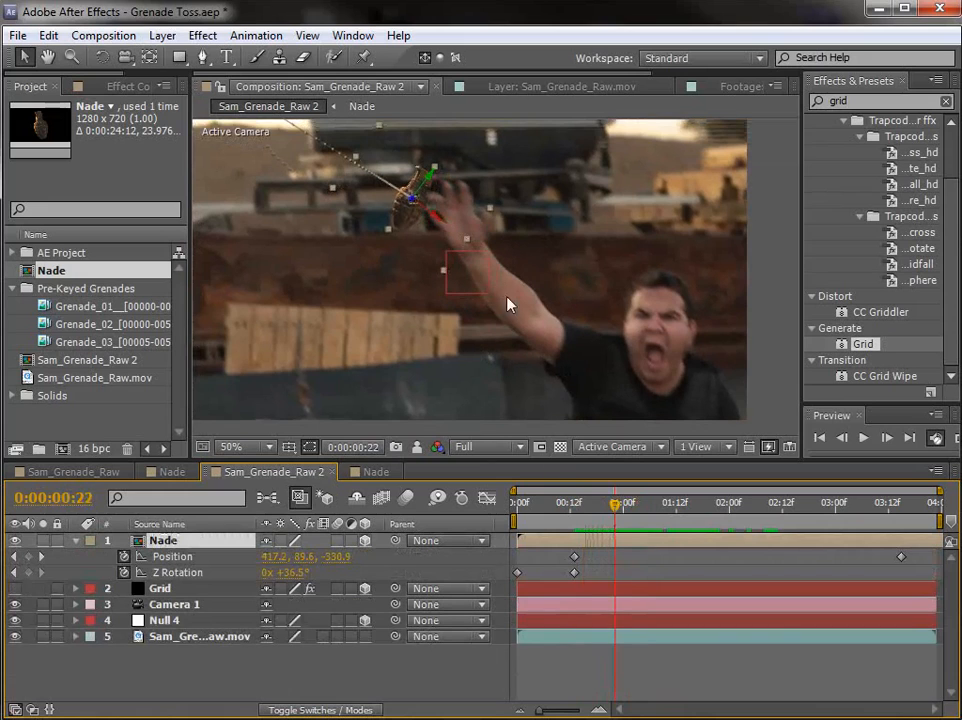
Step: Bend the grenade's straight motion path into an upward arc using the path handles of its final and release keyframes
left_click_drag(618, 506, 742, 510)
left_click(306, 175)
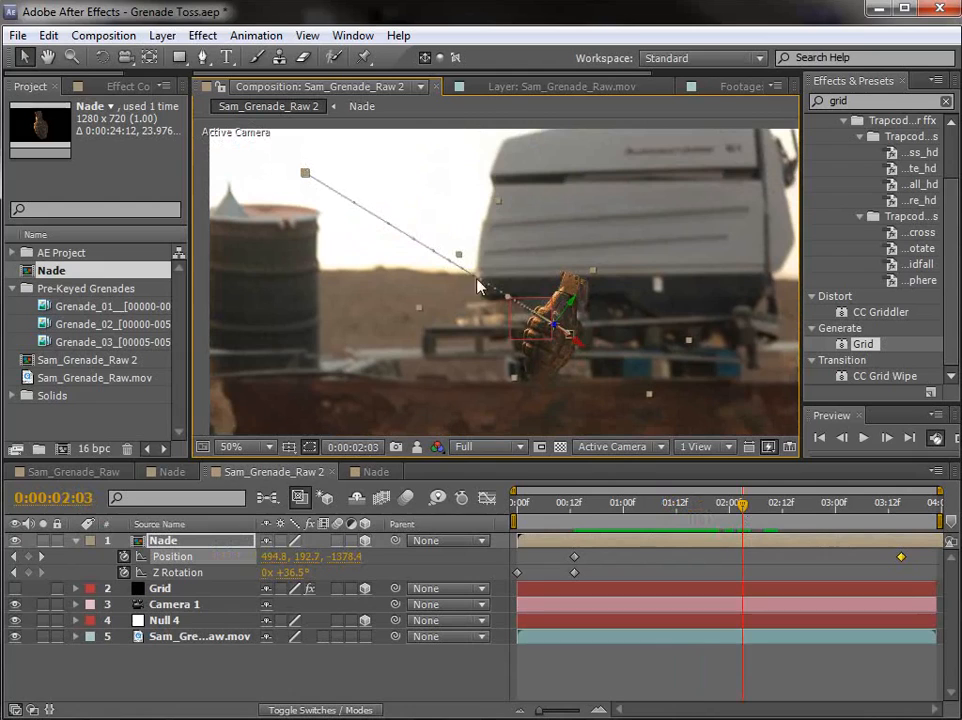
left_click_drag(507, 302, 504, 210)
scroll(586, 369, "up", 4)
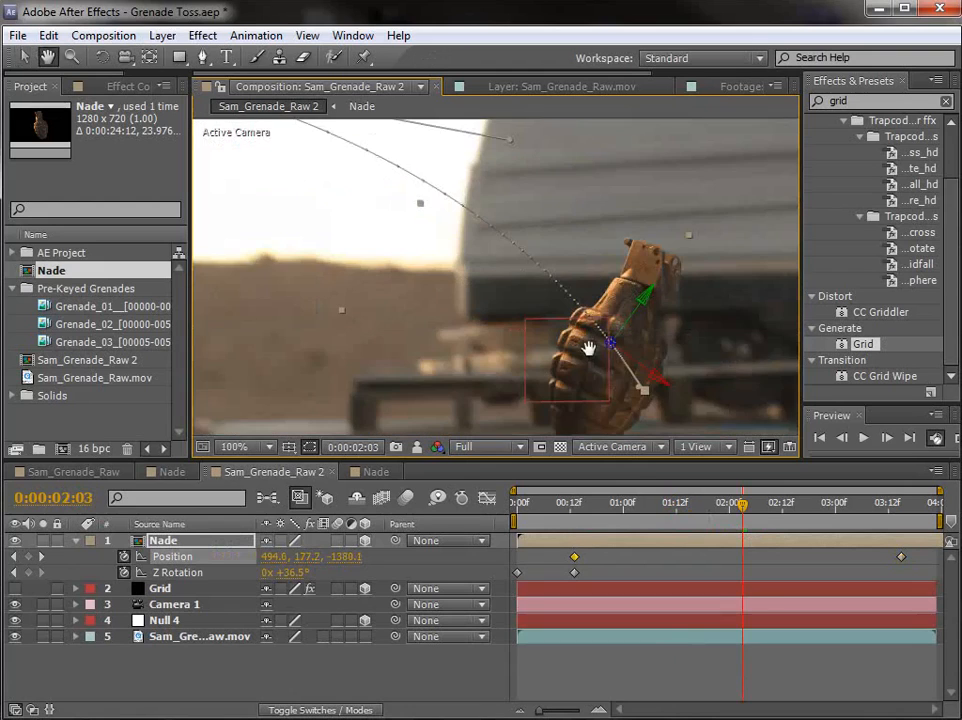
left_click_drag(486, 234, 477, 175)
scroll(517, 270, "down", 1)
key("space")
scroll(527, 310, "down", 1)
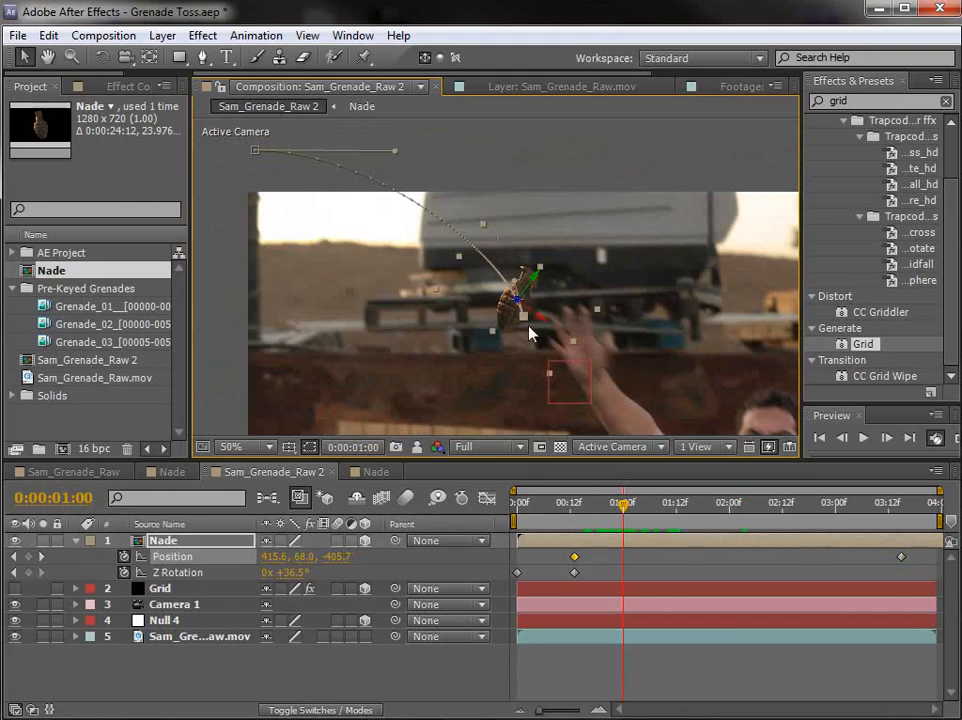
Step: Keyframe the grenade higher at 0:00:01:19, about 444, 81, -1101, and again at 0:00:02:05, and check the flight
left_click_drag(586, 504, 707, 507)
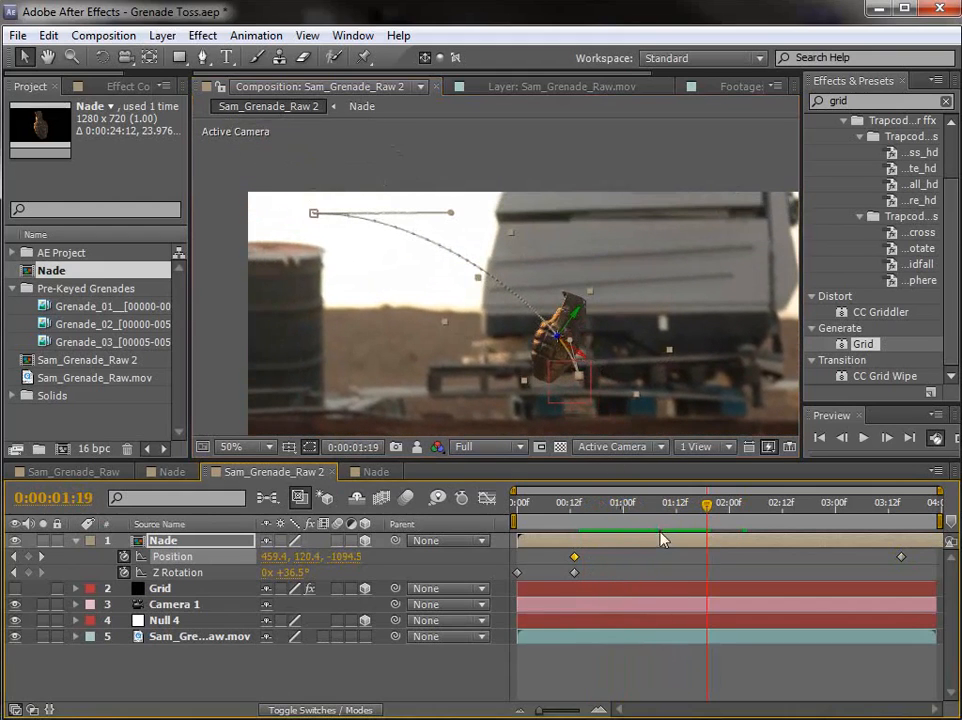
left_click_drag(547, 378, 536, 349)
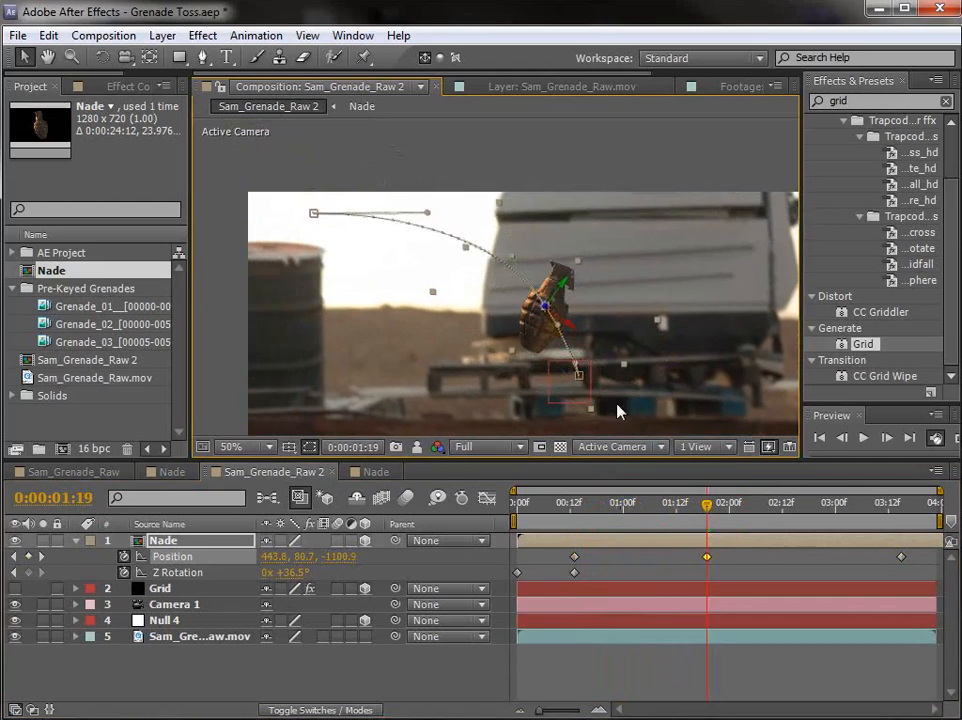
left_click_drag(736, 508, 753, 512)
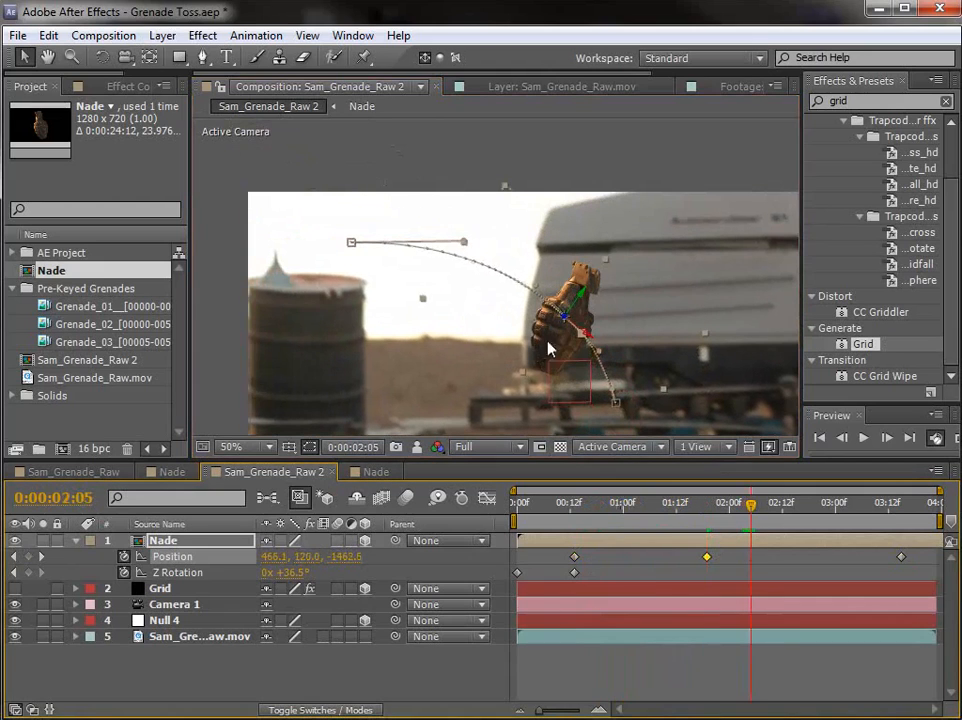
left_click_drag(558, 340, 534, 324)
left_click(649, 530)
left_click_drag(649, 530, 713, 545)
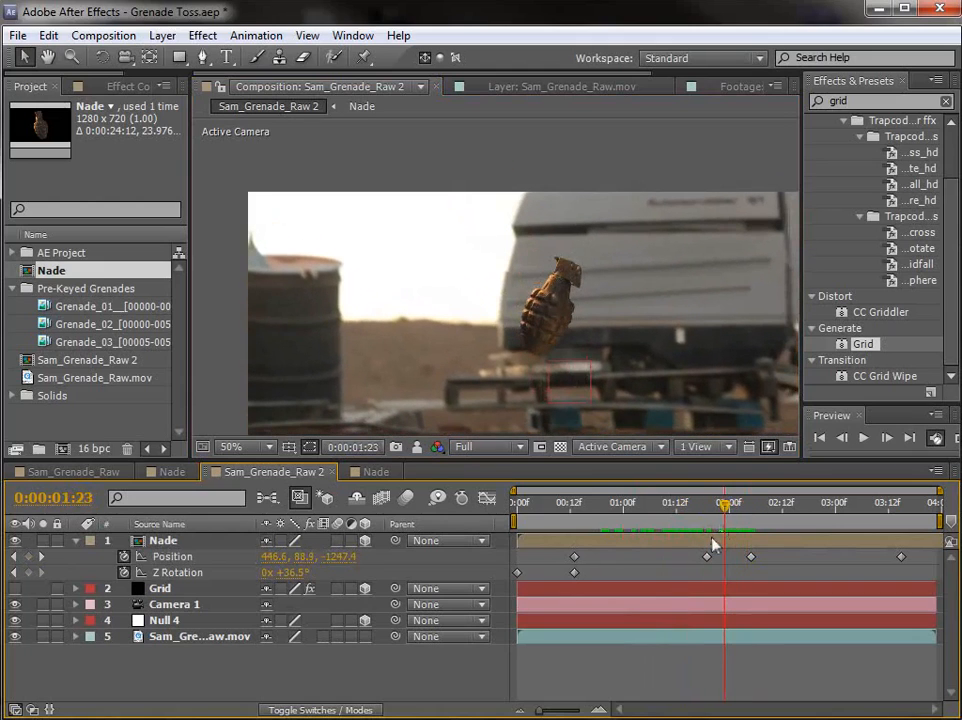
Step: Remove the two intermediate Position keyframes at 0:00:01:19 and 0:00:02:05
left_click(713, 545)
left_click(707, 513)
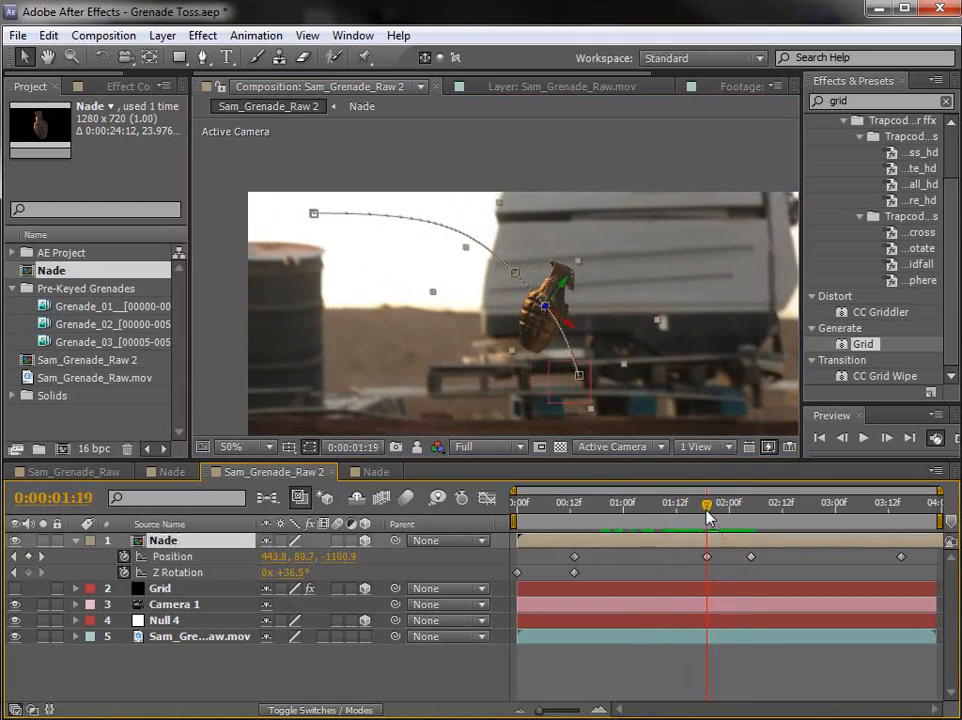
left_click(515, 272)
left_click_drag(463, 221, 461, 228)
key("Delete")
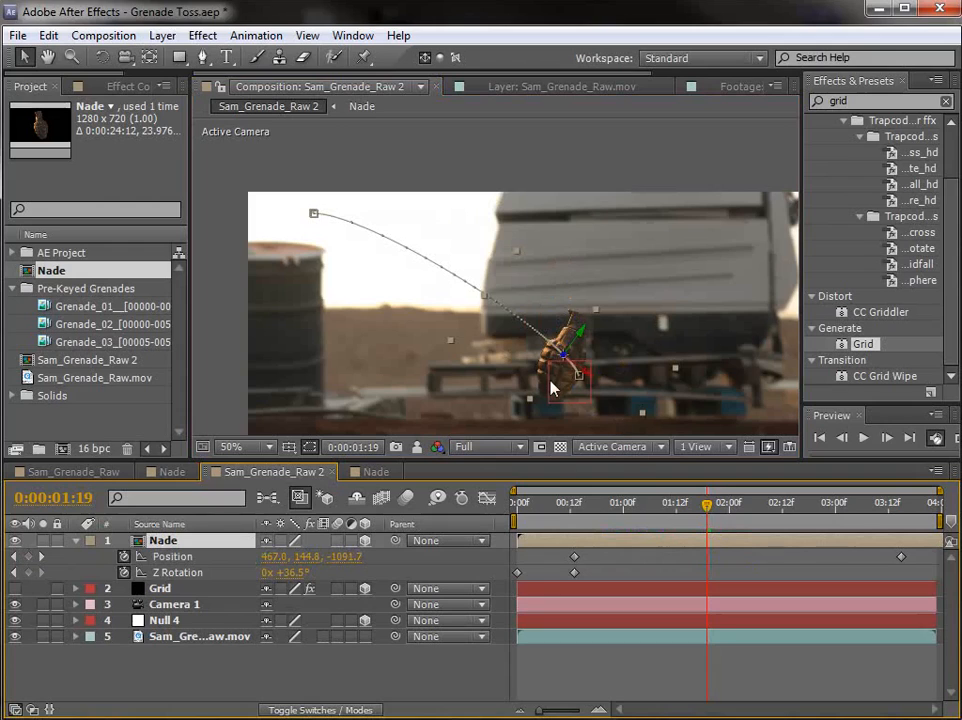
Step: Raise the path handle of the release keyframe so the grenade leaves the hand at a steeper upward angle
left_click_drag(574, 308, 567, 286)
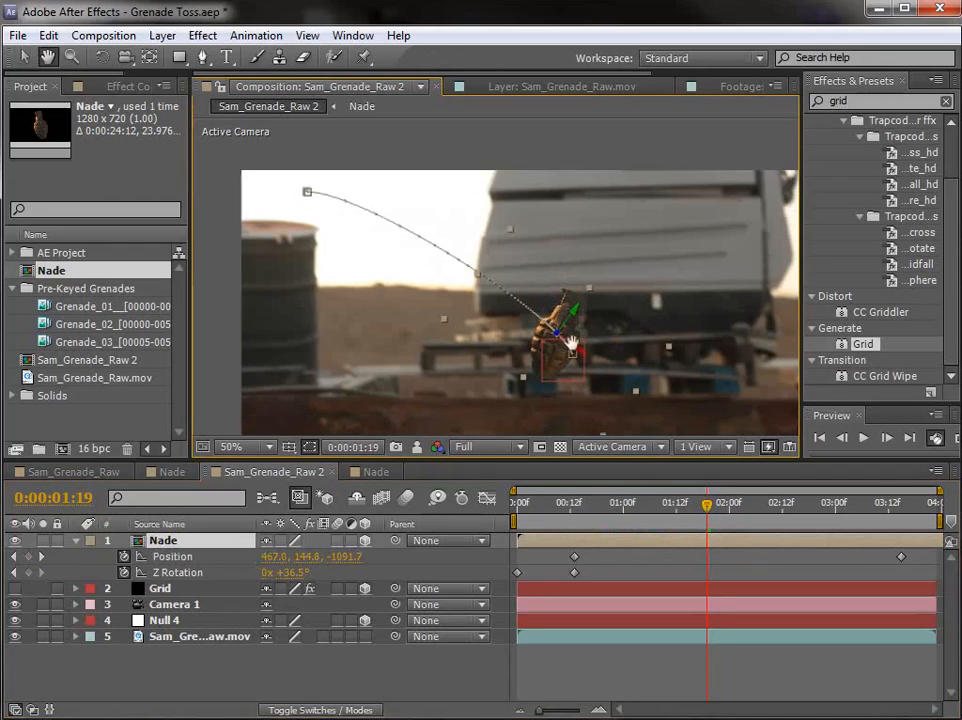
left_click(572, 355)
scroll(572, 350, "up", 2)
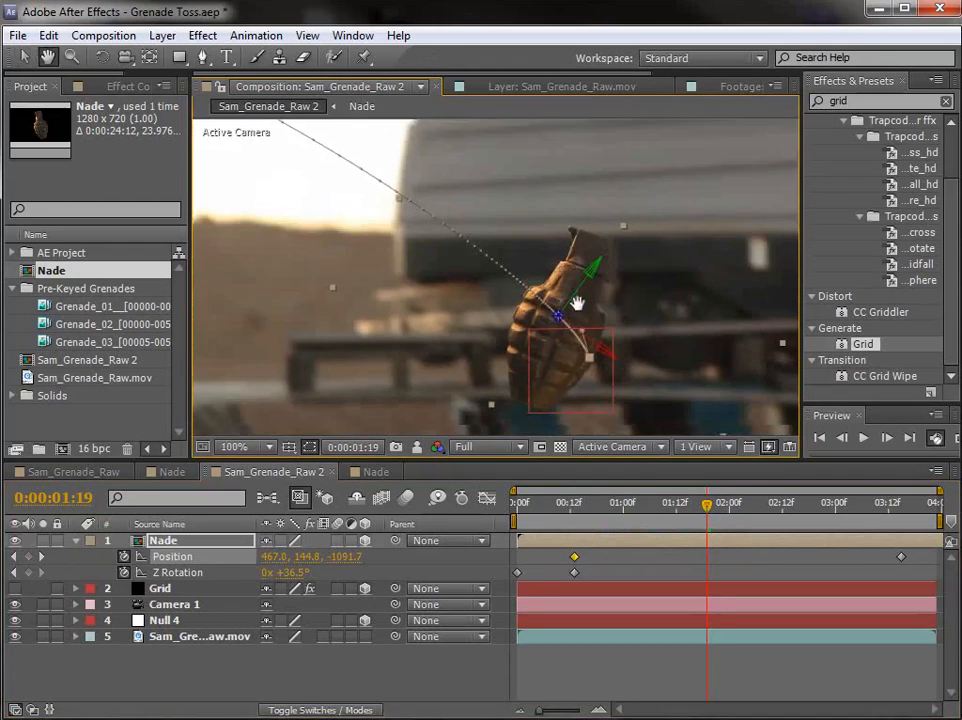
scroll(587, 331, "up", 1)
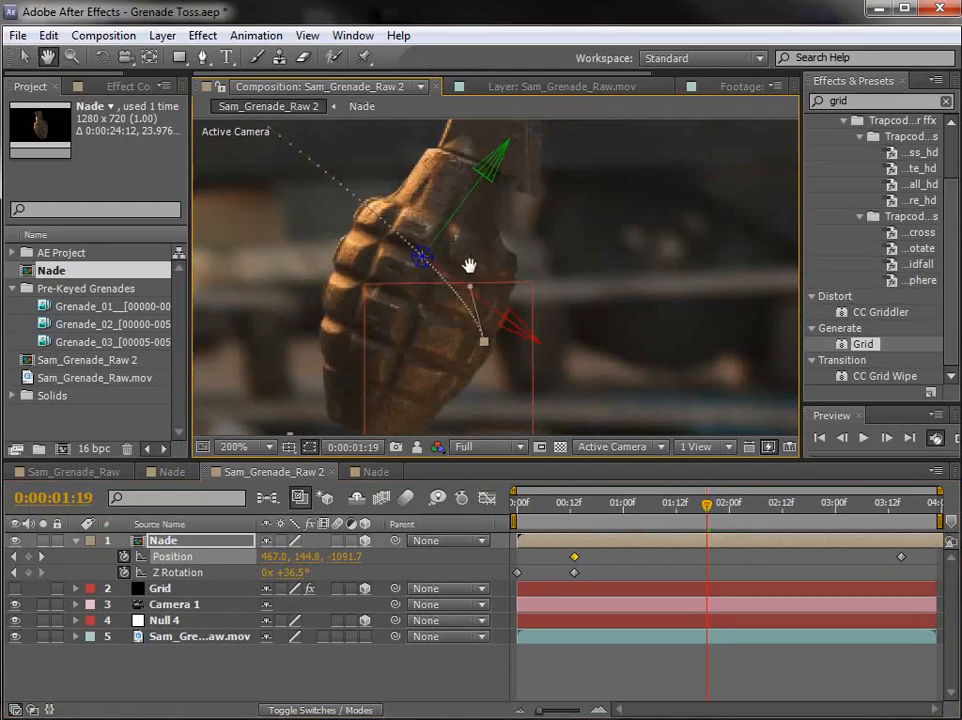
left_click_drag(447, 228, 438, 183)
scroll(522, 254, "down", 1)
Step: Extend and raise the path handle of the final keyframe to round the arc, and pull it slightly back
left_click_drag(514, 240, 536, 325)
scroll(487, 282, "down", 1)
left_click_drag(382, 247, 457, 209)
scroll(562, 368, "down", 1)
scroll(562, 368, "up", 2)
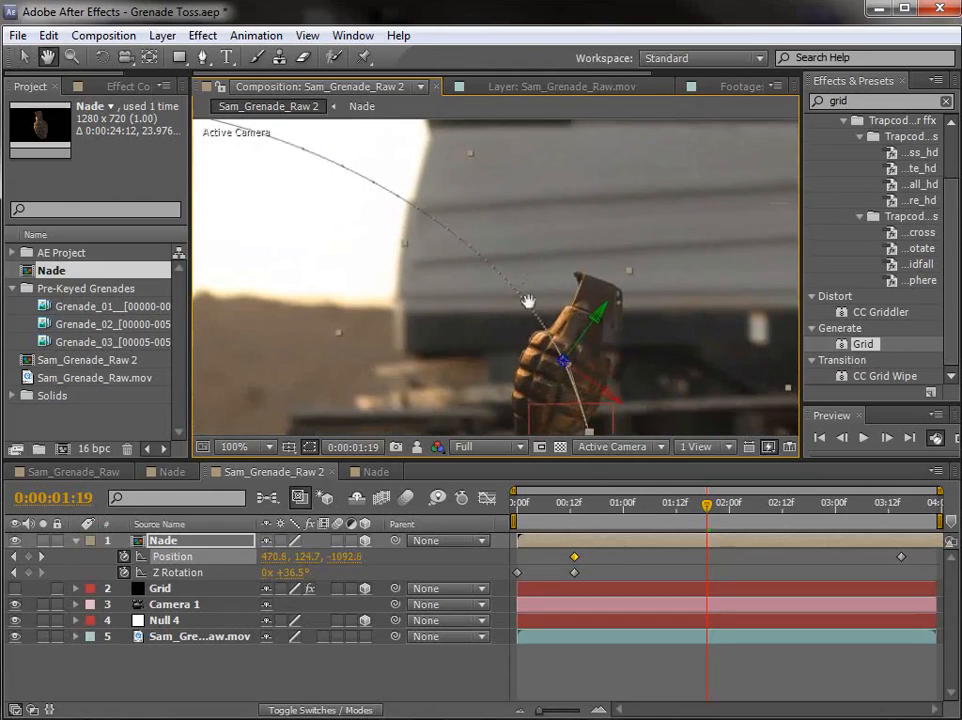
key("v")
scroll(522, 300, "down", 1)
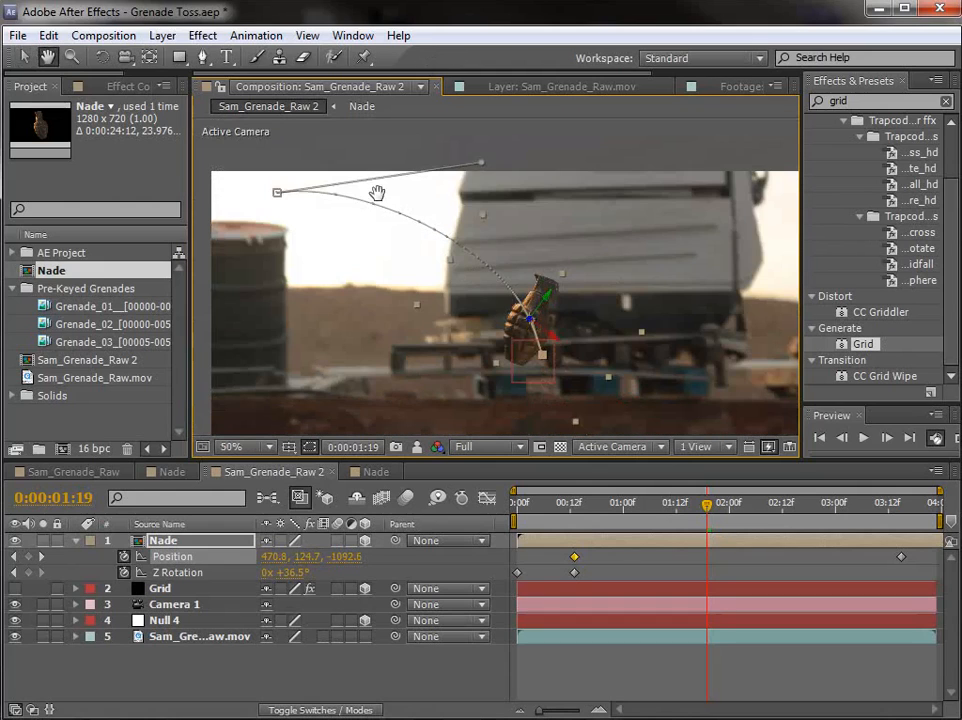
left_click_drag(482, 164, 455, 164)
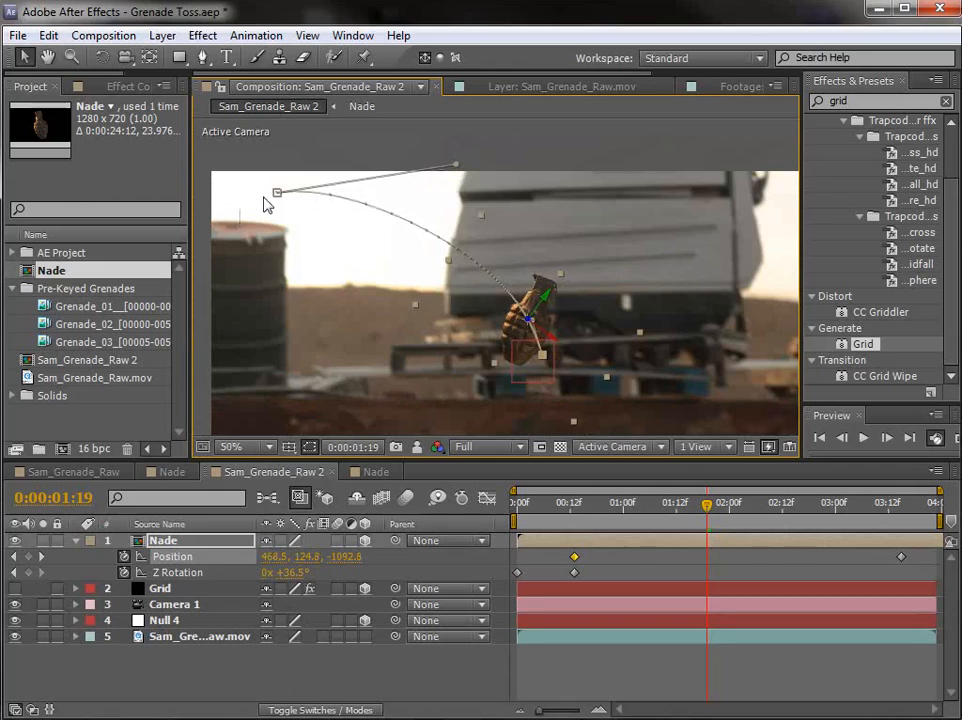
Step: Review the flight and raise the path handles of the release and final keyframes further for a higher arc
scroll(573, 307, "down", 2)
scroll(490, 286, "up", 1)
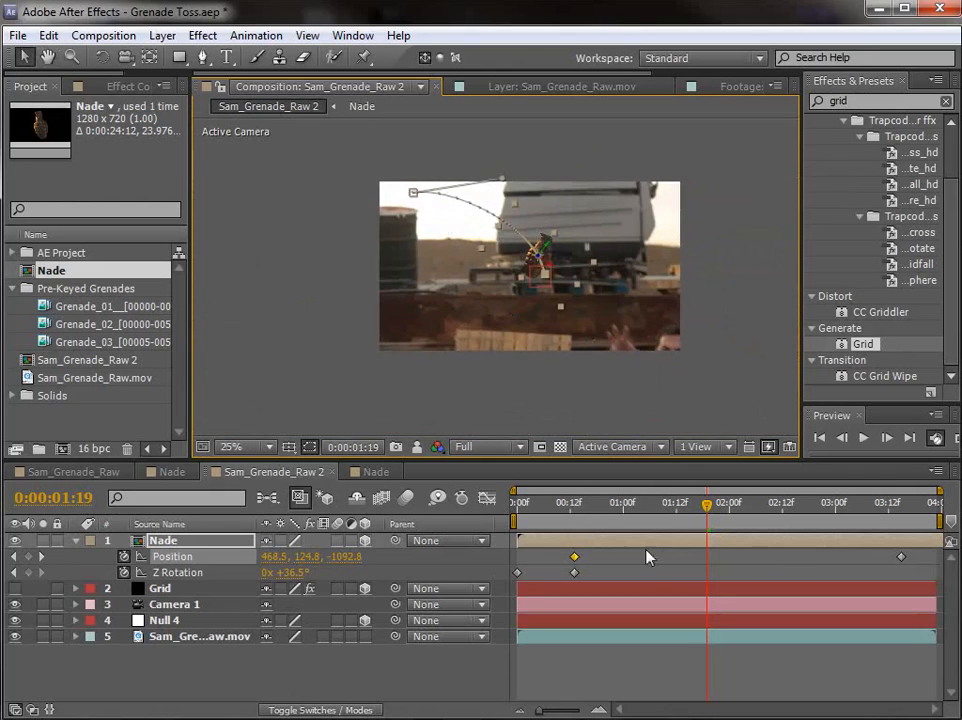
left_click_drag(595, 510, 692, 552)
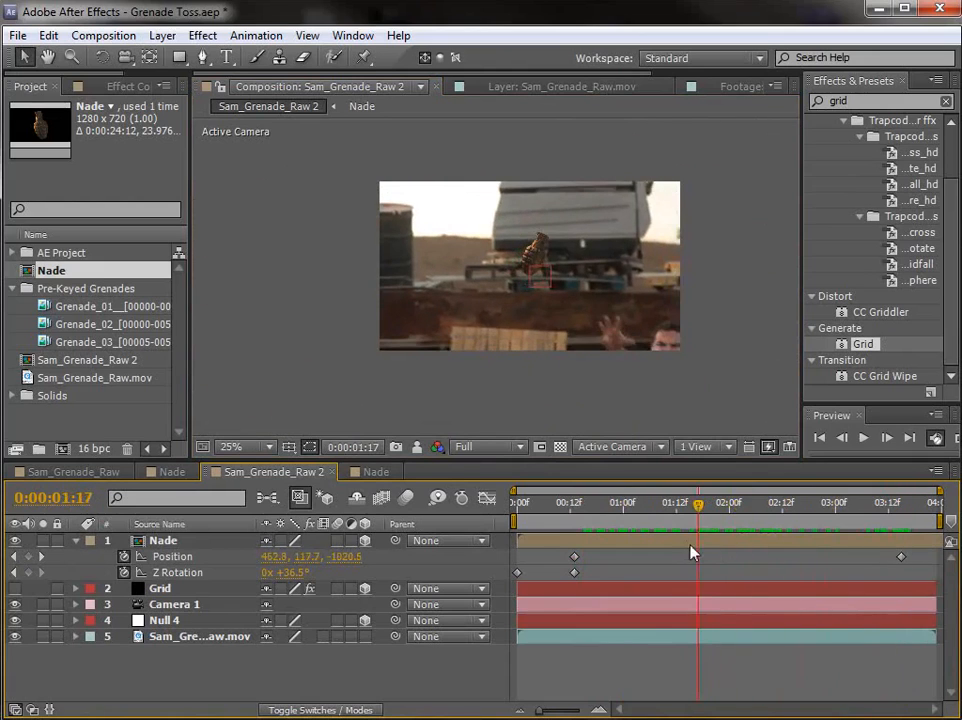
left_click(572, 277)
scroll(540, 276, "up", 3)
key("space")
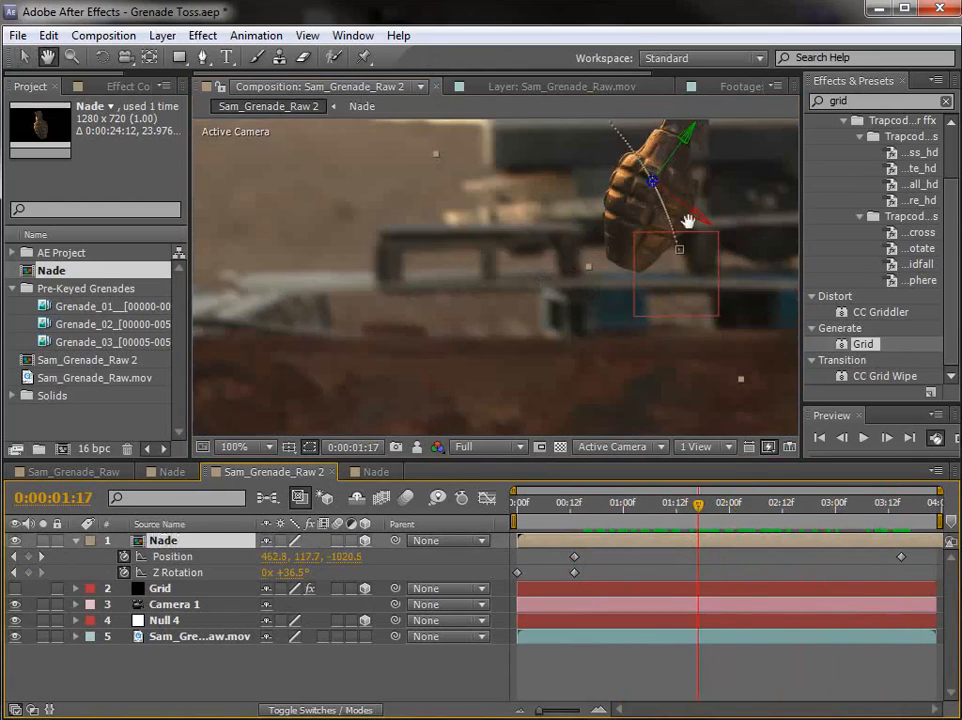
left_click_drag(689, 223, 659, 378)
left_click(652, 405)
left_click_drag(637, 331, 620, 286)
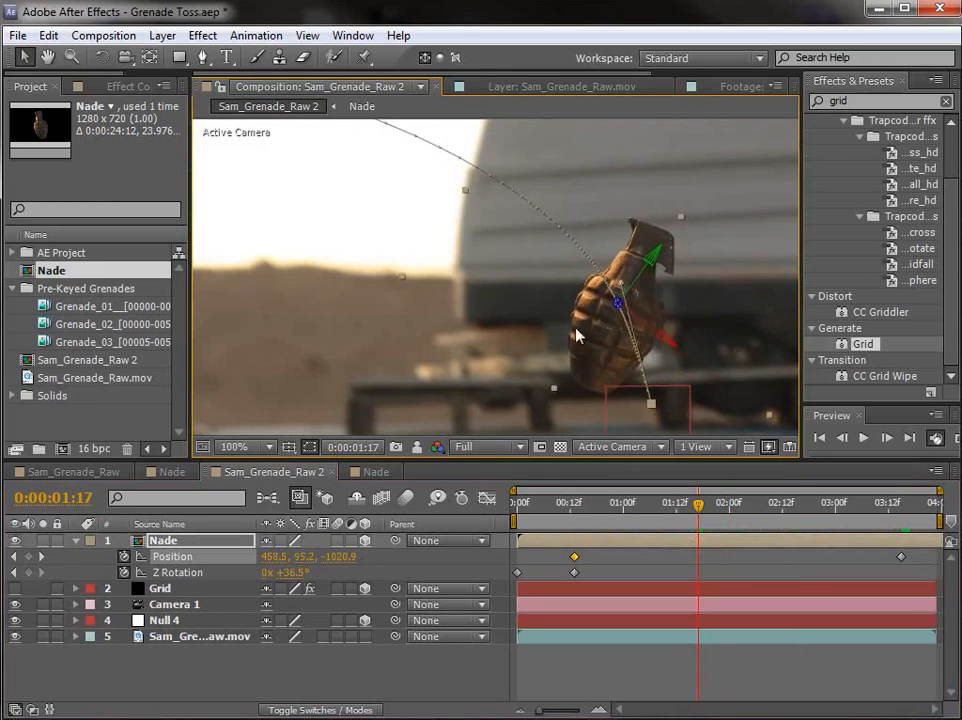
scroll(574, 332, "down", 1)
left_click_drag(484, 158, 443, 126)
scroll(570, 320, "down", 1)
Step: At 0:00:03:15, move the grenade to about 563, 308, -2688, partly out of frame, and adjust its path handle
left_click_drag(700, 525, 901, 541)
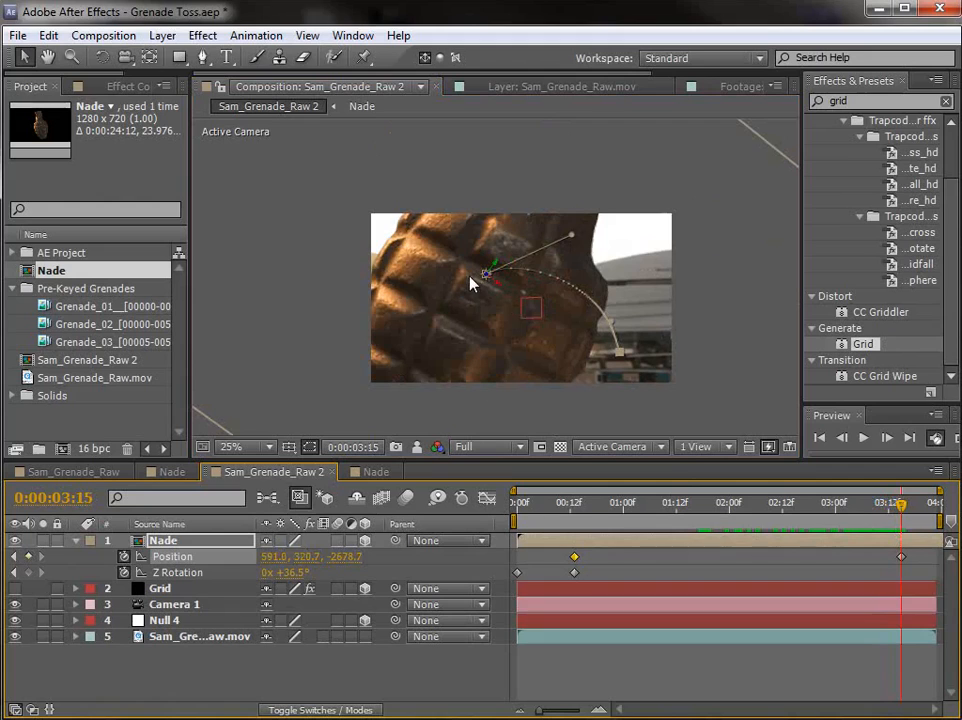
left_click_drag(483, 292, 450, 272)
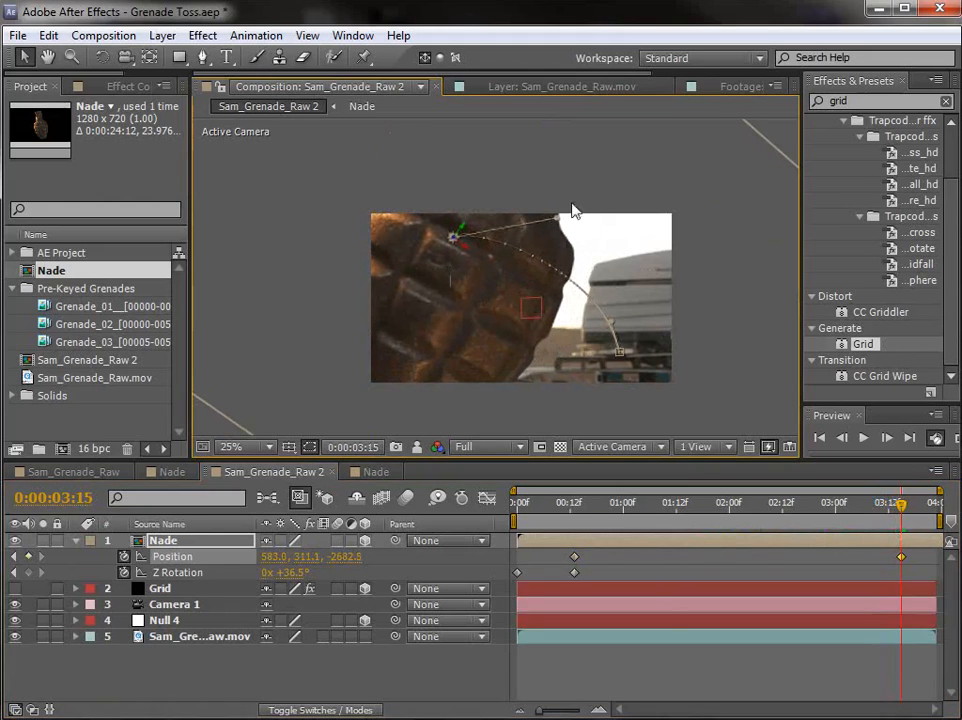
left_click_drag(572, 208, 597, 204)
left_click_drag(876, 528, 898, 510)
left_click_drag(480, 342, 391, 333)
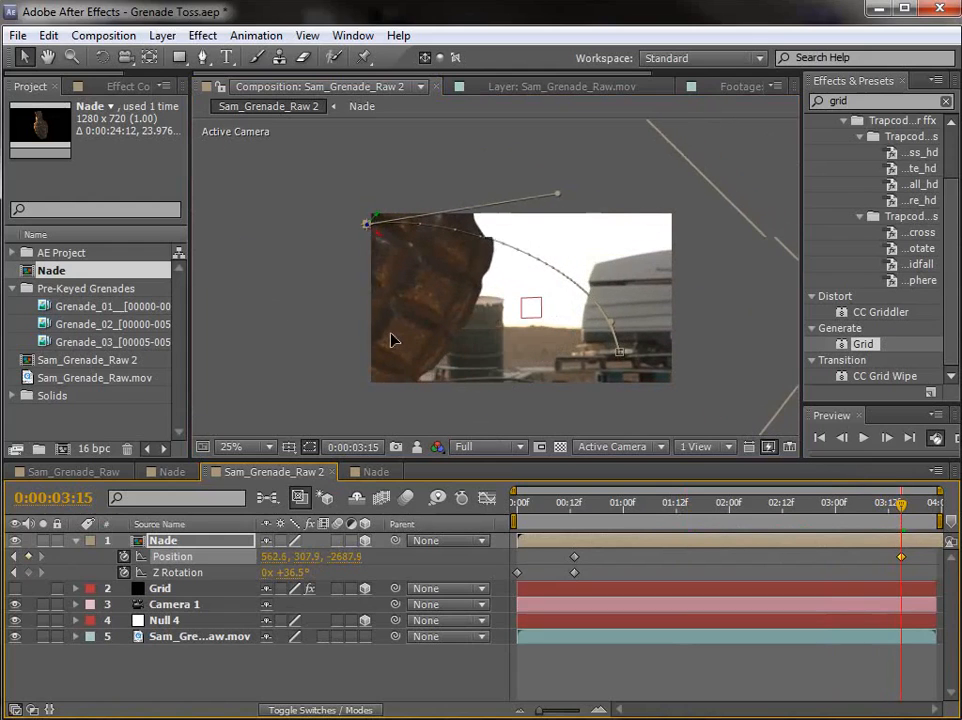
Step: End the work area at about 0:00:03:12 and review the grenade's revised flight from release to 0:00:02:16
left_click_drag(880, 508, 688, 518)
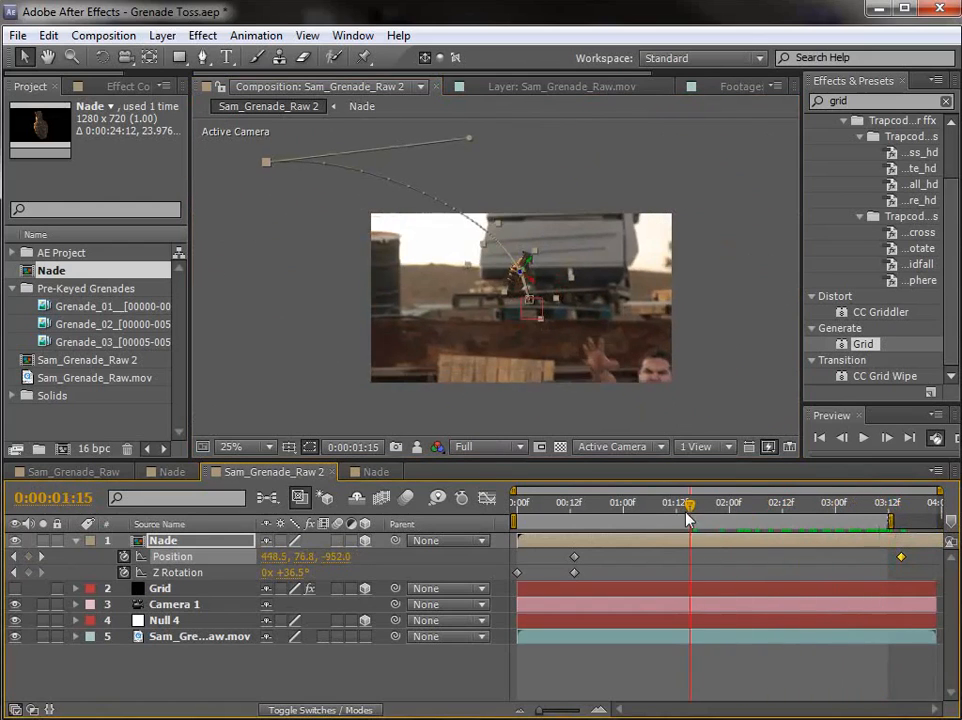
left_click_drag(576, 513, 800, 529)
scroll(521, 299, "up", 2)
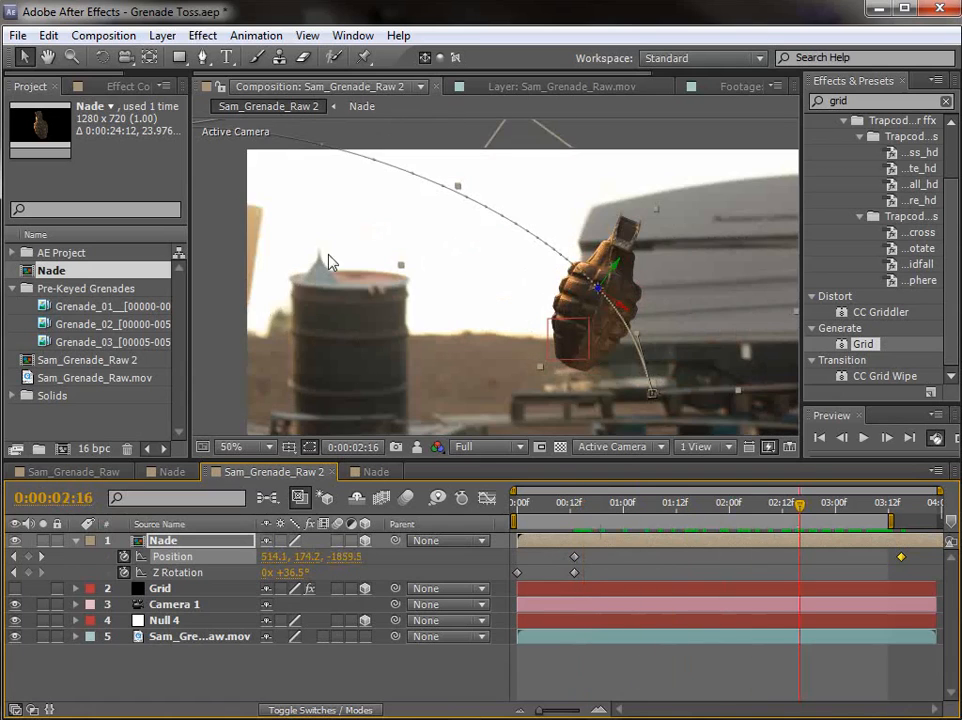
left_click(560, 86)
left_click(386, 90)
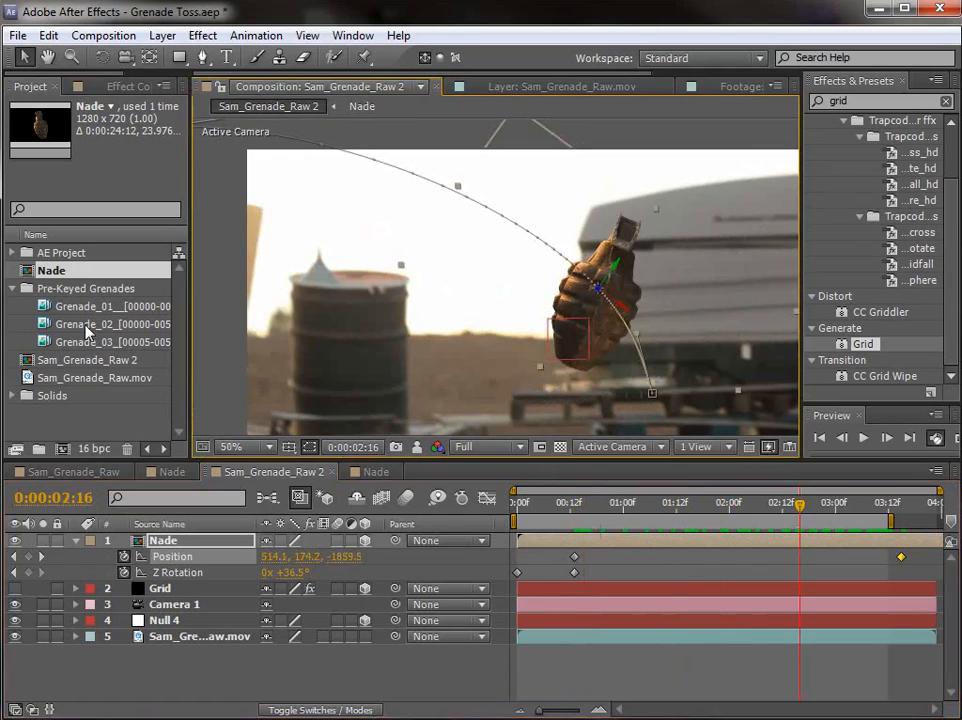
Step: Examine the pre-keyed Grenade_01, Grenade_03 and Grenade_02 clips and compare them with the grenade's flight in the composition
double_click(104, 308)
left_click_drag(268, 410, 594, 413)
double_click(127, 342)
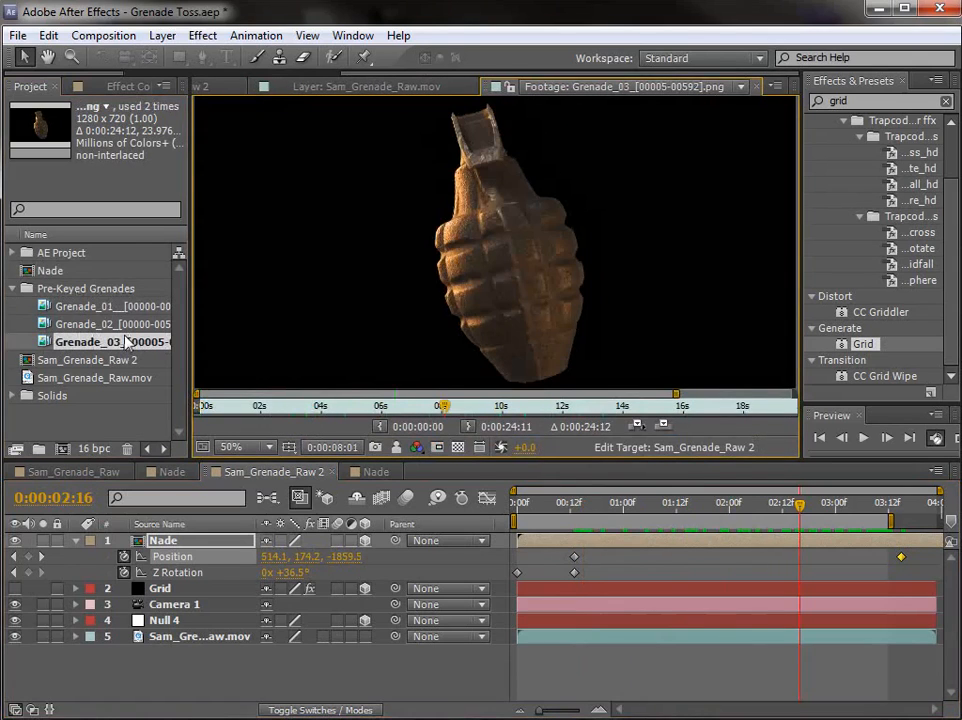
double_click(126, 324)
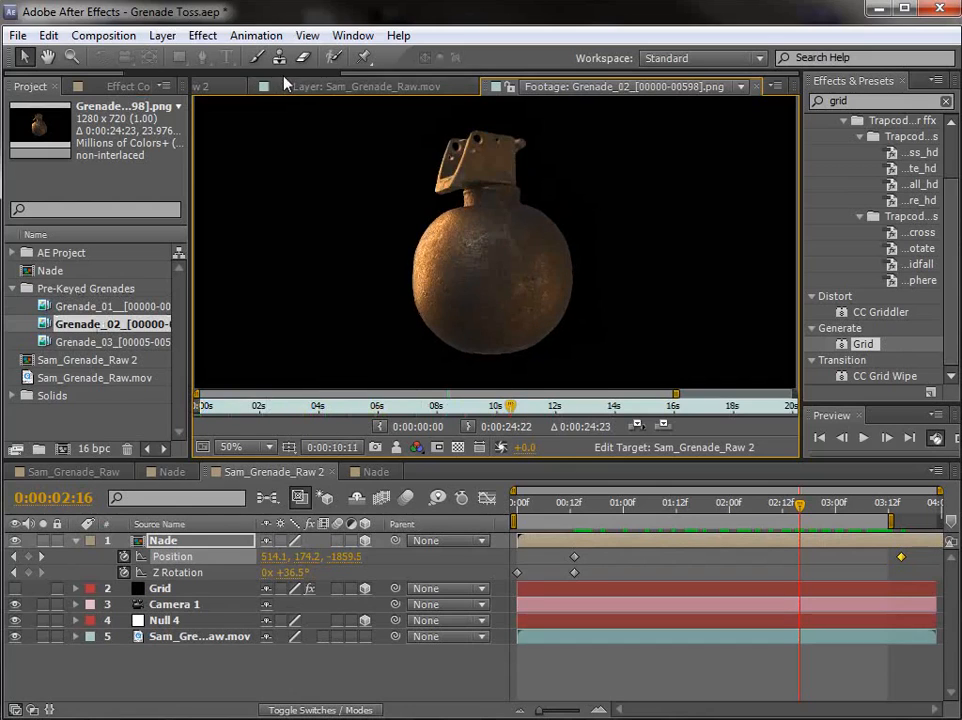
left_click(240, 88)
left_click(625, 567)
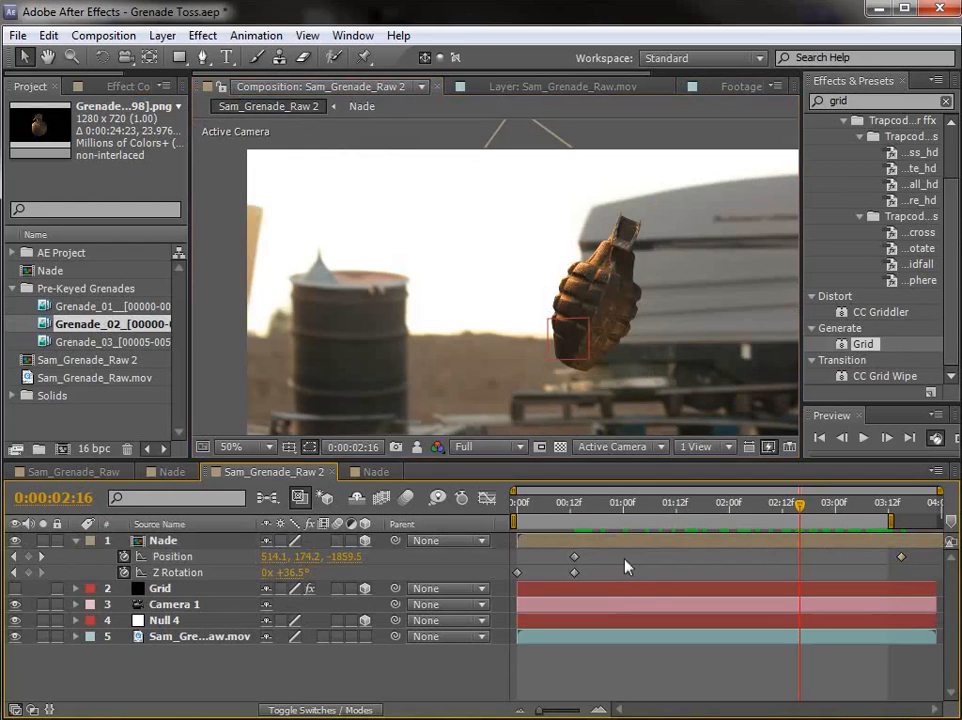
left_click_drag(584, 510, 787, 506)
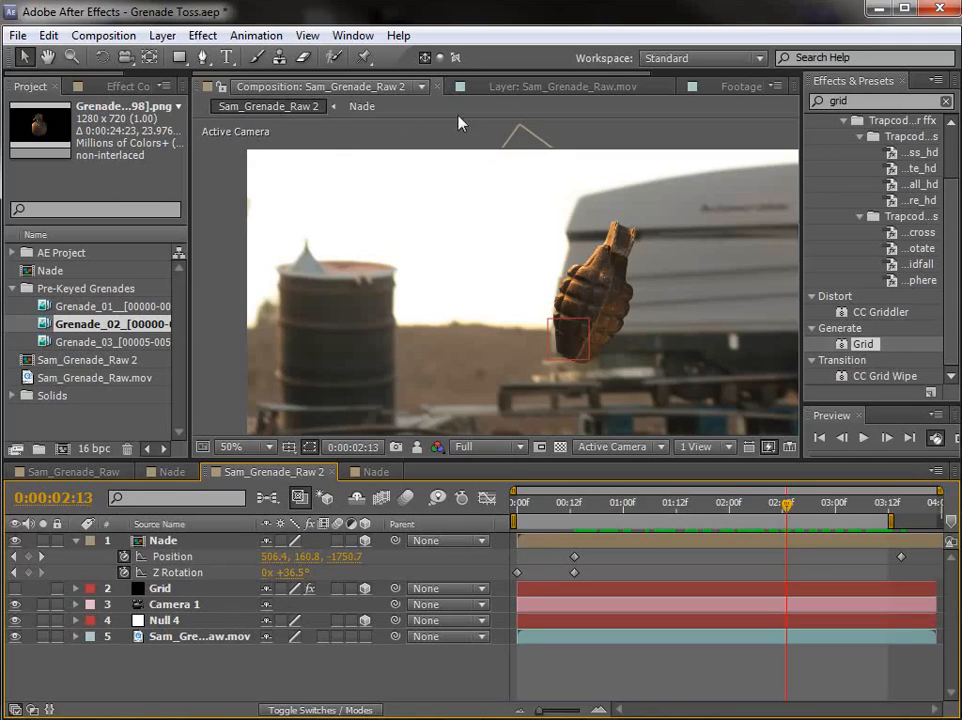
double_click(90, 324)
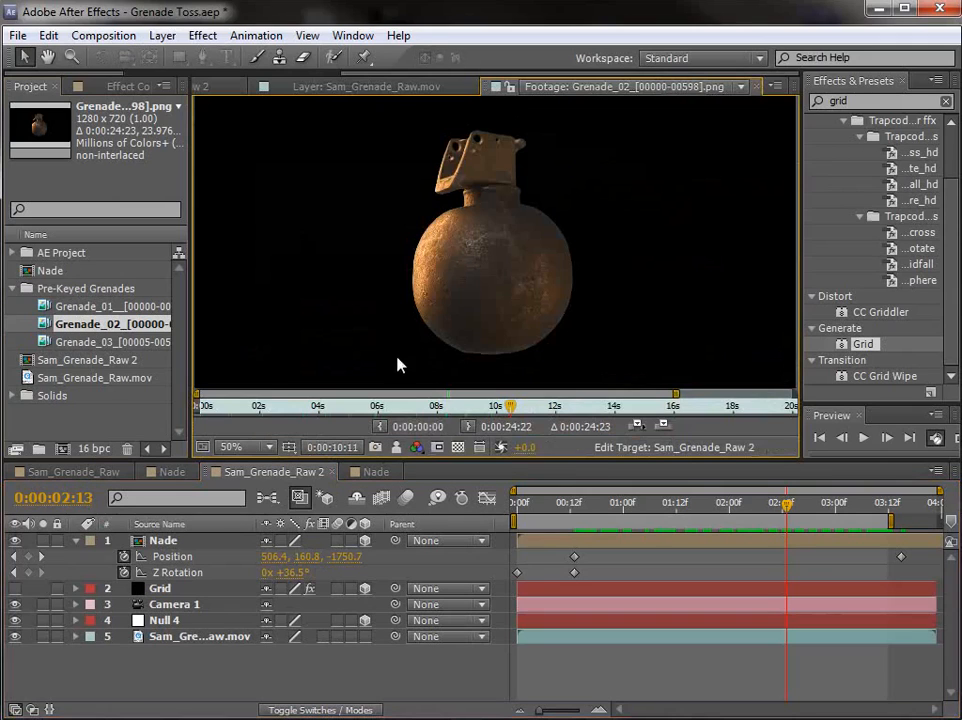
left_click_drag(235, 403, 551, 404)
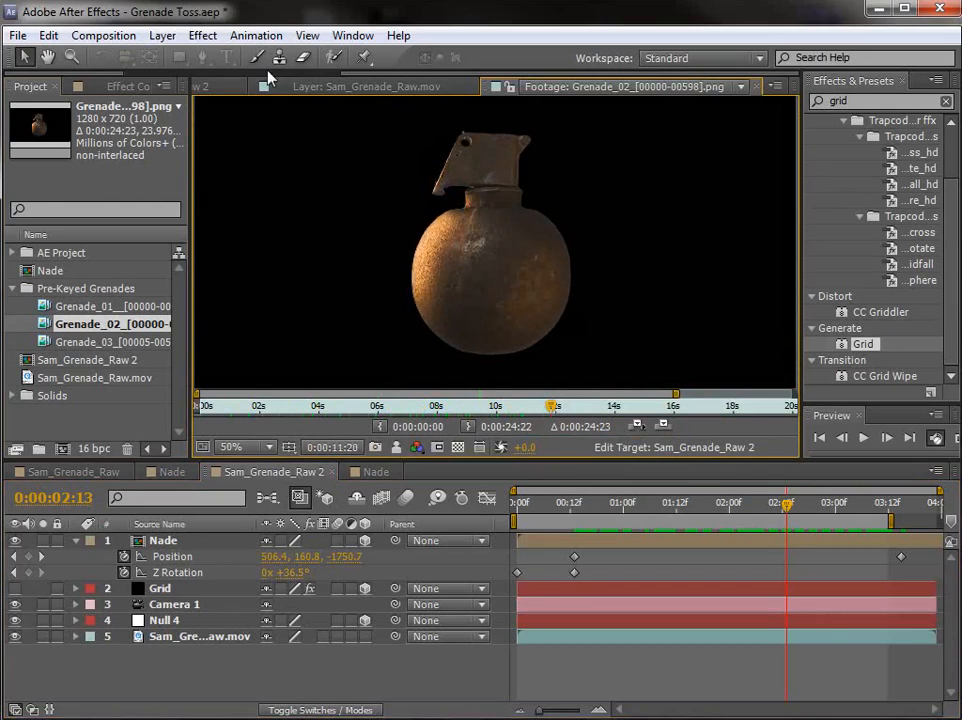
left_click(200, 86)
Step: Keyframe the grenade's Z rotation at -10.5° and align that keyframe with the final position keyframe at 0:00:03:15
left_click_drag(590, 500, 876, 542)
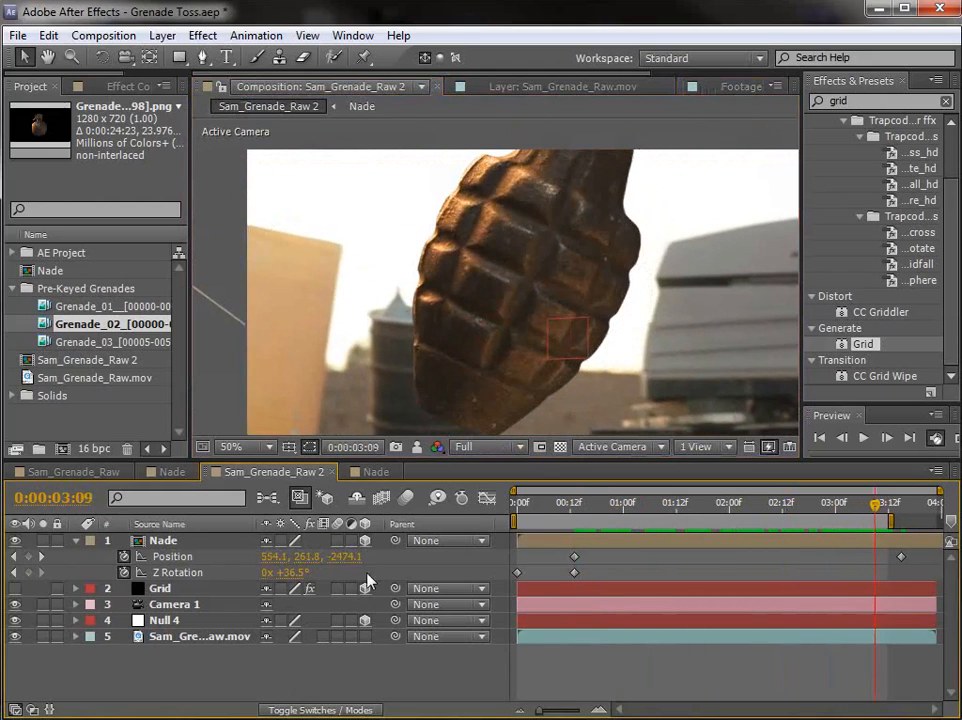
left_click_drag(294, 573, 257, 573)
left_click_drag(845, 514, 872, 547)
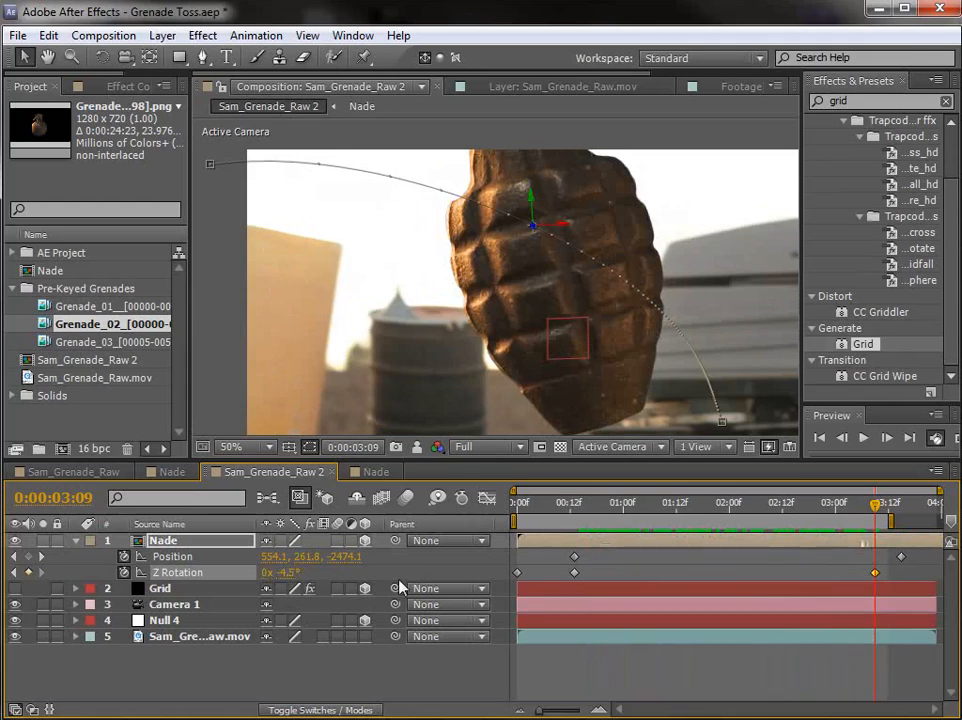
left_click_drag(292, 573, 286, 573)
left_click_drag(874, 572, 899, 586)
left_click_drag(875, 515, 899, 512)
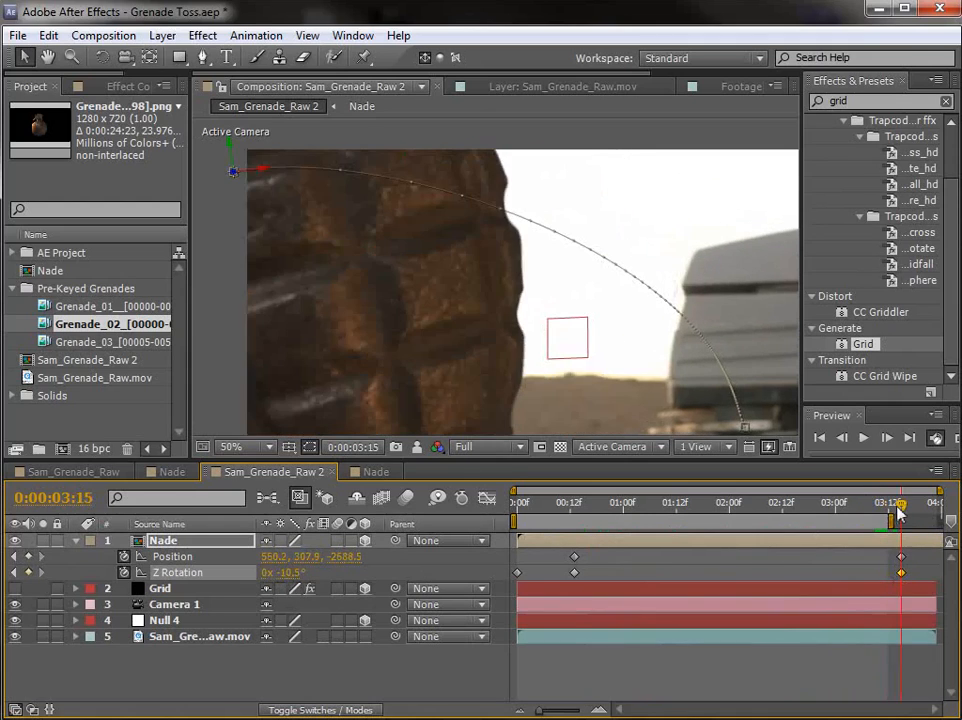
Step: Reposition the grenade at 0:00:03:15 to about 556, 319, -2687, and turn on motion blur for its layer and the composition
left_click_drag(322, 242, 350, 320)
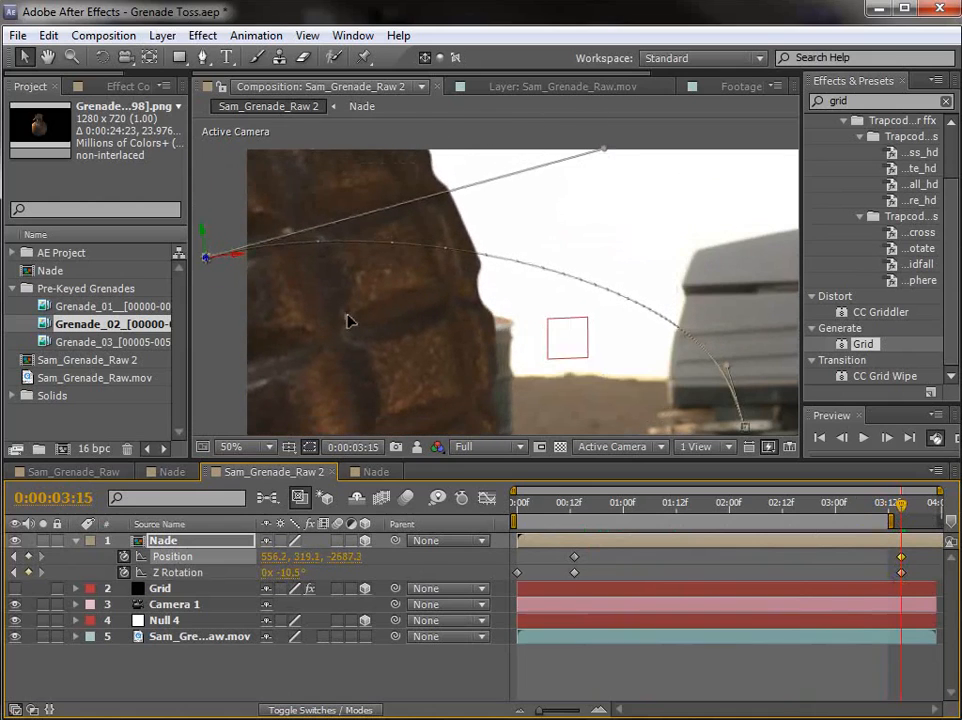
left_click_drag(884, 514, 749, 513)
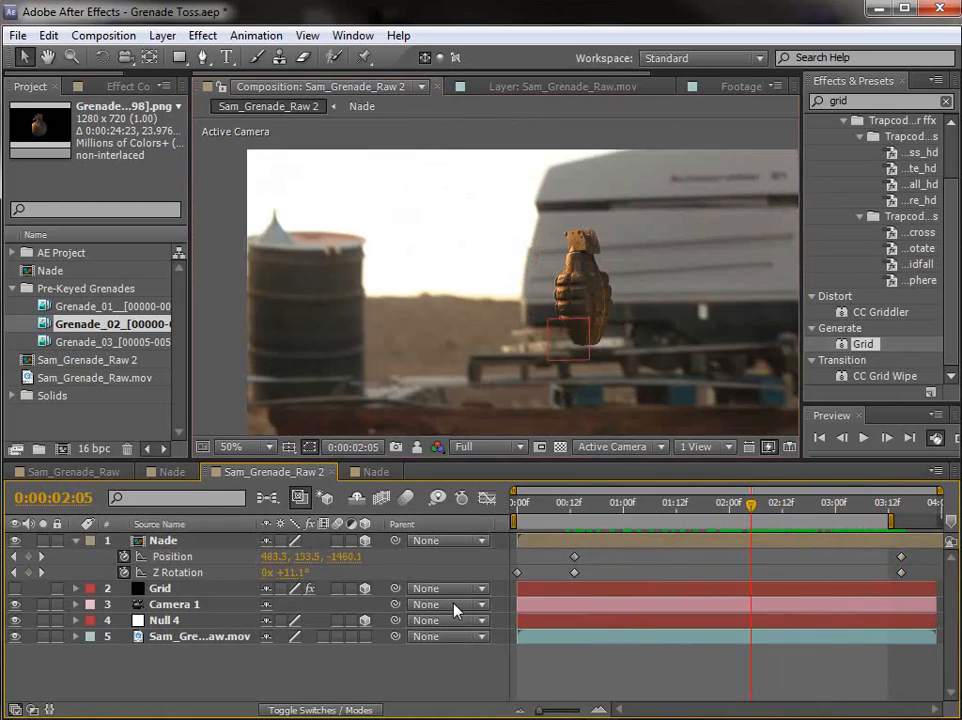
left_click(406, 499)
left_click_drag(765, 503, 876, 566)
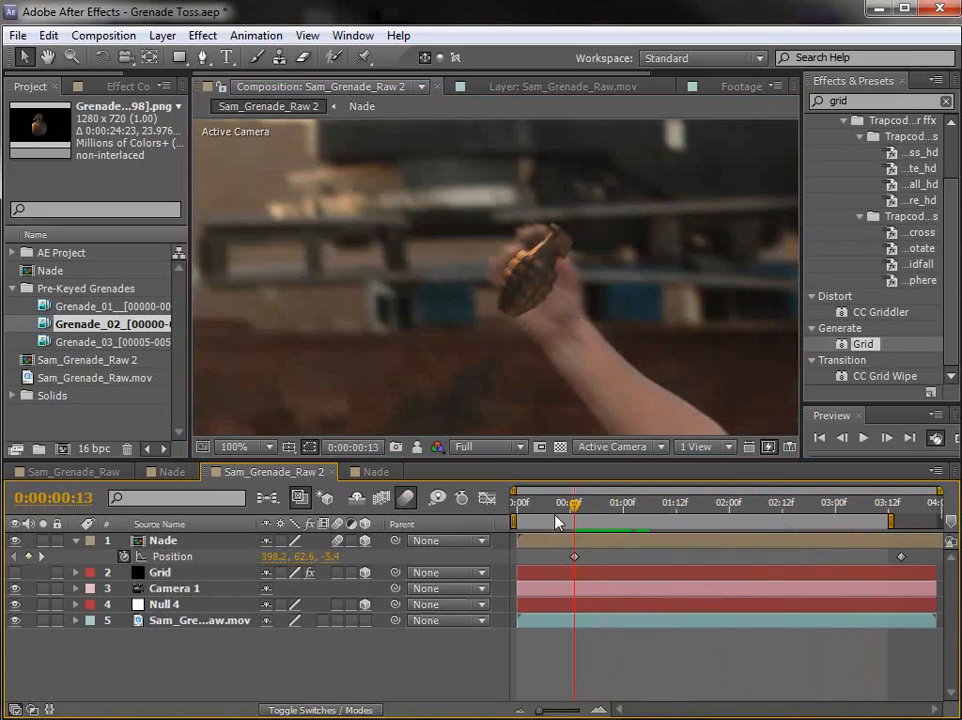
Step: Nudge the grenade at 0:00:00:13 to about 397, 60, -5.6 within the hand and check its alignment at the first frame
left_click_drag(519, 297, 518, 294)
left_click(592, 543)
left_click_drag(573, 509, 485, 521)
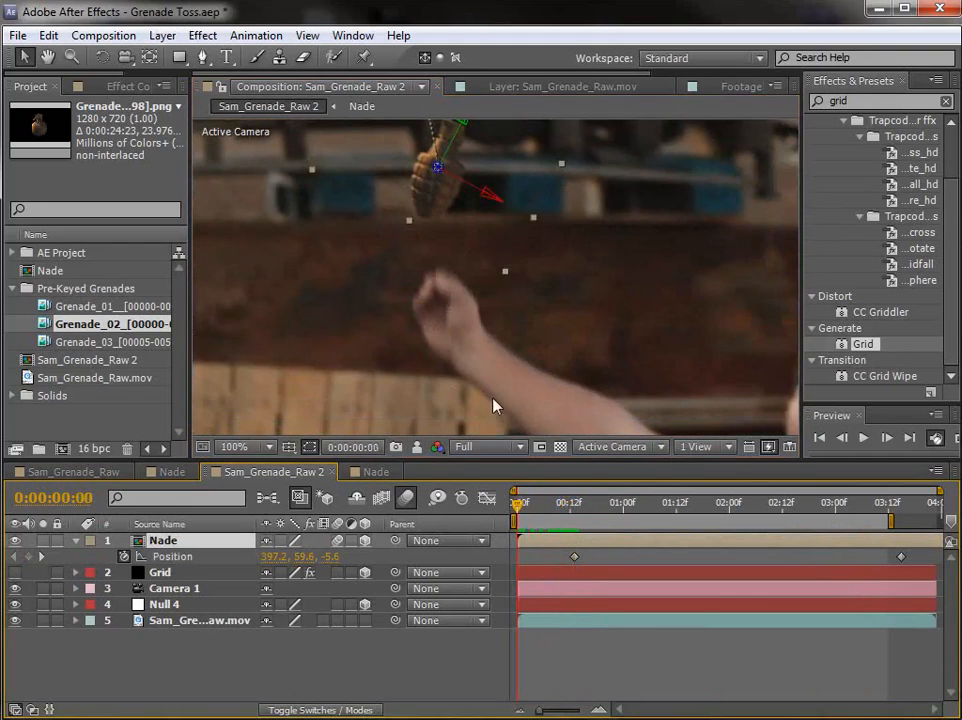
Step: Split the Nade layer at the release keyframe, 0:00:00:13
key("k")
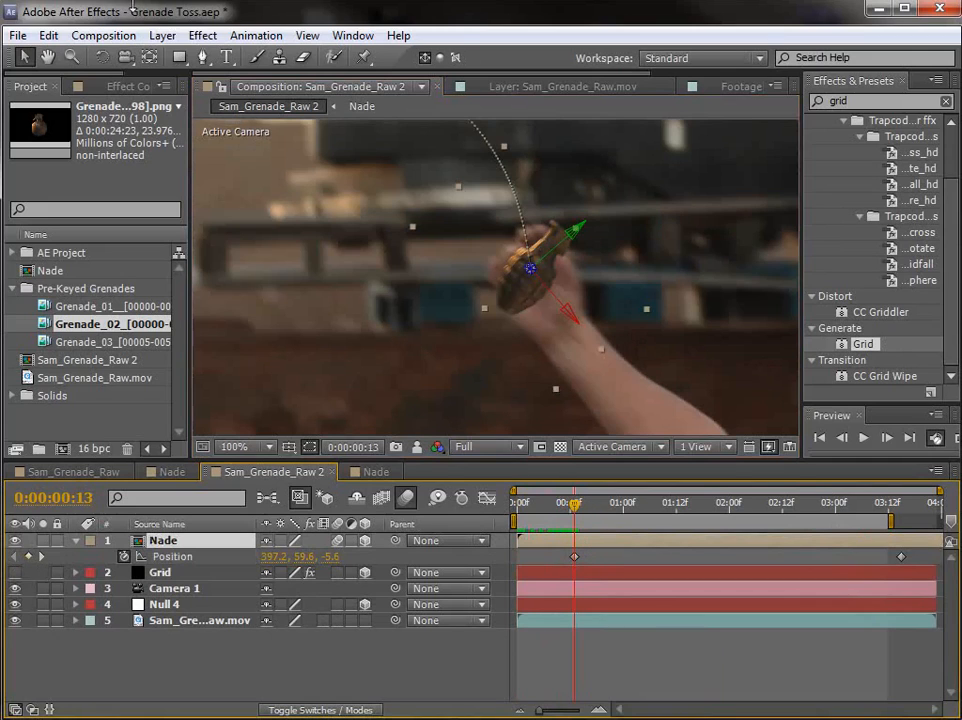
left_click(162, 36)
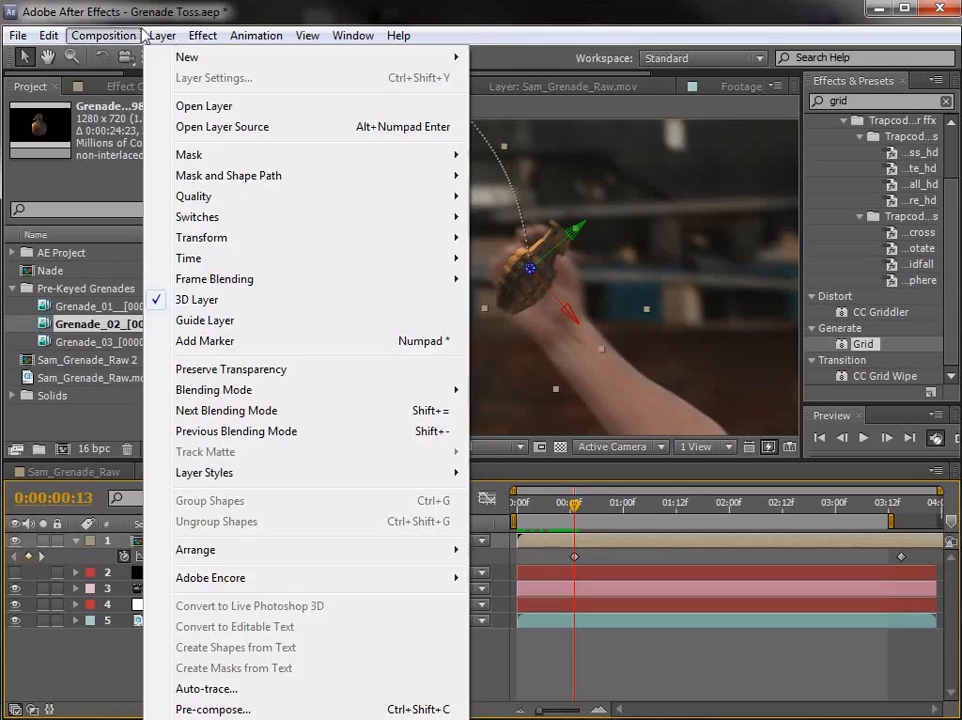
mouse_move(48, 36)
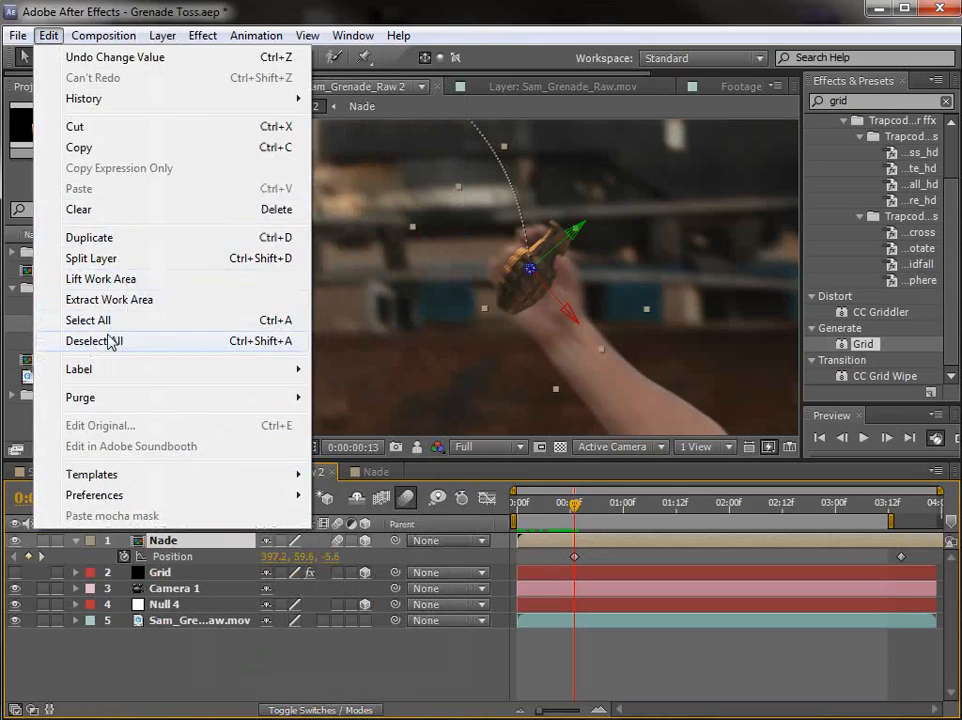
left_click(237, 261)
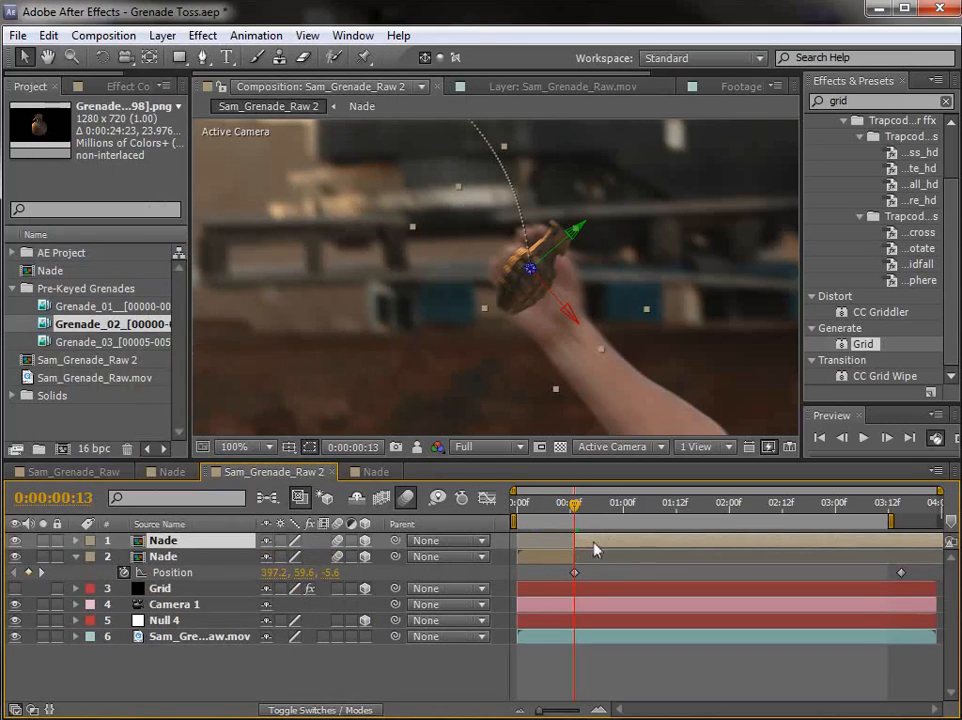
Step: Make the pre-release Nade layer 2D, extend it one frame past the split, and move it to the top of the stack
key("equal")
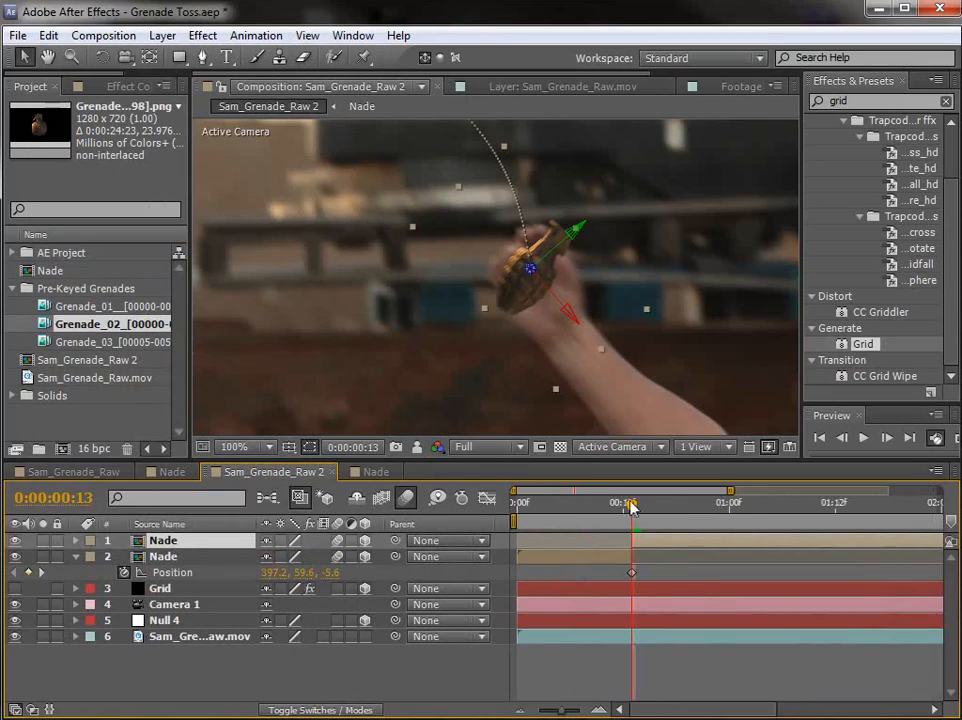
key("Page_Up")
left_click(615, 555)
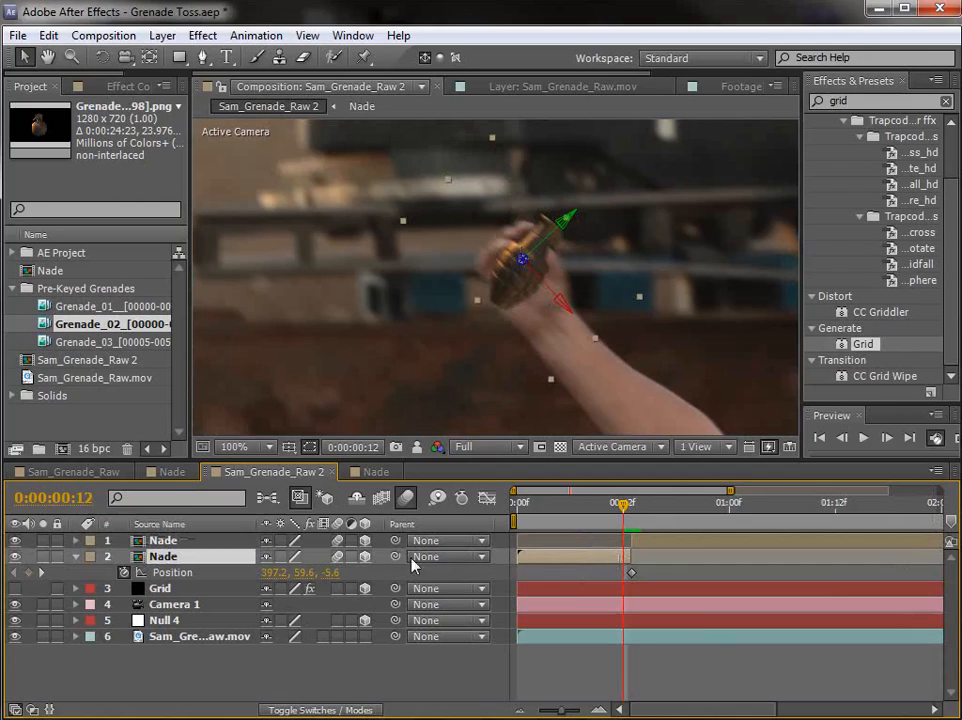
left_click(366, 556)
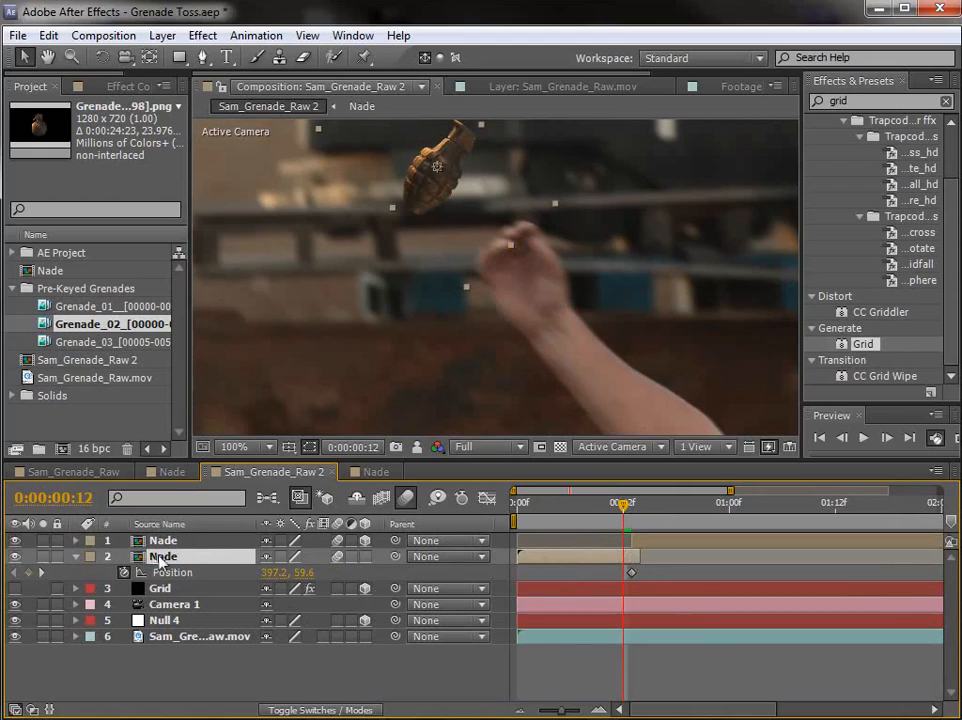
left_click_drag(160, 558, 418, 545)
left_click_drag(626, 510, 632, 512)
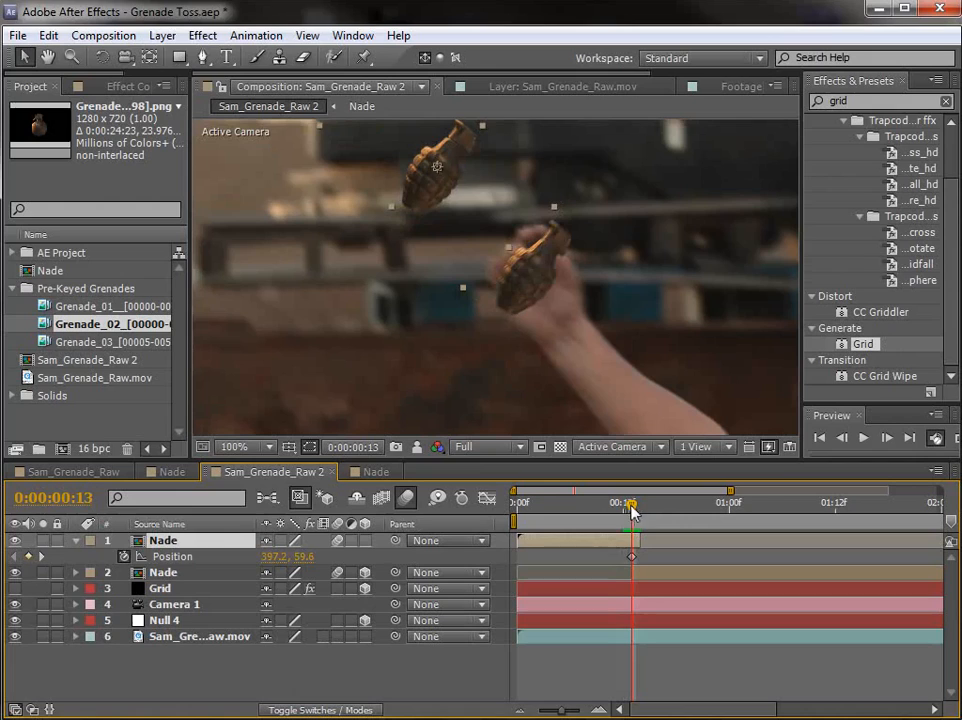
Step: Clear the 2D grenade's position and rotation keyframes and place it over the other grenade at 0:00:00:13, at about 498.7, 166.6
left_click_drag(427, 191, 511, 284)
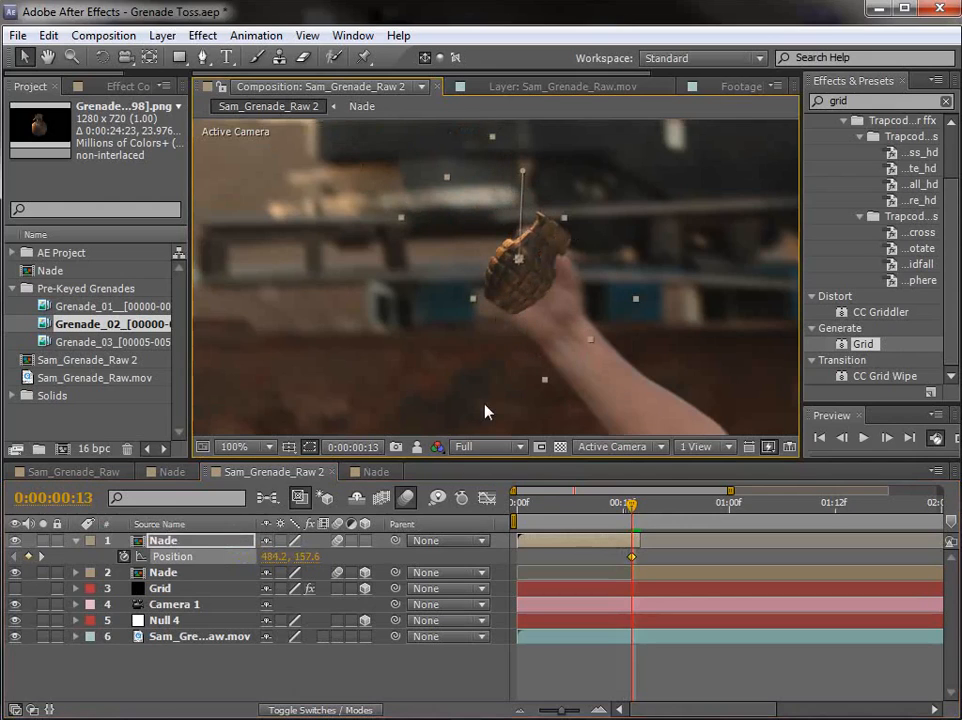
key("p")
key("shift+r")
left_click(124, 572)
left_click(637, 570)
left_click(622, 541)
left_click_drag(522, 285, 533, 294)
scroll(580, 307, "up", 1)
scroll(604, 290, "up", 1)
left_click_drag(702, 259, 481, 340)
scroll(477, 335, "down", 1)
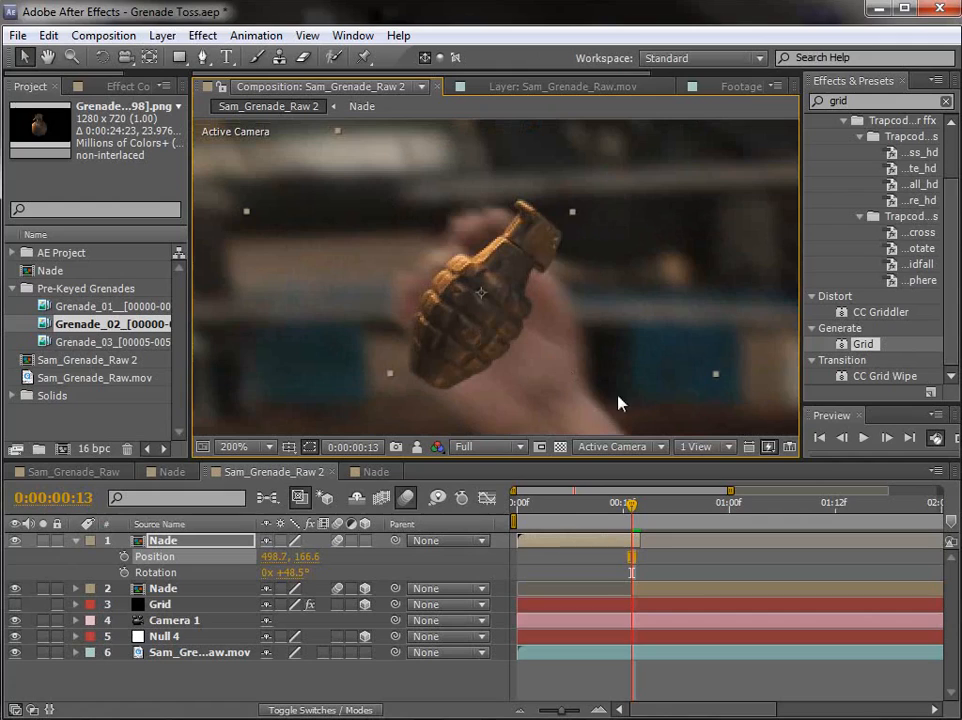
Step: Keyframe the 2D grenade's position and rotation at 0:00:00:13, and move it to about 504.7, 164.1 at 0:00:00:14 to follow the hand
left_click(123, 557)
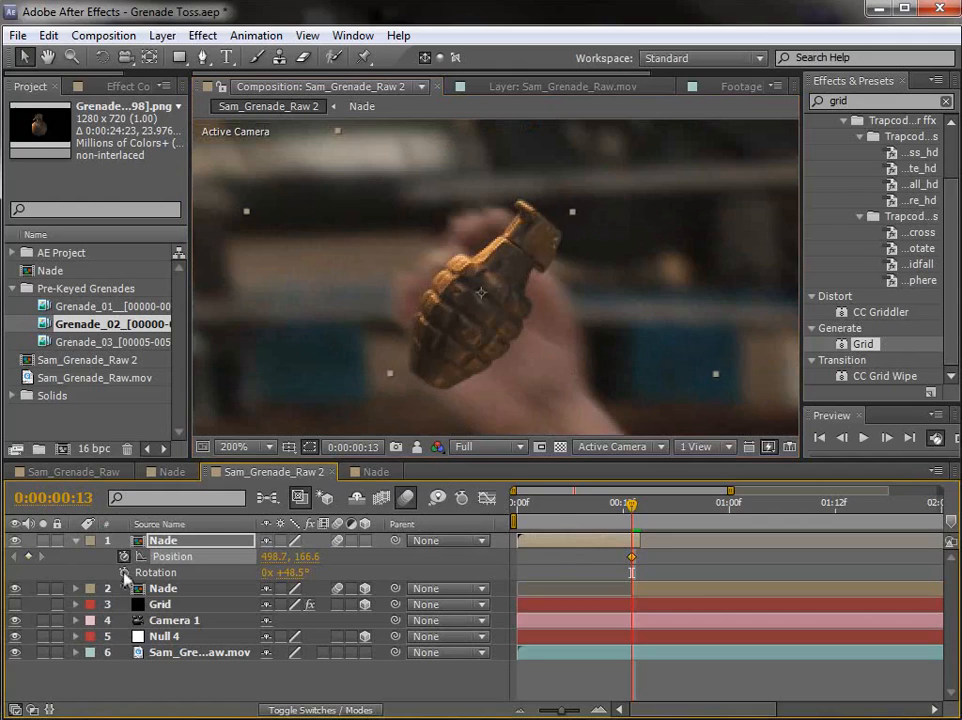
left_click(123, 573)
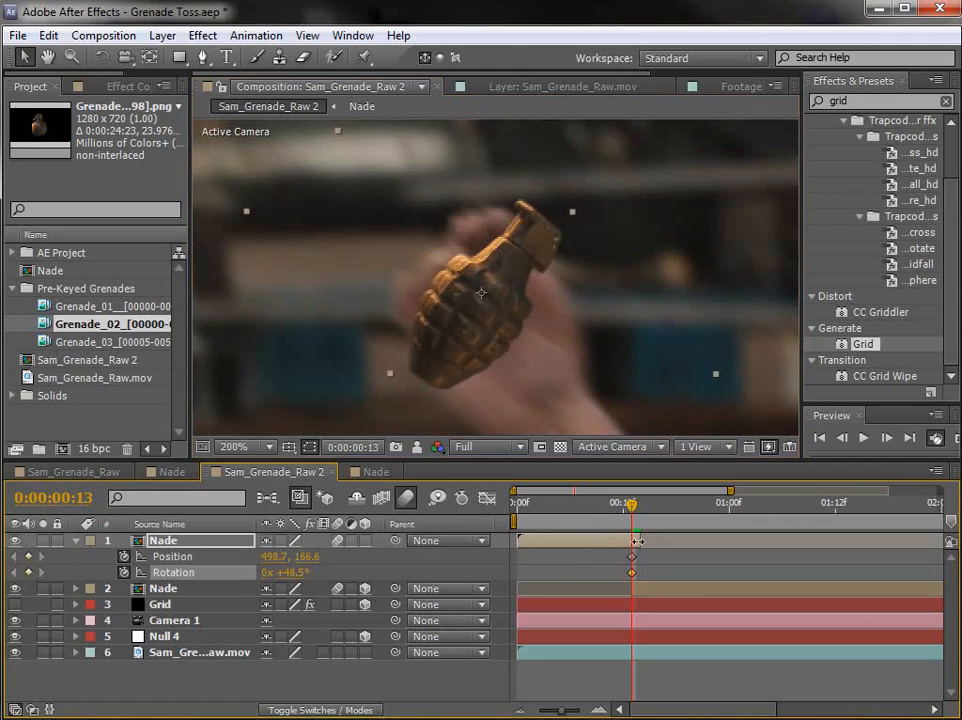
left_click_drag(637, 541, 647, 541)
key("Page_Down")
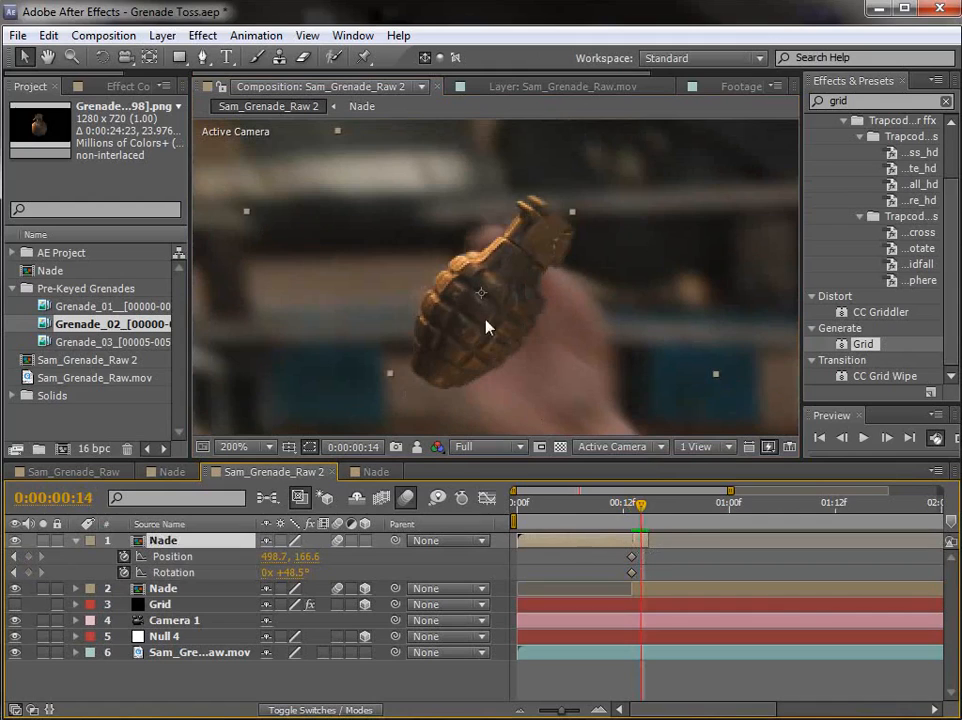
left_click_drag(479, 322, 490, 318)
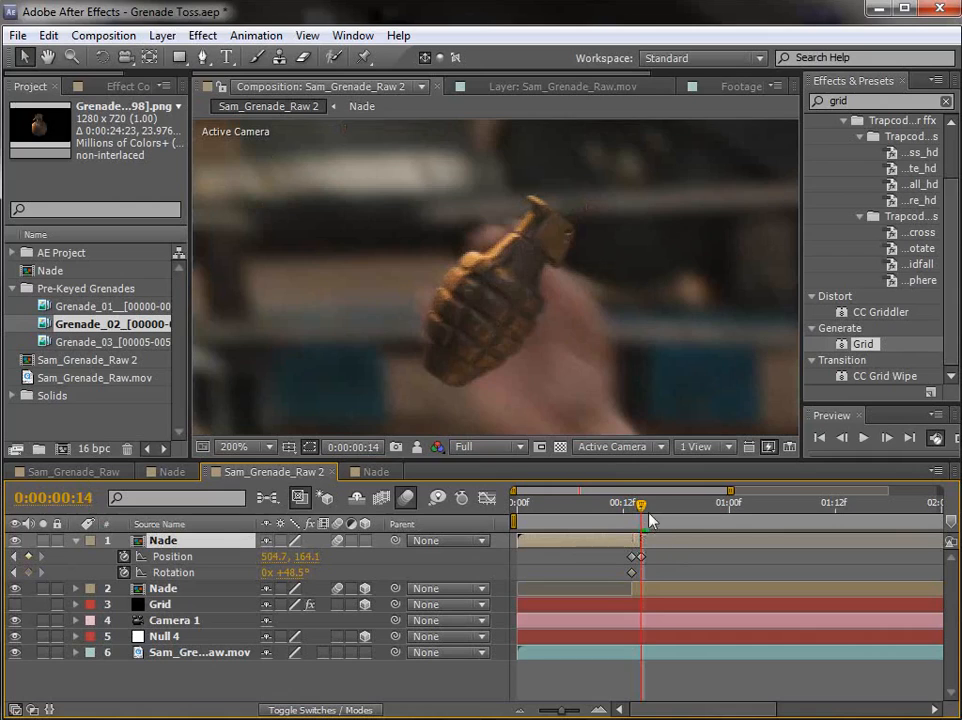
Step: Return to the first frame and start a new position motion track on the Sam_Grenade_Raw.mov layer
key("Page_Up")
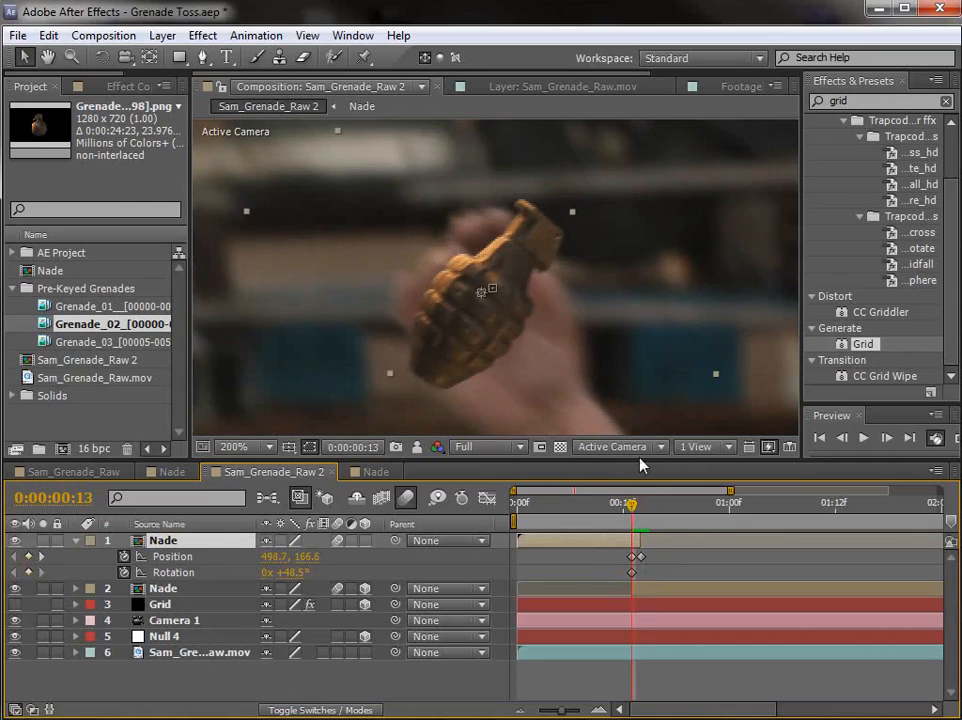
key("Page_Up")
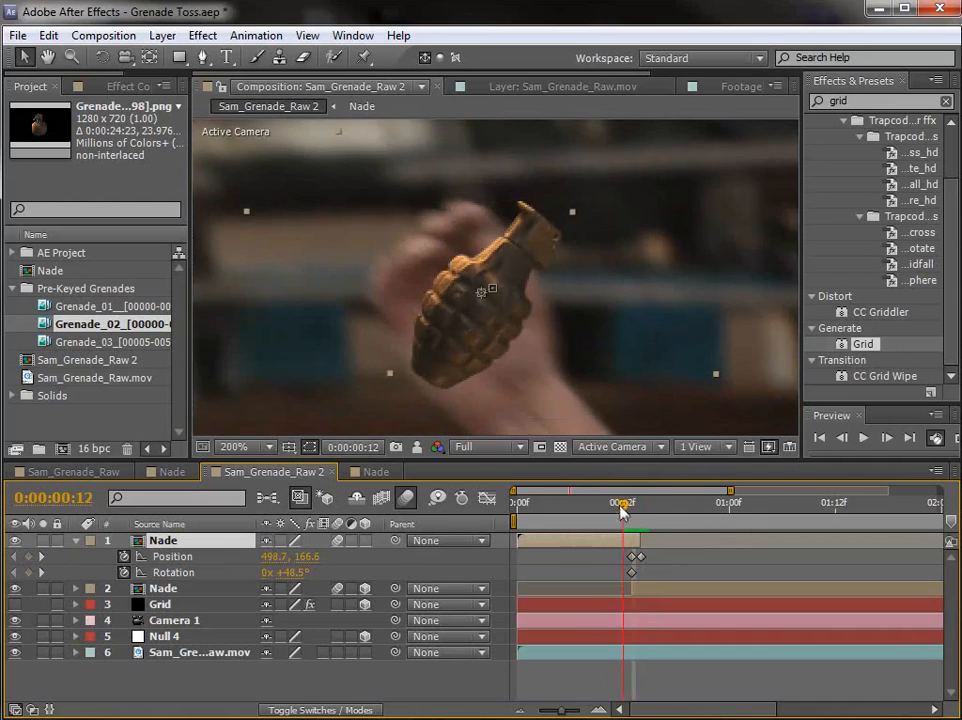
left_click_drag(620, 500, 445, 515)
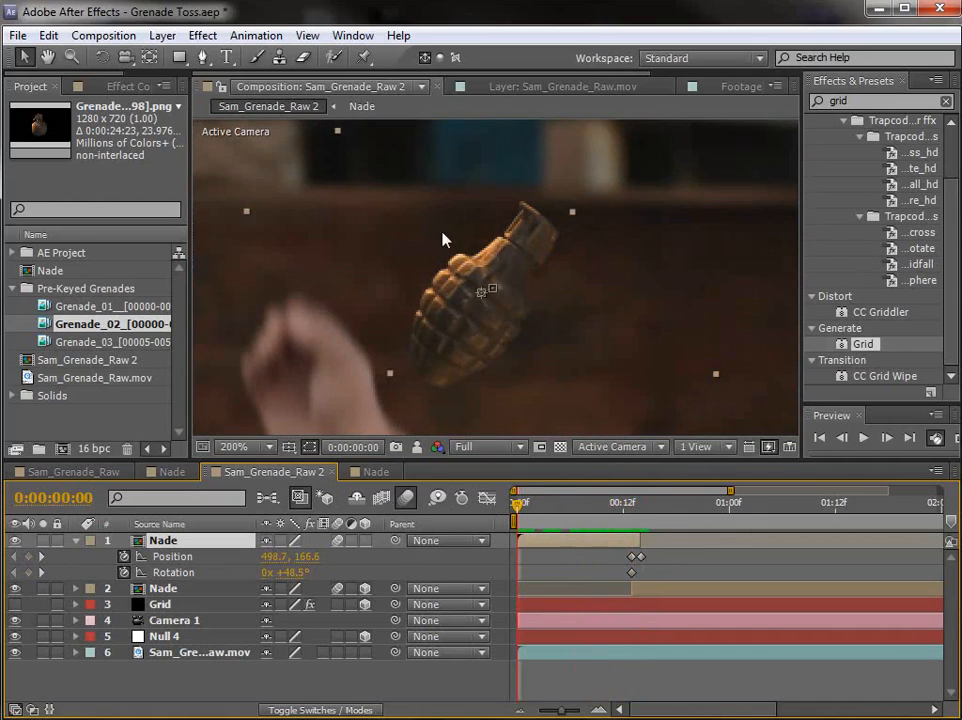
scroll(443, 240, "down", 1)
left_click_drag(558, 347, 563, 283)
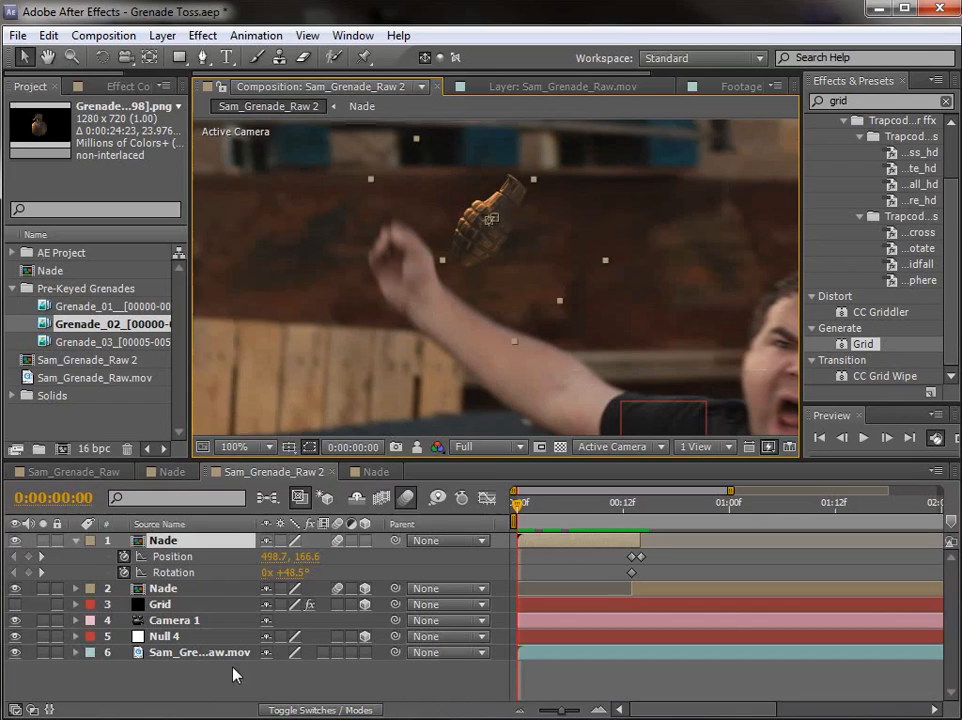
left_click(215, 636)
left_click(200, 652)
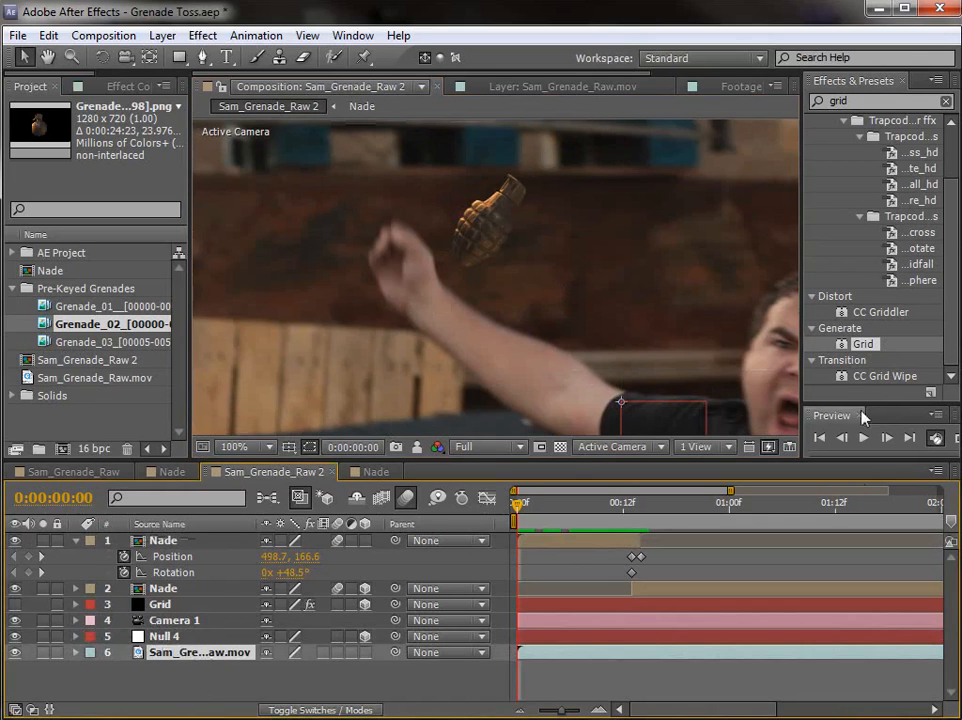
left_click(353, 35)
left_click(377, 394)
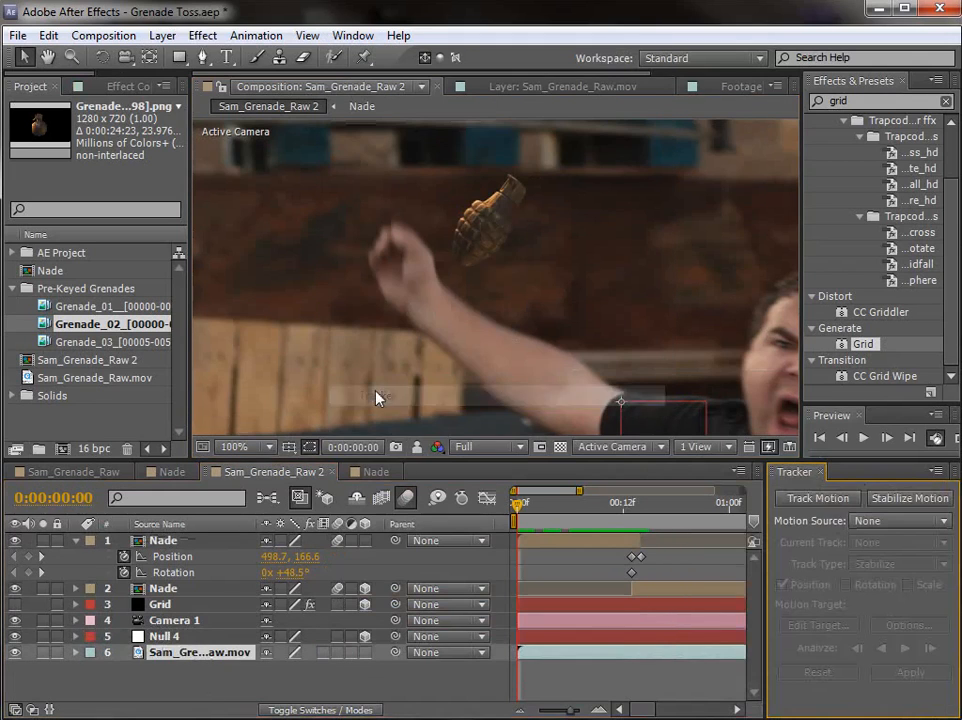
left_click(816, 499)
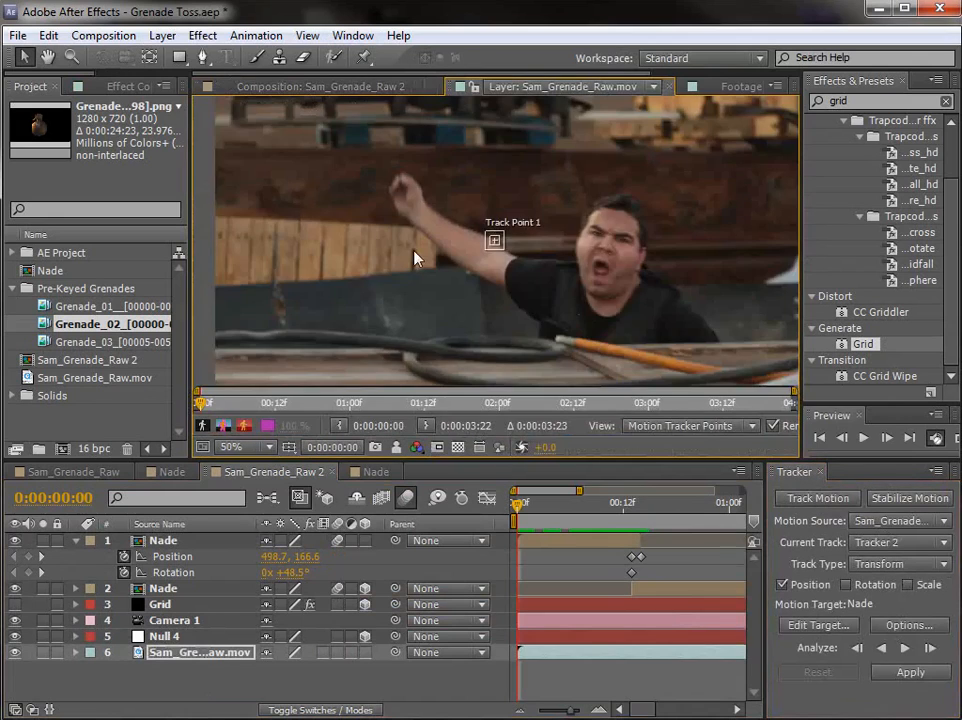
Step: Place Track Point 1 on the dark gap in the actor's fist and enlarge its feature and search regions
key("v")
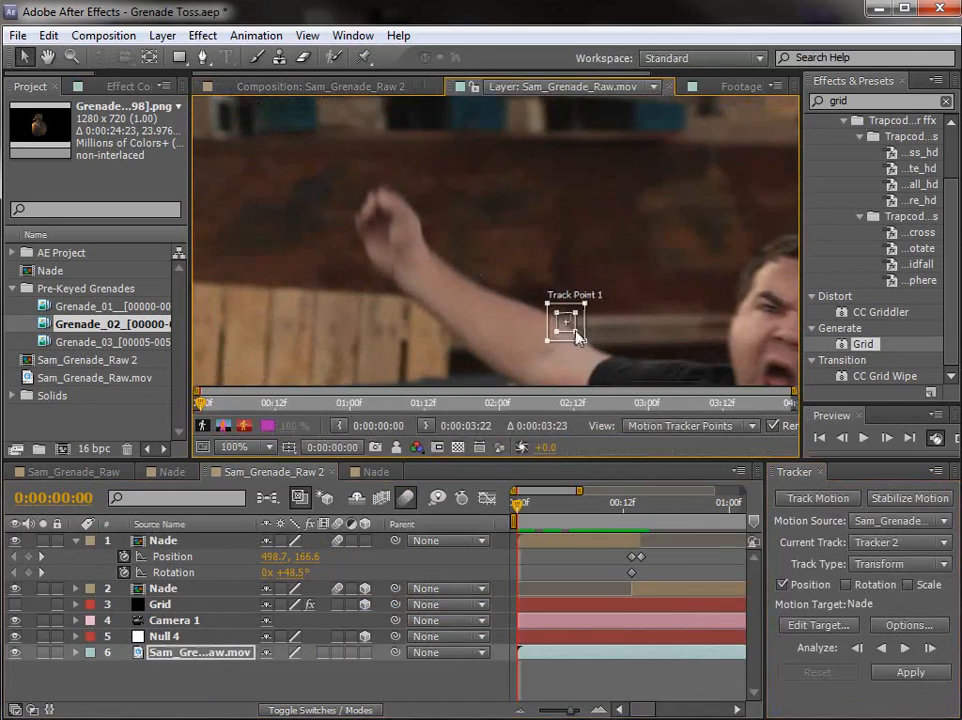
left_click_drag(580, 339, 394, 227)
scroll(396, 229, "up", 1)
left_click_drag(438, 260, 511, 305)
left_click_drag(613, 323, 589, 314)
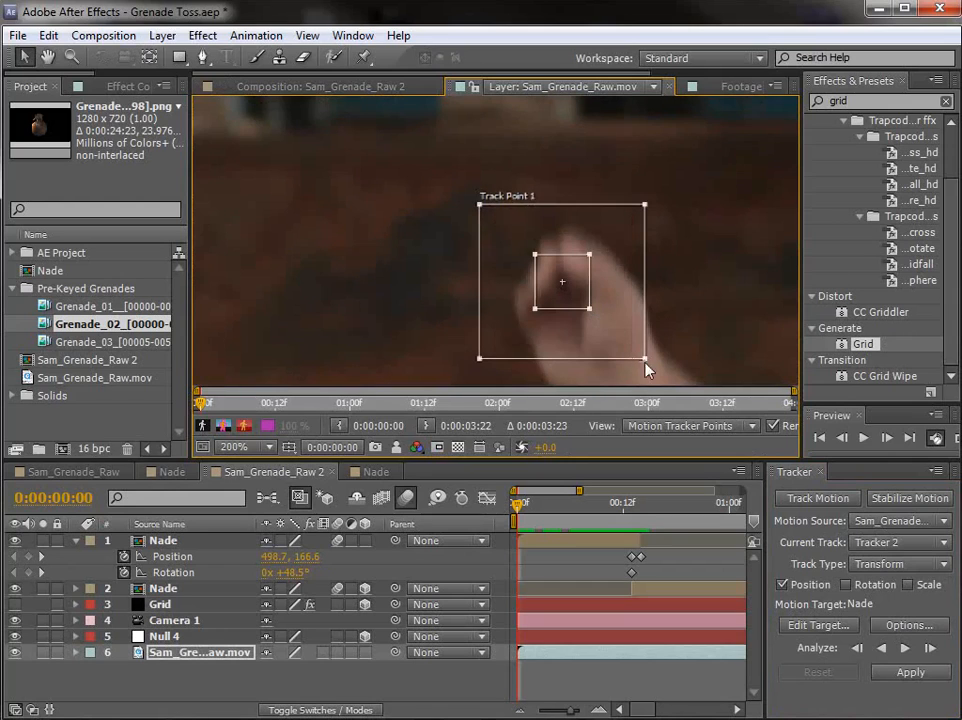
Step: Analyze the hand's motion forward using a smaller search region for Track Point 1, and return to 0:00:00:11 on the tracked path
left_click_drag(645, 360, 628, 342)
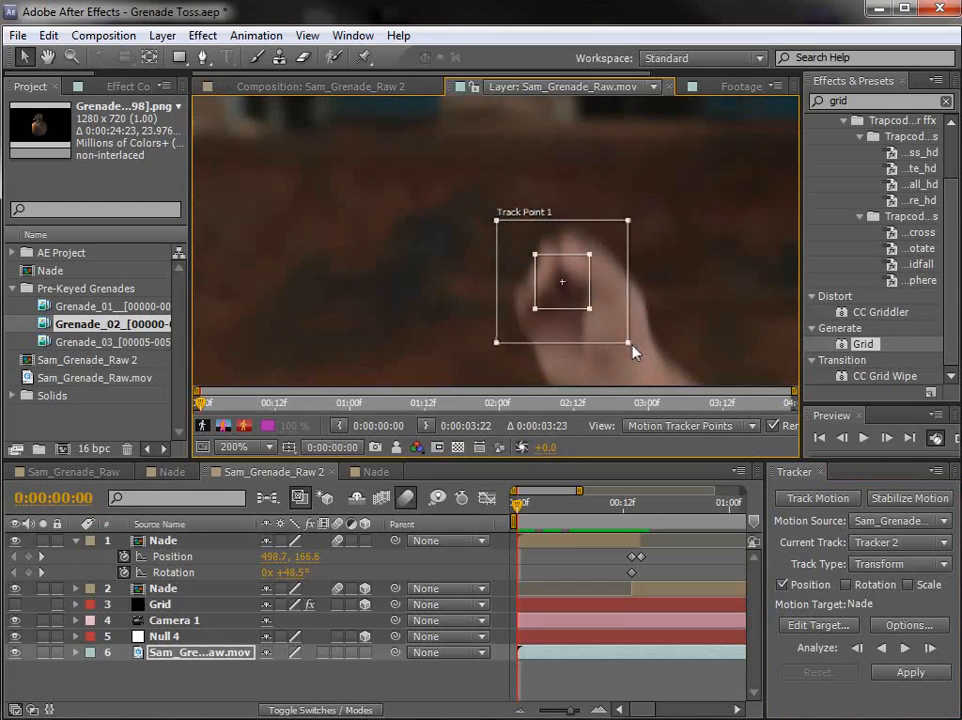
left_click(905, 649)
left_click_drag(660, 508, 615, 508)
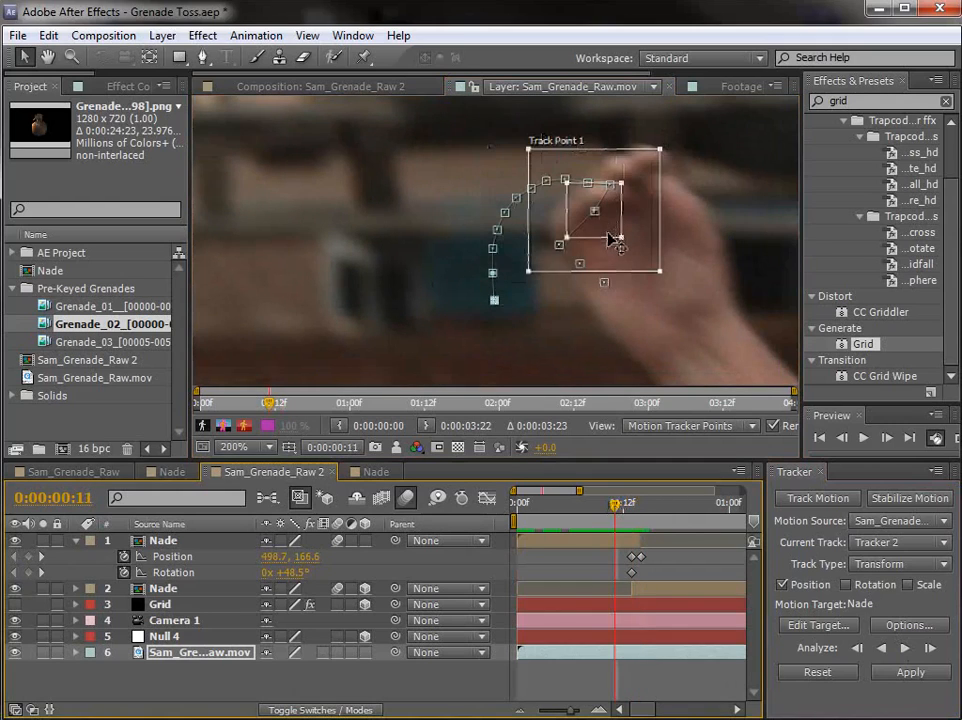
Step: Resize Track Point 1's feature region at 0:00:00:10 and re-analyze the drifting frames one at a time so the path follows the fist
key("Page_Up")
left_click_drag(636, 214, 630, 207)
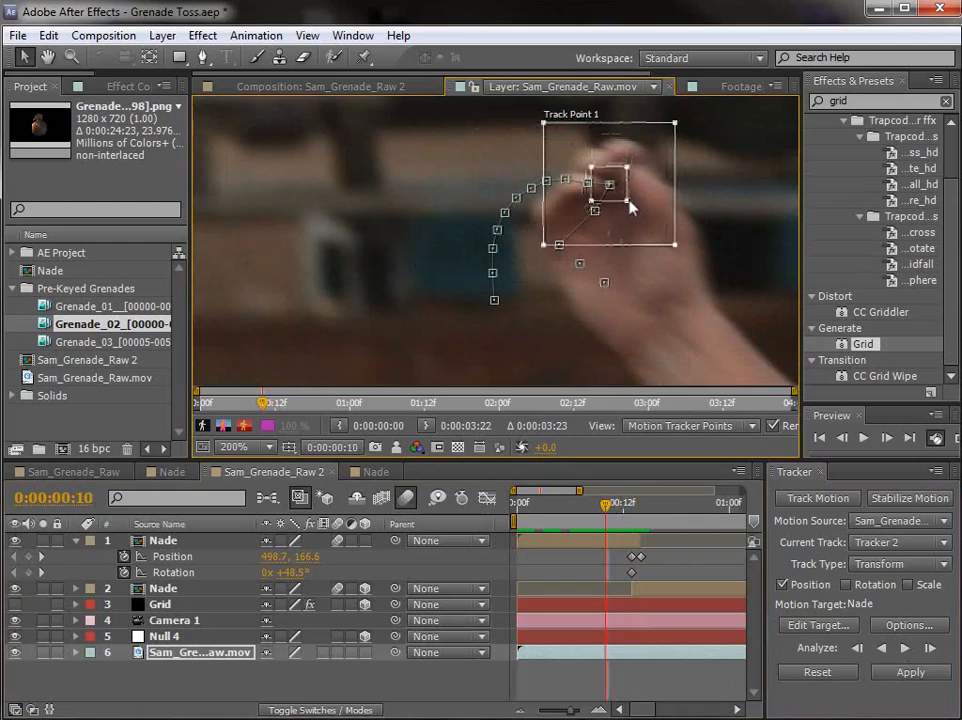
left_click(929, 648)
left_click(929, 648)
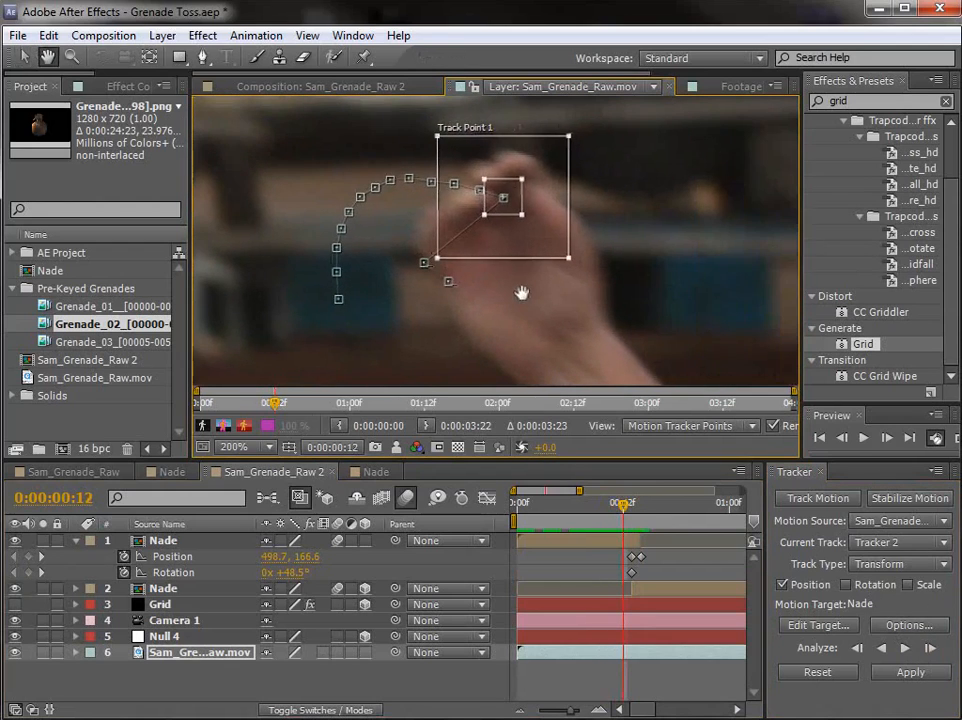
left_click(929, 648)
key("Page_Up")
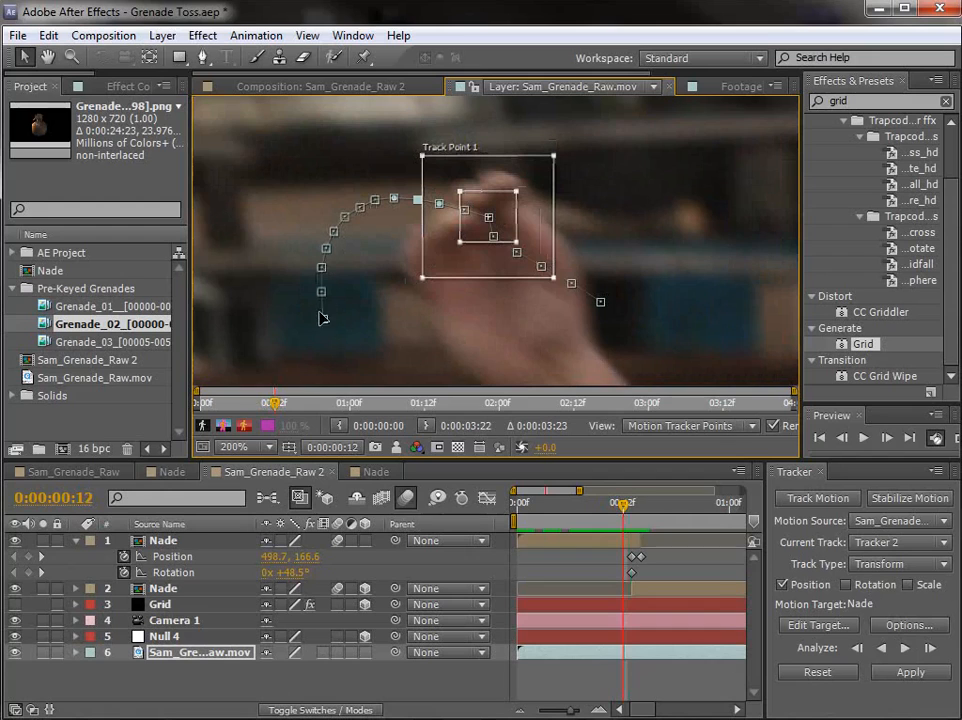
Step: Create a null object and rename it Hand
left_click(162, 35)
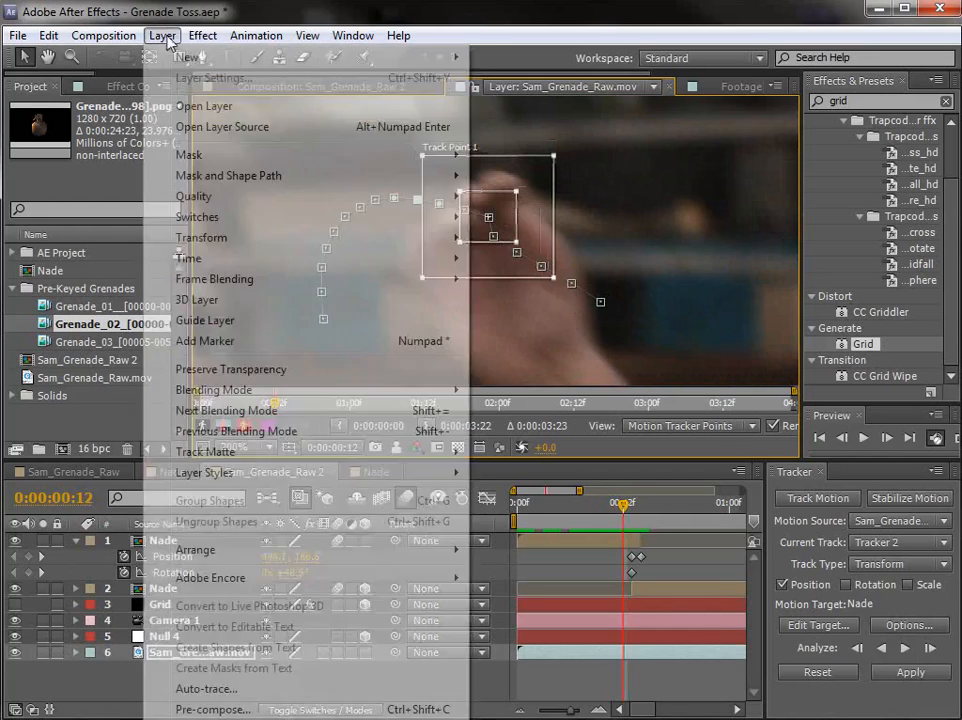
mouse_move(230, 58)
left_click(525, 142)
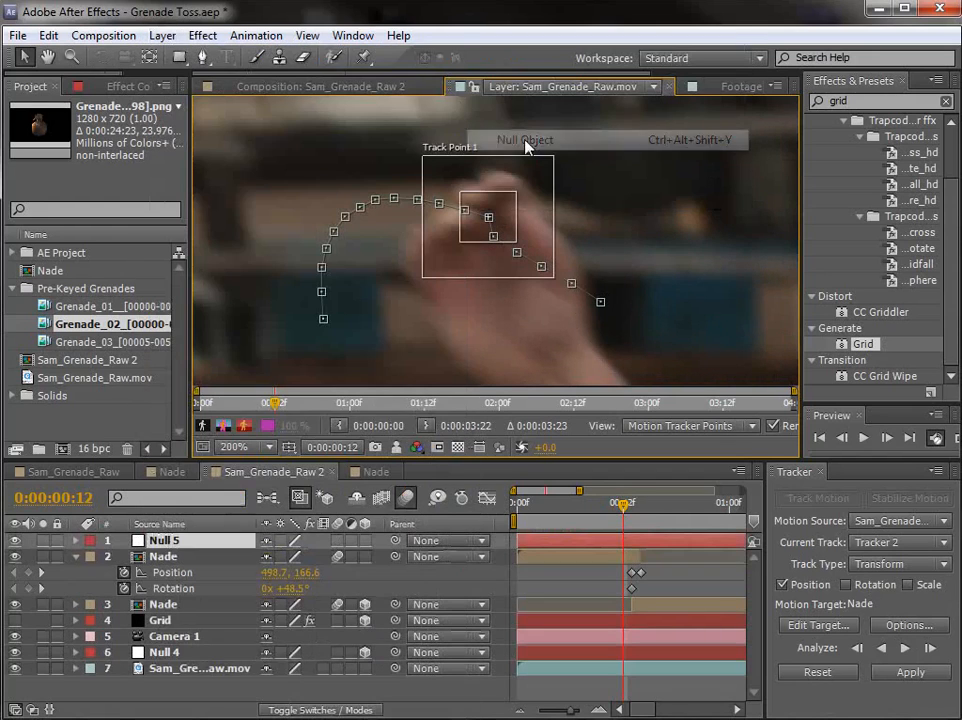
key("Return")
type("Hand")
key("Return")
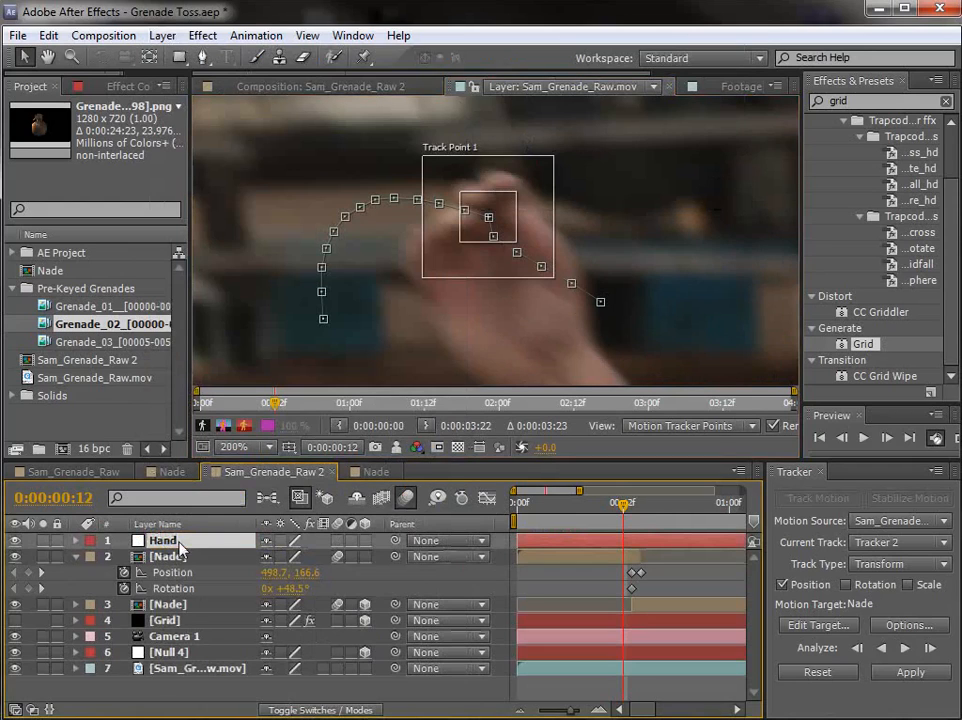
Step: Set the motion target to the Hand layer and apply the tracked motion to it
left_click(840, 634)
left_click(556, 335)
left_click(500, 354)
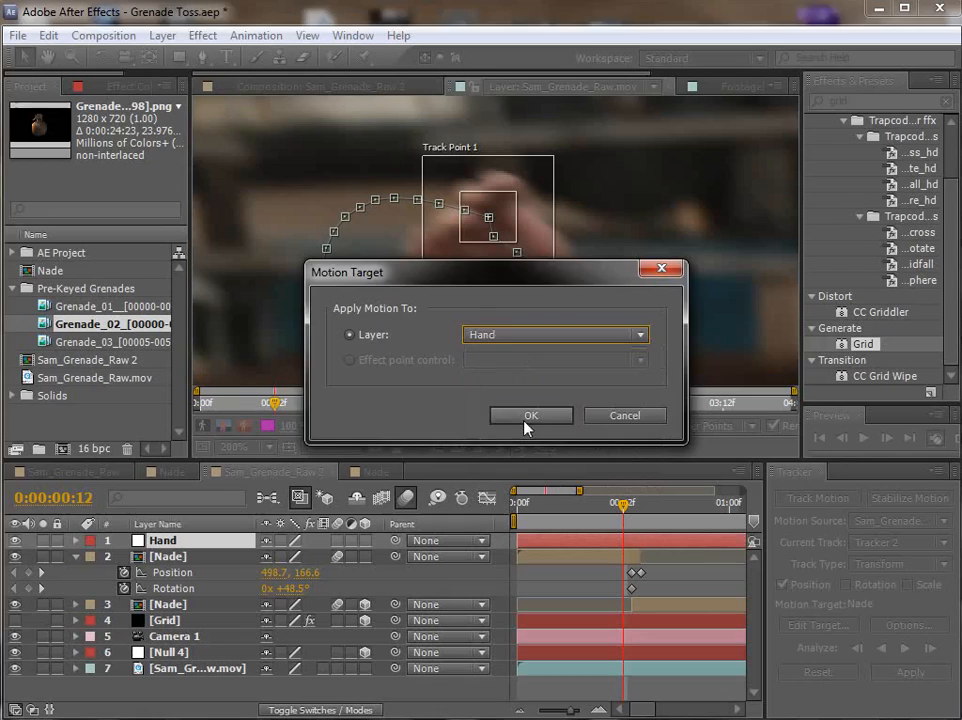
left_click(529, 419)
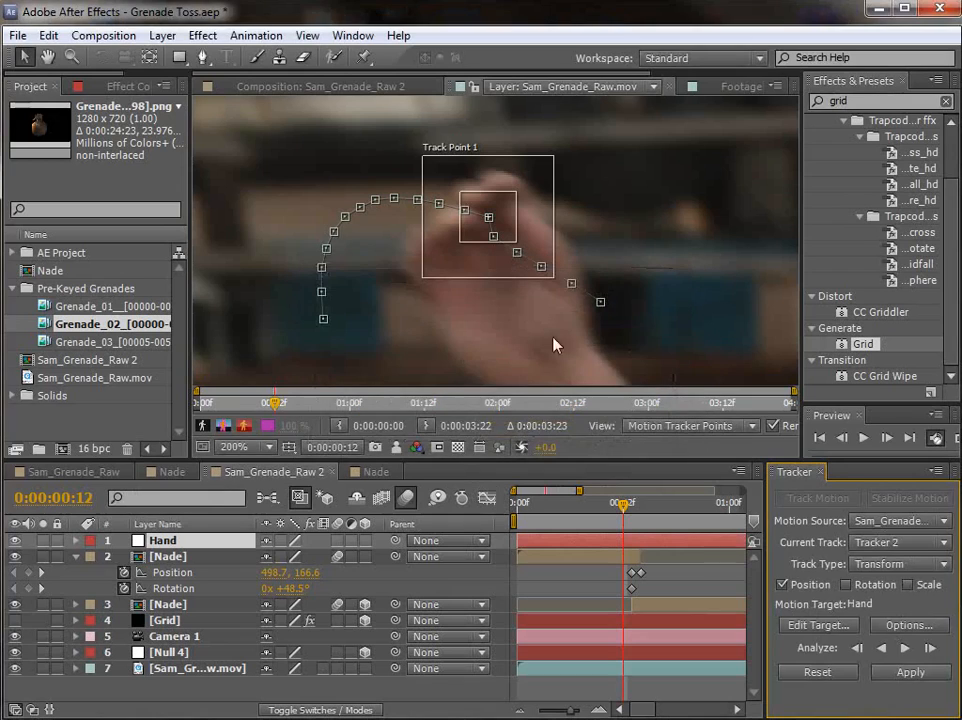
left_click(908, 673)
left_click(500, 380)
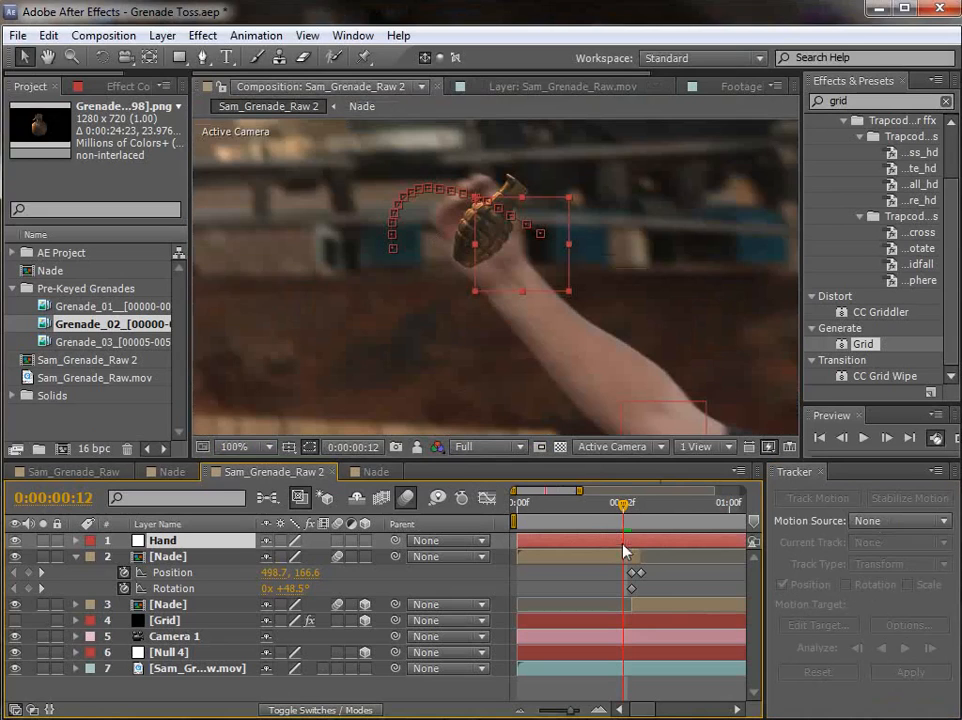
Step: Trim the end of the 2D grenade layer to 0:00:00:13, where the 3D grenade layer begins
mouse_move(622, 504)
left_mouse_down()
mouse_move(655, 507)
mouse_move(633, 512)
left_mouse_up()
left_click(611, 574)
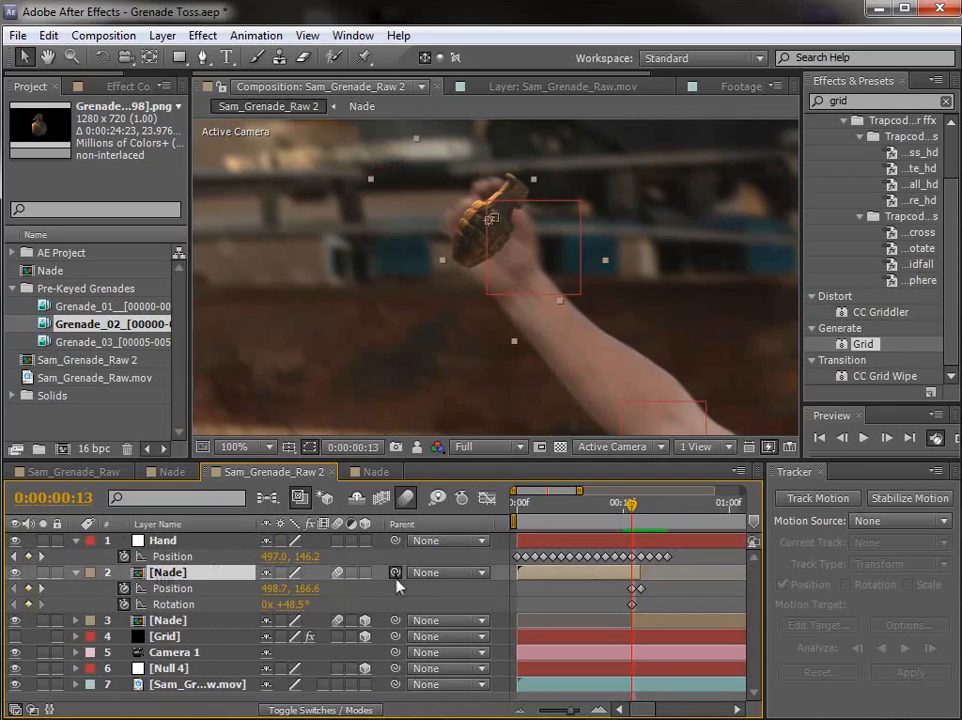
left_click(643, 608)
key("equal")
key("equal")
left_click_drag(668, 573, 636, 573)
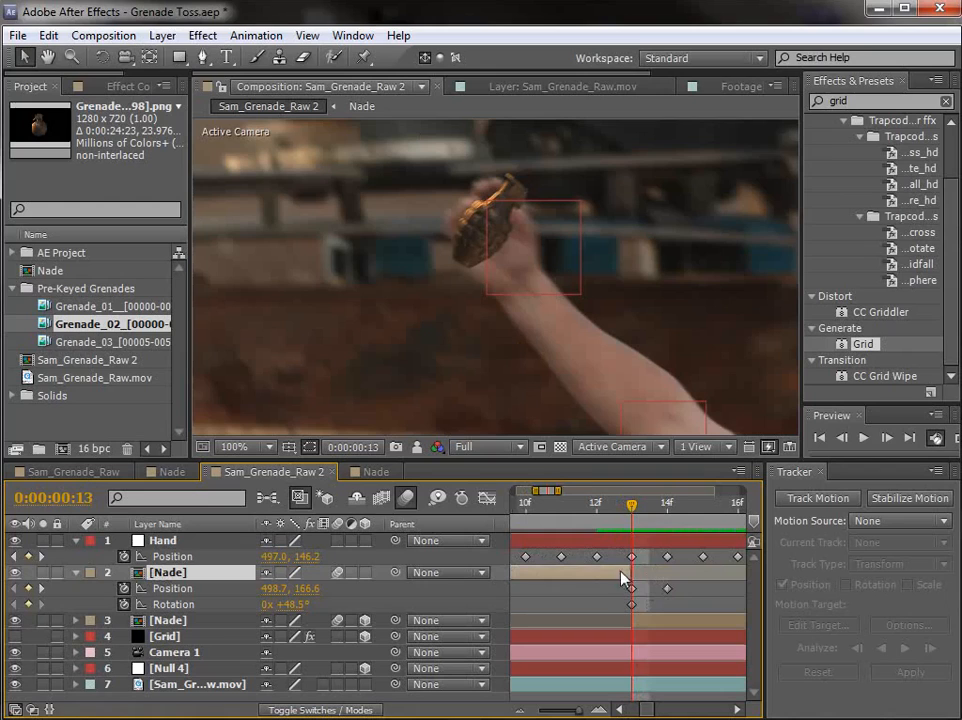
key("Page_Up")
key("Page_Down")
Step: Parent the 2D grenade layer to the Hand null at 0:00:00:13, keeping its end trimmed to that frame, and check the handover
left_click_drag(640, 573, 669, 573)
left_click_drag(397, 577, 175, 541)
left_click(665, 577)
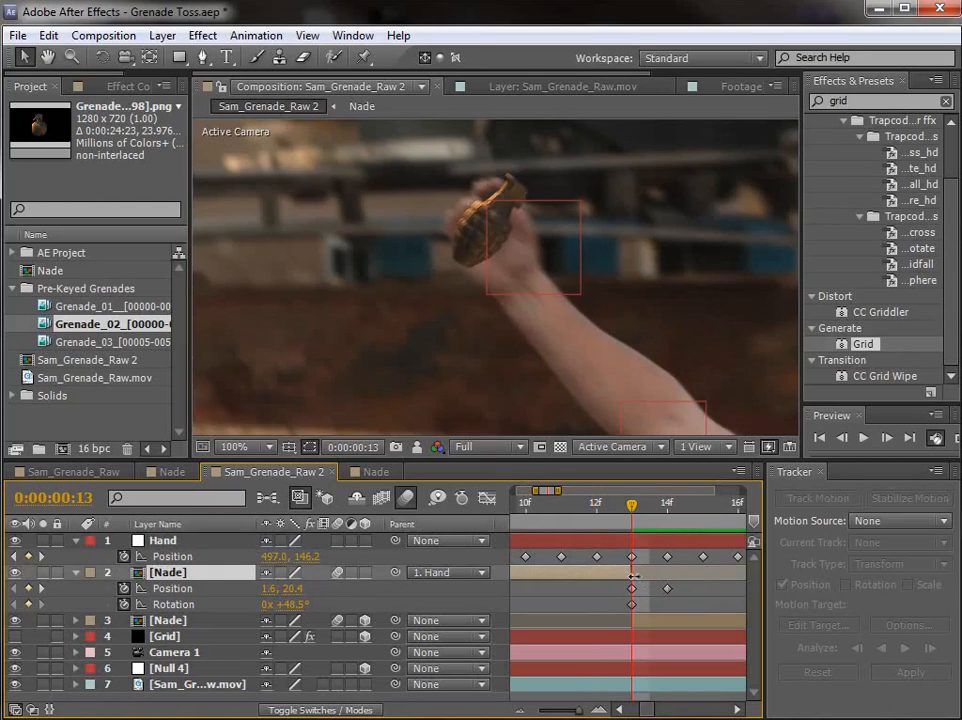
key("Page_Up")
key("Page_Up")
key("space")
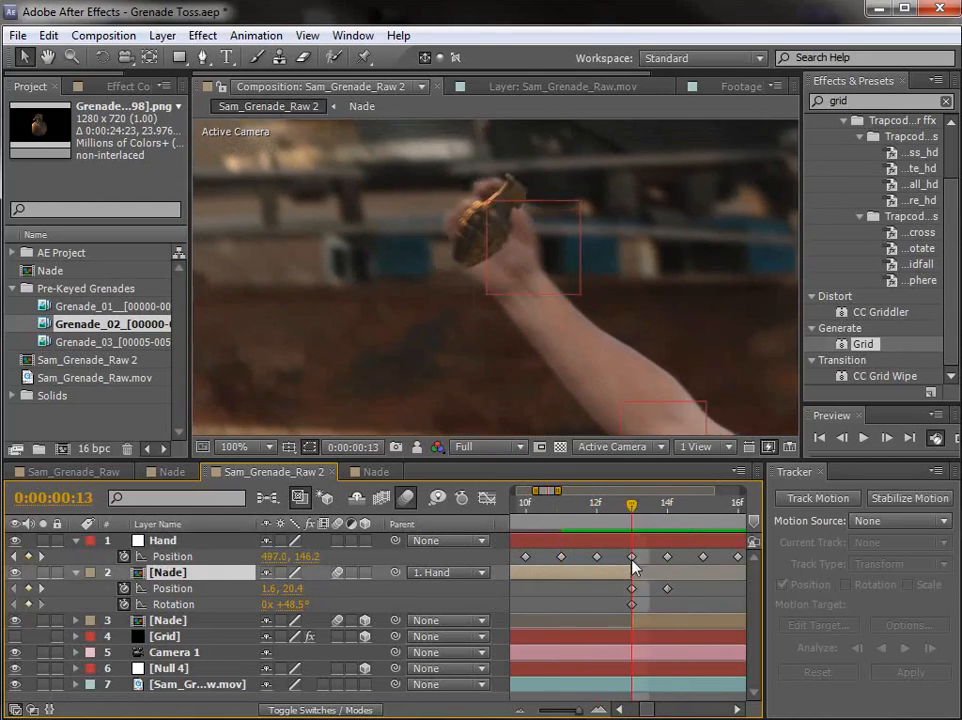
Step: Keyframe the 2D grenade's rotation at the first frame to 35.5° so it sits in the fist
key("minus")
key("minus")
left_click_drag(549, 537, 537, 513)
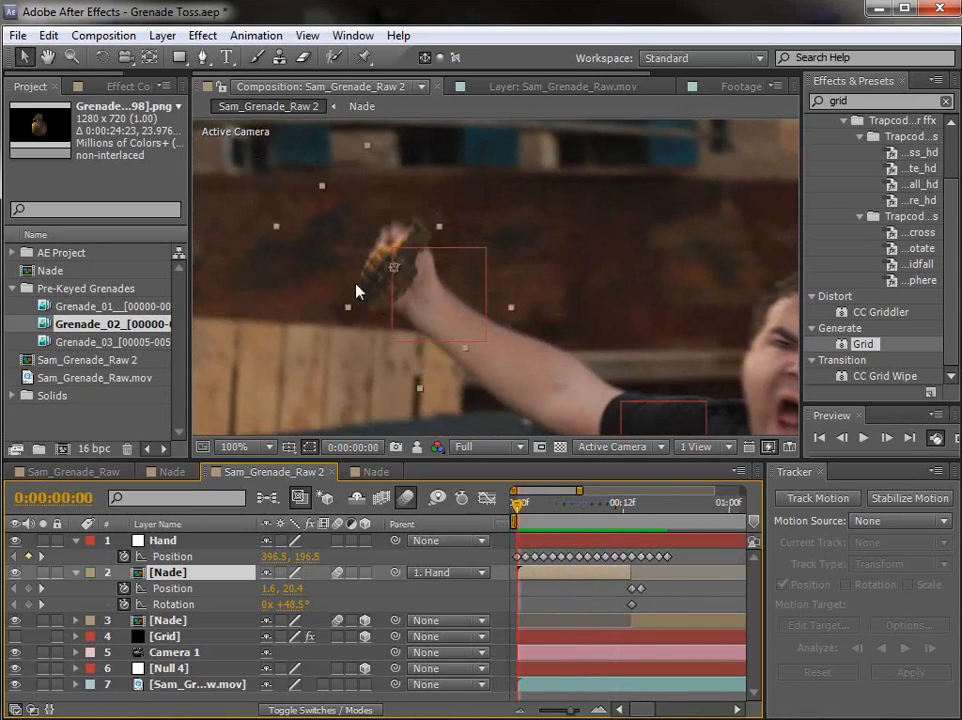
scroll(399, 289, "up", 2)
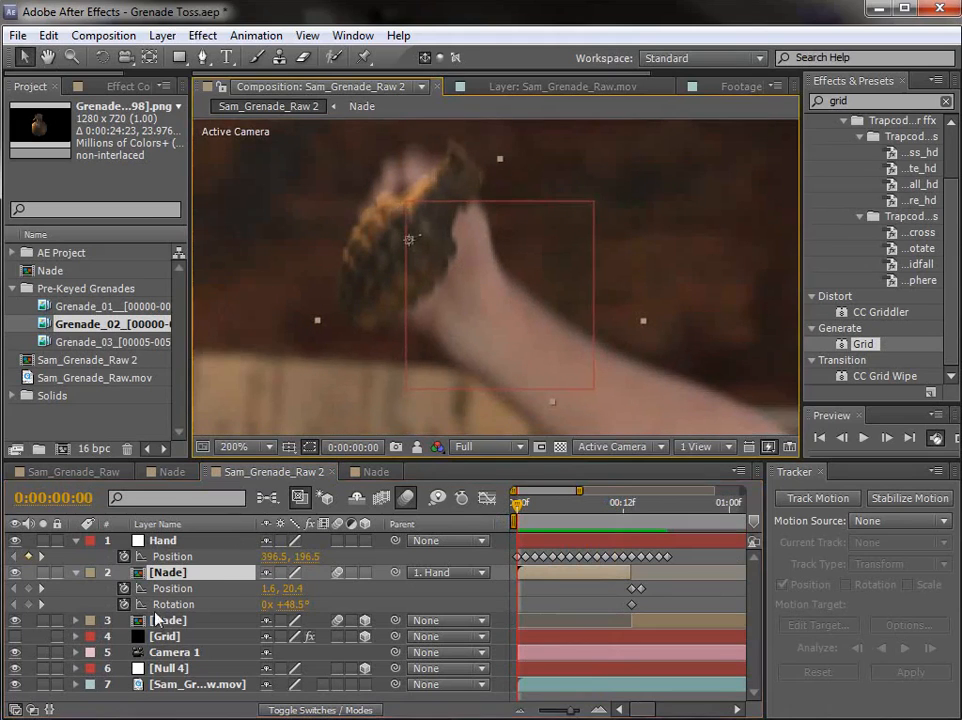
left_click_drag(298, 607, 283, 604)
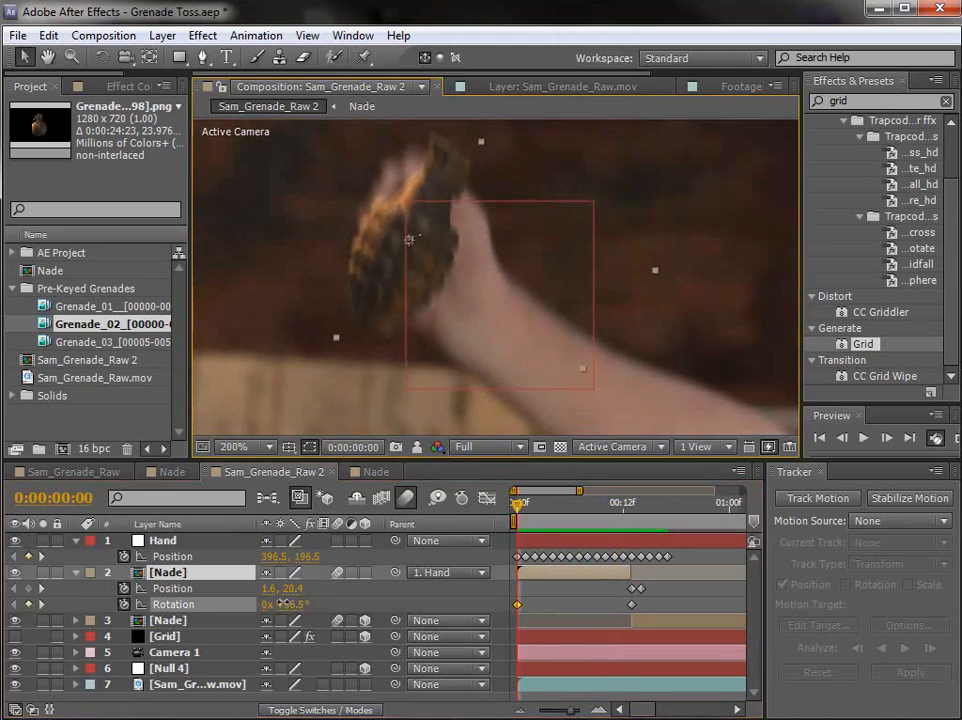
Step: Keyframe the 2D grenade's scale at 0:00:00:13, set it to 17% at the first frame, and preview the throw
key("shift+s")
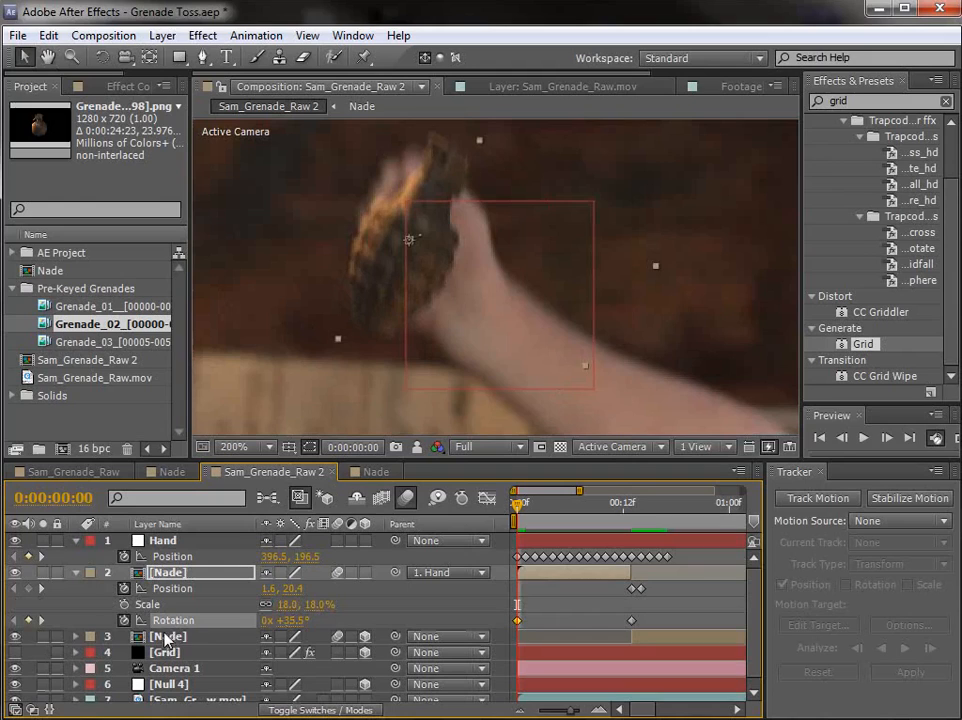
left_click(123, 605)
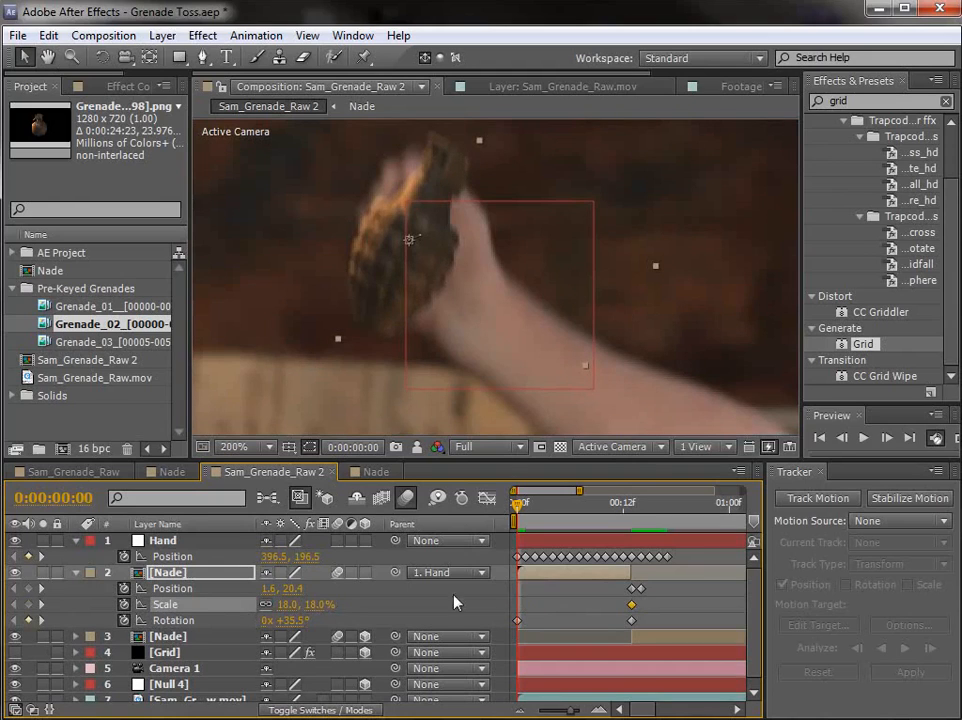
left_click_drag(316, 604, 314, 604)
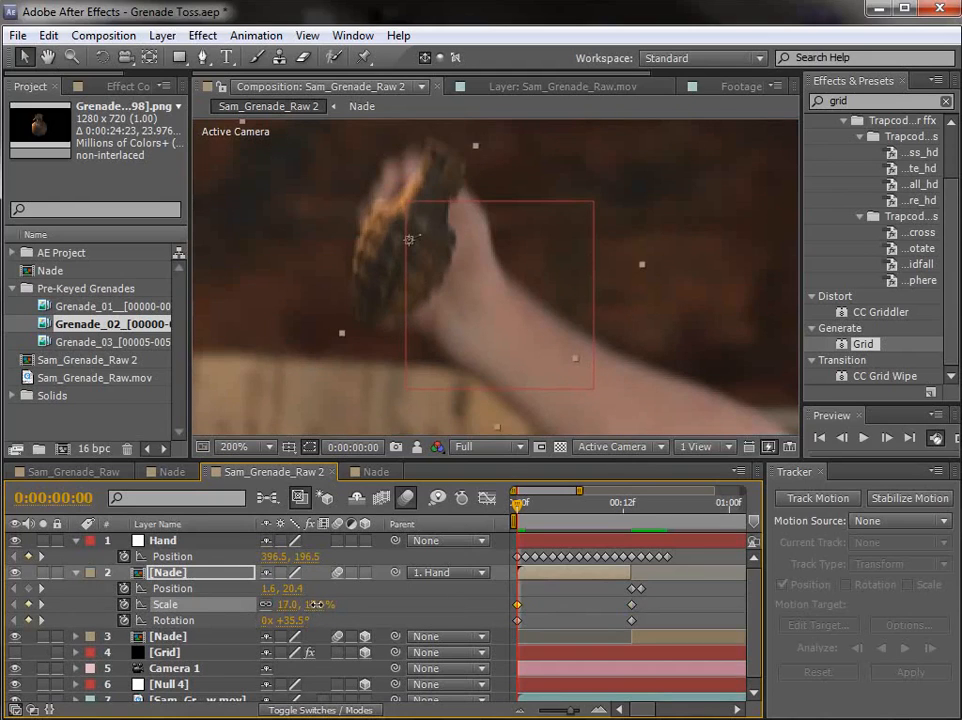
left_click_drag(532, 514, 510, 532)
key("space")
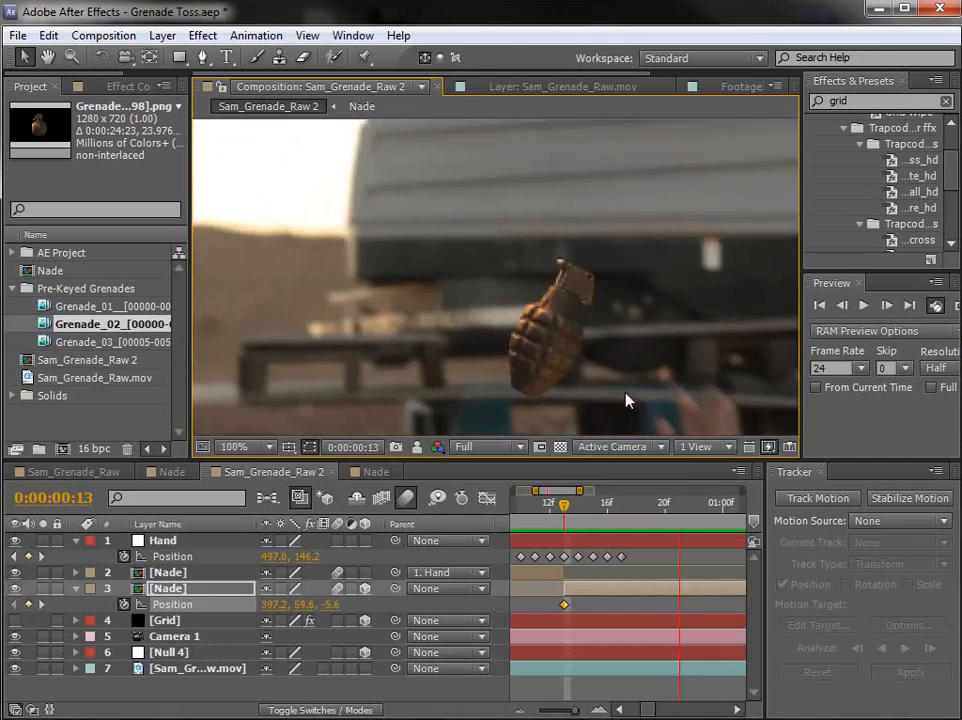
key("space")
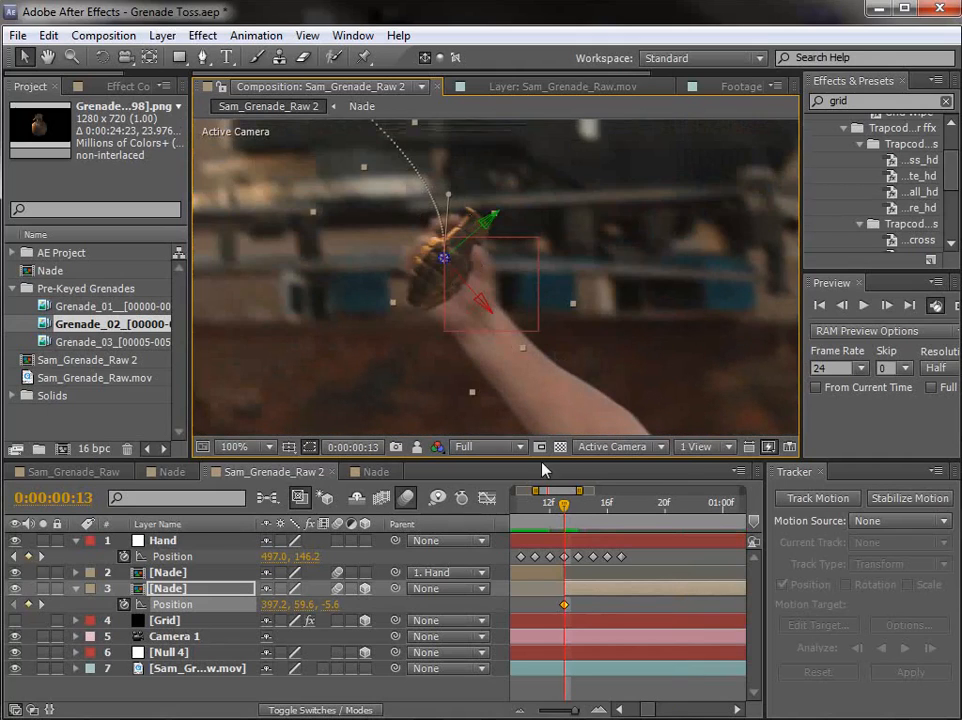
Step: Hide the layer controls in the composition view and collapse the layers' open properties in the timeline
scroll(495, 318, "down", 2)
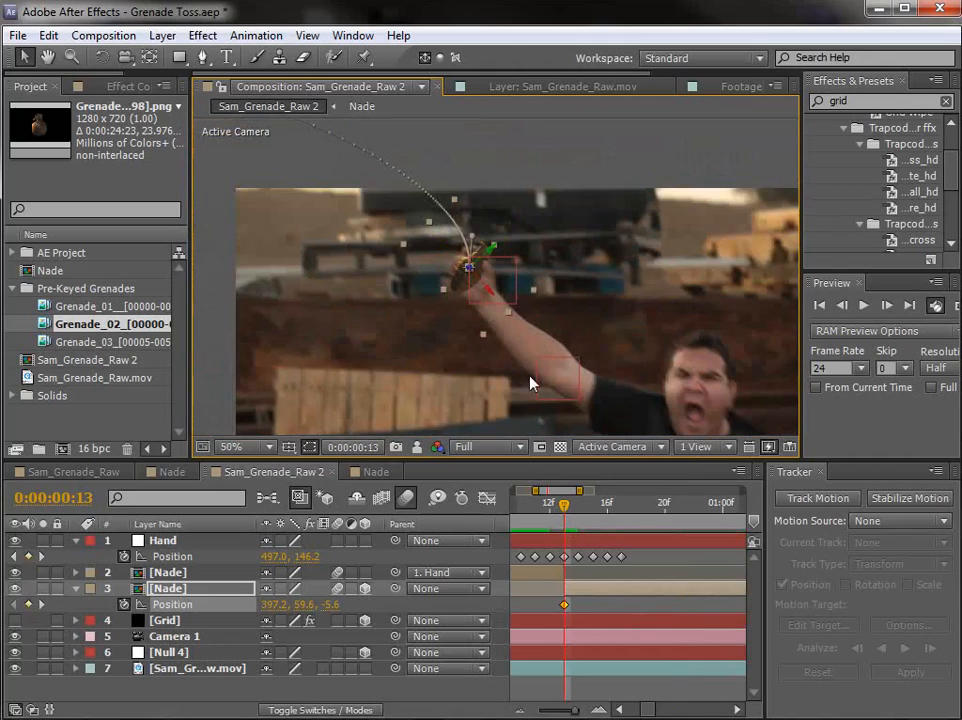
key("ctrl+shift+h")
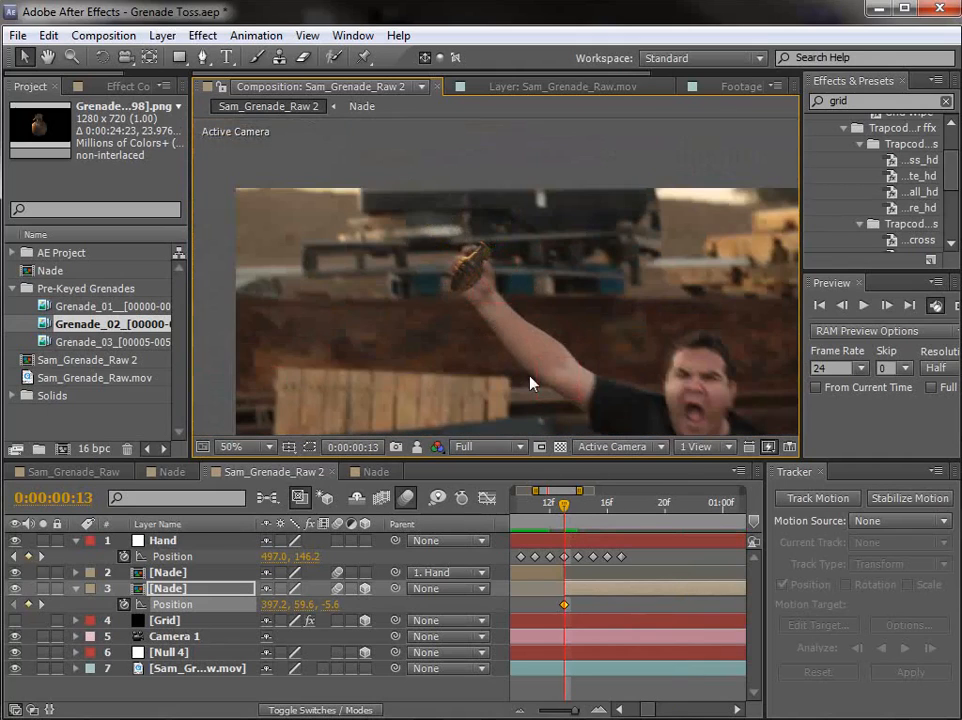
key("ctrl+a")
left_click(77, 589)
left_click(565, 658)
key("minus")
key("minus")
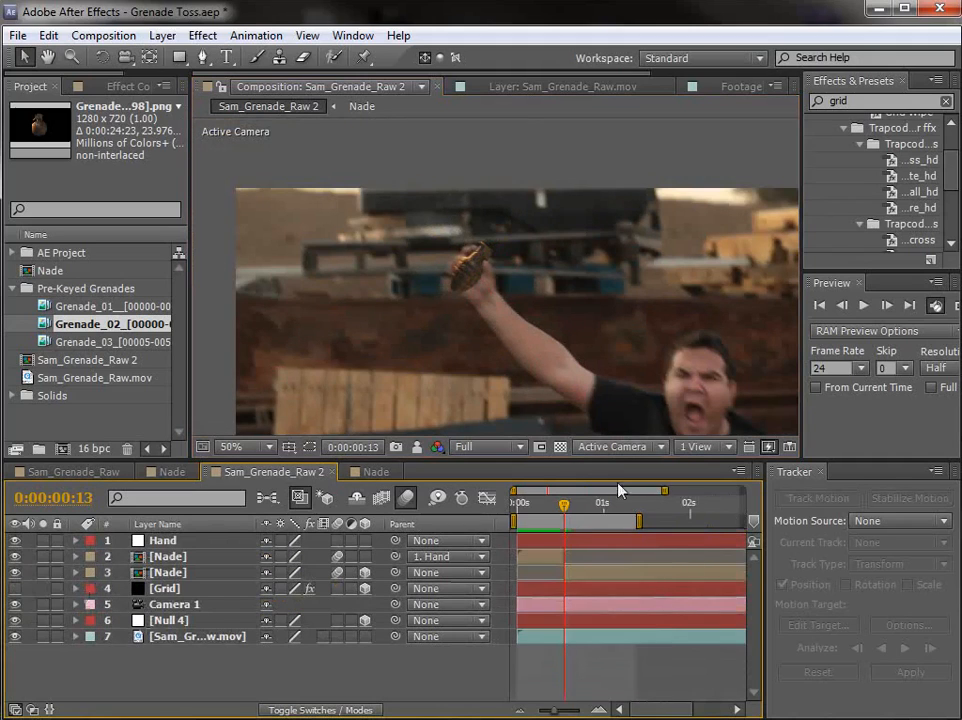
Step: Return to the first frame with the hand and grenade in close view, and save the project
key("Home")
key("equal")
key("equal")
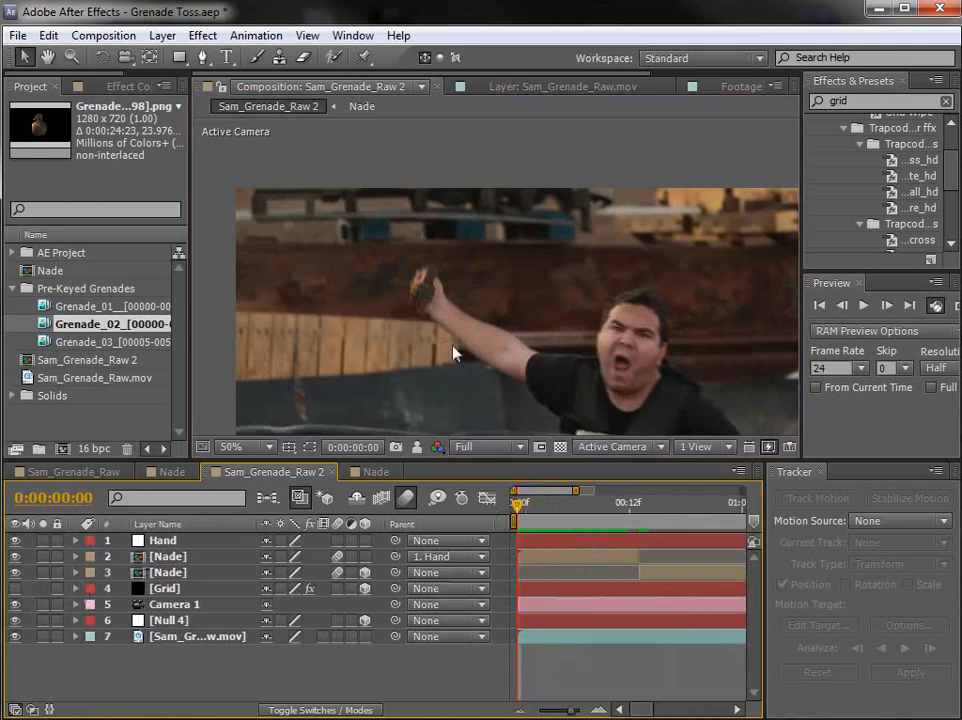
scroll(453, 353, "up", 3)
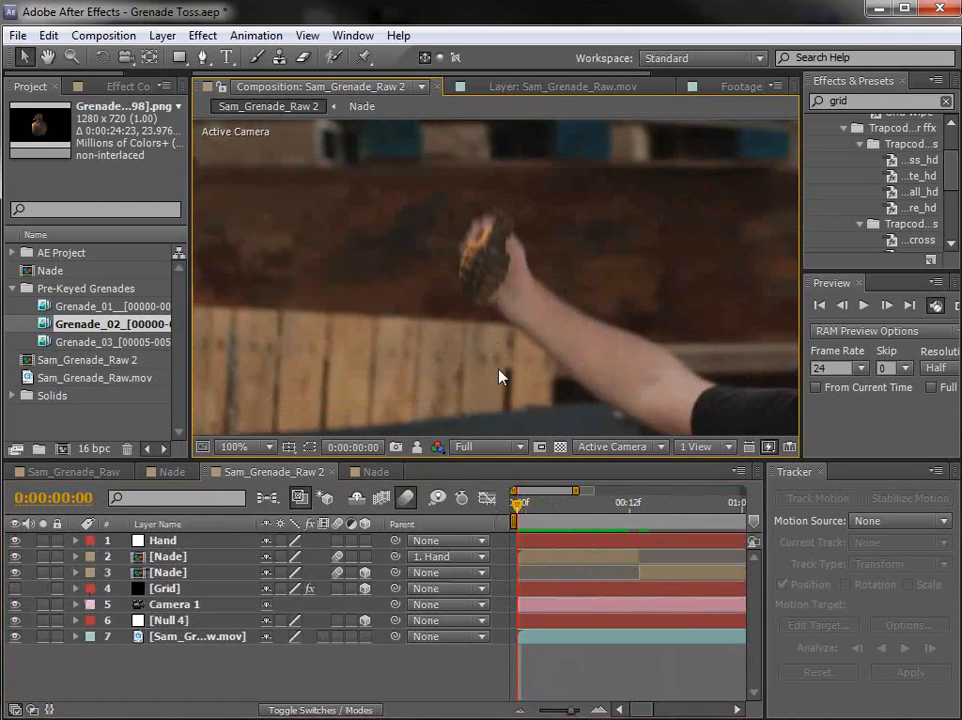
key("ctrl+s")
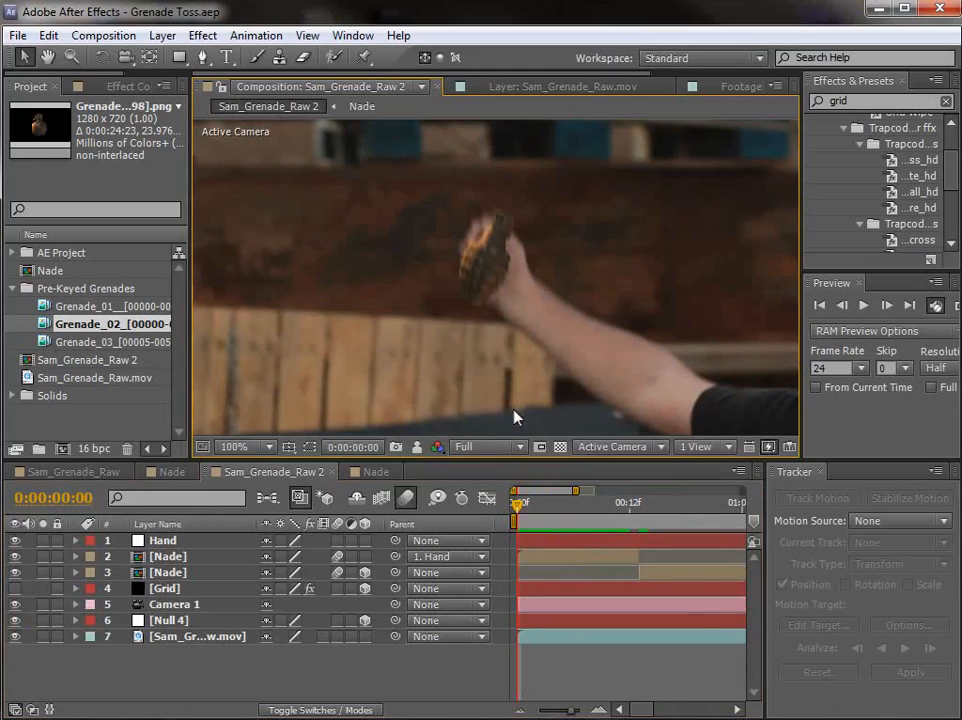
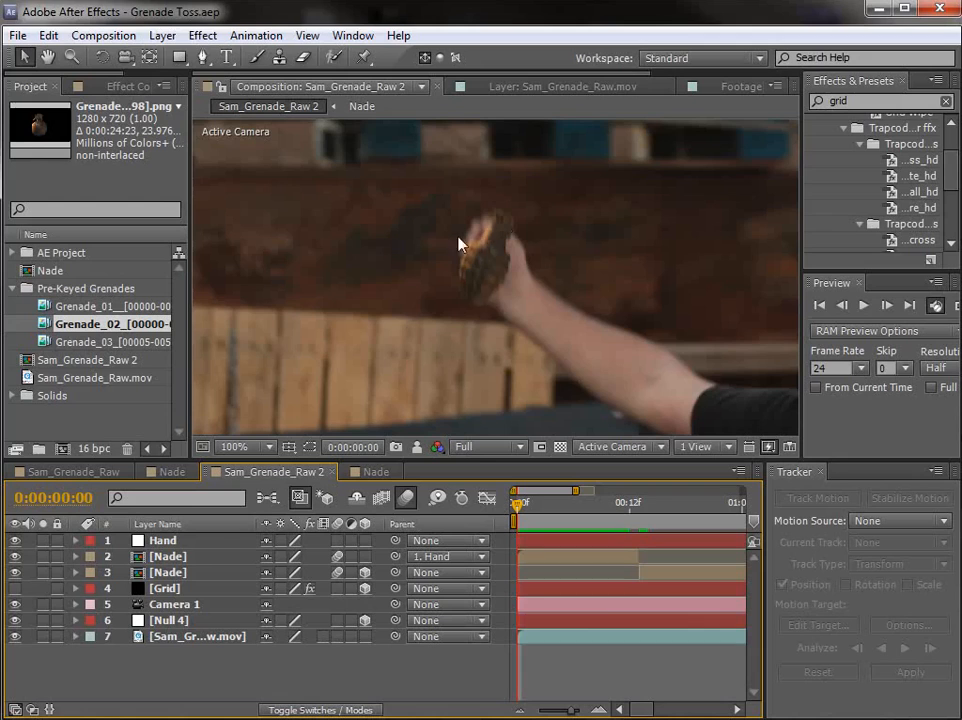
Step: Duplicate the Sam_Grenade_Raw.mov footage layer and move the copy directly above both Nade layers
left_click(200, 637)
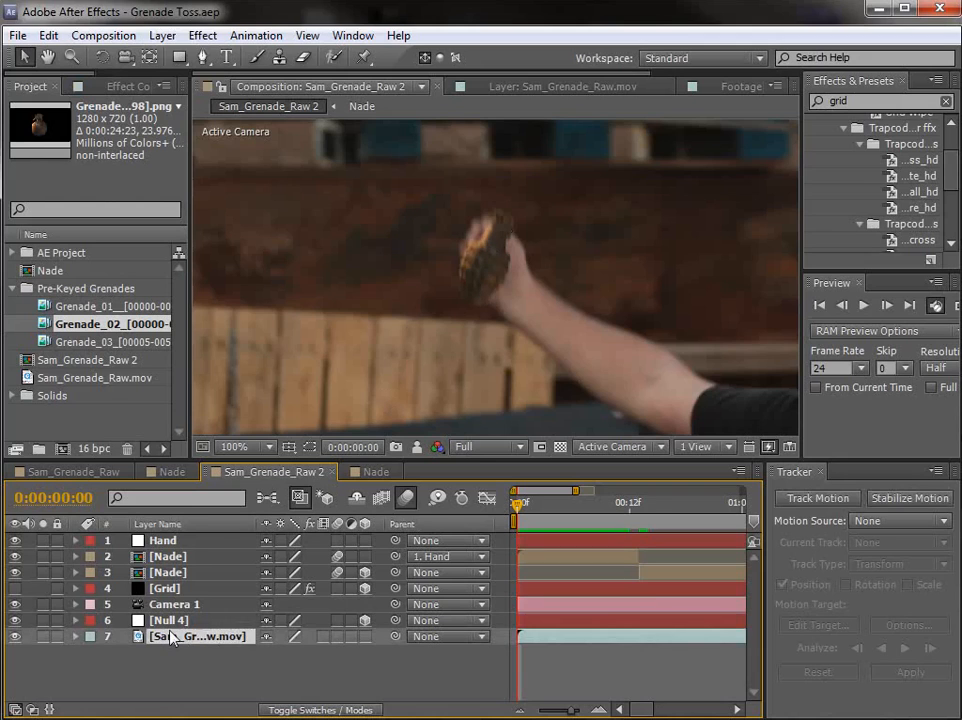
left_click(48, 35)
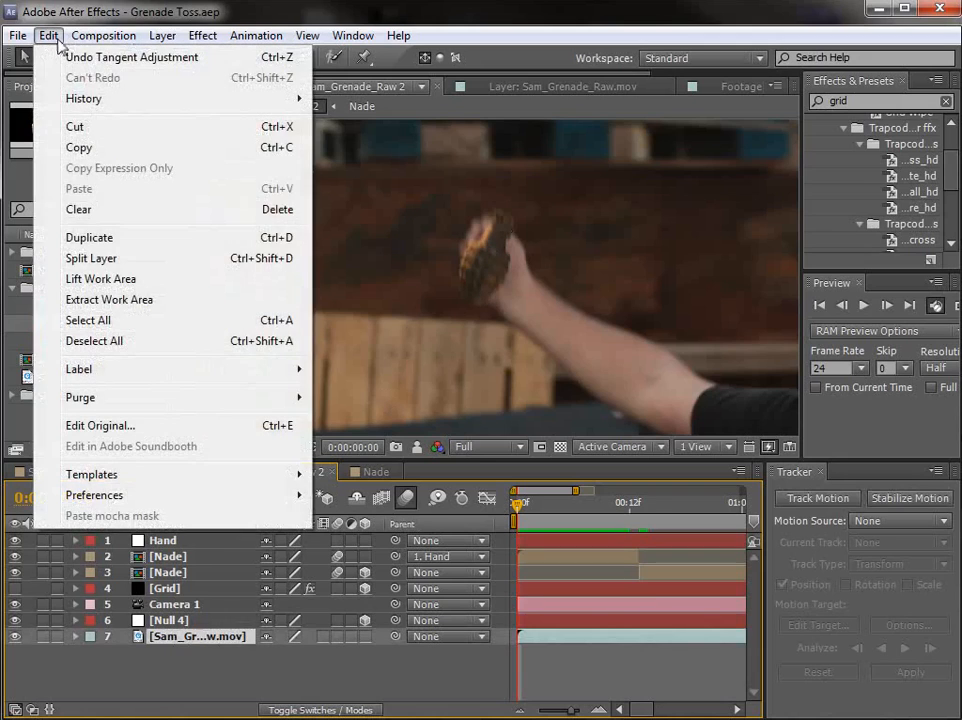
left_click(106, 244)
left_click_drag(168, 643, 161, 556)
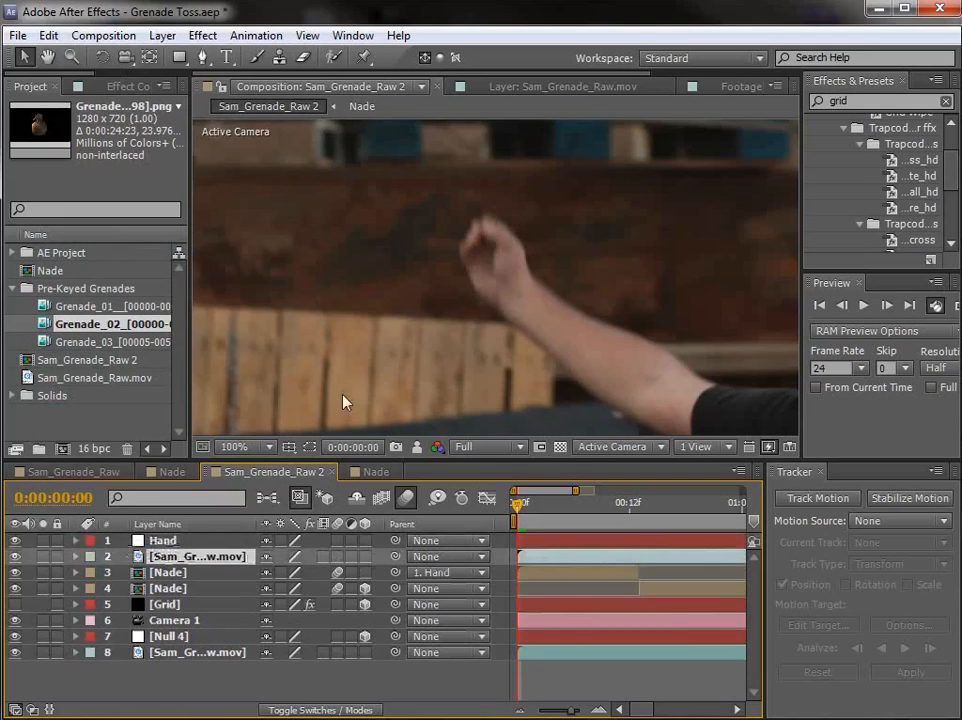
left_click(15, 557)
left_click(15, 557)
Step: Create a red FF0000 solid named Fingers, place it directly above the duplicated footage, and hide it
left_click(162, 35)
mouse_move(180, 57)
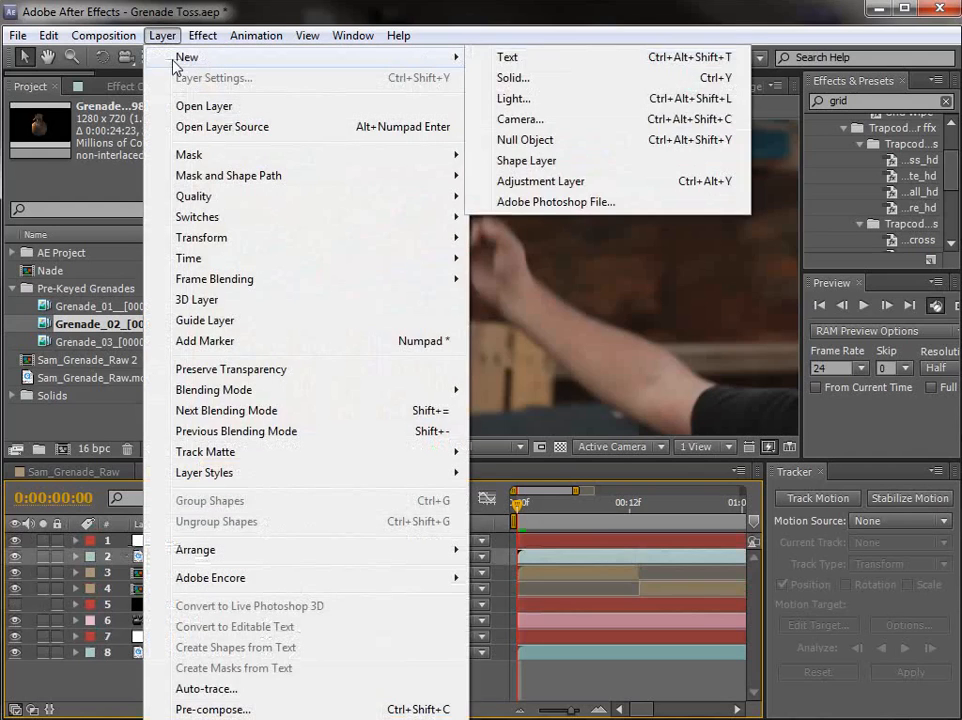
left_click(519, 79)
left_click(376, 434)
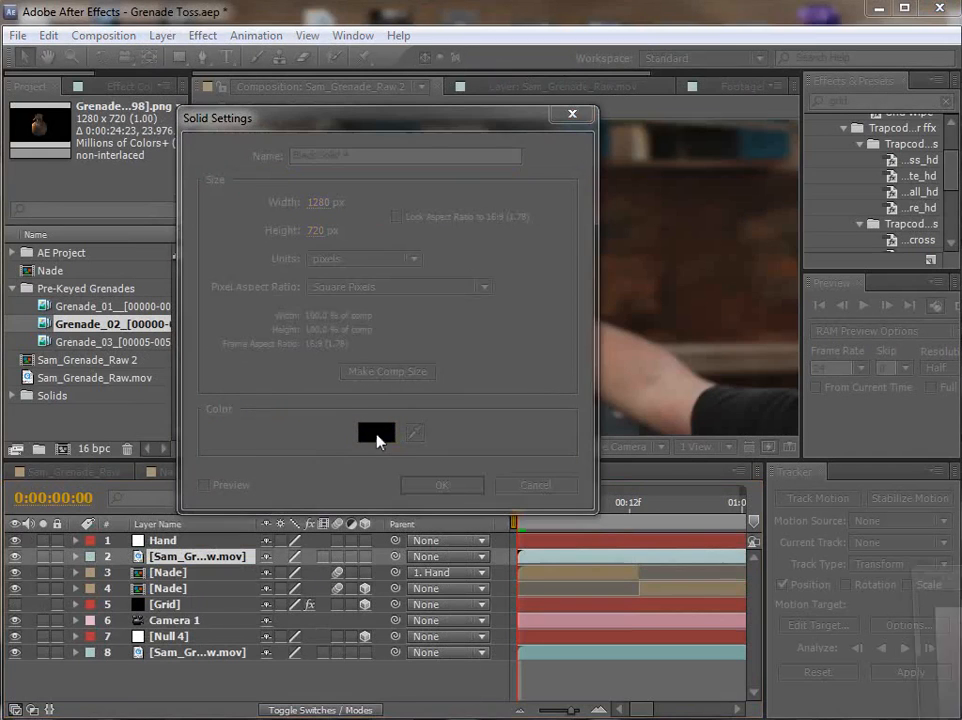
left_click(958, 630)
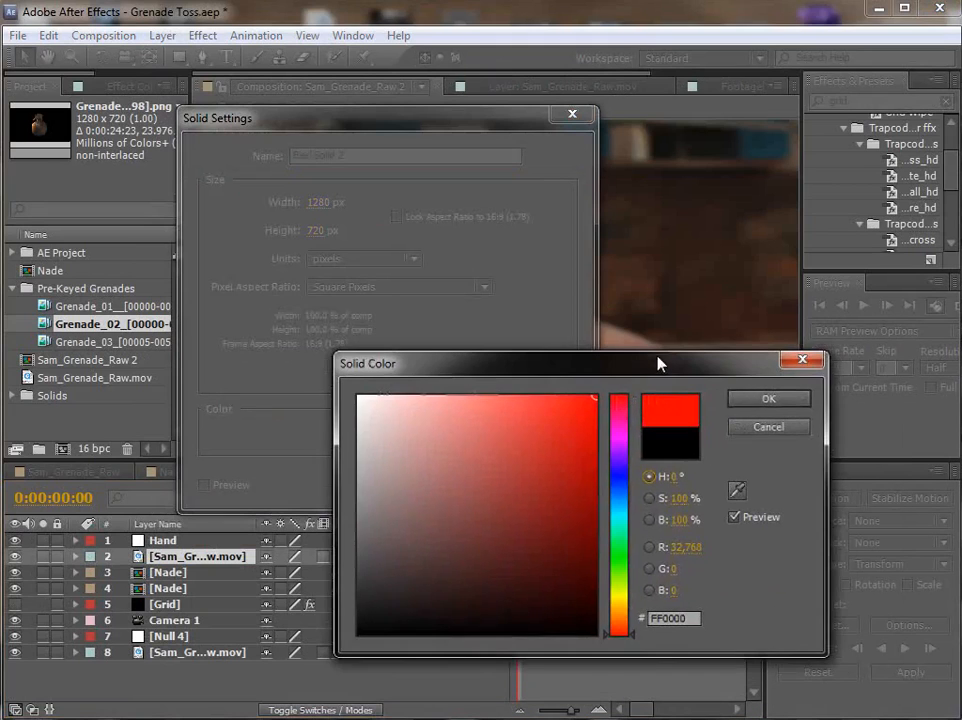
left_click(766, 400)
type("Fingers")
key("Return")
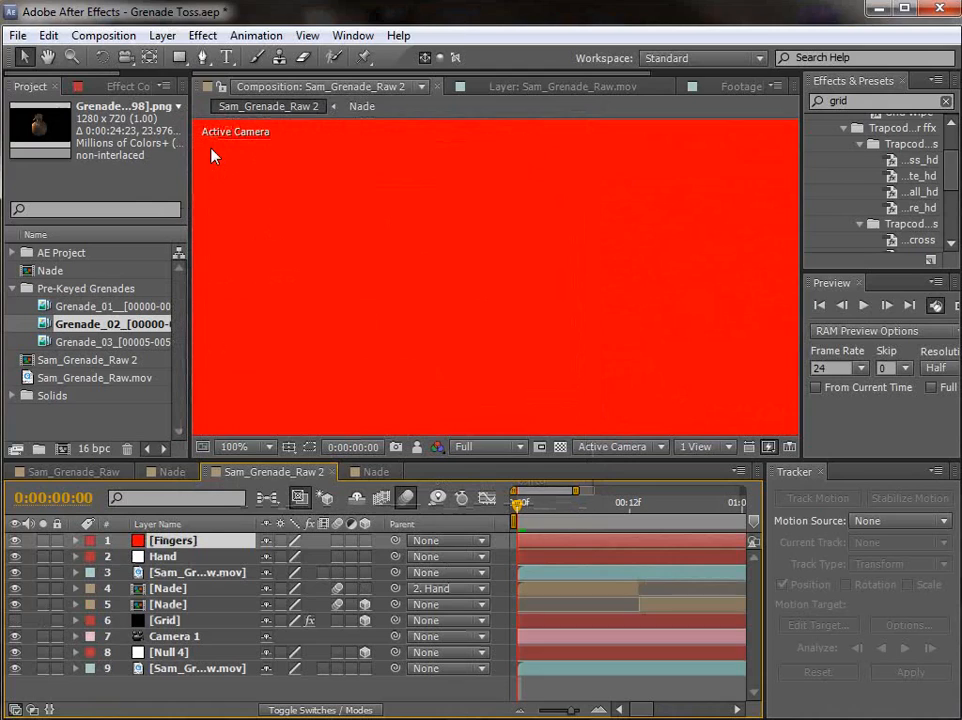
left_click_drag(158, 545, 181, 573)
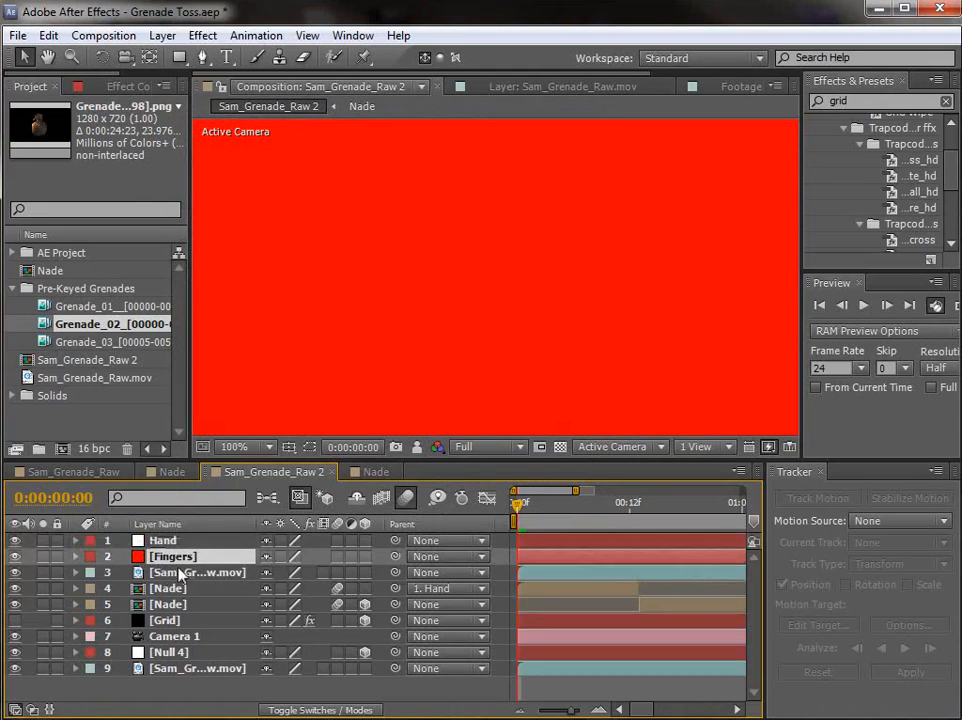
left_click(15, 556)
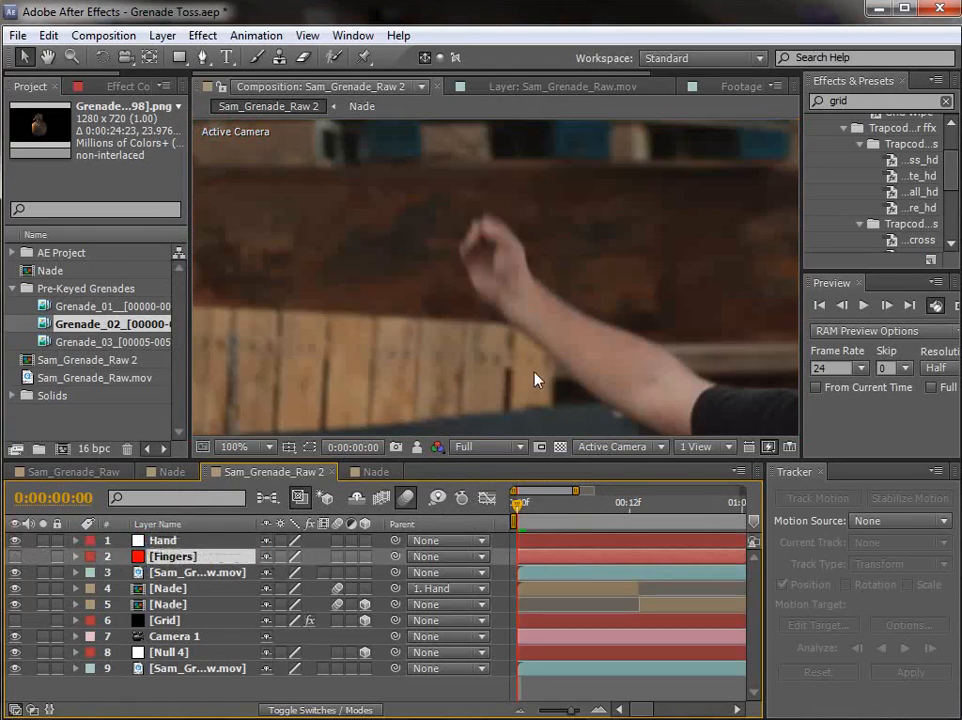
Step: Draw a closed curved Pen mask on the Fingers solid around the thumb and near side of the fist at the first frame
left_click(202, 57)
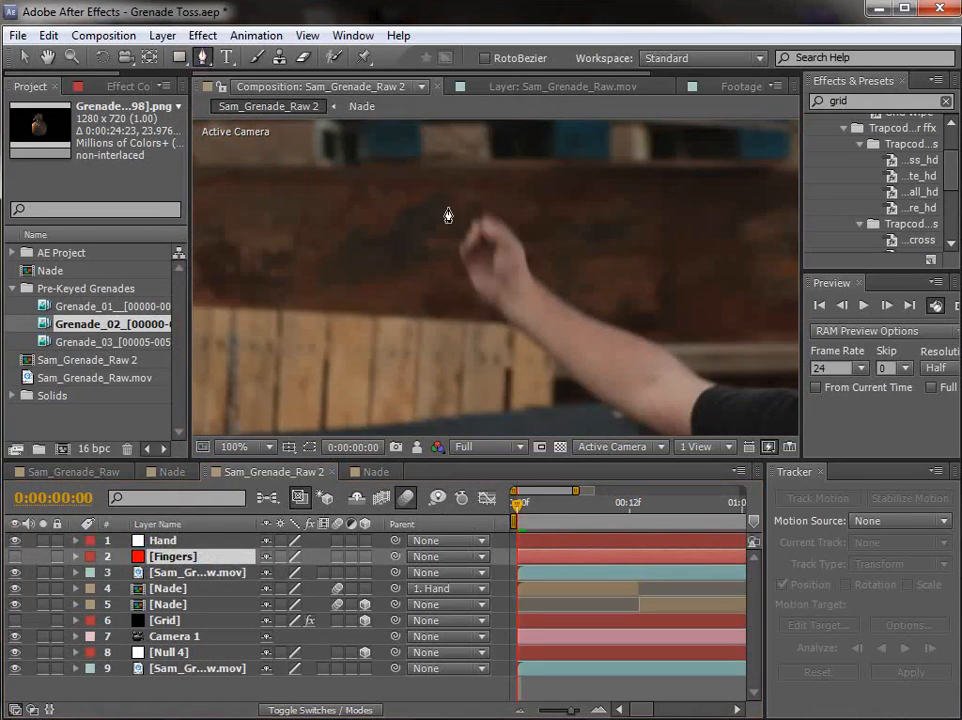
key("period")
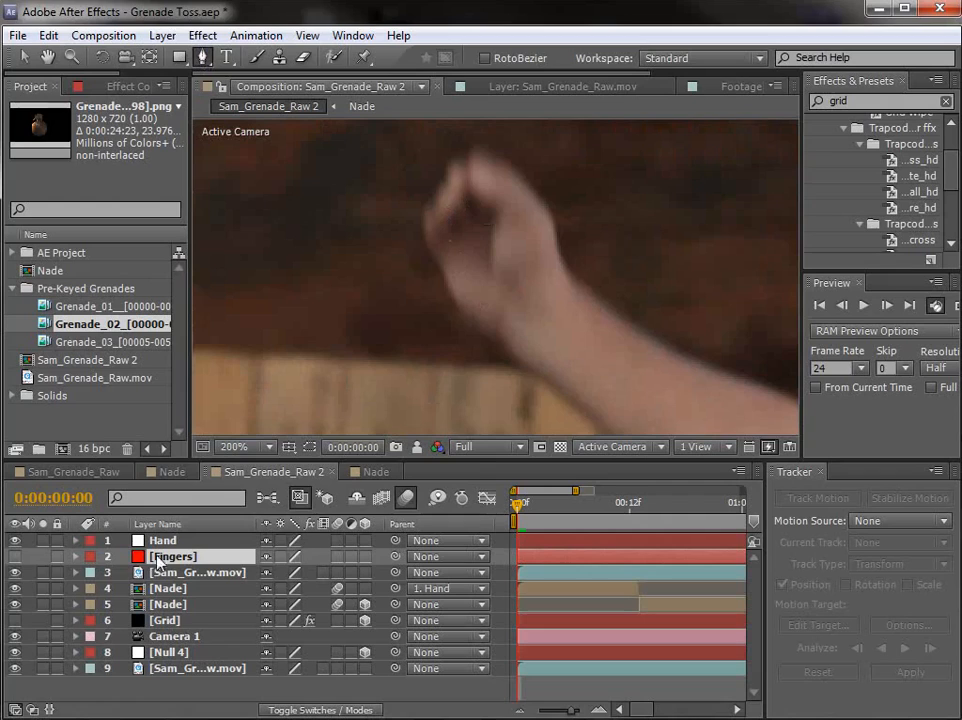
left_click_drag(566, 220, 552, 275)
scroll(510, 245, "up", 1)
left_click_drag(498, 234, 470, 288)
left_click(416, 218)
left_click_drag(418, 263, 503, 267)
left_click_drag(458, 321, 537, 376)
left_click_drag(541, 337, 551, 322)
left_click_drag(577, 280, 568, 210)
left_click_drag(543, 192, 536, 189)
left_click_drag(592, 159, 638, 273)
mouse_move(547, 256)
left_mouse_down()
mouse_move(521, 244)
mouse_move(542, 256)
left_mouse_up()
left_click(476, 243)
key("v")
scroll(539, 252, "down", 1)
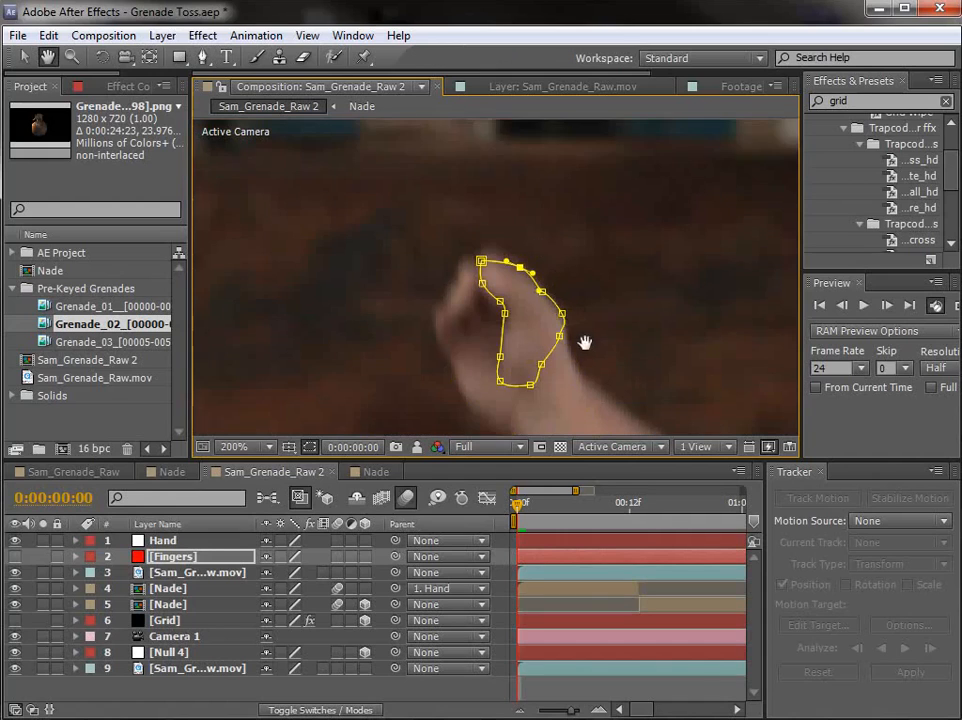
left_click_drag(584, 341, 571, 303)
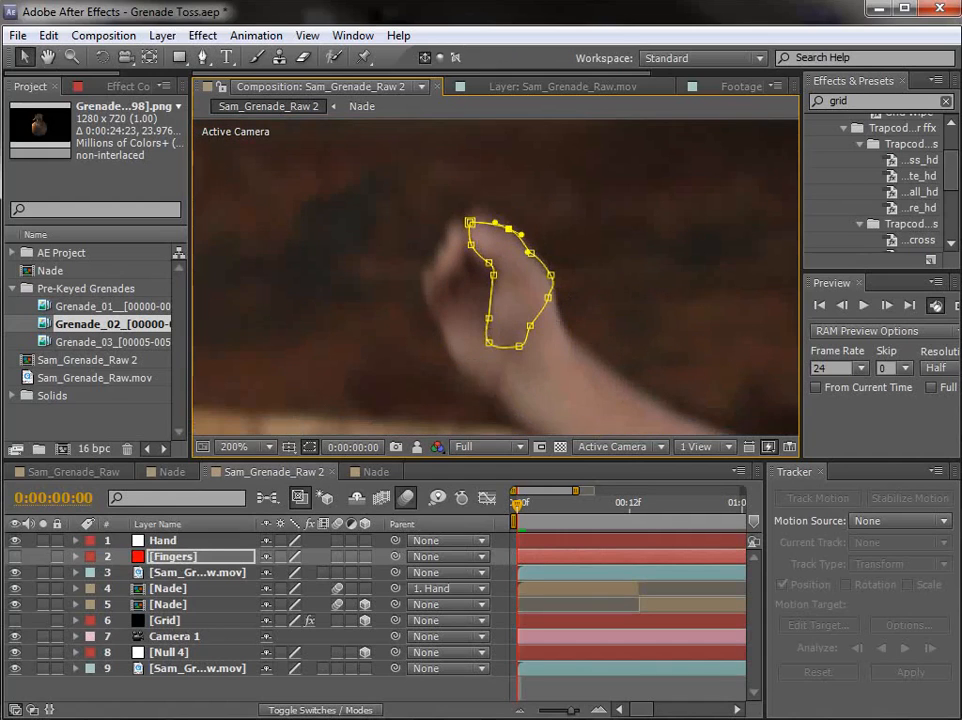
Step: Enable motion blur on the Fingers solid and set the duplicated footage's track matte to Alpha Matte "[Fingers]"
left_click(337, 557)
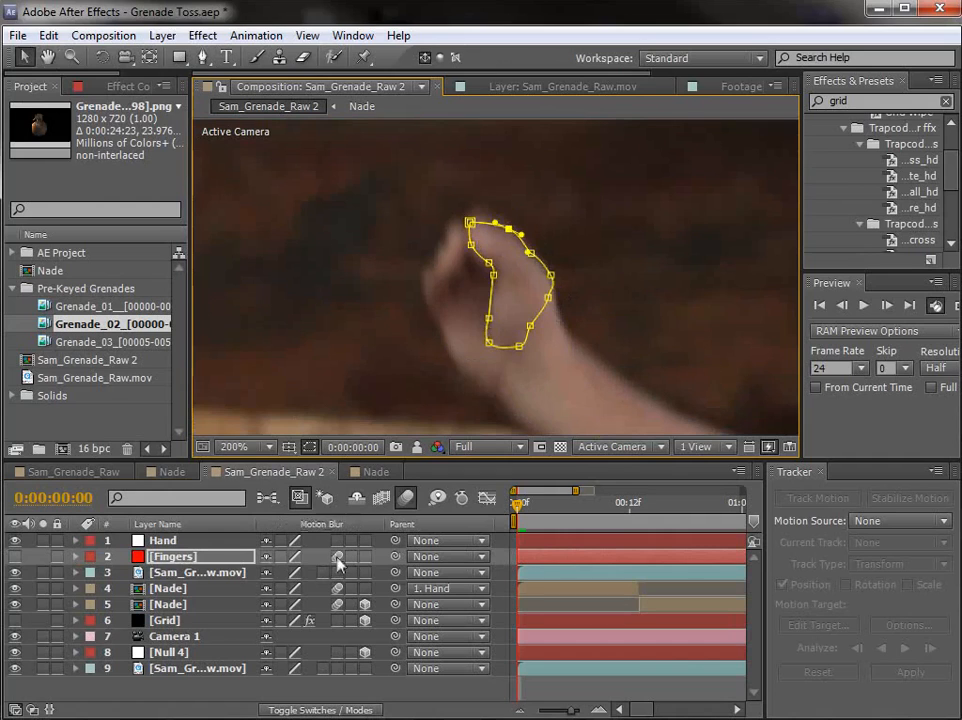
left_click(182, 575)
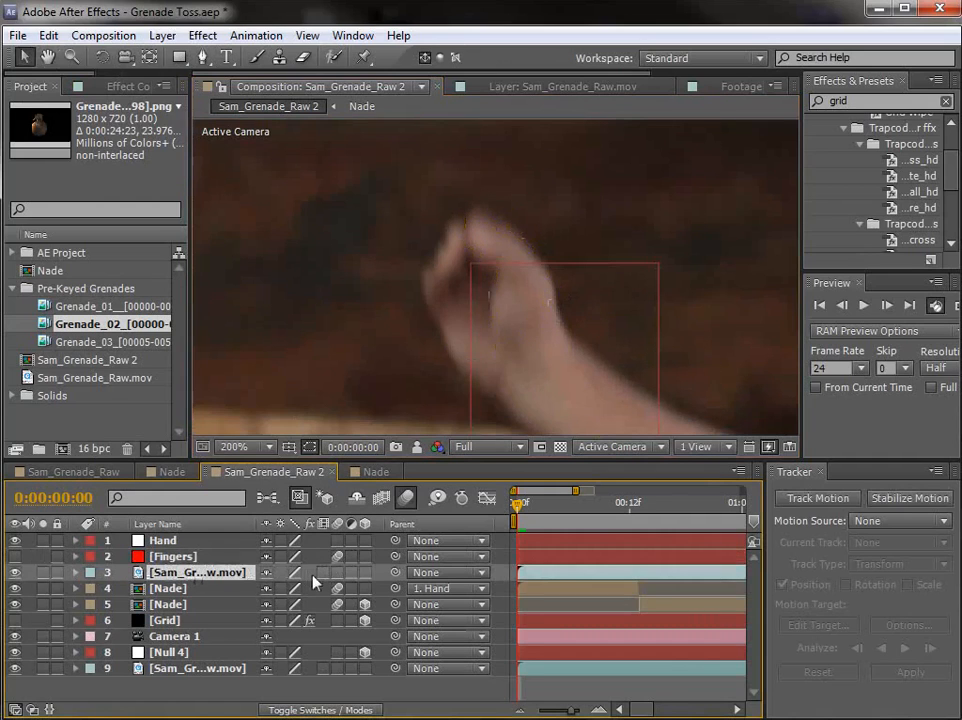
key("F4")
left_click(370, 572)
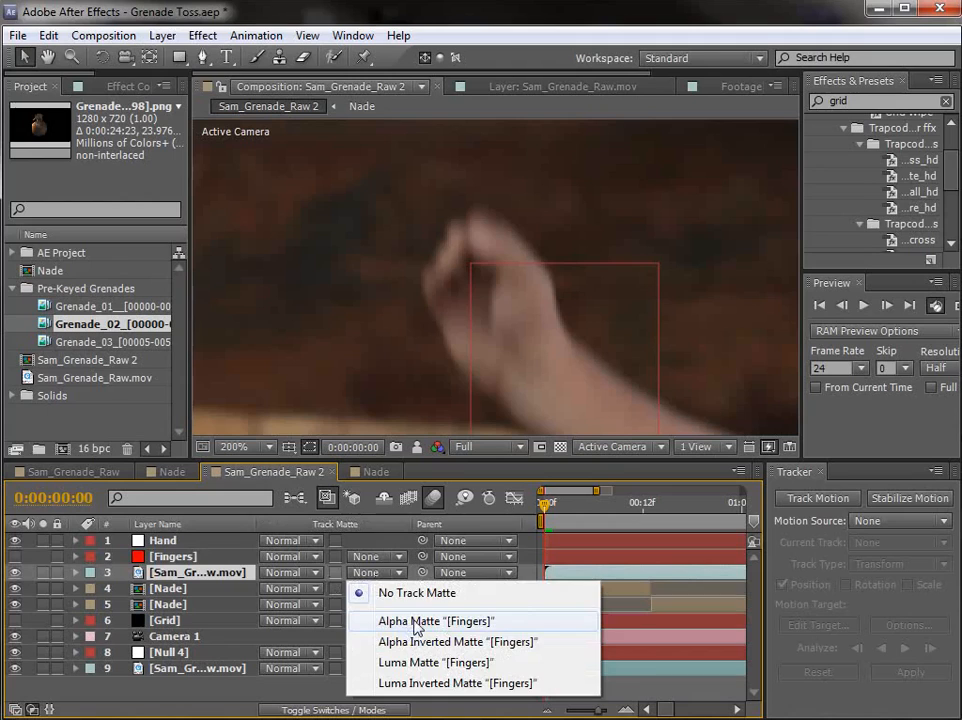
left_click(418, 622)
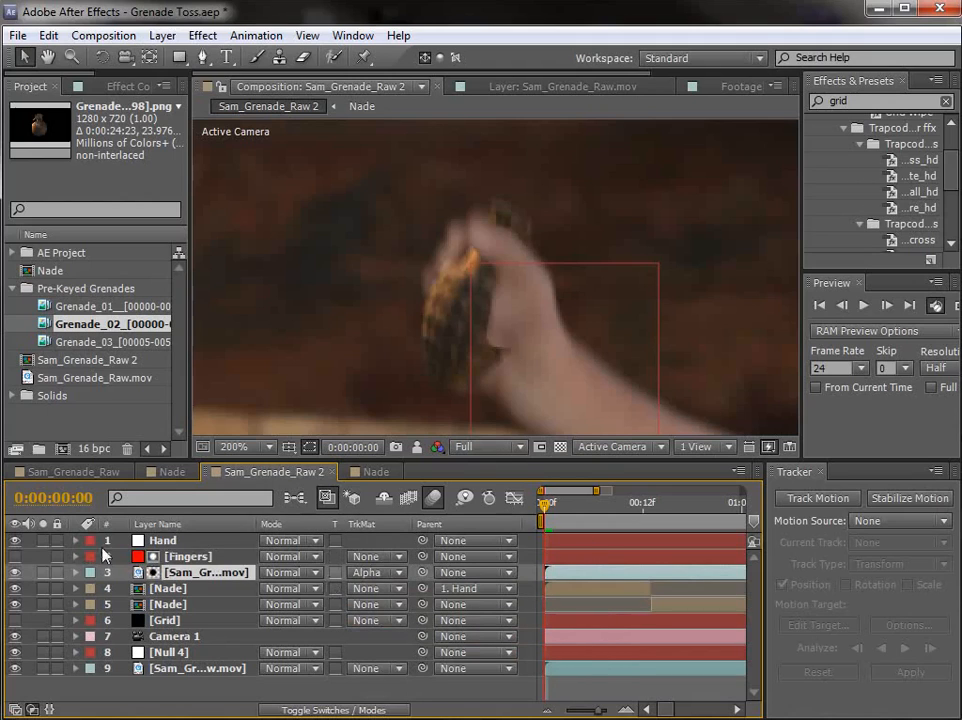
Step: Extend the lower points of the Fingers mask down to the wrist so the matte covers the heel of the hand
left_click(104, 556)
left_click_drag(519, 350, 564, 388)
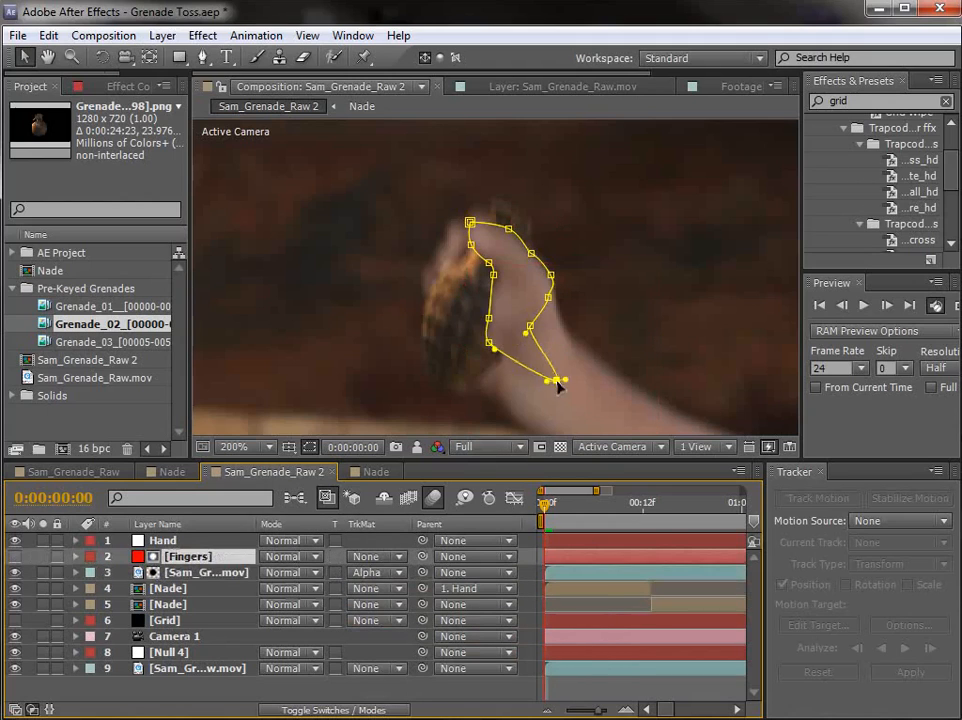
left_click_drag(486, 346, 503, 398)
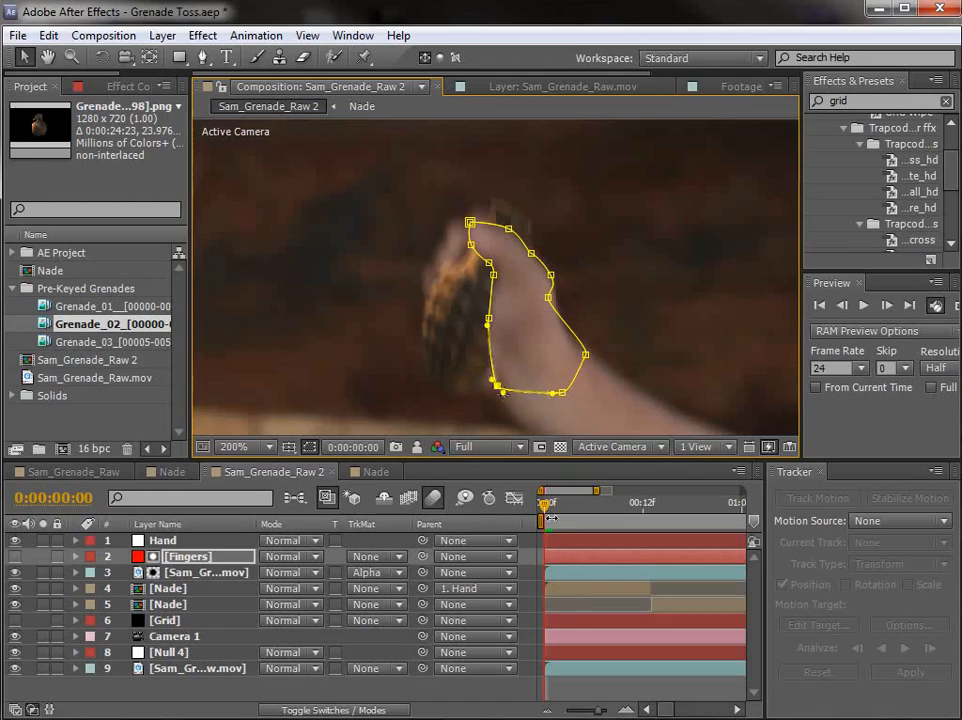
left_click(594, 692)
scroll(508, 282, "down", 1)
left_click_drag(554, 325, 545, 299)
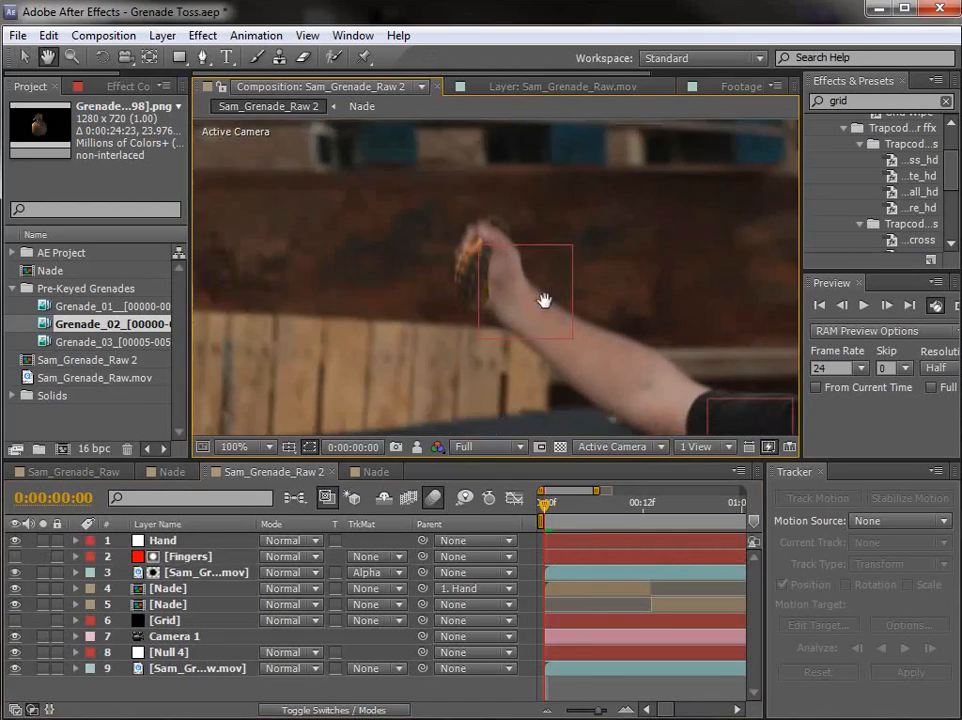
scroll(545, 299, "up", 1)
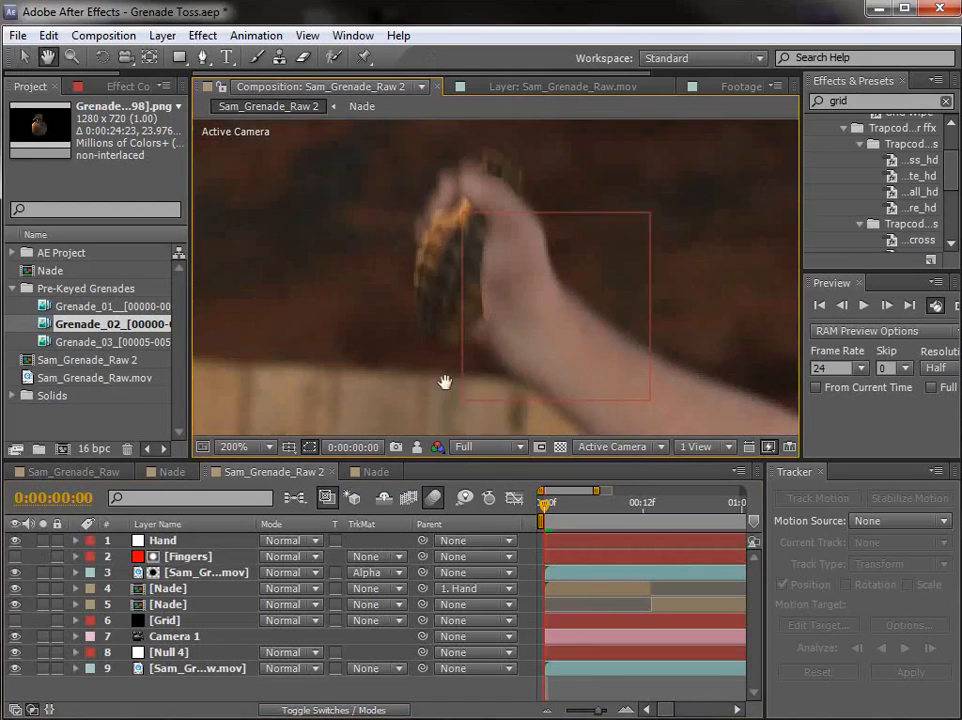
Step: Set the 2D Nade layer's scale at the first frame to 15% and show its position keyframes
left_click(168, 588)
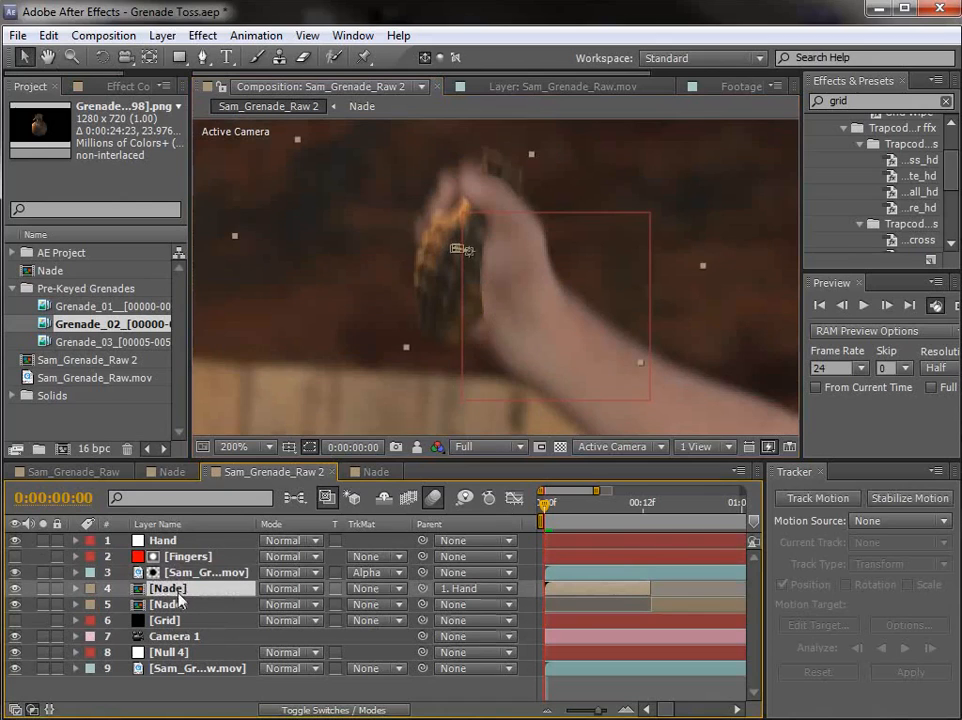
key("s")
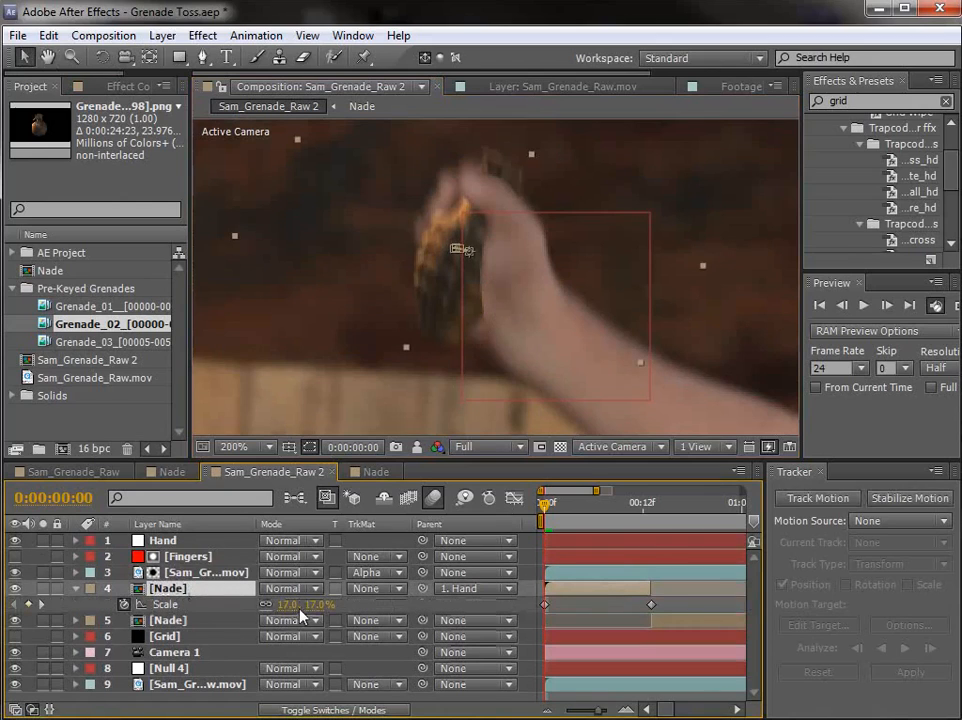
left_click(286, 608)
type("15")
key("Return")
key("p")
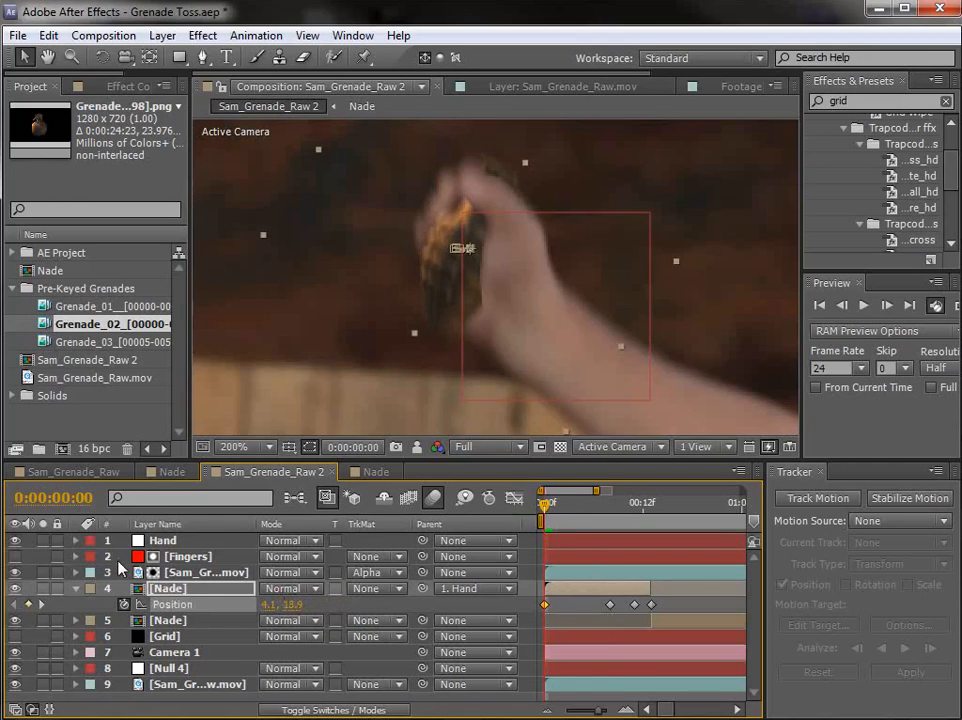
Step: Parent the Fingers solid to the Hand null and preview how the mask follows the hand
left_click(199, 557)
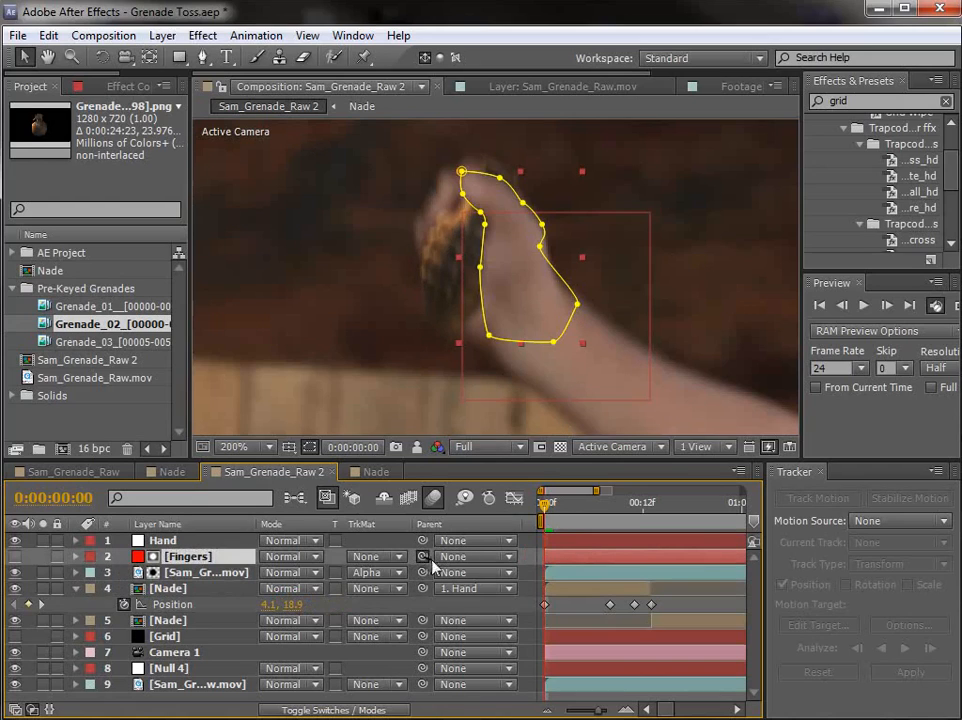
left_click_drag(422, 557, 170, 543)
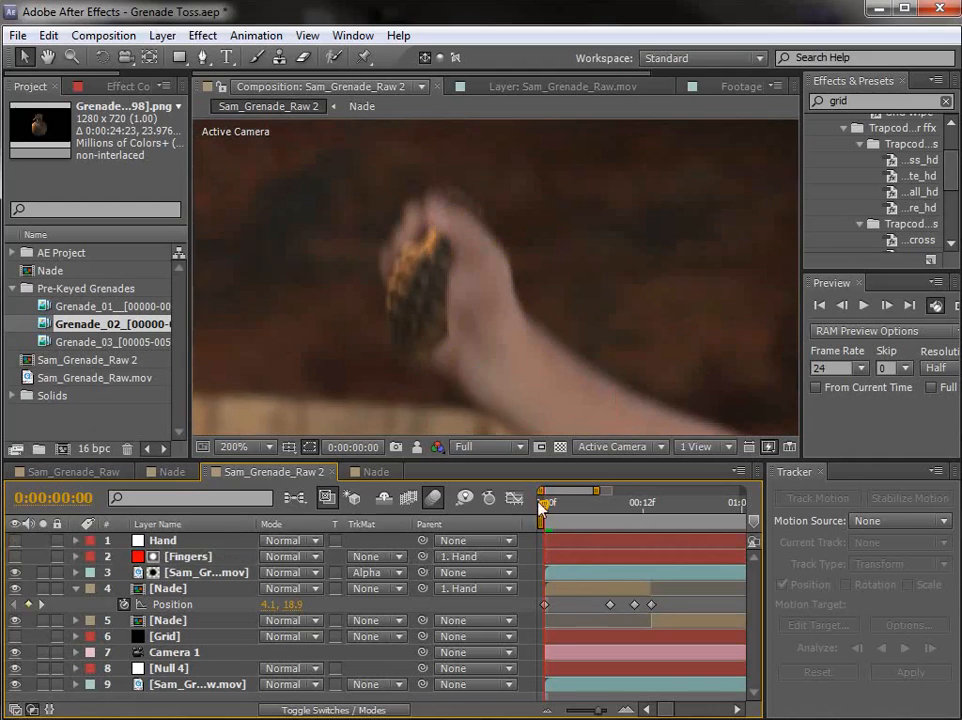
left_click_drag(545, 506, 598, 523)
key("space")
Step: Turn on Mask Path keyframing for the Fingers mask at the first frame
left_click(180, 558)
key("ctrl+v")
key("m")
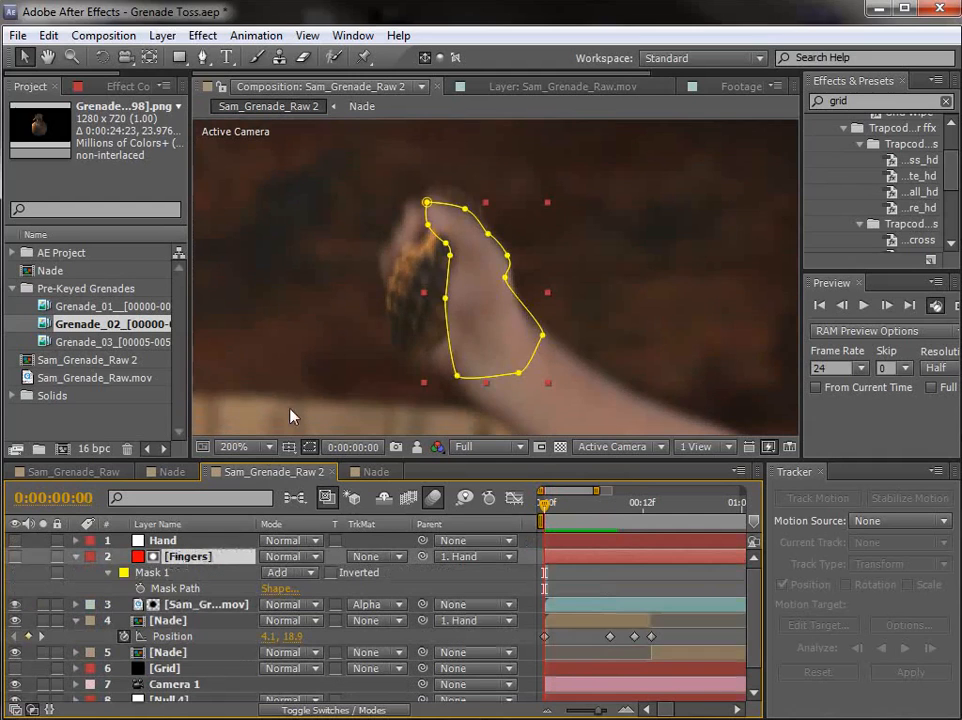
left_click(140, 589)
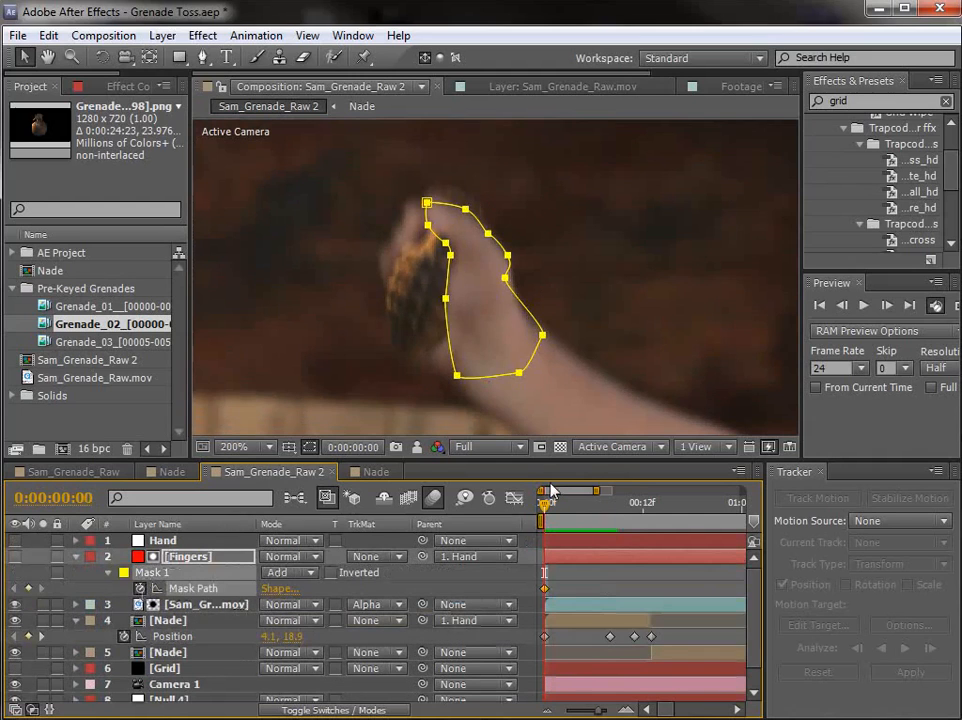
Step: Reshape the Fingers mask at 0:00:00:11, moving its inner-edge points along the palm beside the grenade
left_click(636, 508)
key("space")
scroll(595, 222, "down", 1)
scroll(595, 210, "up", 1)
left_click_drag(591, 162, 629, 322)
scroll(613, 277, "up", 1)
key("space")
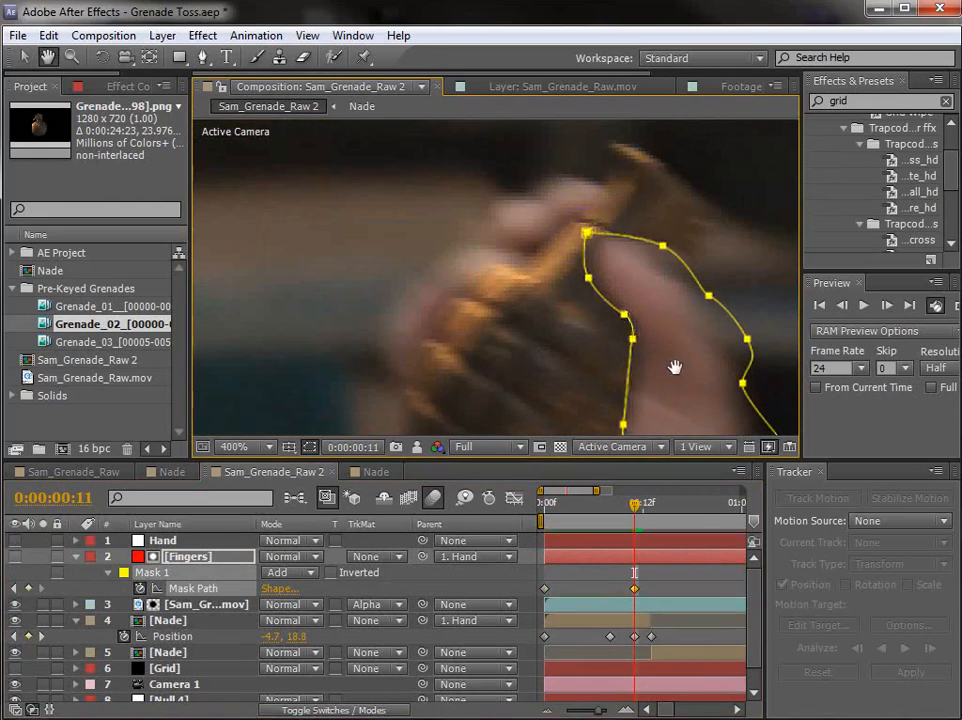
left_click_drag(673, 367, 610, 237)
left_click(606, 331)
left_click_drag(561, 293, 517, 358)
Step: Adjust the Fingers mask at 0:00:00:07, fitting its inner edge to the thumb and its lower corner to the wrist
key("Page_Up")
key("Page_Up")
key("Page_Up")
key("Page_Up")
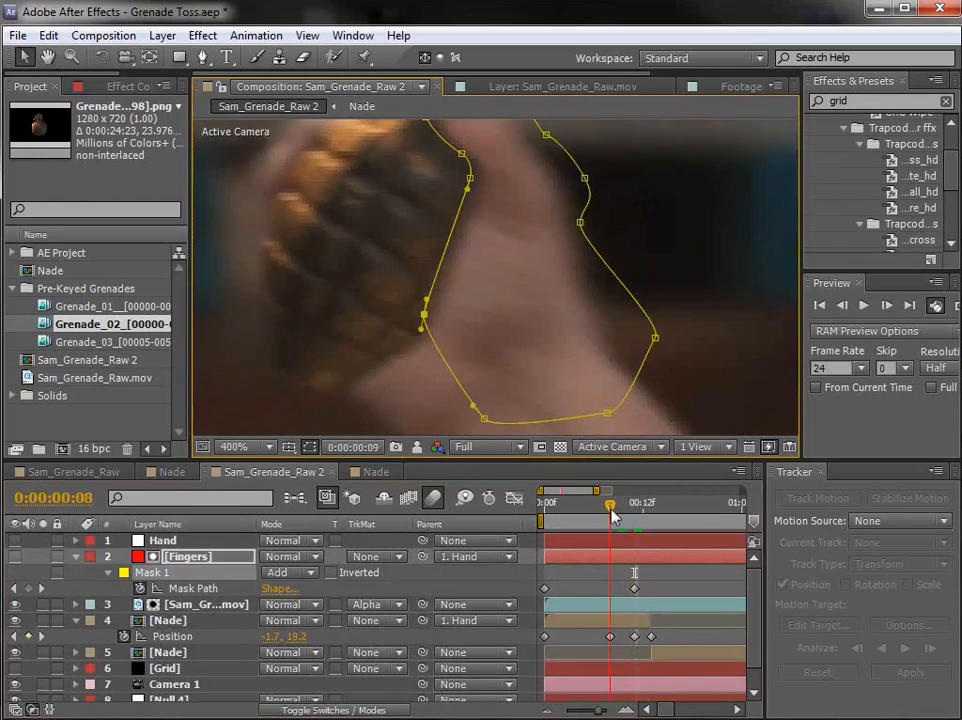
key("space")
double_click(485, 254)
left_click_drag(487, 263, 463, 278)
key("Return")
left_click(510, 284)
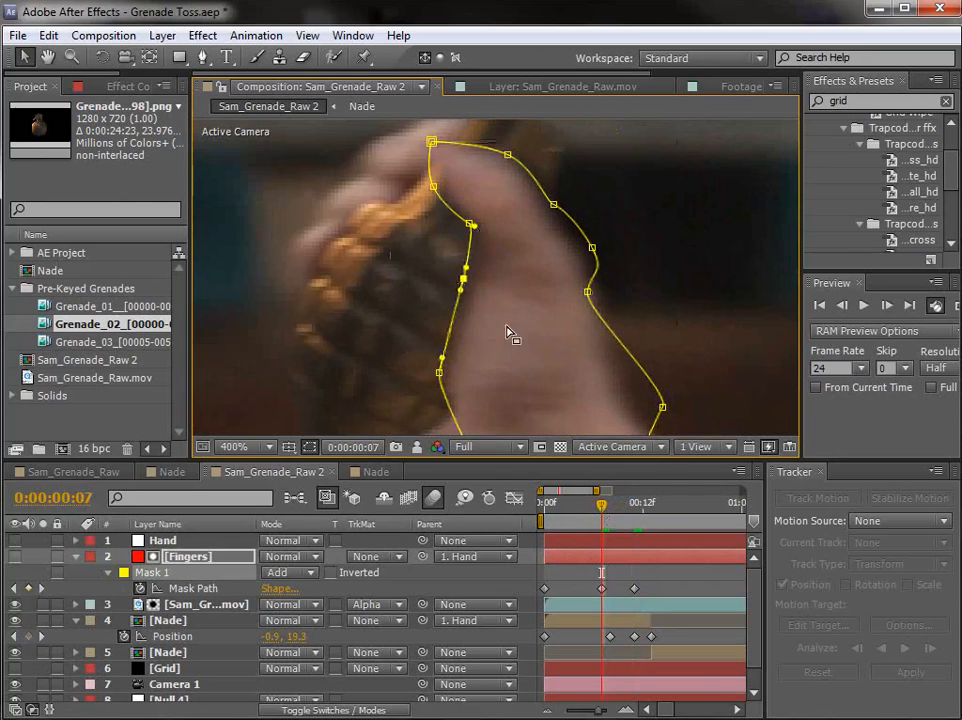
scroll(511, 325, "down", 2)
left_click_drag(494, 344, 477, 375)
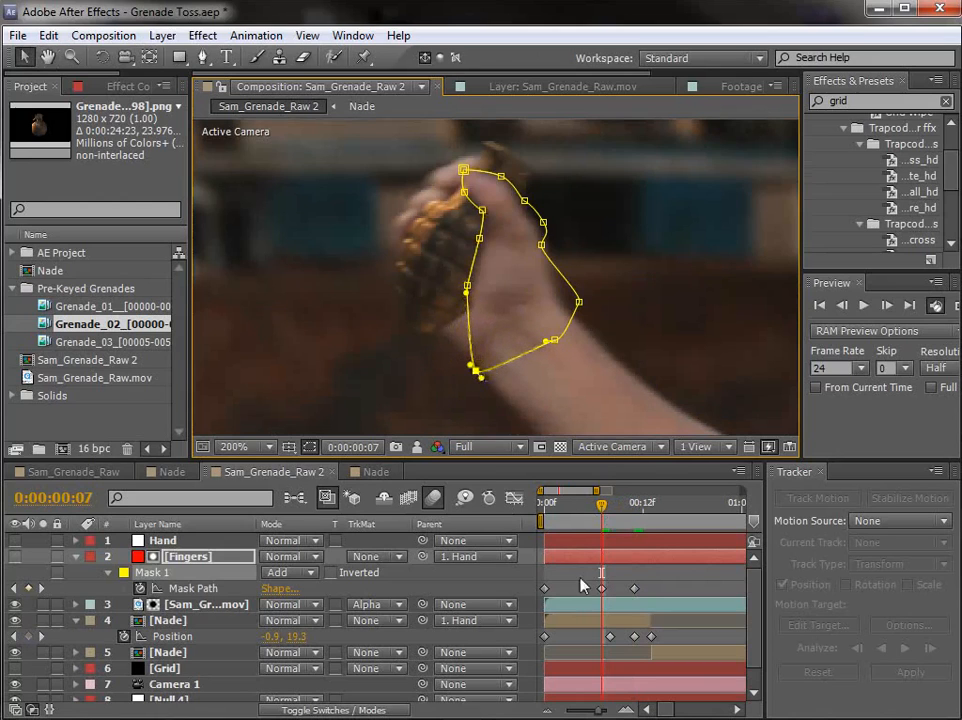
left_click(581, 579)
Step: Refine the thumb edge of the Fingers mask at 0:00:00:11 and check its fit at 0:00:00:07
left_click_drag(598, 508, 635, 520)
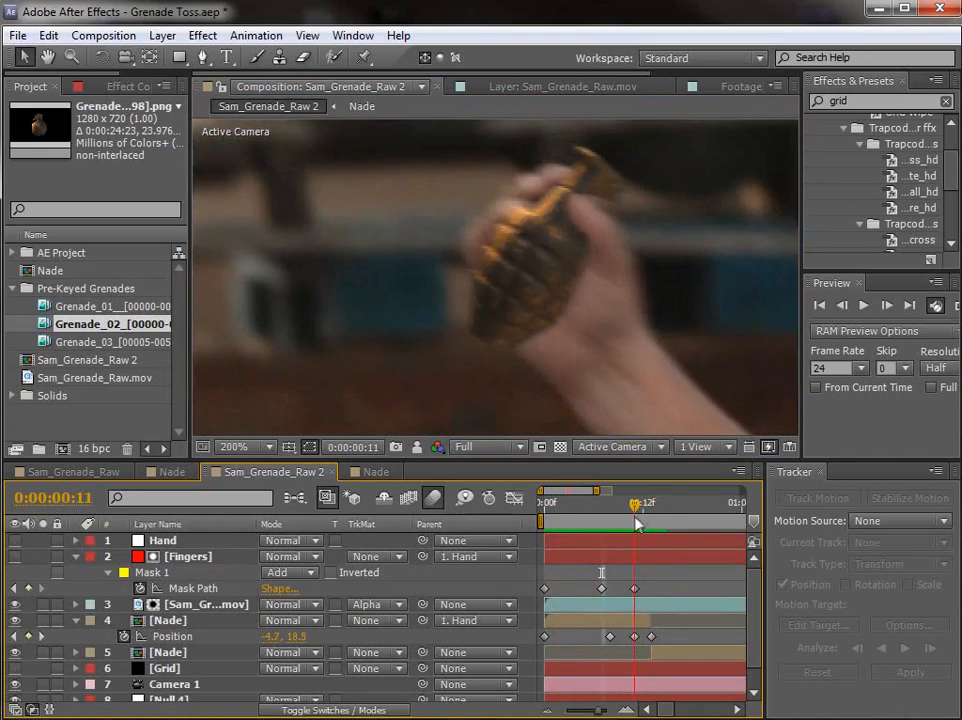
left_click(638, 552)
left_click_drag(600, 197, 576, 184)
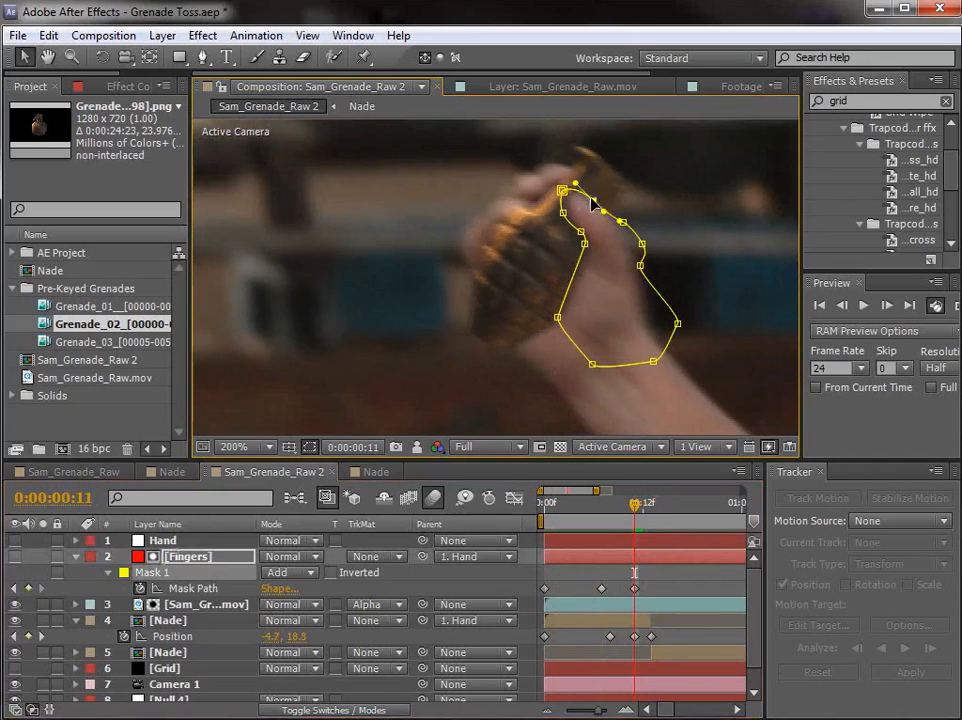
left_click_drag(630, 509, 604, 508)
left_click(515, 149)
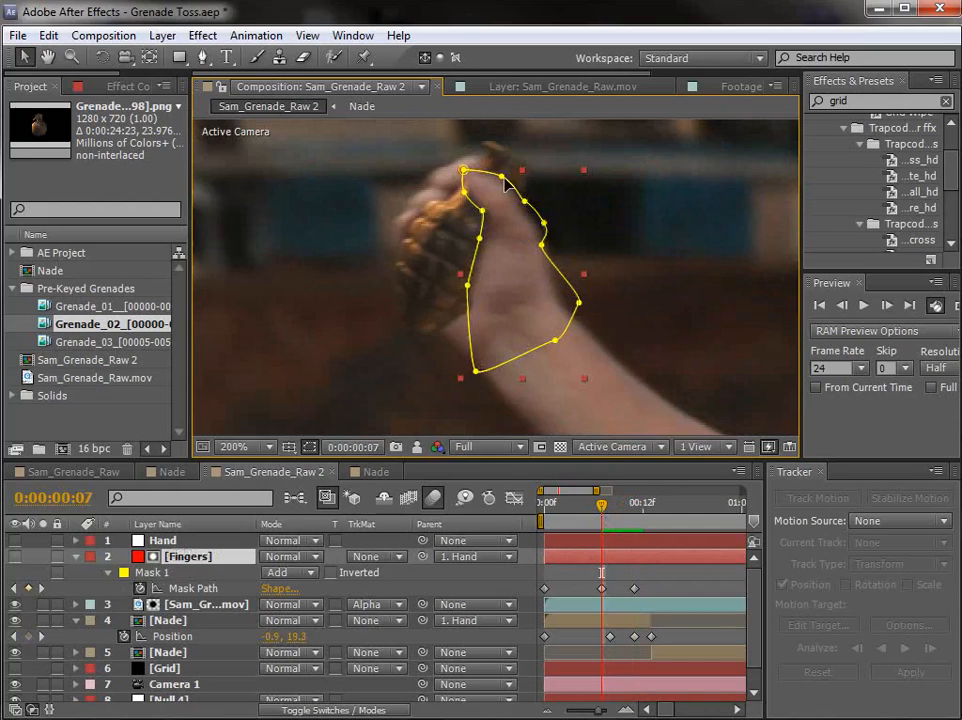
left_click(501, 180)
Step: Hide the hand-held Nade layer at 0:00:00:04 and ready the Fingers solid for masking around the fingertips with the Pen tool
left_click_drag(601, 505, 578, 503)
left_click_drag(520, 310, 505, 428)
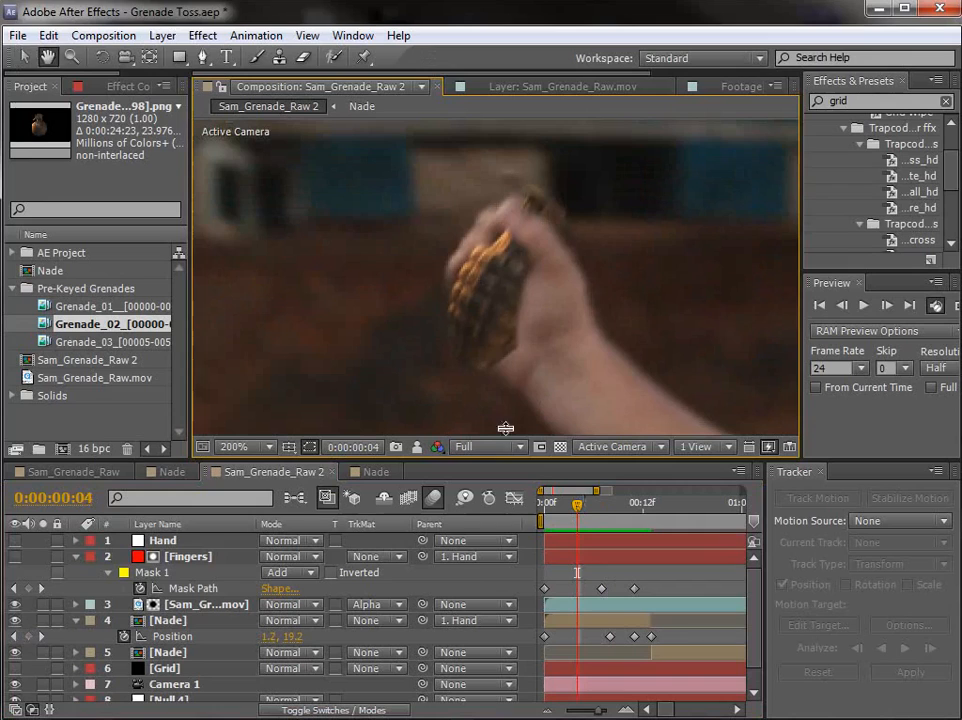
left_click(582, 556)
left_click(203, 59)
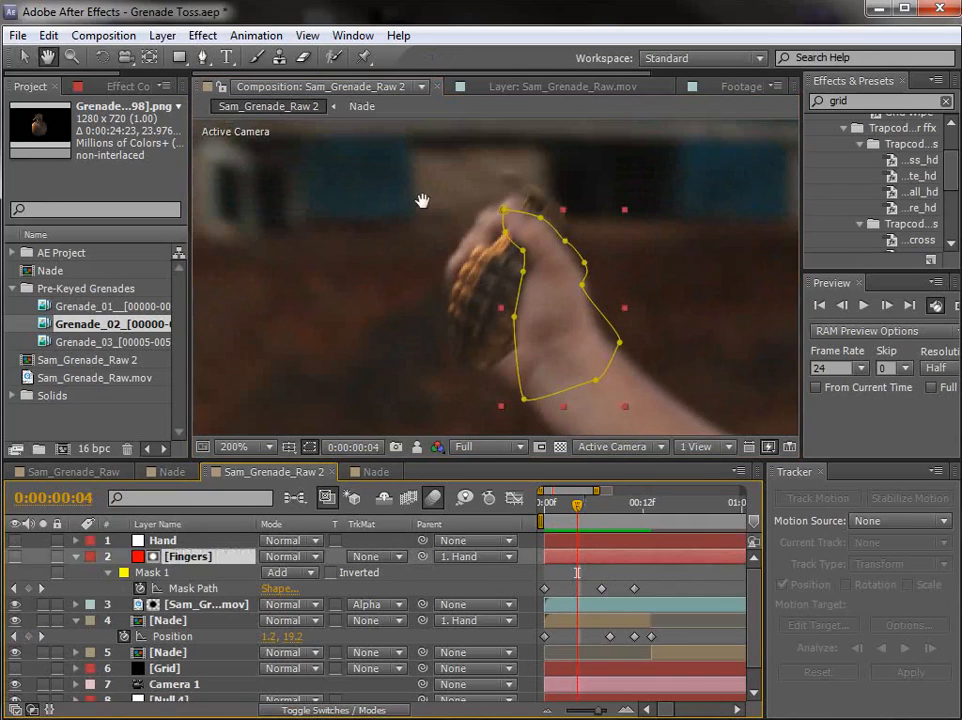
scroll(530, 250, "up", 1)
left_click_drag(487, 237, 482, 254)
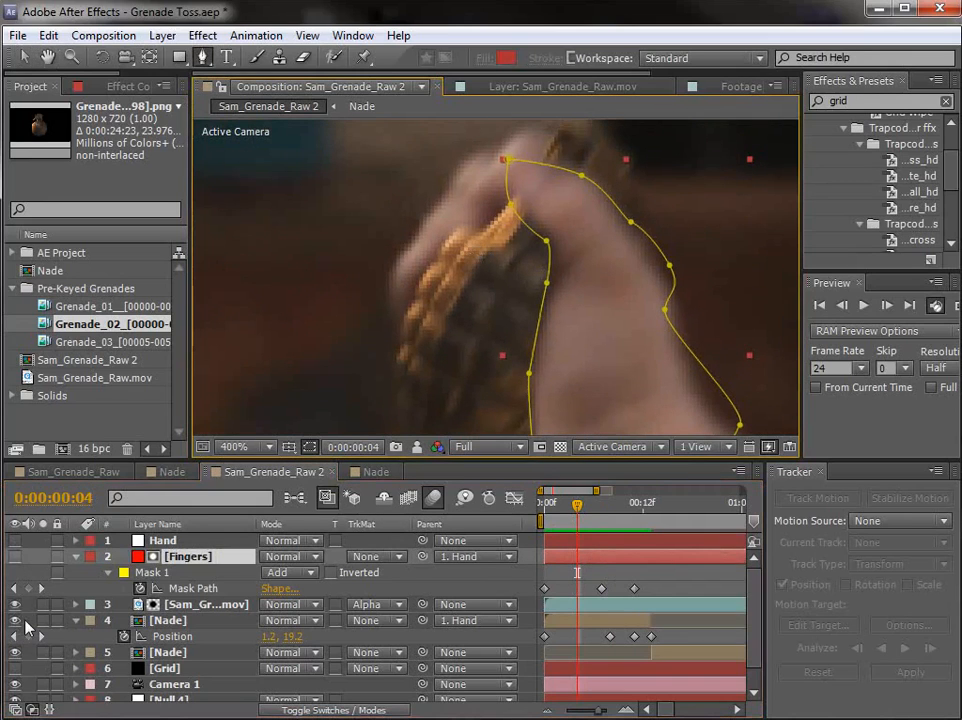
left_click(15, 621)
left_click_drag(500, 271, 487, 328)
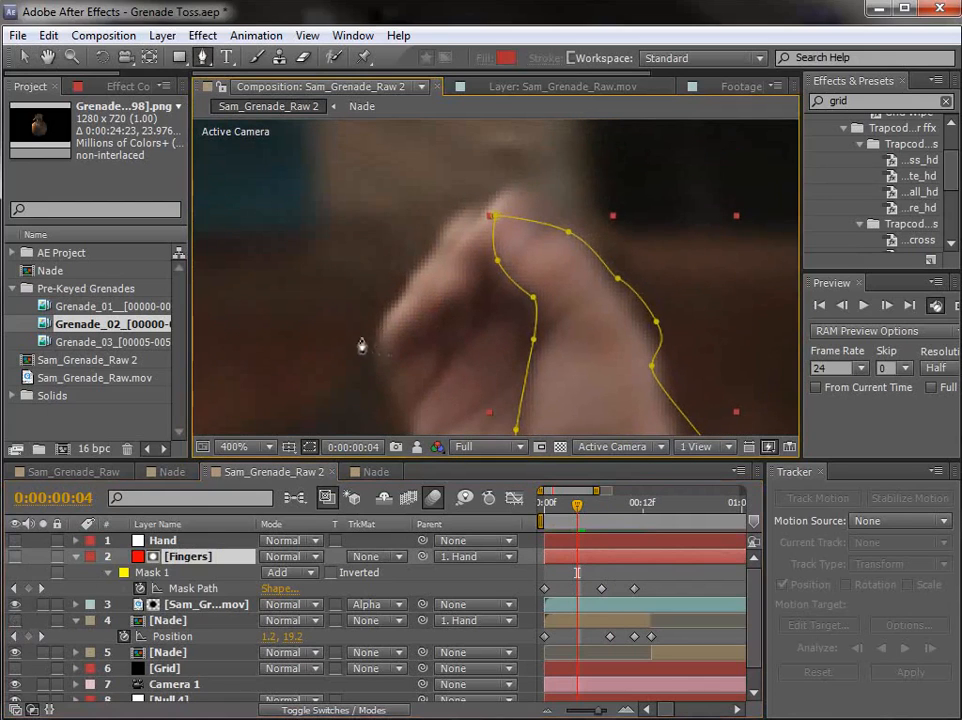
Step: Draw a second closed mask on the Fingers solid, following the fingers' inner edge and looping loosely around their outside
left_click(317, 327)
left_click_drag(398, 338, 415, 338)
left_click(435, 317)
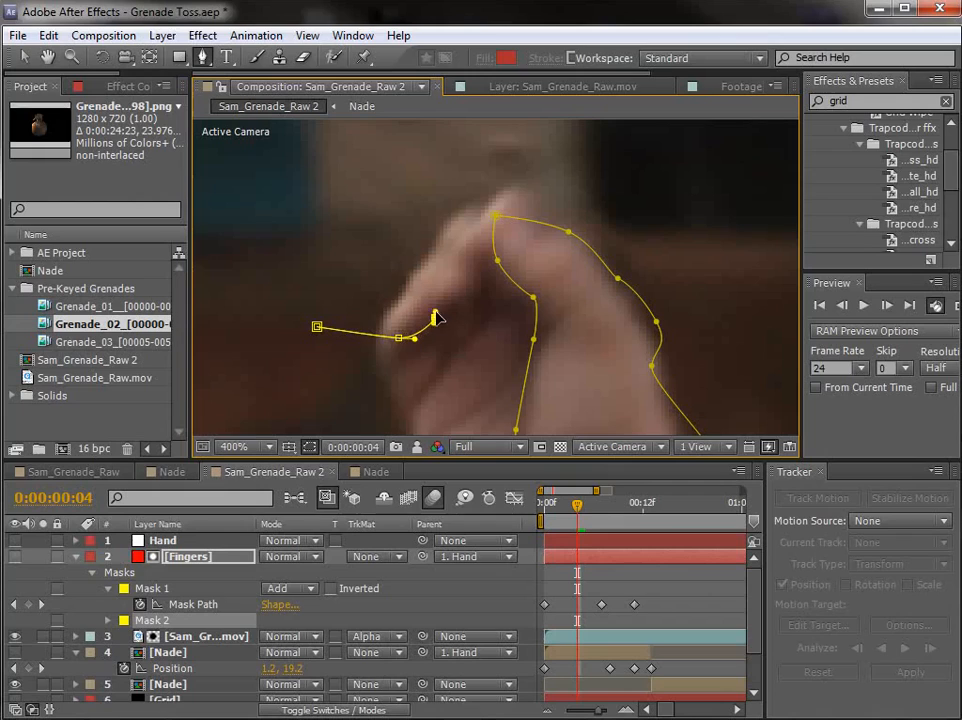
left_click(459, 298)
left_click(481, 269)
left_click(513, 238)
left_click_drag(536, 202, 518, 181)
left_click_drag(457, 159, 433, 156)
left_click(369, 184)
left_click(316, 223)
left_click(301, 272)
left_click(317, 327)
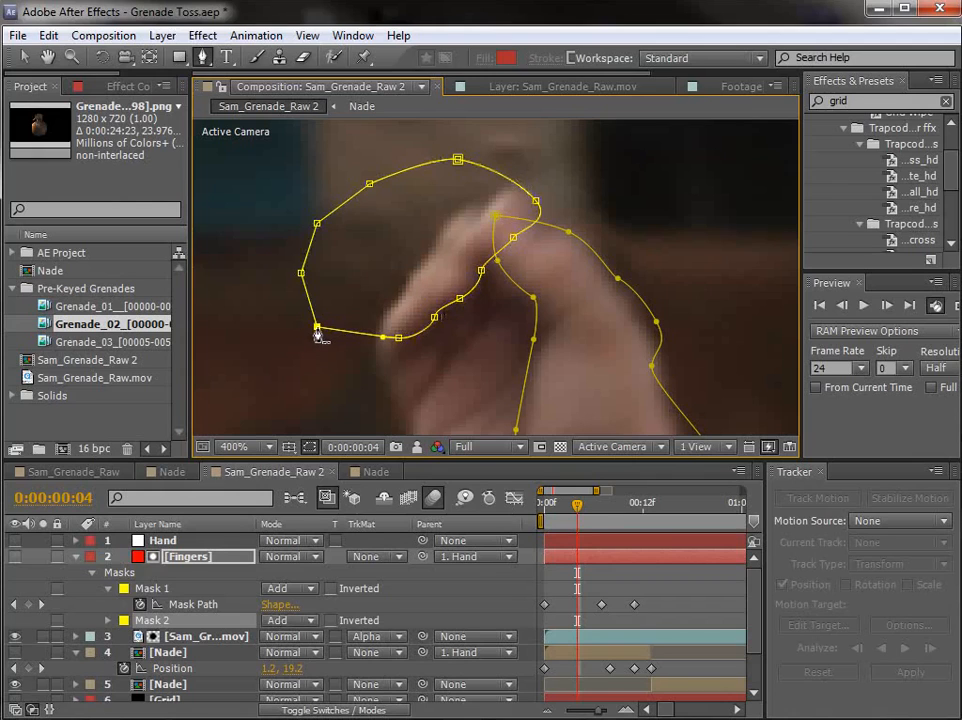
Step: Turn on Mask Path keyframing for Mask 2 at 0:00:00:04 and show the hand-held Nade layer again
key("m")
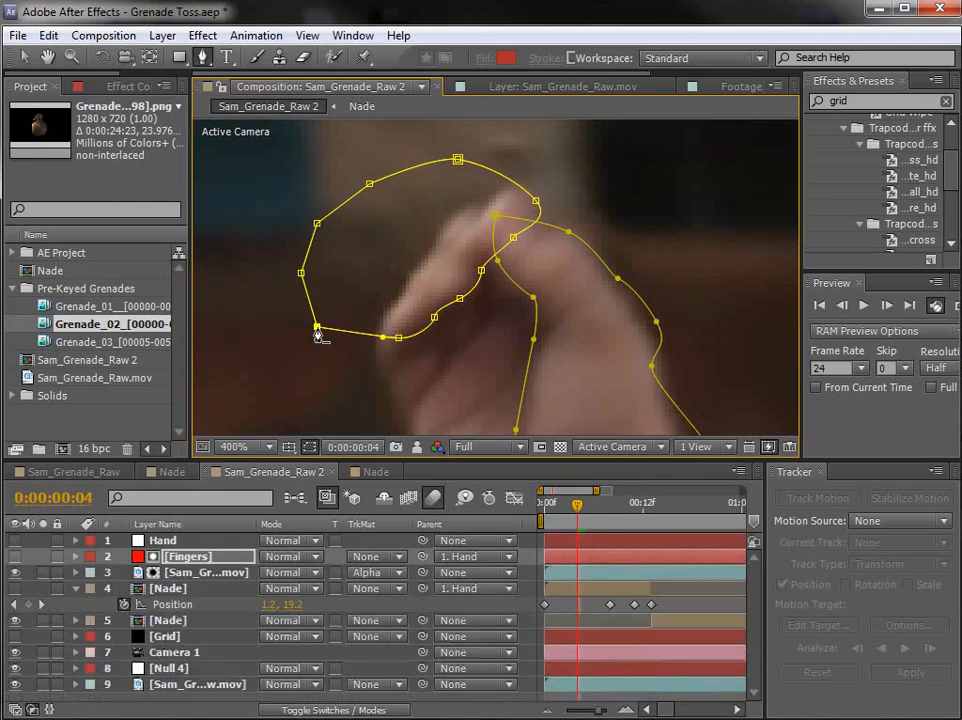
key("m")
left_click(141, 621)
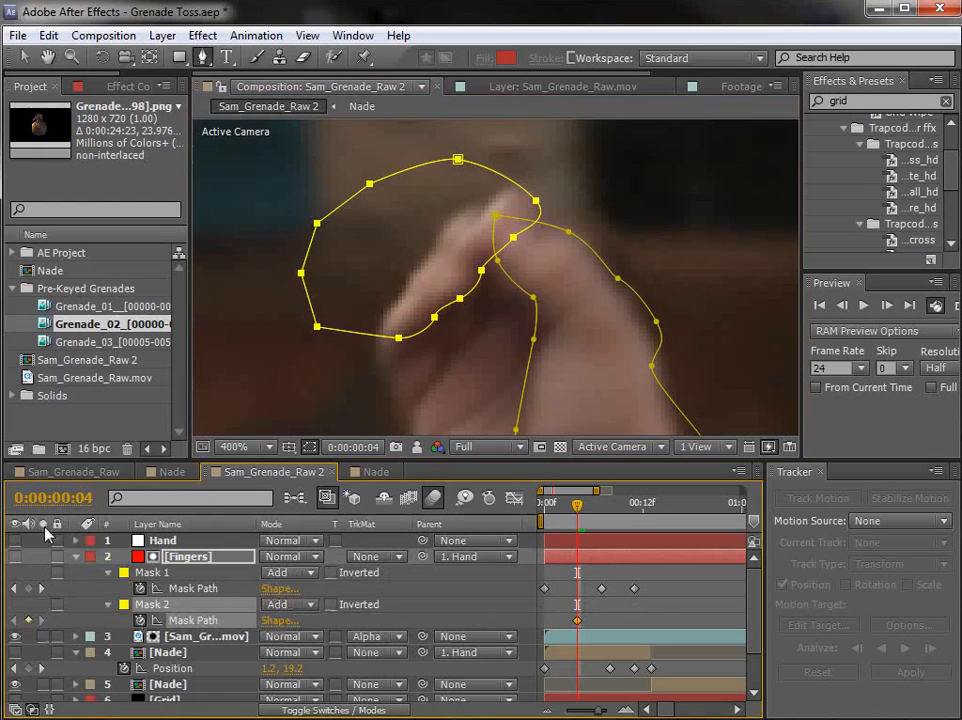
left_click(14, 653)
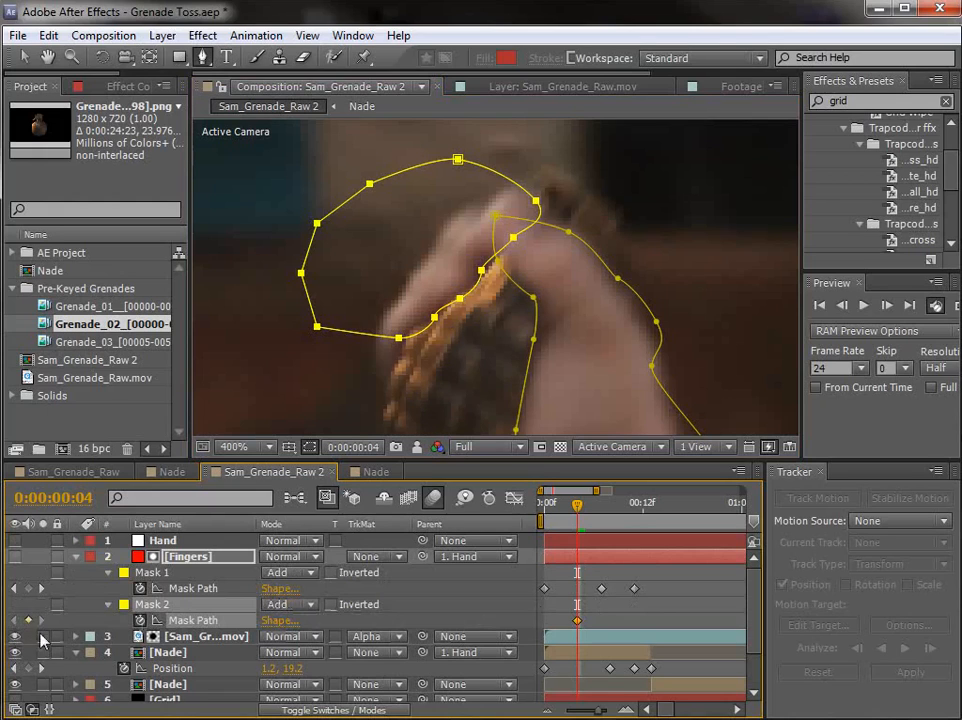
left_click(617, 586)
scroll(534, 338, "down", 1)
scroll(534, 338, "up", 1)
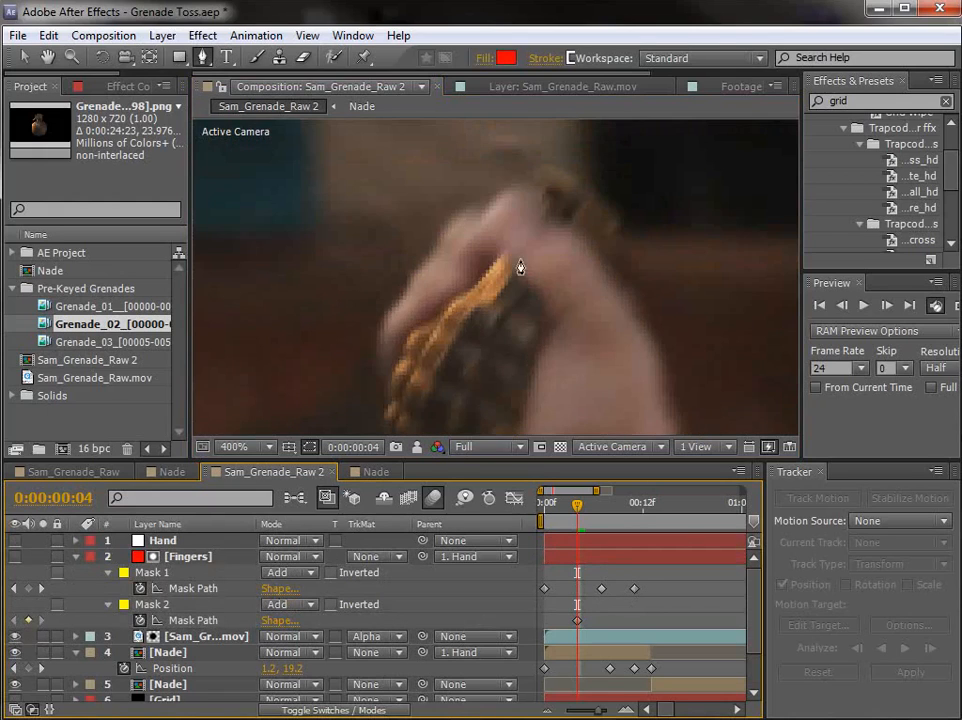
Step: Reposition Mask 2 over the fingertips at 0:00:00:00, keyframing its path on the first frame
left_click(577, 562)
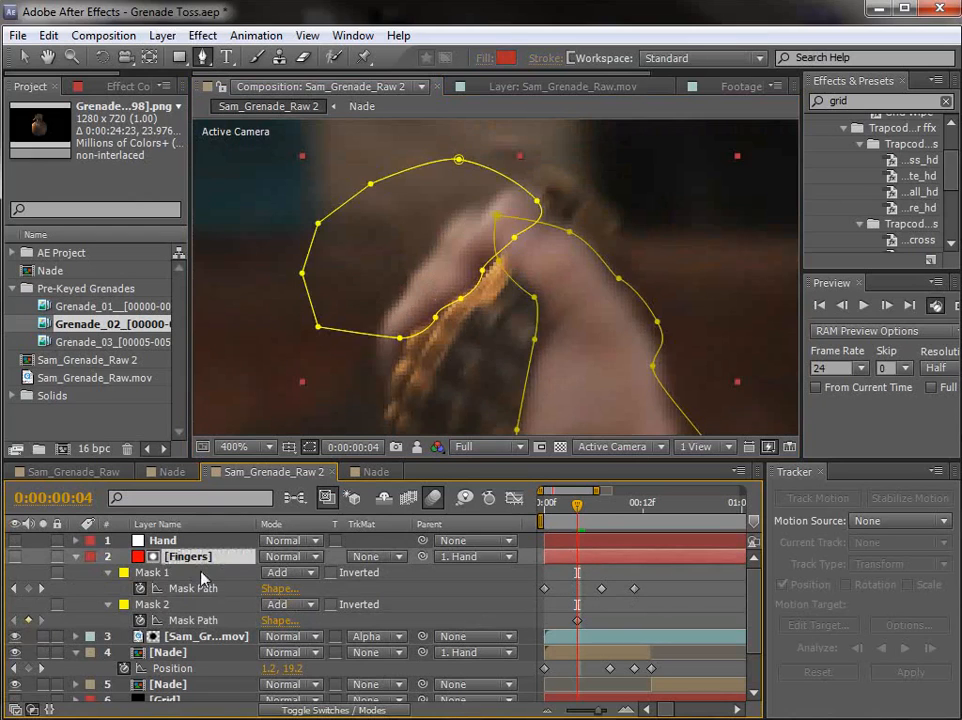
left_click_drag(578, 507, 480, 510)
left_click_drag(462, 375, 522, 244)
key("v")
double_click(545, 257)
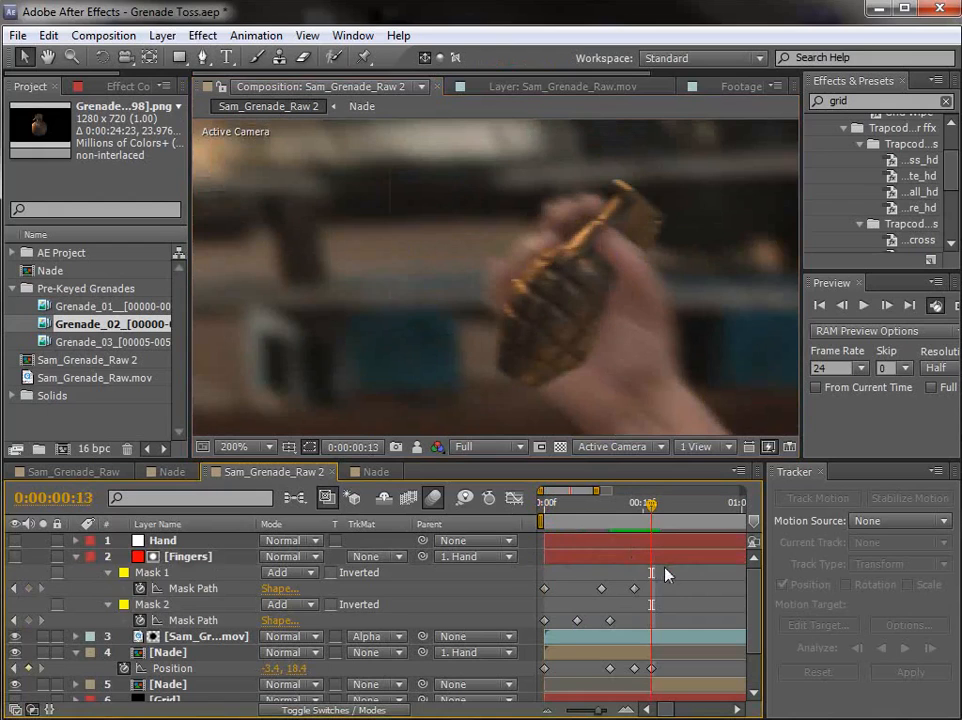
Step: Adjust Mask 2 at 0:00:00:14 so it covers the fingertips behind the grenade
left_click(666, 566)
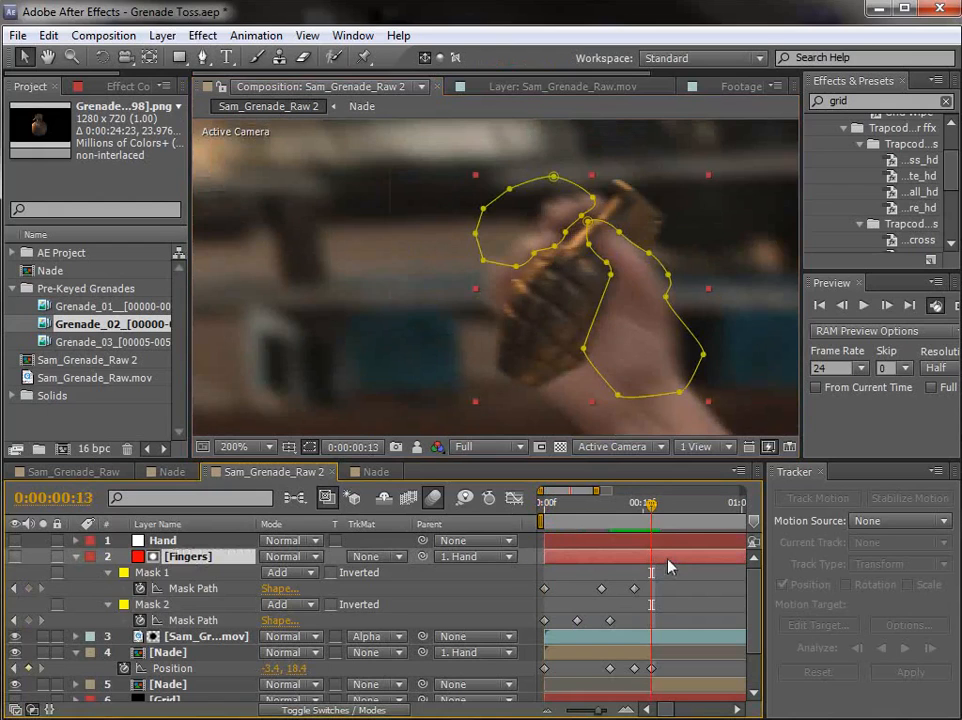
key("Page_Down")
left_click_drag(577, 262, 594, 229)
key("ctrl+z")
double_click(578, 262)
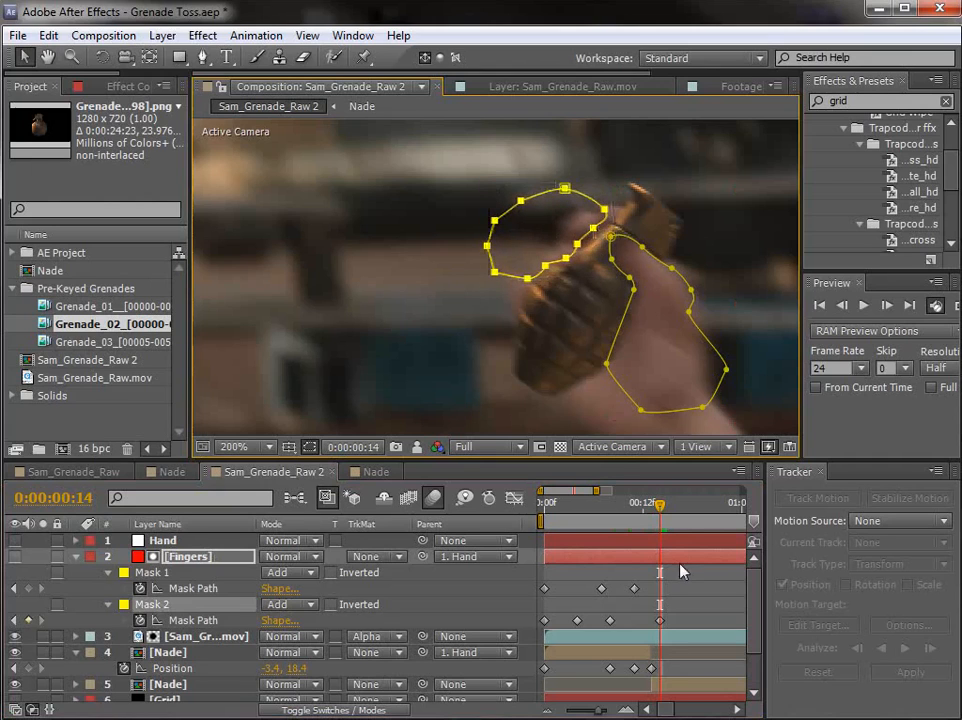
Step: Move Mask 2 off the grenade at 0:00:00:17 and scrub through the surrounding frames to check it
left_click(647, 505)
left_click_drag(647, 512, 672, 520)
left_click_drag(650, 260, 605, 282)
double_click(621, 291)
left_click(704, 589)
mouse_move(690, 516)
left_mouse_down()
mouse_move(668, 517)
mouse_move(686, 520)
left_mouse_up()
left_click(697, 588)
scroll(613, 330, "down", 1)
left_click_drag(622, 343, 562, 316)
mouse_move(690, 503)
left_mouse_down()
mouse_move(640, 523)
mouse_move(694, 527)
left_mouse_up()
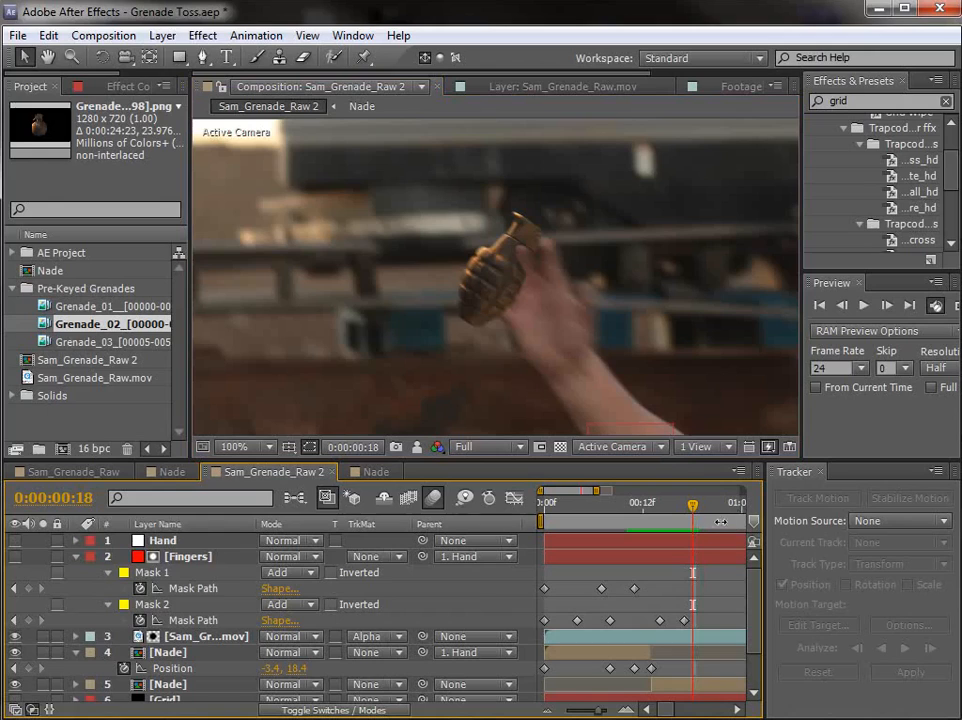
Step: Trim the alpha-matted Sam_Grenade_Raw.mov layer so it ends at 0:00:00:17
key("Page_Up")
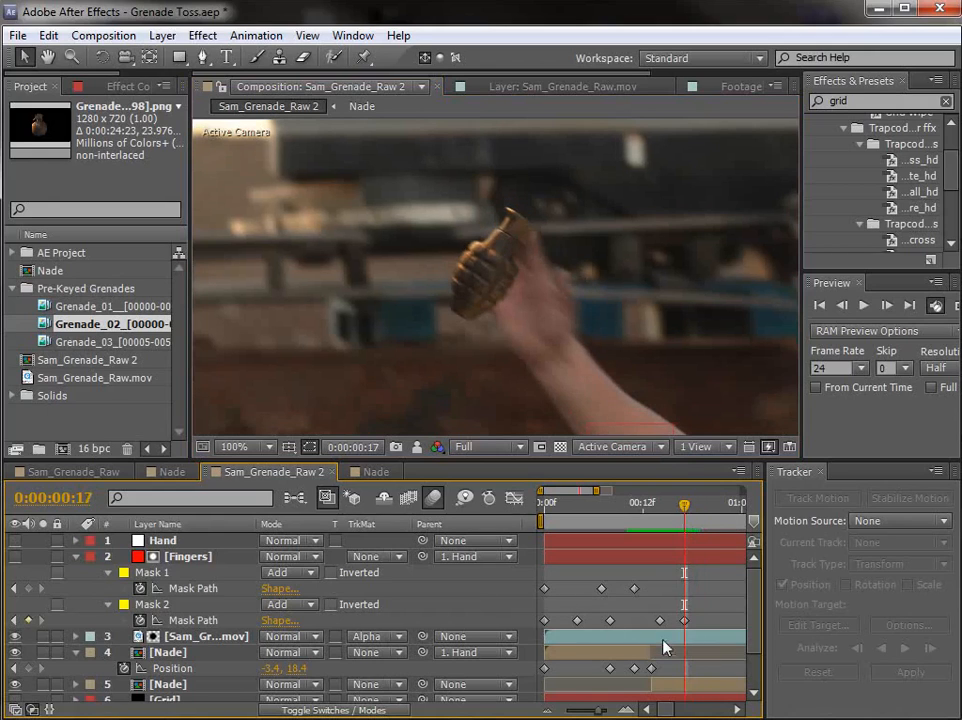
left_click(108, 640)
key("alt+bracketright")
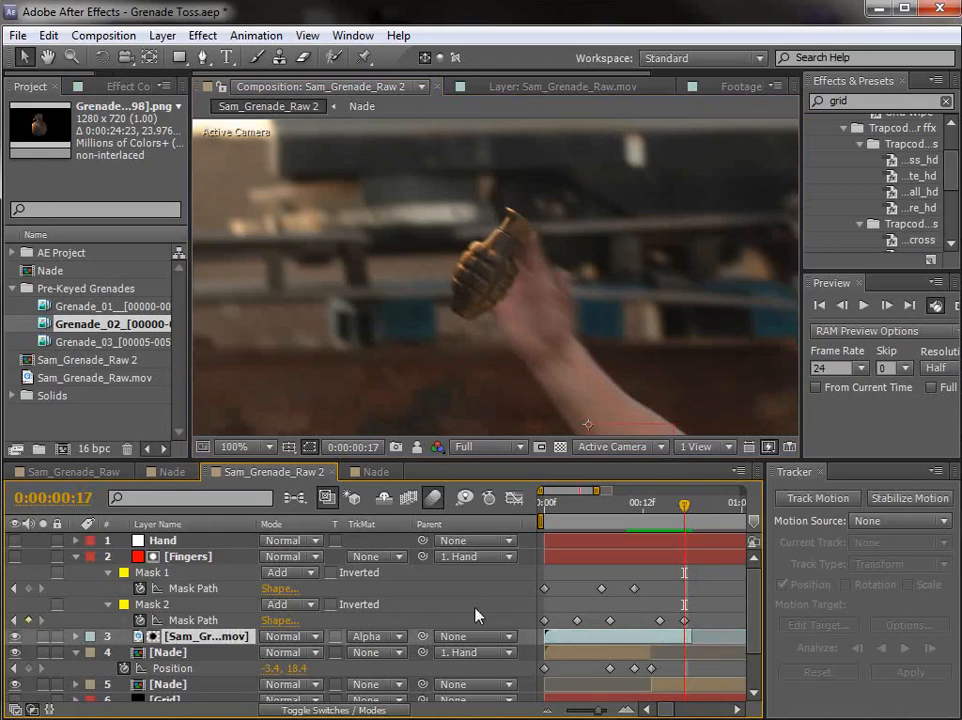
key("minus")
key("minus")
key("minus")
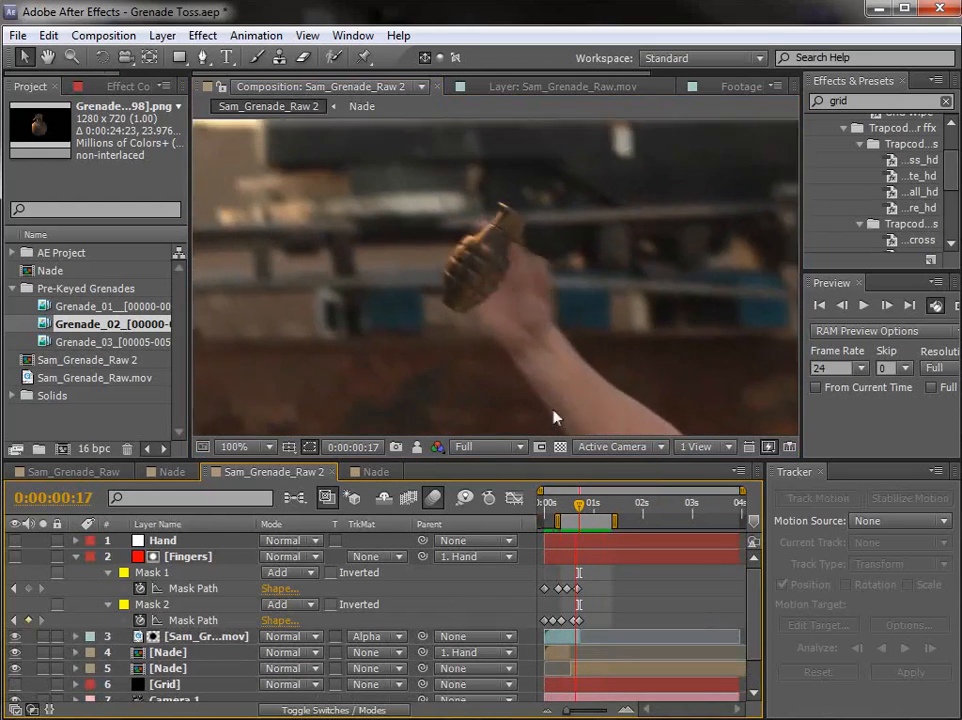
Step: Check both Fingers masks around 0:00:00:16 and collapse the Fingers layer's properties
left_click(568, 510)
left_click_drag(568, 510, 577, 510)
left_click(184, 560)
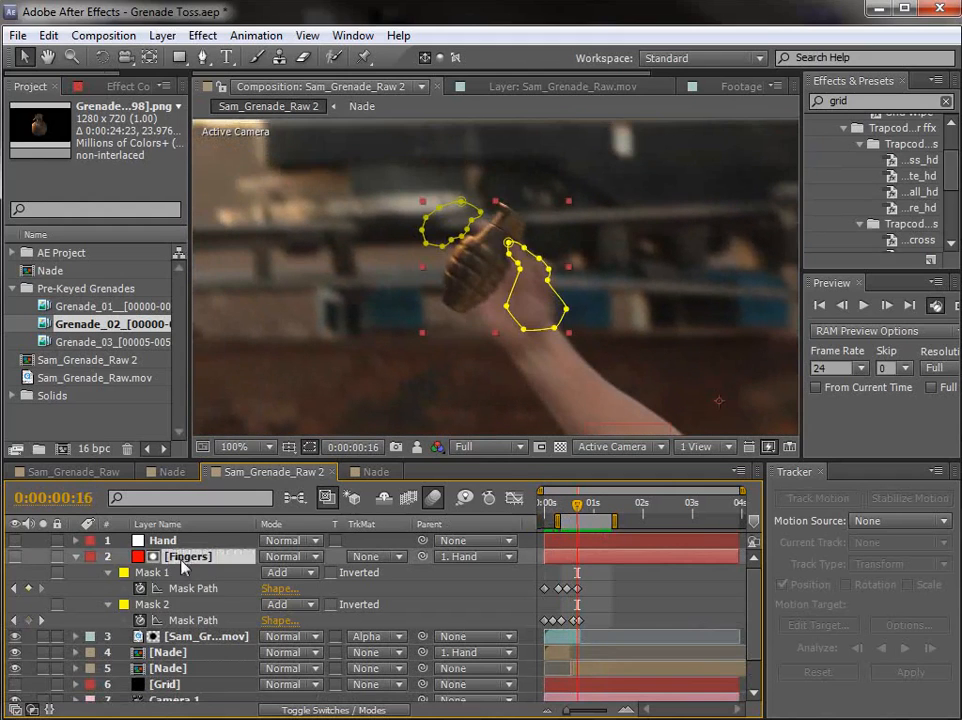
left_click(75, 557)
Step: Add an adjustment layer and place it directly beneath the two Nade layers
left_click(609, 585)
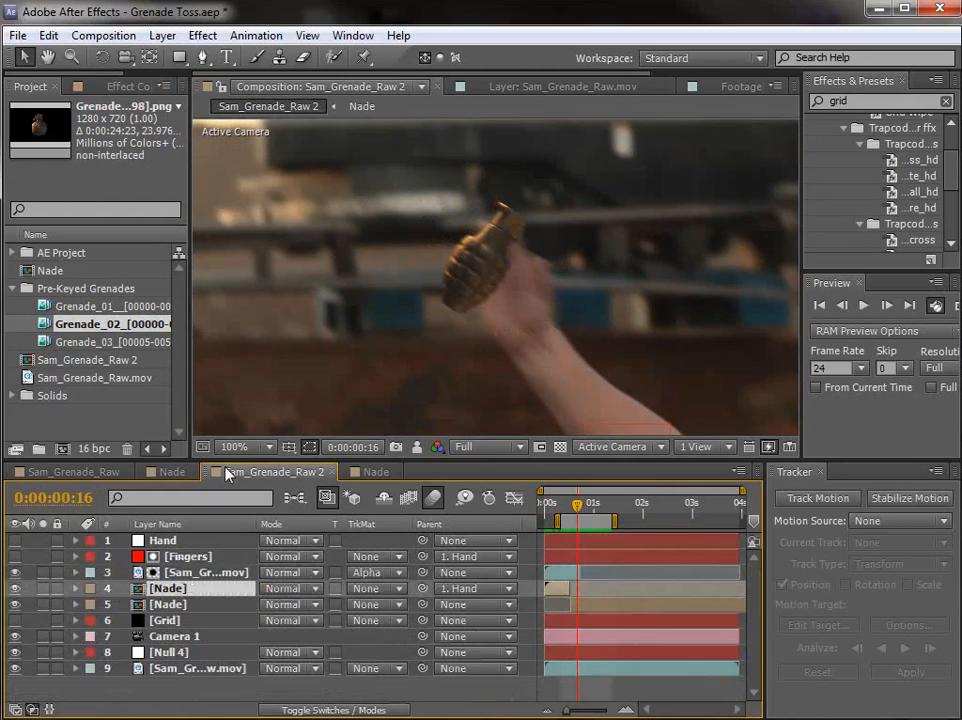
left_click(162, 35)
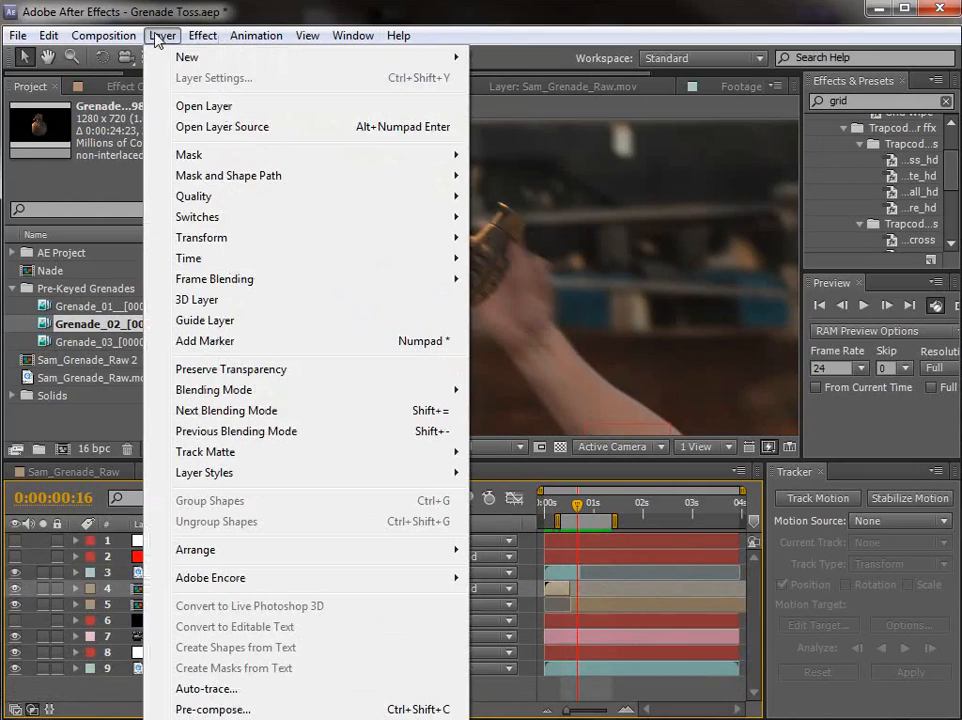
mouse_move(200, 57)
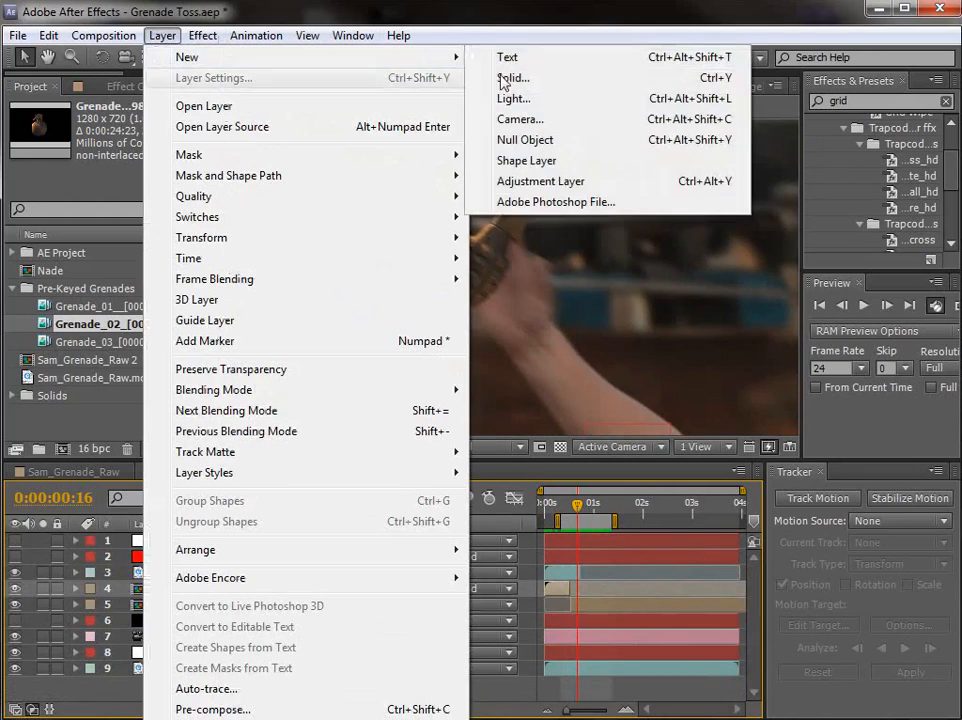
left_click(515, 181)
left_click_drag(180, 548, 155, 628)
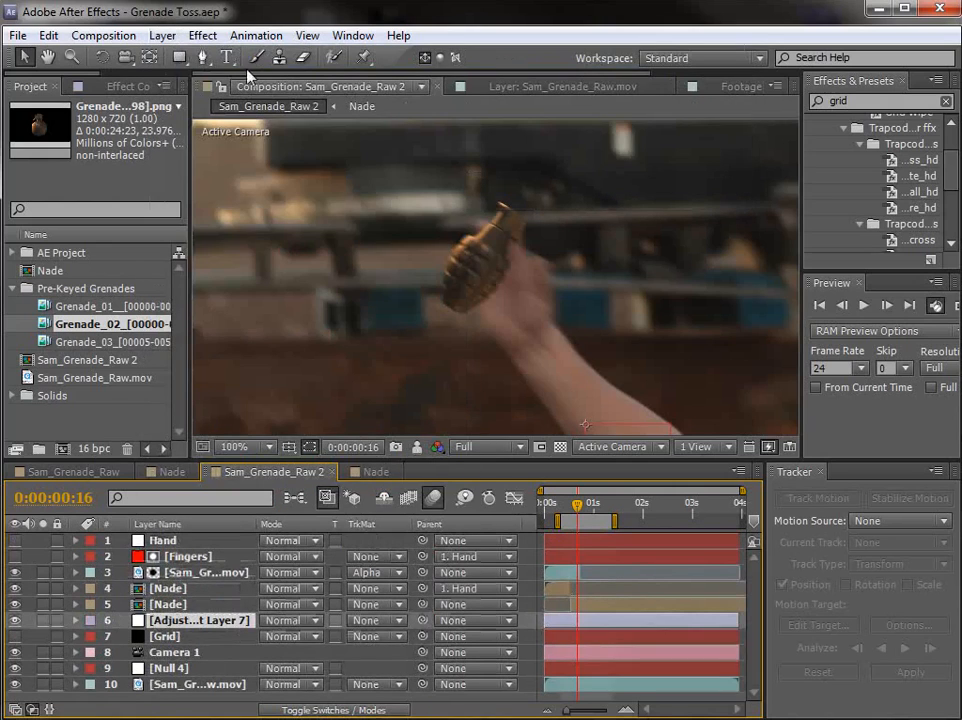
Step: Draw a closed mask on the adjustment layer around the grenade's body at 0:00:00:15
left_click(202, 58)
mouse_move(575, 511)
left_mouse_down()
mouse_move(560, 508)
mouse_move(575, 511)
left_mouse_up()
key("h")
scroll(494, 246, "up", 1)
left_click_drag(494, 246, 537, 275)
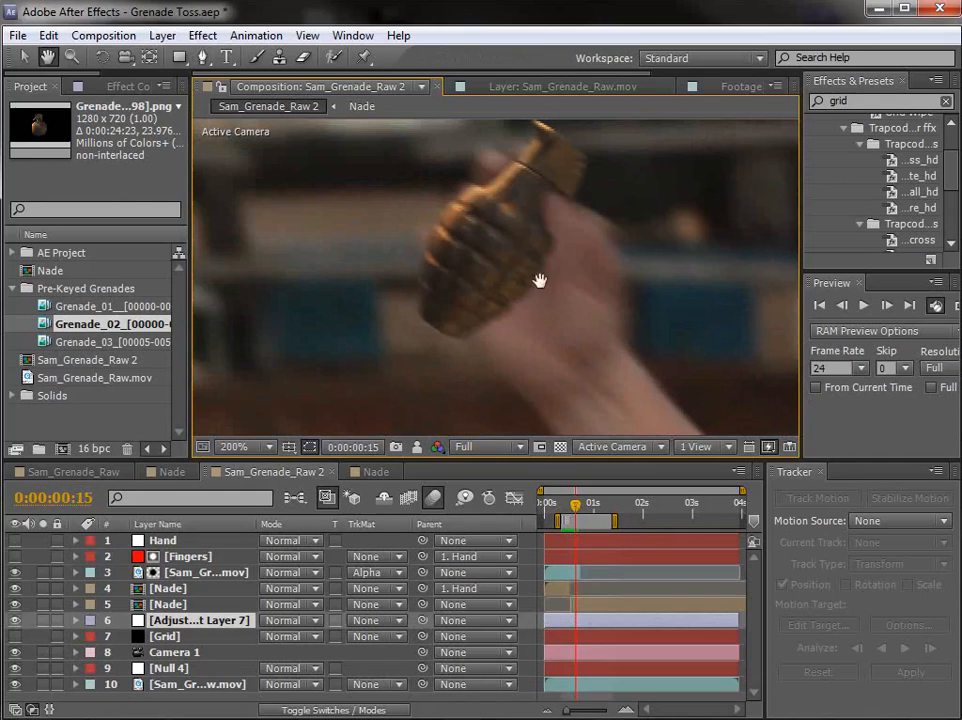
key("g")
left_click_drag(545, 204, 546, 222)
left_click_drag(537, 271, 527, 289)
left_click(509, 320)
left_click(475, 323)
left_click(450, 313)
left_click_drag(430, 268, 524, 178)
left_click(546, 206)
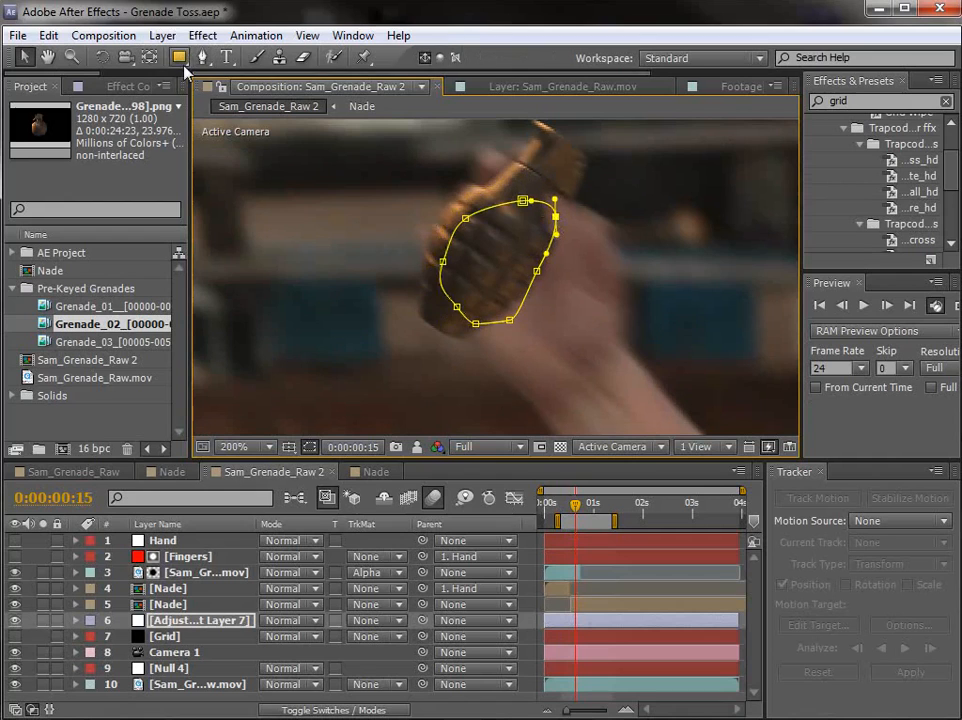
Step: Apply a Curves effect to the adjustment layer and pull the RGB curve down to darken the masked area
left_click(202, 35)
mouse_move(270, 215)
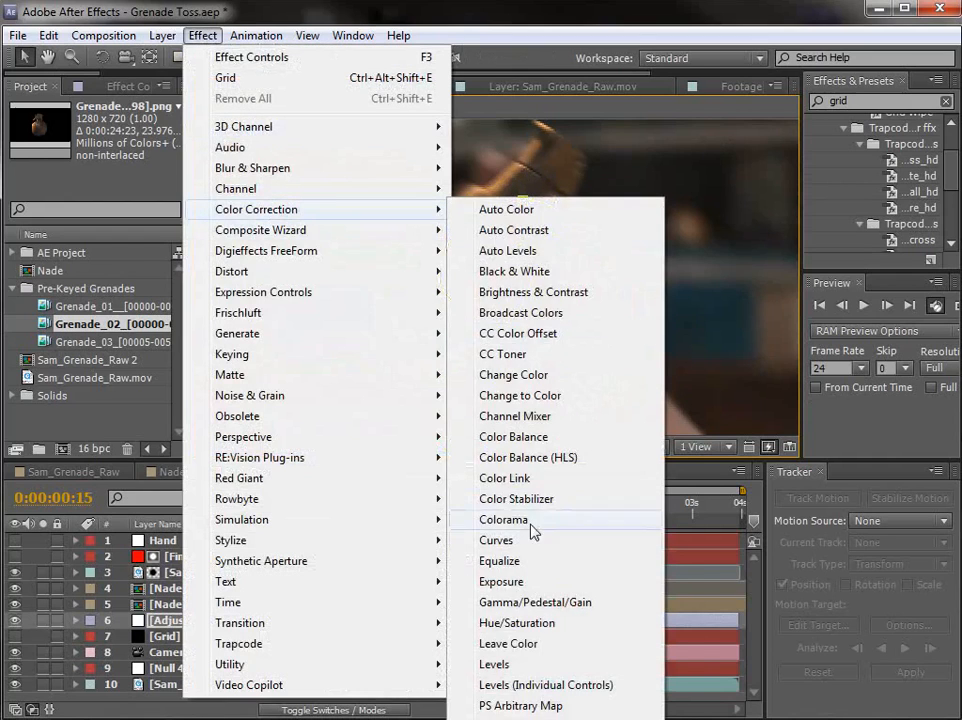
left_click(505, 548)
left_click_drag(129, 250, 133, 291)
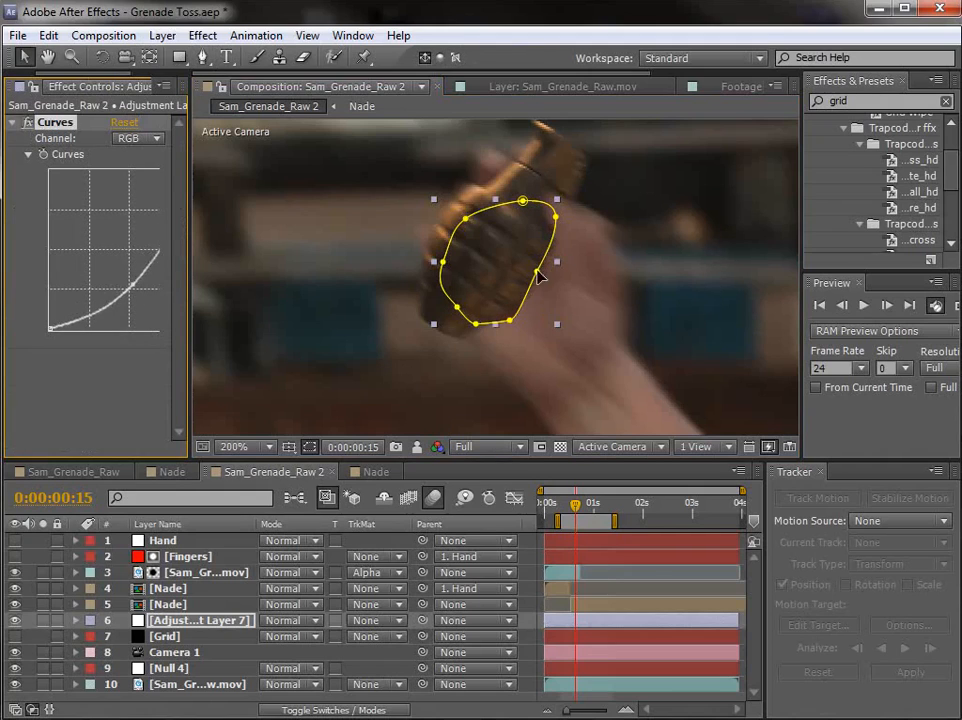
Step: Extend the adjustment layer mask's lower edge slightly past the grenade and set its Mask Feather to 10 pixels
left_click_drag(537, 271, 545, 275)
left_click_drag(476, 324, 480, 330)
left_click(511, 323)
key("f")
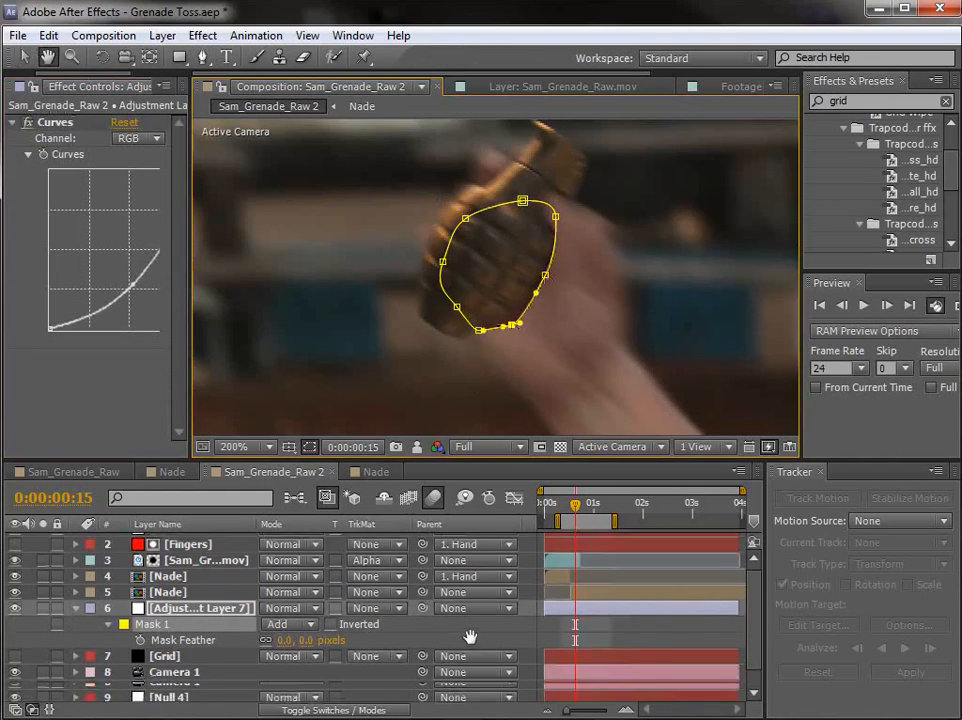
left_click_drag(304, 629, 312, 629)
mouse_move(571, 509)
left_mouse_down()
mouse_move(563, 511)
mouse_move(576, 512)
left_mouse_up()
scroll(424, 598, "up", 1)
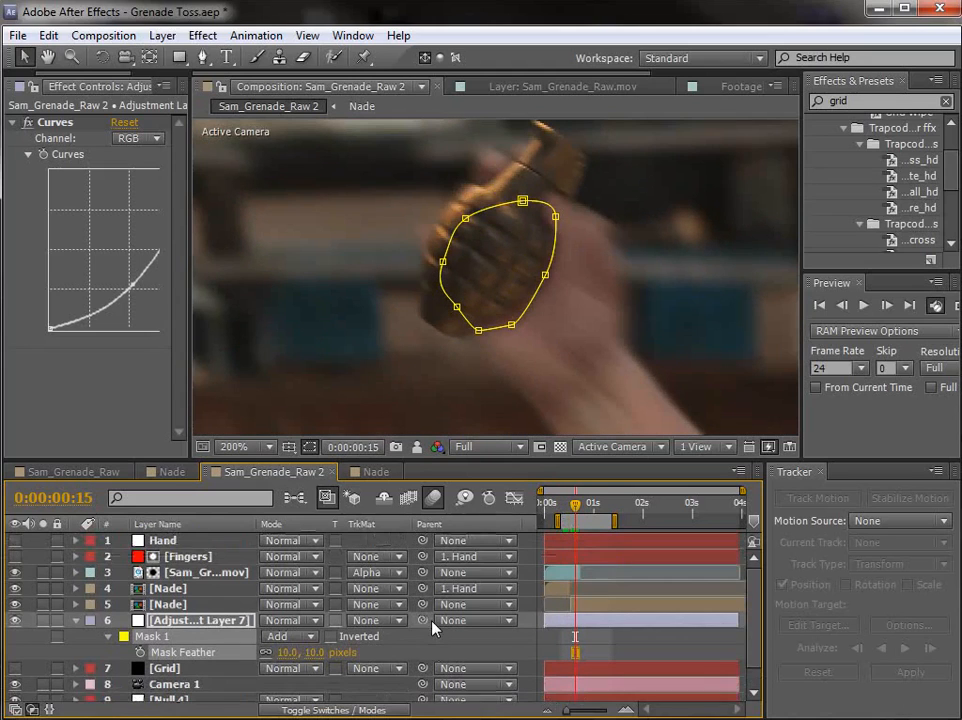
Step: Parent the adjustment layer to the Hand null and scrub ahead to check how the shadow follows
left_click_drag(422, 620, 163, 540)
key("F2")
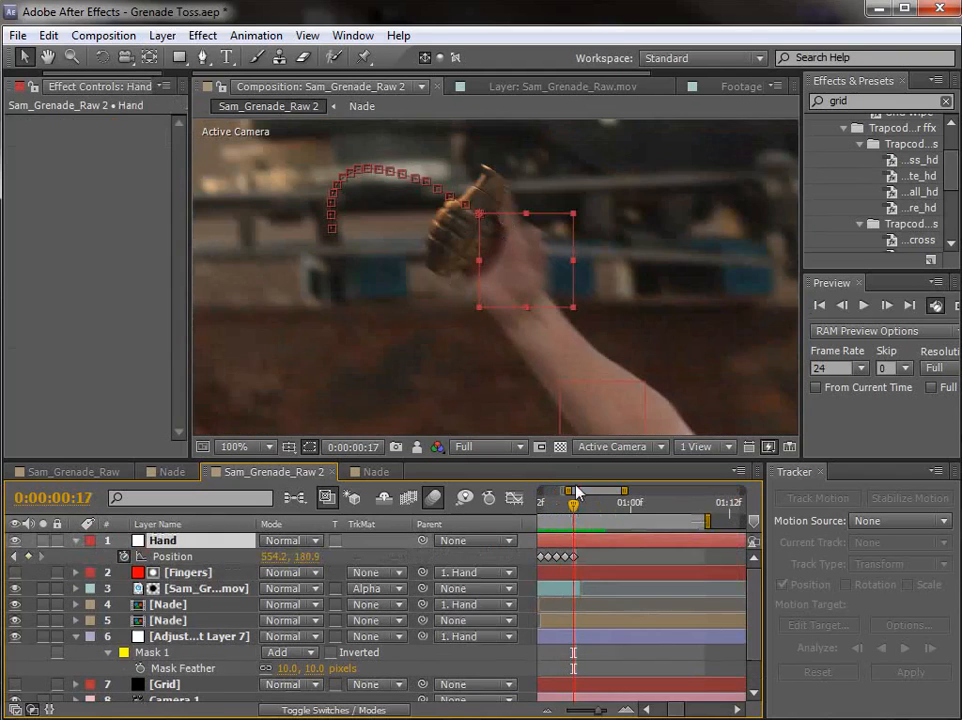
left_click_drag(573, 507, 606, 514)
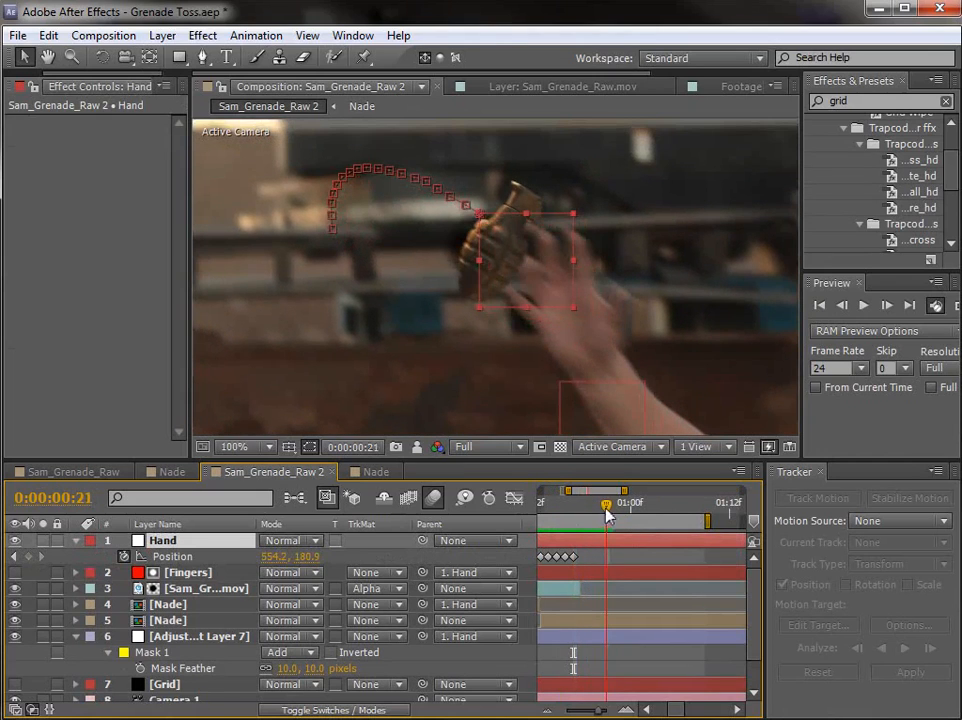
Step: Keyframe the Hand null's Position at 0:00:00:22, moving it down along the arm to follow the opening hand
left_click(629, 563)
left_click(165, 541)
left_click(16, 541)
left_click(16, 541)
left_click_drag(608, 510, 614, 505)
left_click_drag(505, 260, 603, 337)
mouse_move(613, 510)
left_mouse_down()
mouse_move(573, 510)
mouse_move(598, 510)
left_mouse_up()
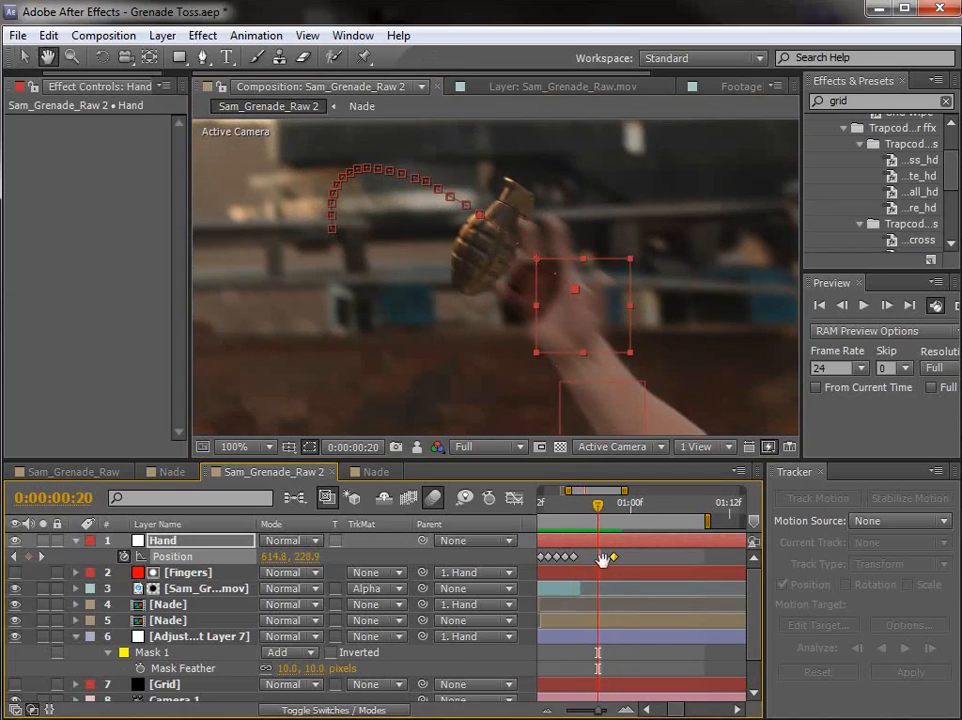
Step: Keyframe the adjustment layer's Mask Feather from 10 pixels at 0:00:00:17 to 59 pixels at 0:00:00:22
scroll(612, 601, "down", 3)
left_click(189, 597)
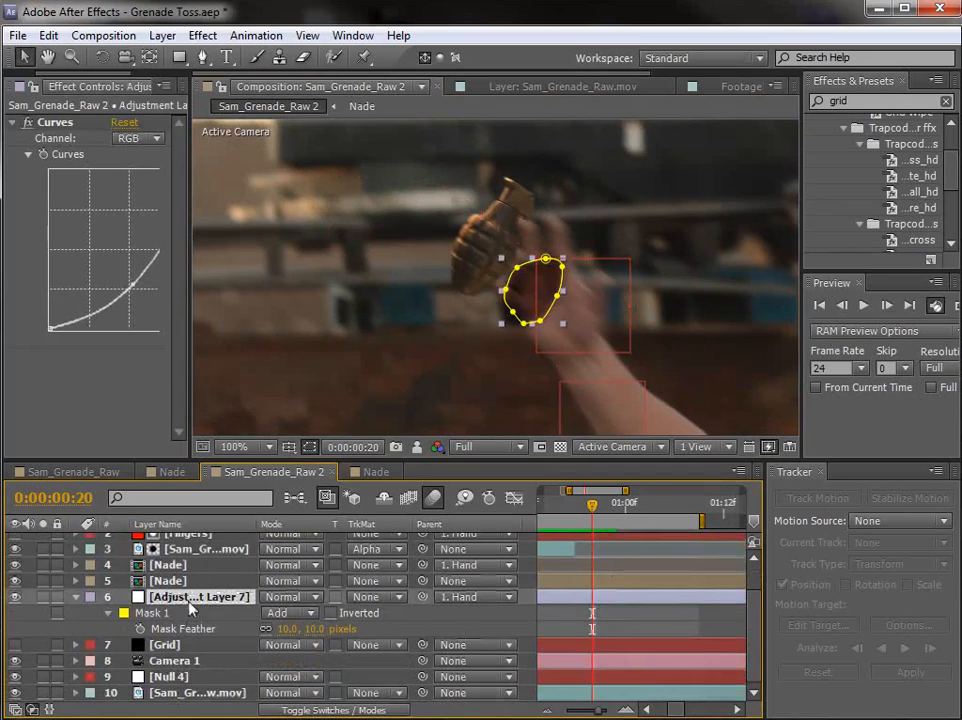
left_click(140, 628)
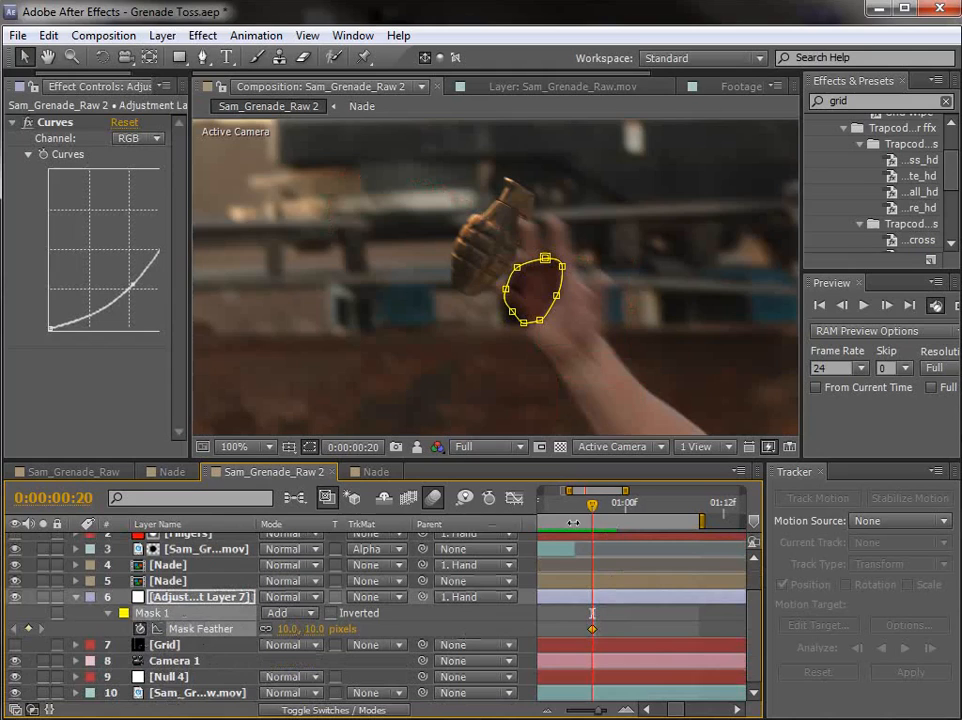
left_click_drag(592, 628, 568, 628)
key("Page_Down")
key("Page_Down")
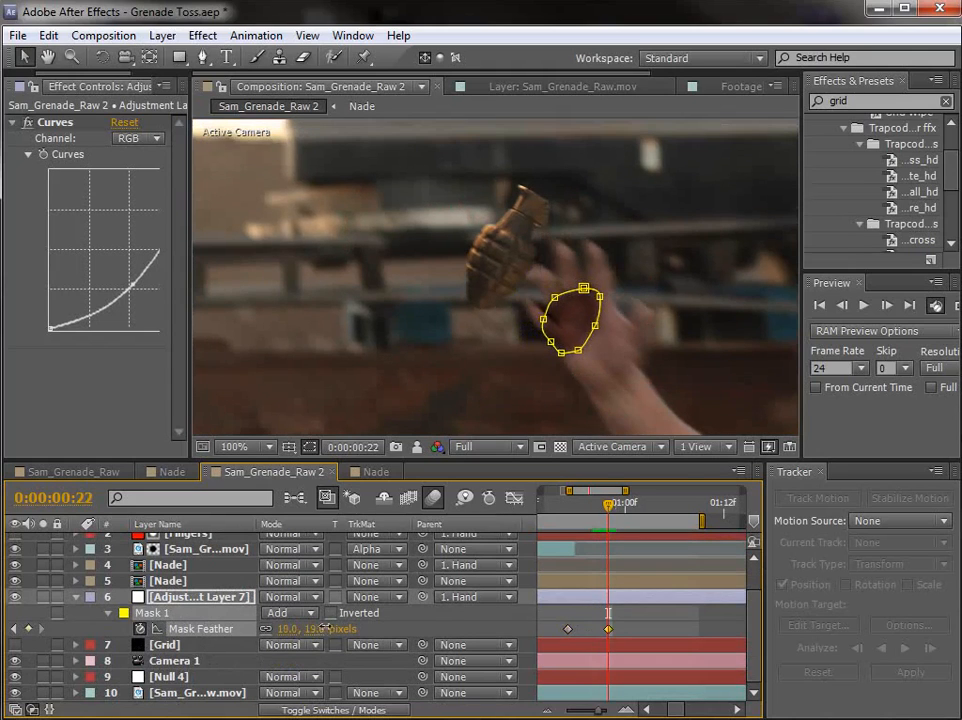
left_click_drag(324, 628, 349, 621)
left_click_drag(604, 513, 559, 509)
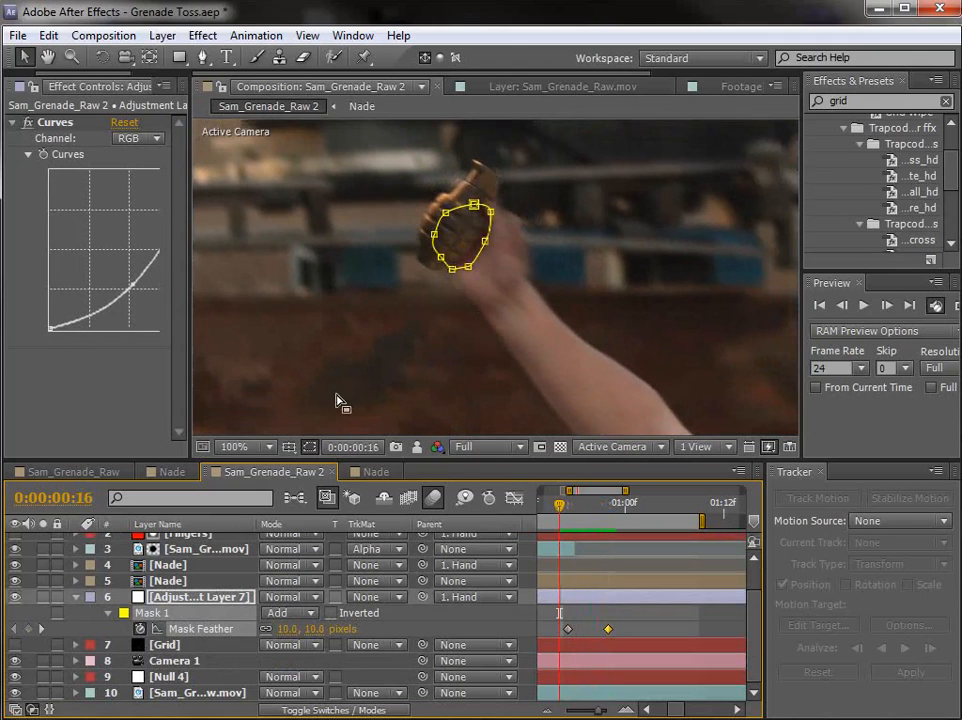
left_click_drag(560, 508, 610, 526)
Step: Move the Hand null's Position at 0:00:00:22 farther down and right so the shadow follows the open palm
scroll(620, 624, "up", 2)
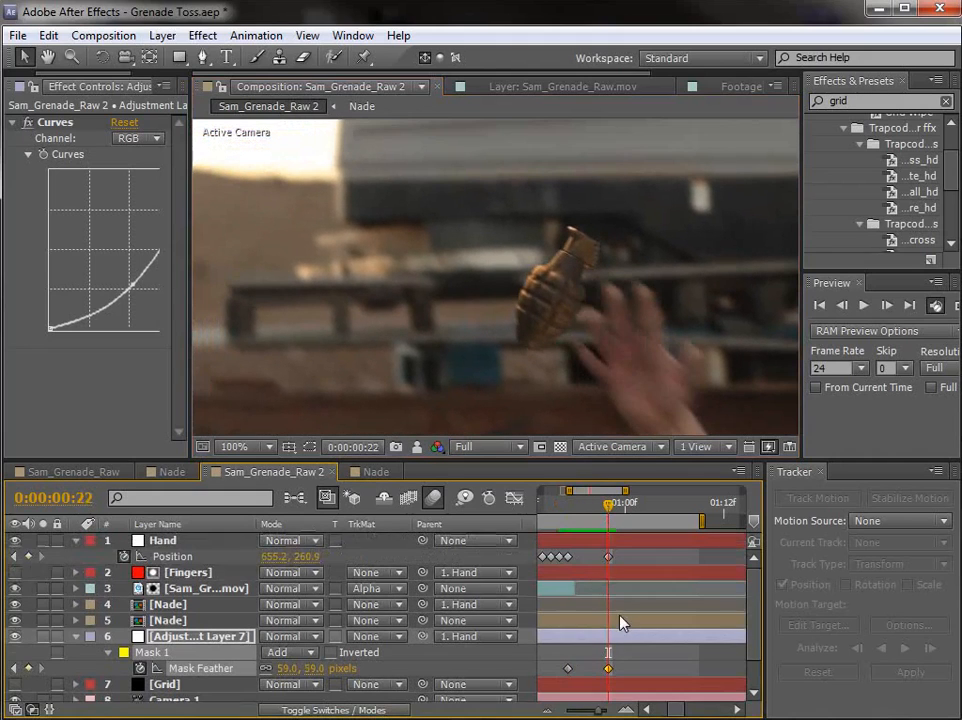
left_click(609, 555)
left_click_drag(669, 373, 686, 394)
Step: Trim the adjustment layer to start at 0:00:00:13 and scrub through the grenade's release
left_click_drag(596, 516, 583, 523)
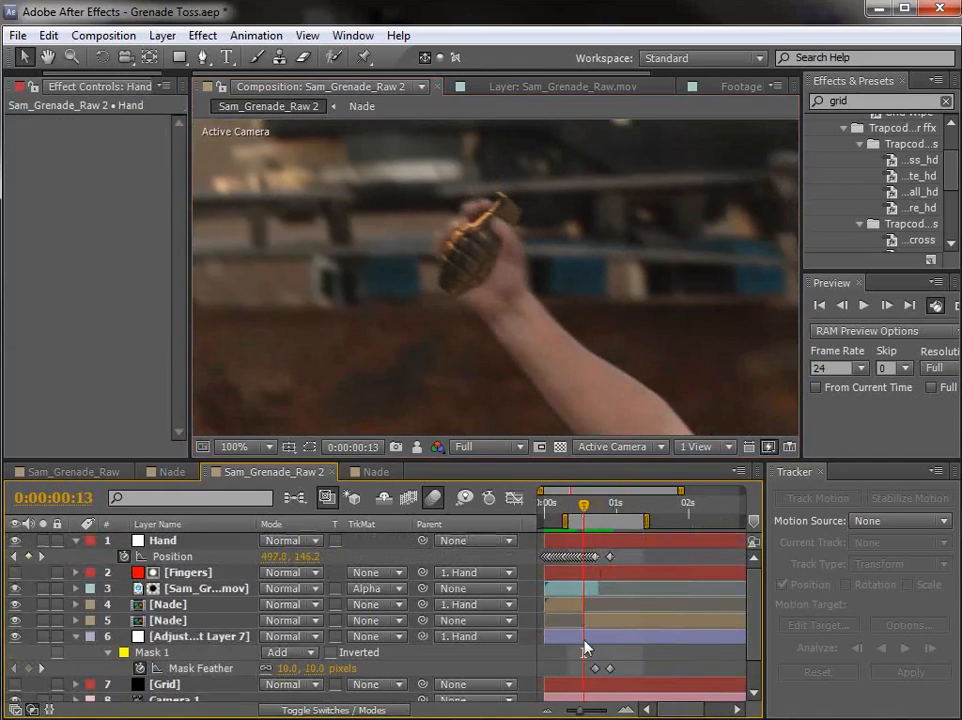
left_click(585, 640)
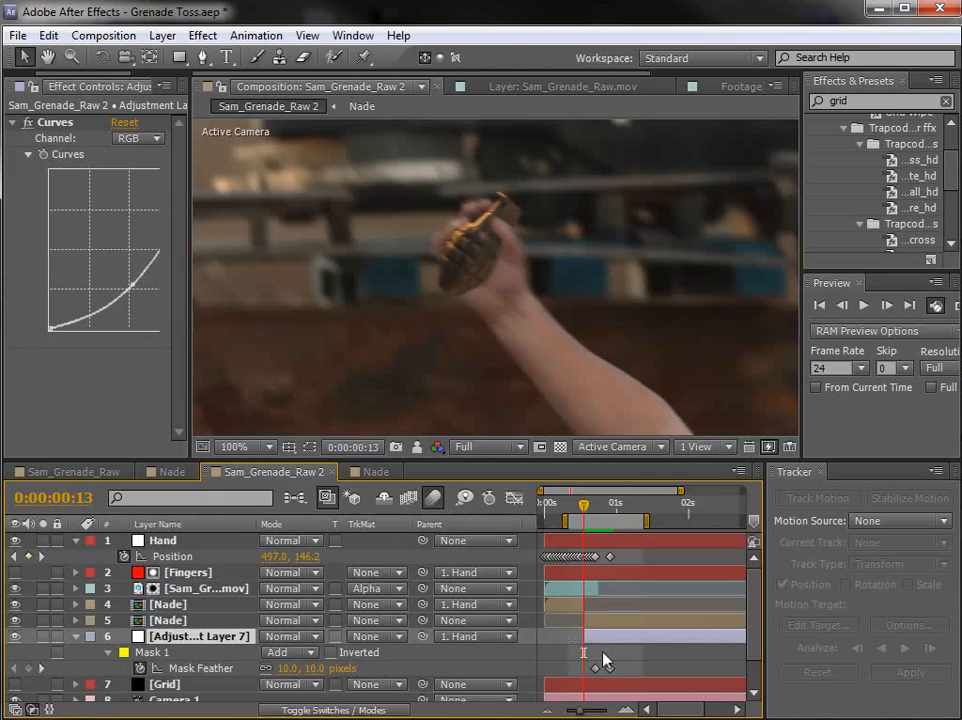
left_click(600, 510)
left_click_drag(601, 512, 588, 506)
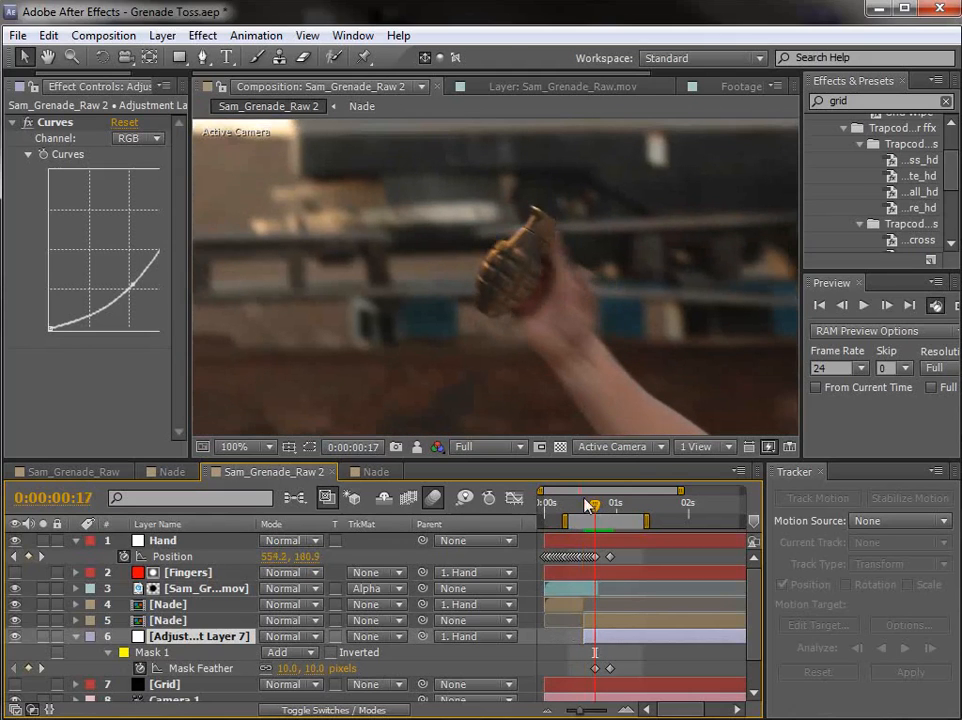
Step: Raise the shadow's Curves midpoint slightly and add a Tint effect with Amount to Tint at 10%
left_click_drag(191, 233, 296, 236)
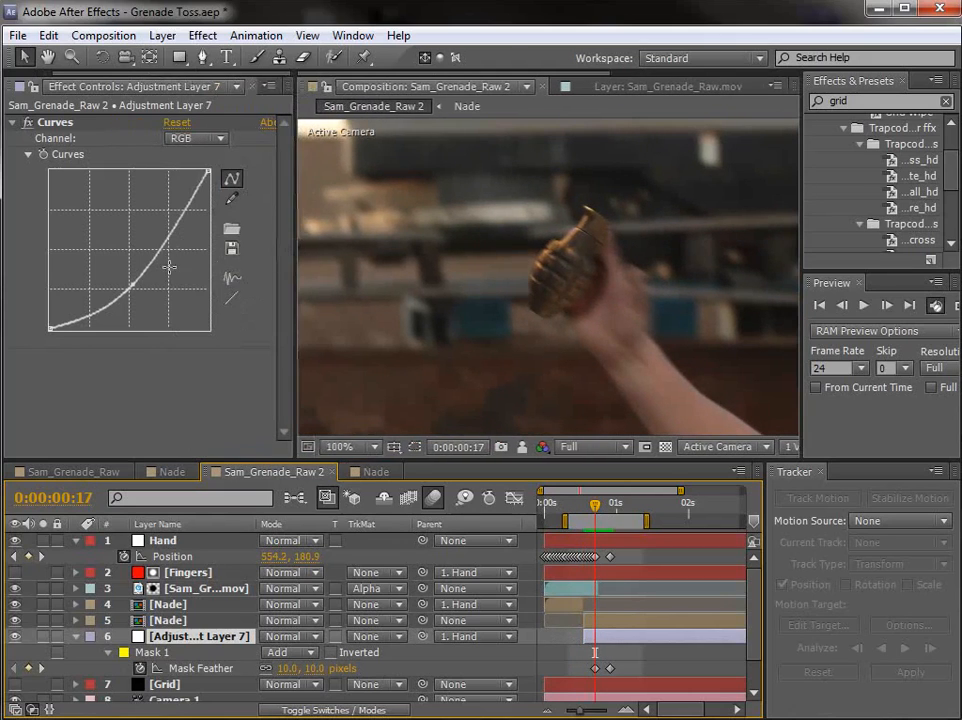
left_click_drag(133, 283, 128, 278)
left_click(200, 38)
mouse_move(258, 211)
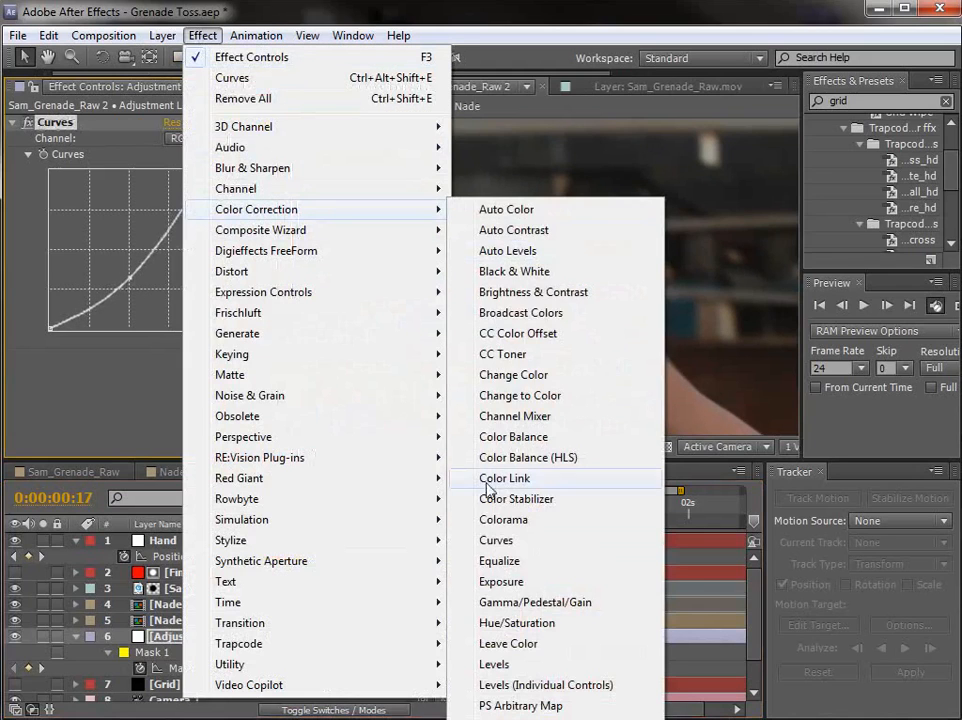
left_click(500, 719)
left_click_drag(184, 404, 80, 404)
Step: Raise the Mask Feather keyframe at 0:00:00:17 to 19 pixels
key("h")
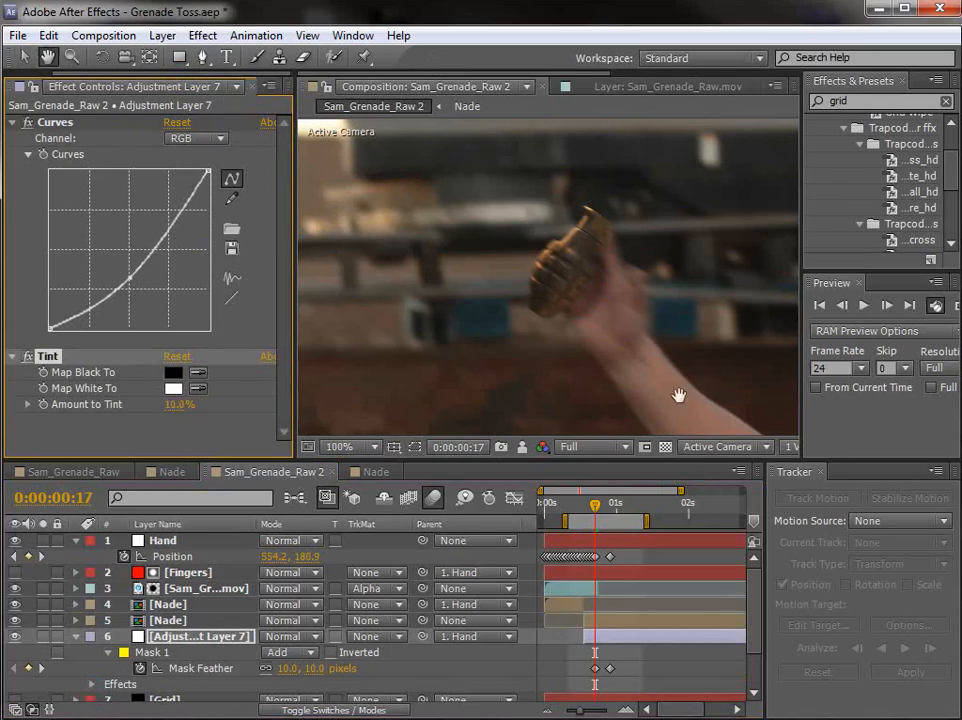
left_click_drag(676, 393, 533, 278)
left_click_drag(418, 197, 440, 230)
key("v")
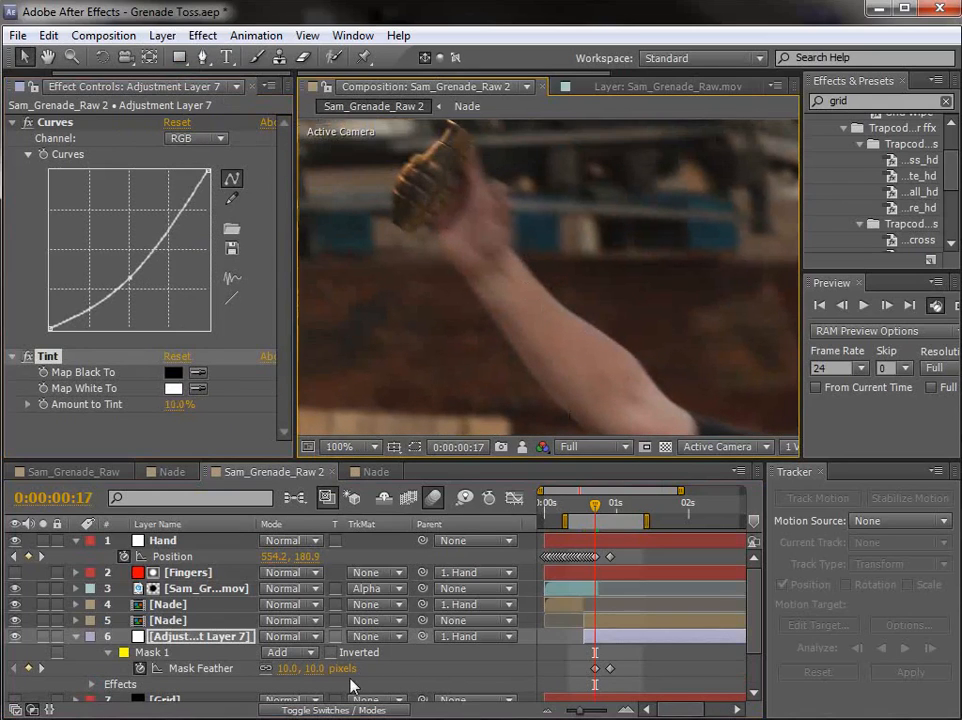
left_click_drag(302, 668, 317, 668)
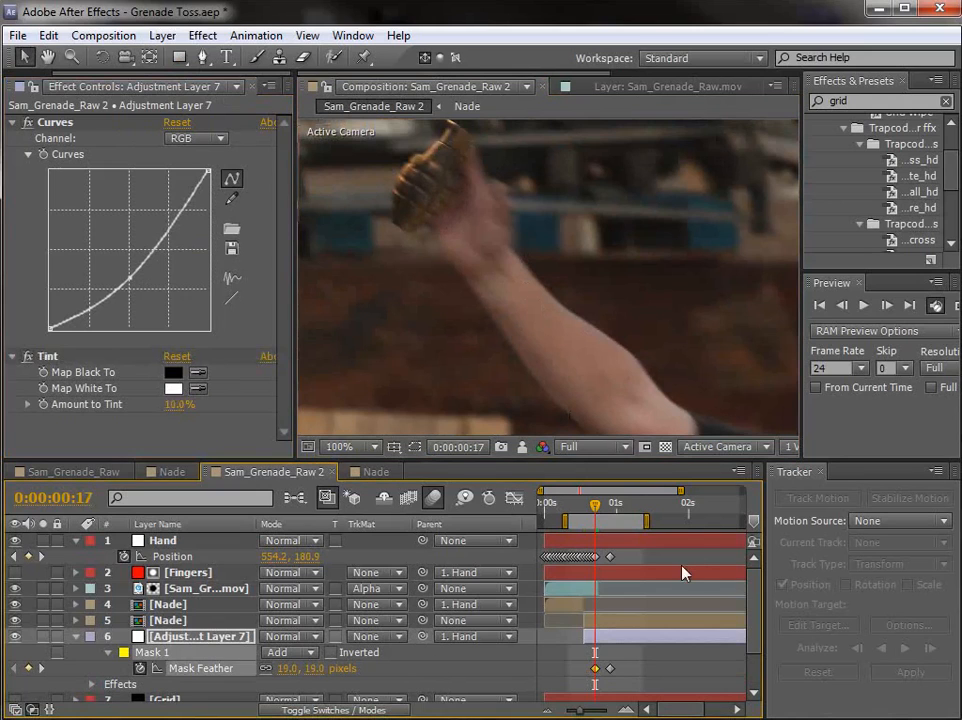
Step: Keyframe the adjustment layer's Opacity from 100% at about 0:00:00:15 to fade out the shadow just after 0:00:00:22
mouse_move(600, 509)
left_mouse_down()
mouse_move(589, 509)
mouse_move(625, 516)
mouse_move(605, 524)
left_mouse_up()
scroll(110, 686, "down", 1)
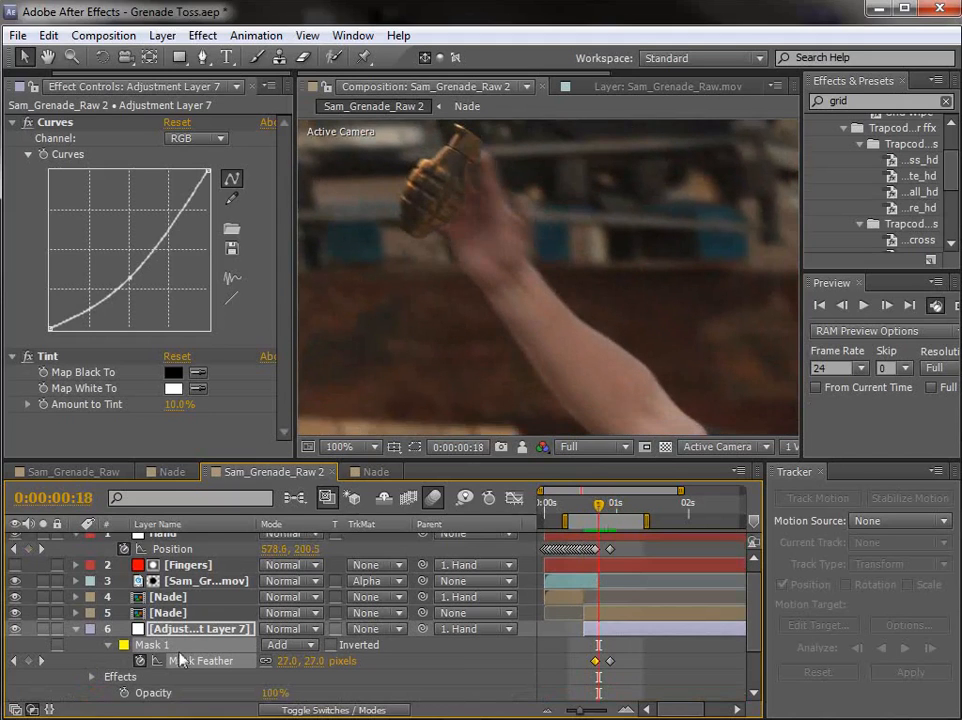
scroll(140, 690, "down", 3)
left_click(125, 645)
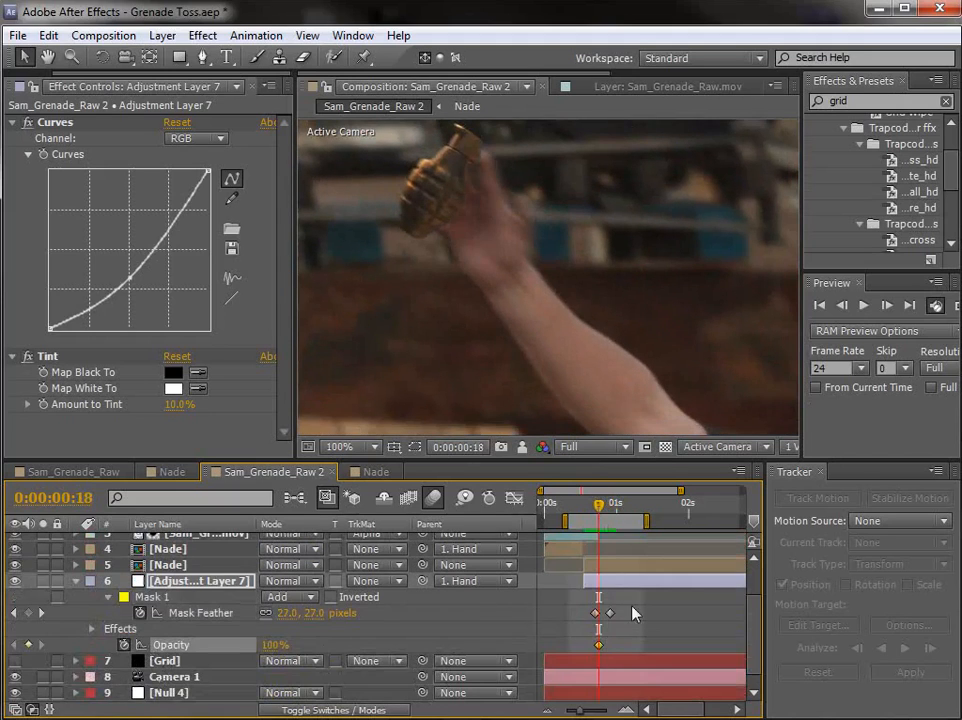
left_click_drag(597, 650, 590, 649)
mouse_move(599, 507)
left_mouse_down()
mouse_move(614, 508)
mouse_move(609, 514)
left_mouse_up()
Step: Shift the Hand null's Position keyframe at 0:00:00:22 up and left to realign the shadow with the palm
scroll(625, 609, "up", 4)
left_click(611, 510)
left_click(627, 545)
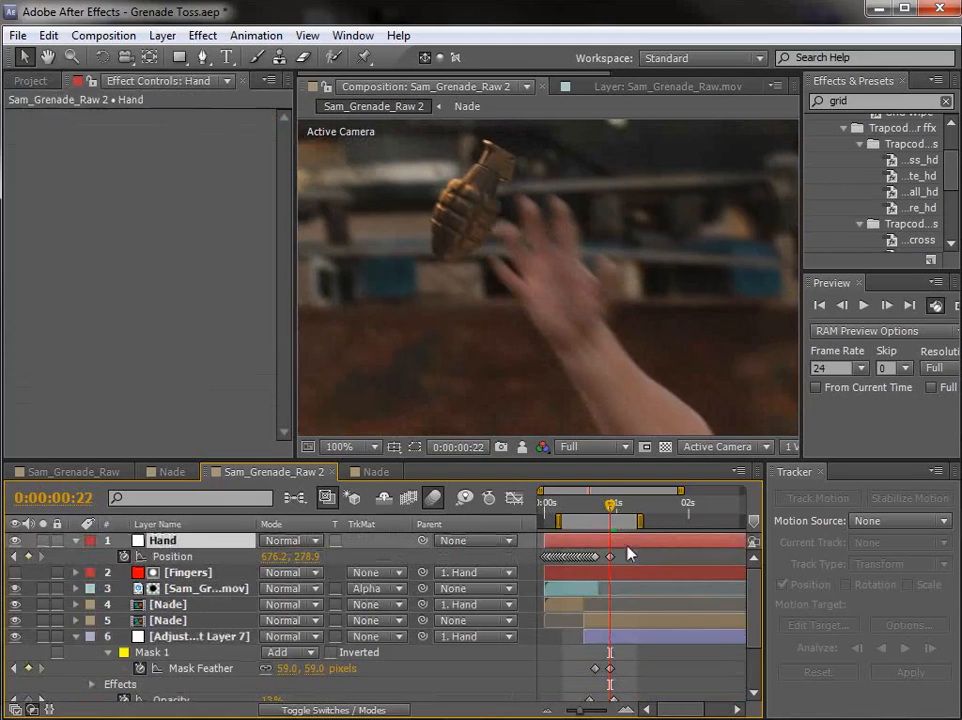
left_click_drag(598, 330, 577, 305)
Step: RAM preview the grenade's release and inspect the gripped grenade up close at 0:00:00:08
left_click_drag(611, 506, 589, 516)
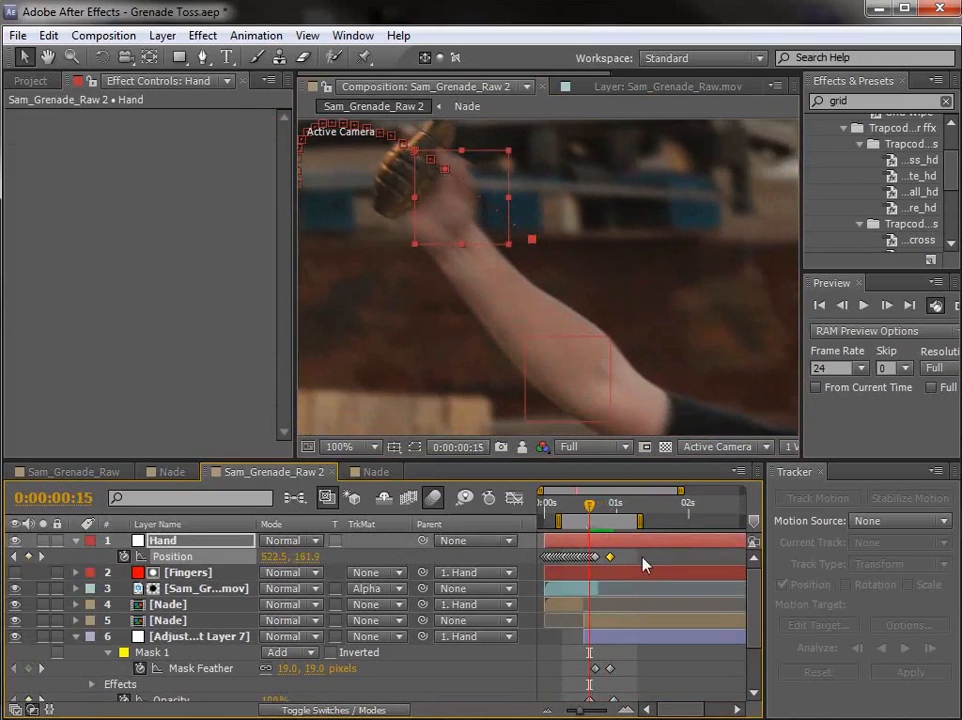
left_click(643, 560)
key("space")
left_click_drag(478, 223, 567, 269)
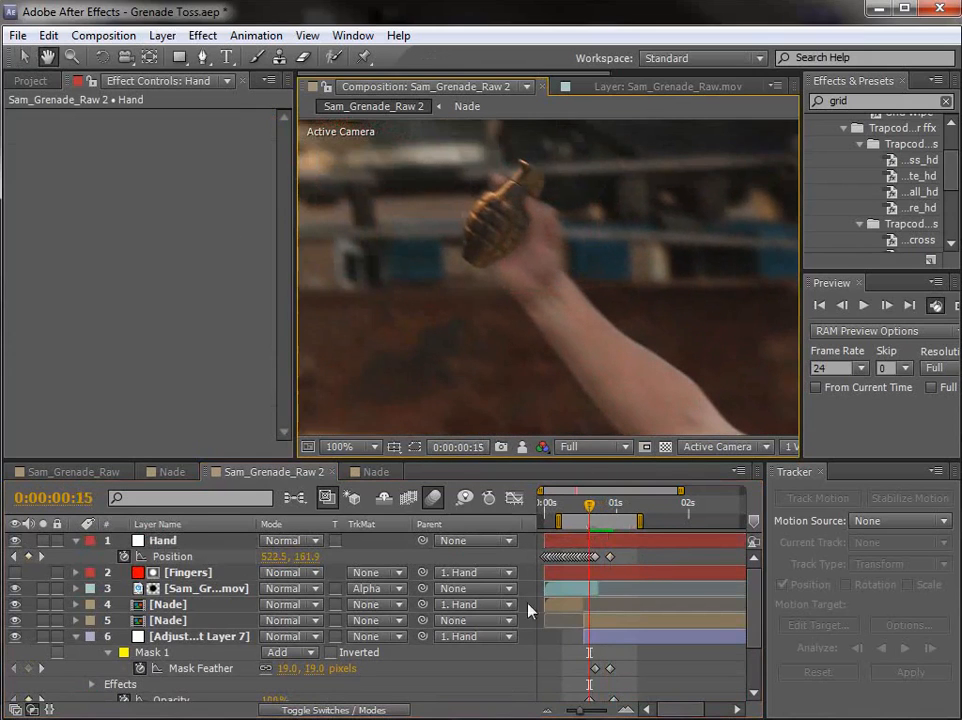
key("KP_0")
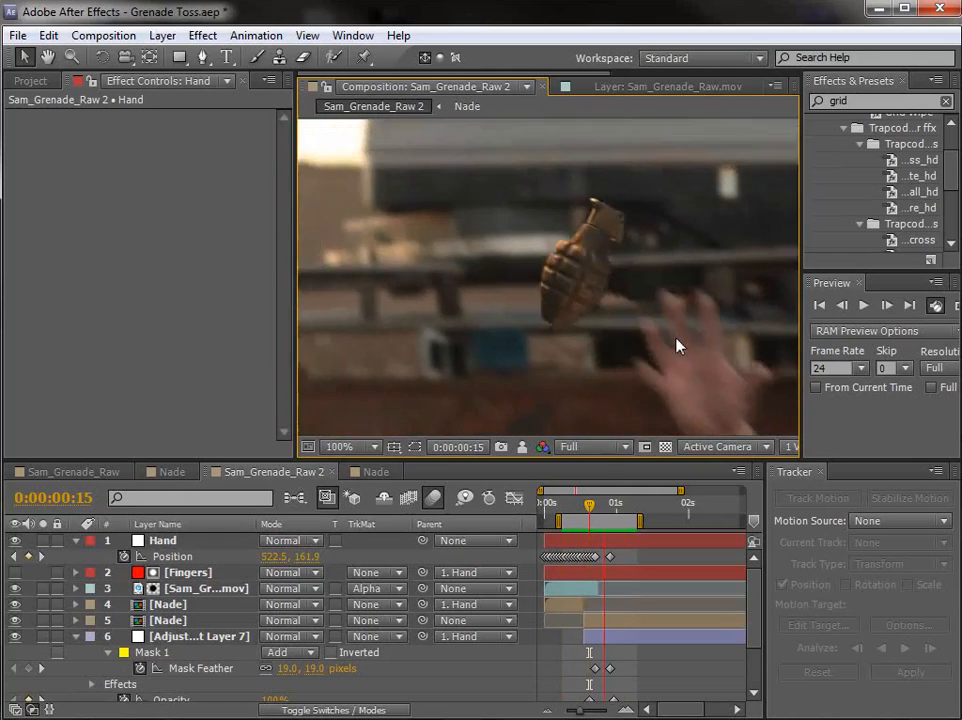
left_click_drag(589, 505, 568, 510)
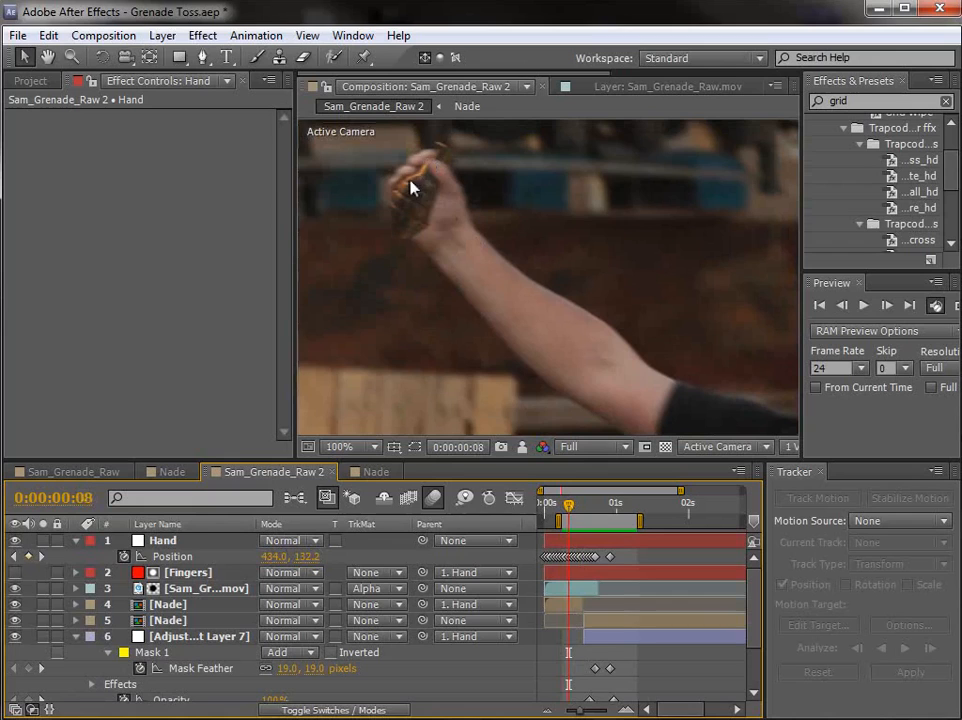
scroll(405, 184, "up", 1)
left_click_drag(399, 189, 531, 274)
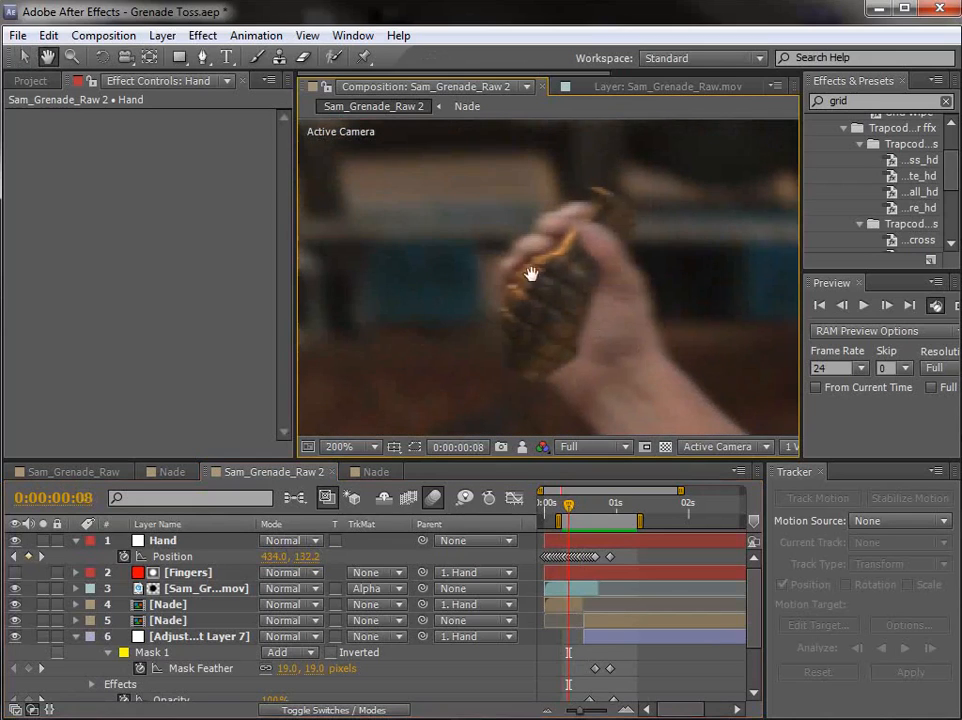
Step: Collapse the expanded properties of all layers and reframe the composition on the whole thrower
left_click(170, 636)
left_click(76, 636)
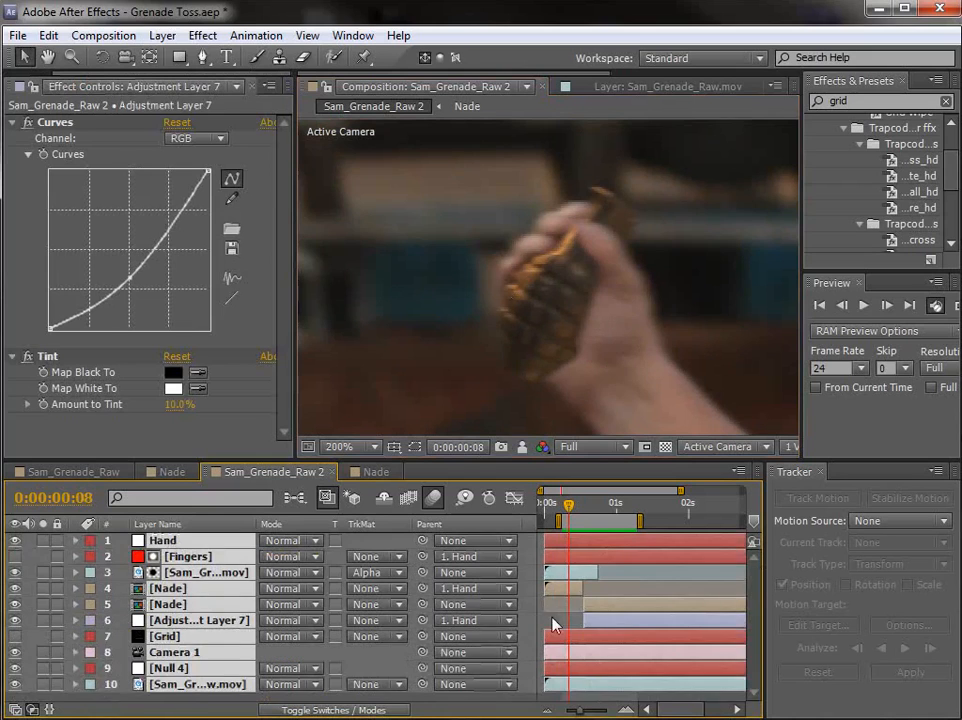
left_click(555, 624)
scroll(588, 331, "down", 2)
left_click_drag(656, 370, 548, 297)
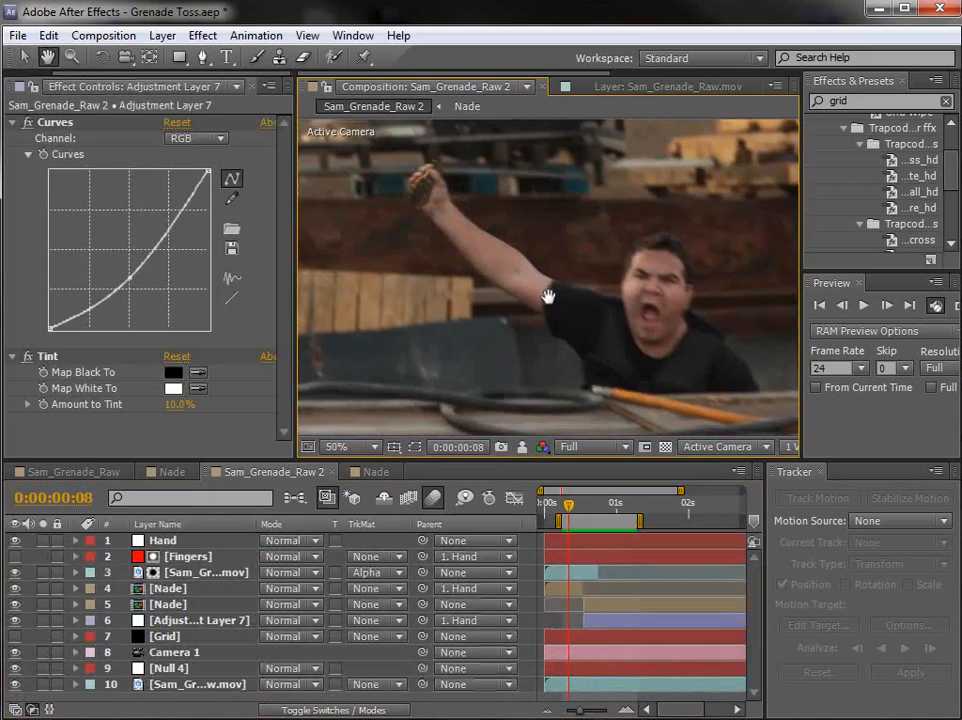
Step: RAM preview the throw and examine the released grenade at 0:00:01:01
key("space")
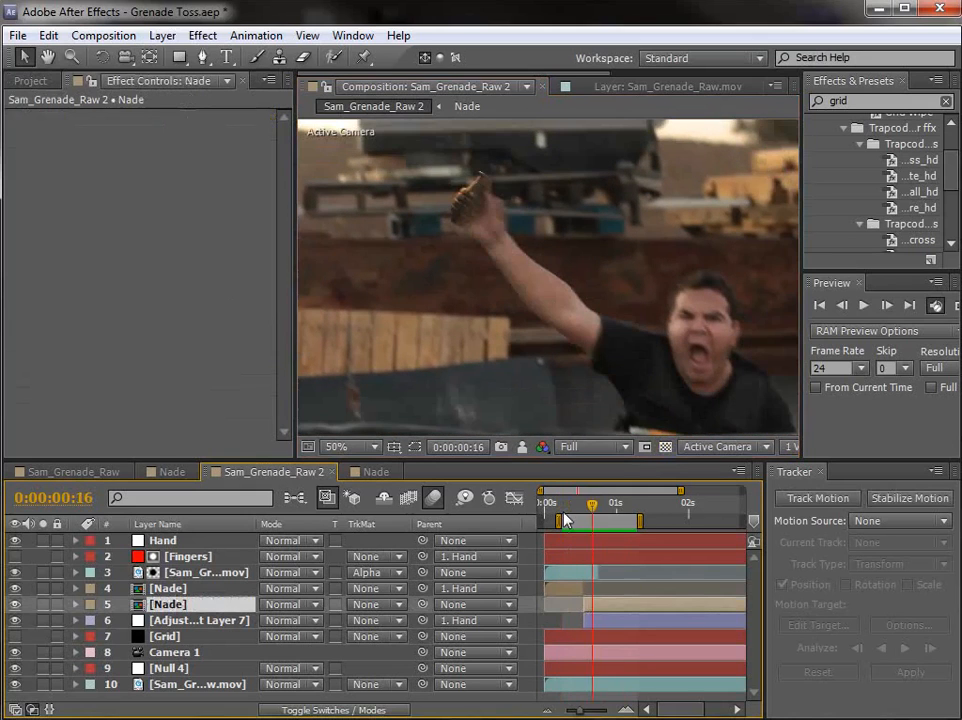
key("KP_0")
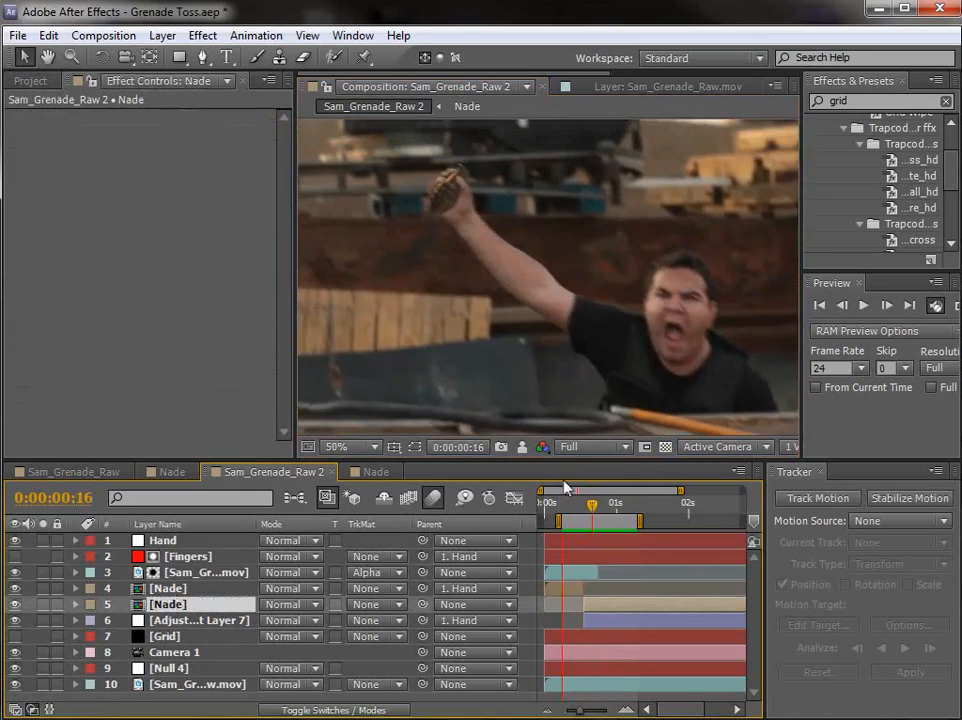
key("space")
key("minus")
mouse_move(587, 511)
left_mouse_down()
mouse_move(693, 528)
mouse_move(583, 528)
mouse_move(598, 528)
left_mouse_up()
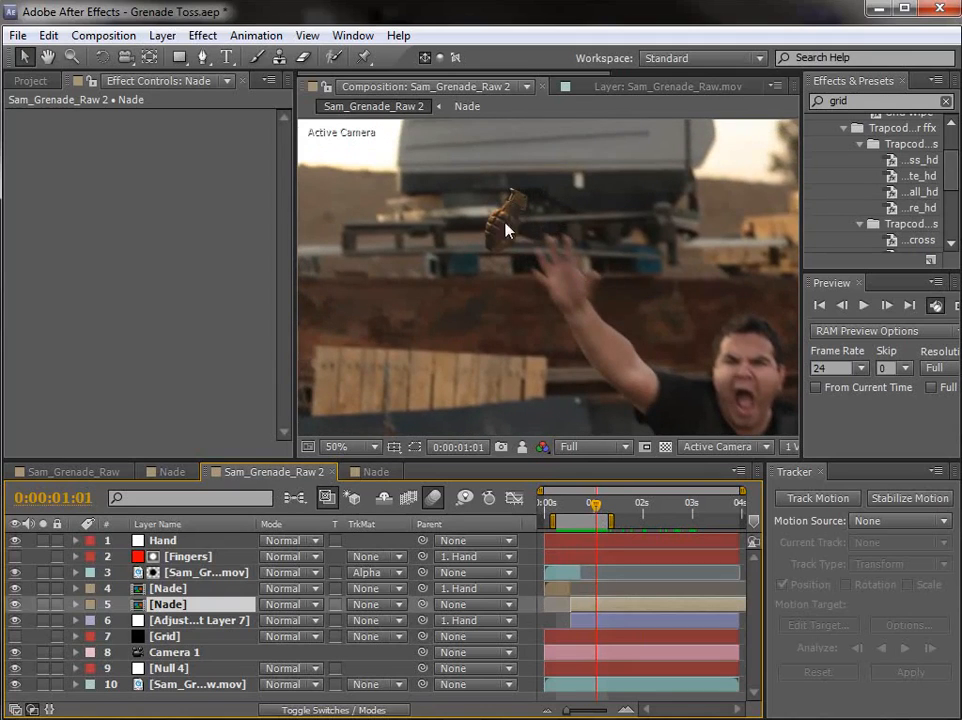
Step: Shift the grenade image sequence earlier inside the Nade precomp to change its rotation, and return to Sam_Grenade_Raw 2
double_click(600, 615)
left_click_drag(567, 546, 545, 541)
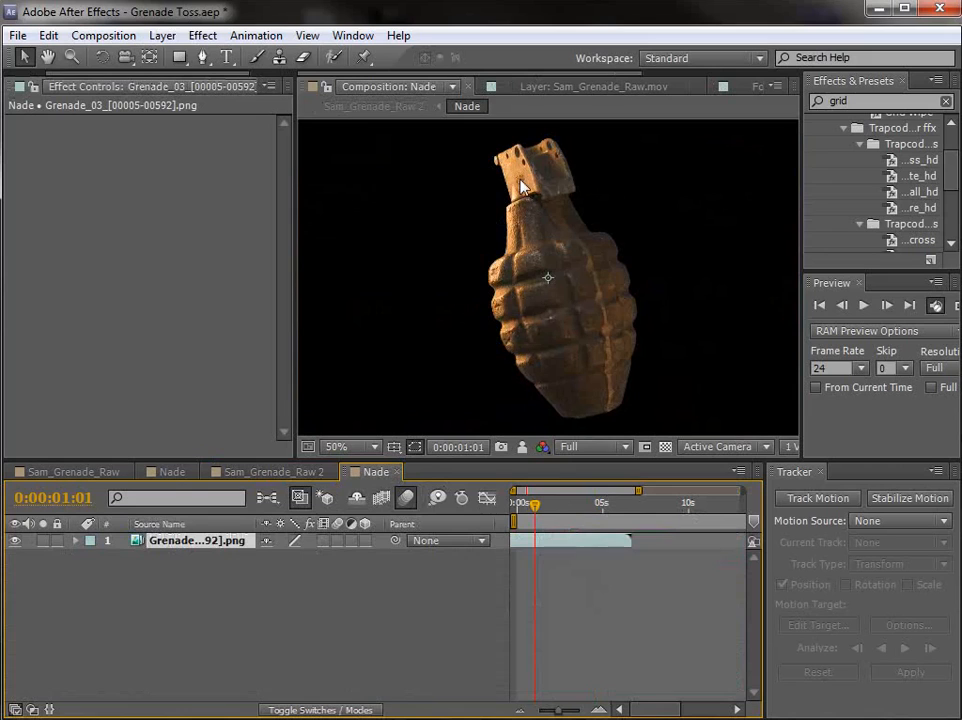
left_click(267, 472)
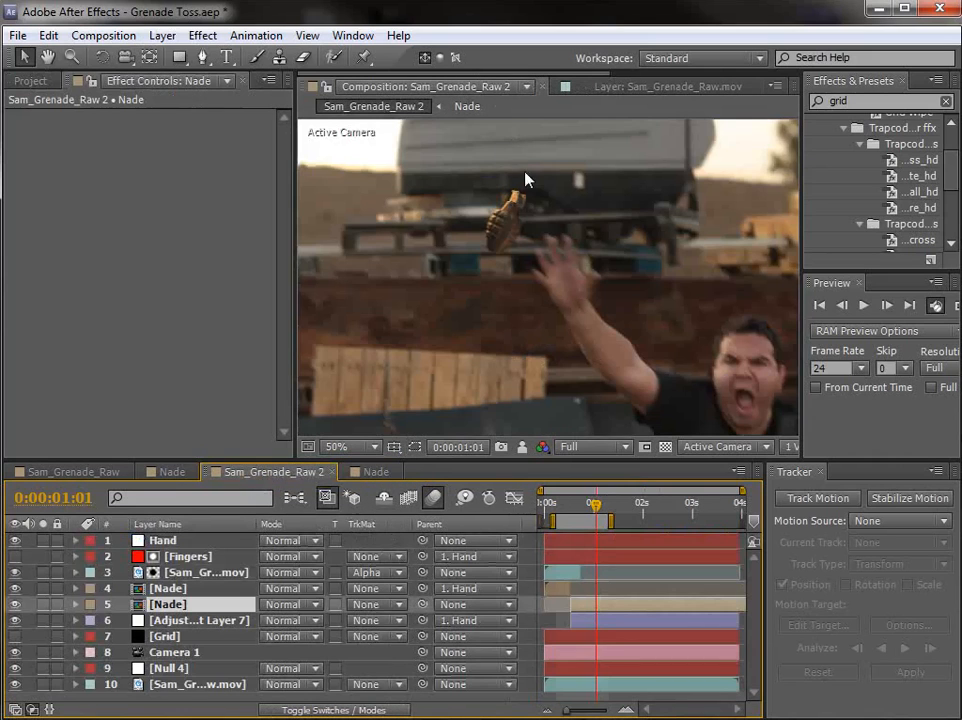
Step: Extend the work area's end past three seconds and play back the grenade's flight past the camera
left_click_drag(578, 505, 688, 511)
key("comma")
key("n")
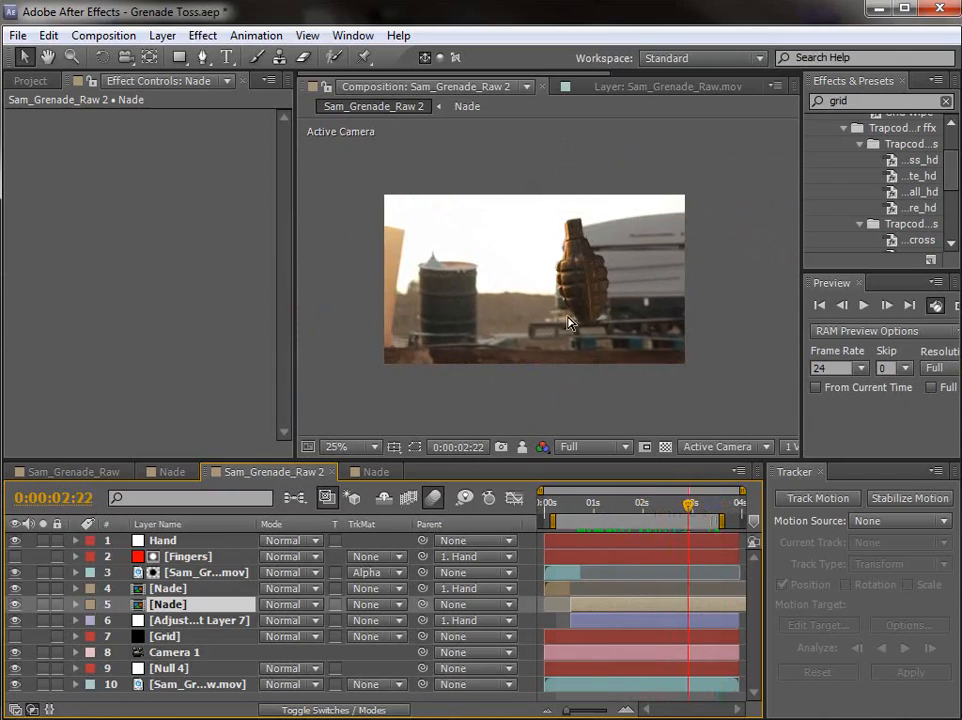
scroll(590, 356, "up", 1)
key("space")
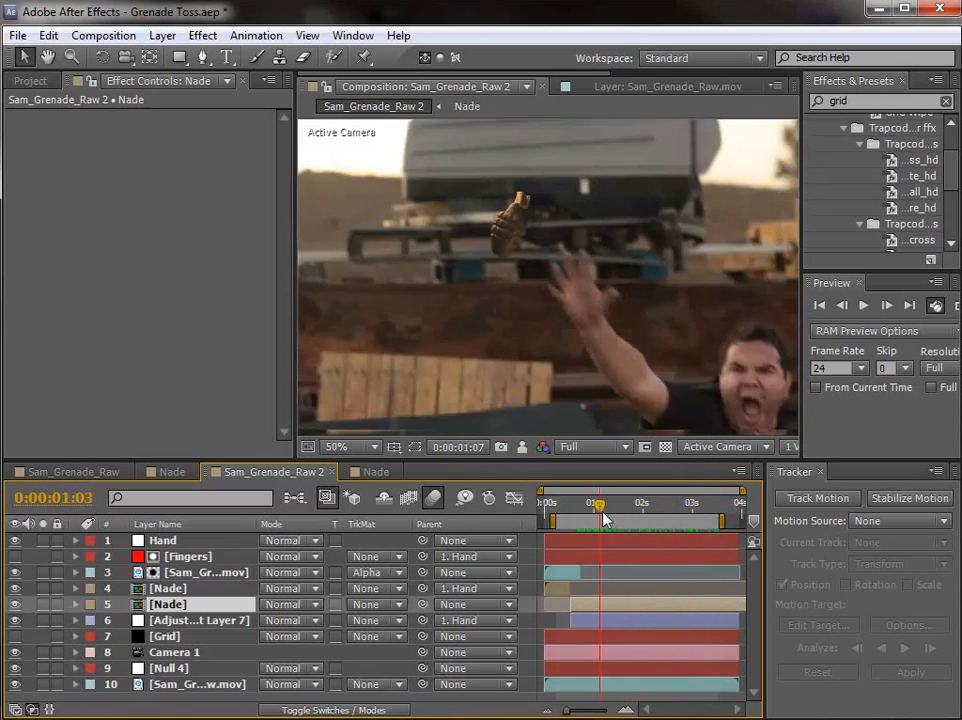
Step: Add an adjustment layer above the grenade sequence in the Nade precomp and apply a Curves effect to it
left_click(371, 473)
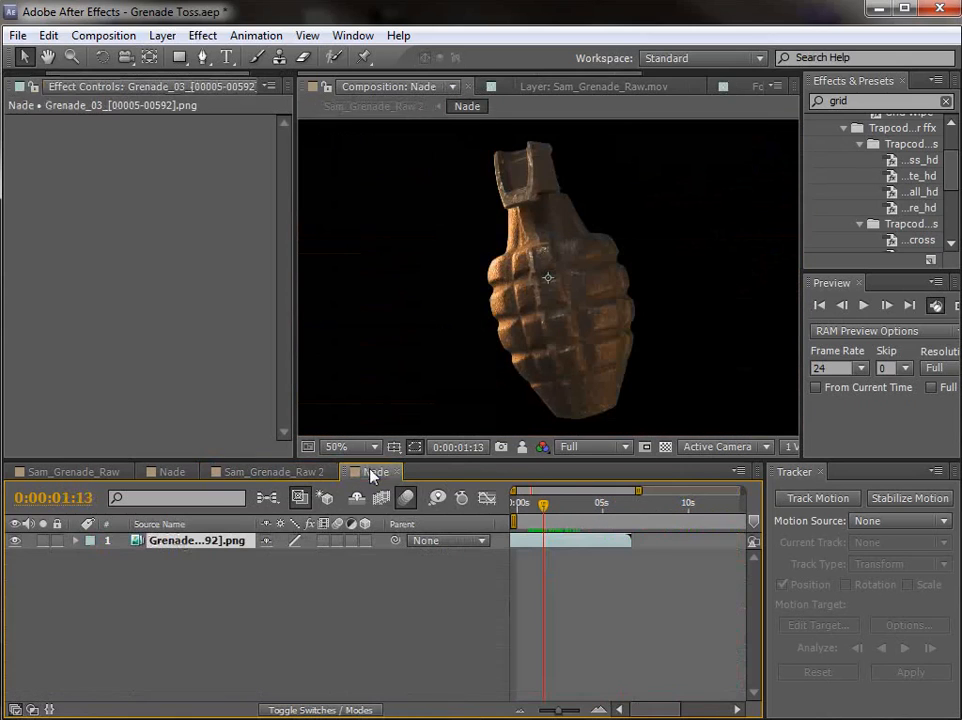
left_click(162, 35)
mouse_move(250, 57)
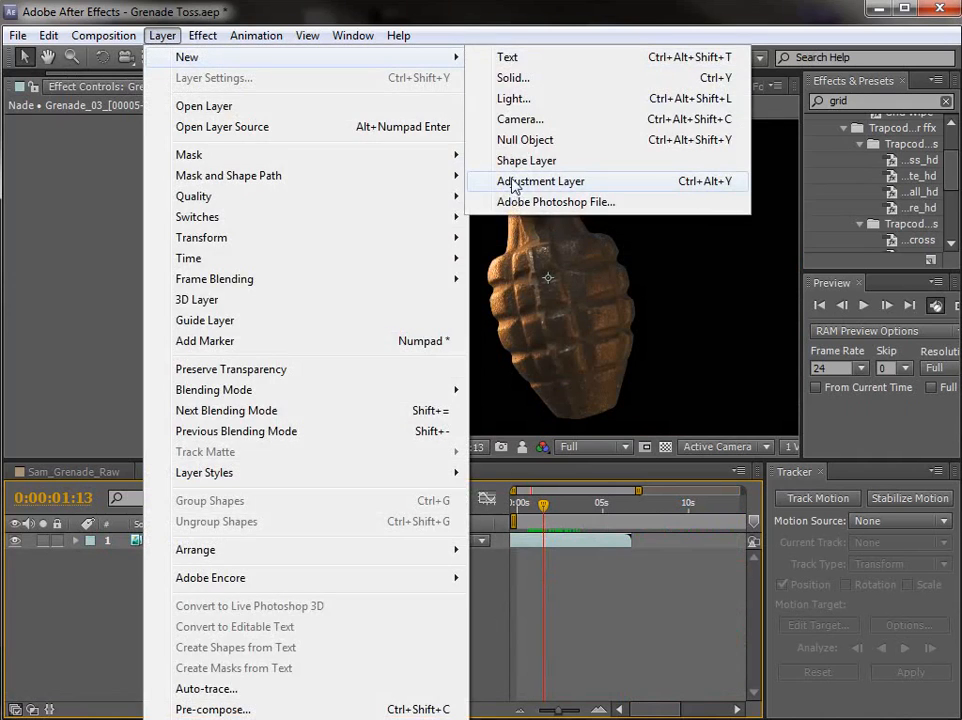
left_click(513, 183)
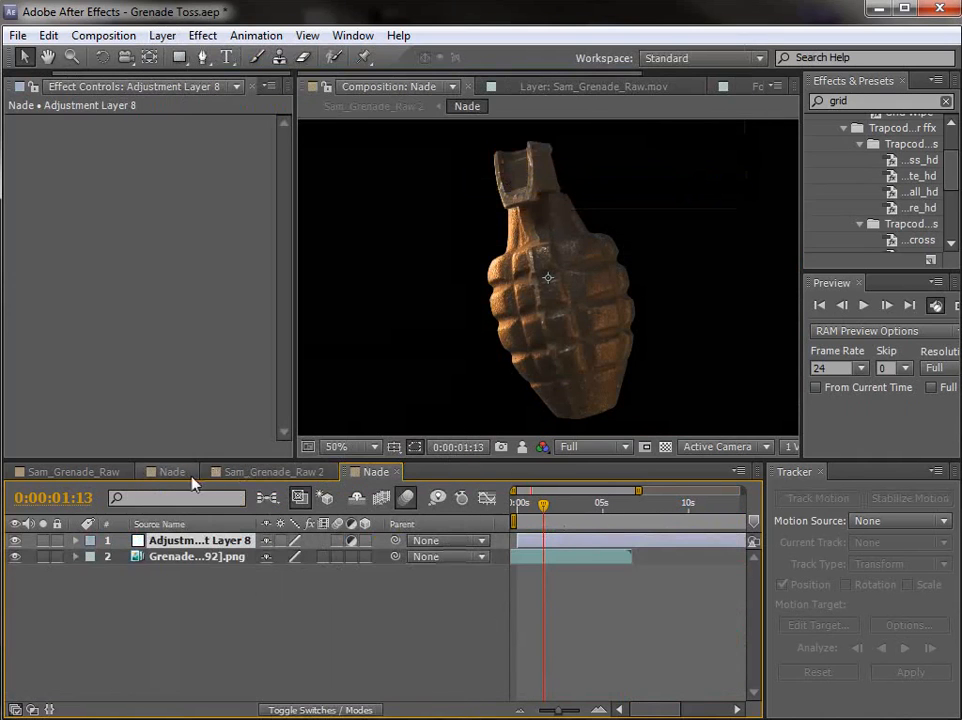
left_click(202, 35)
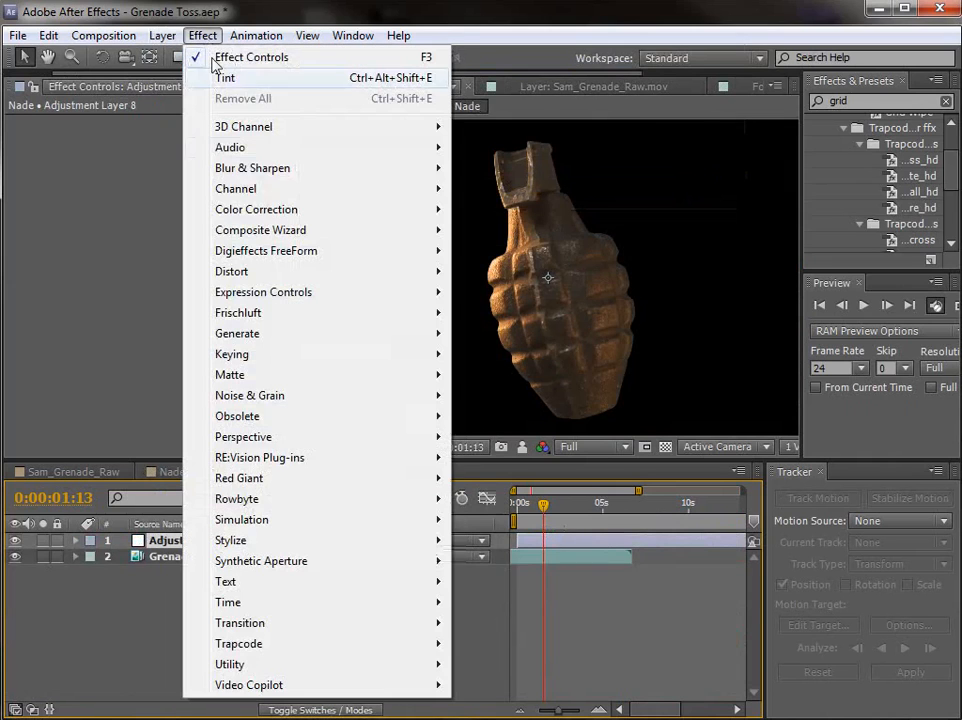
mouse_move(253, 210)
left_click(503, 537)
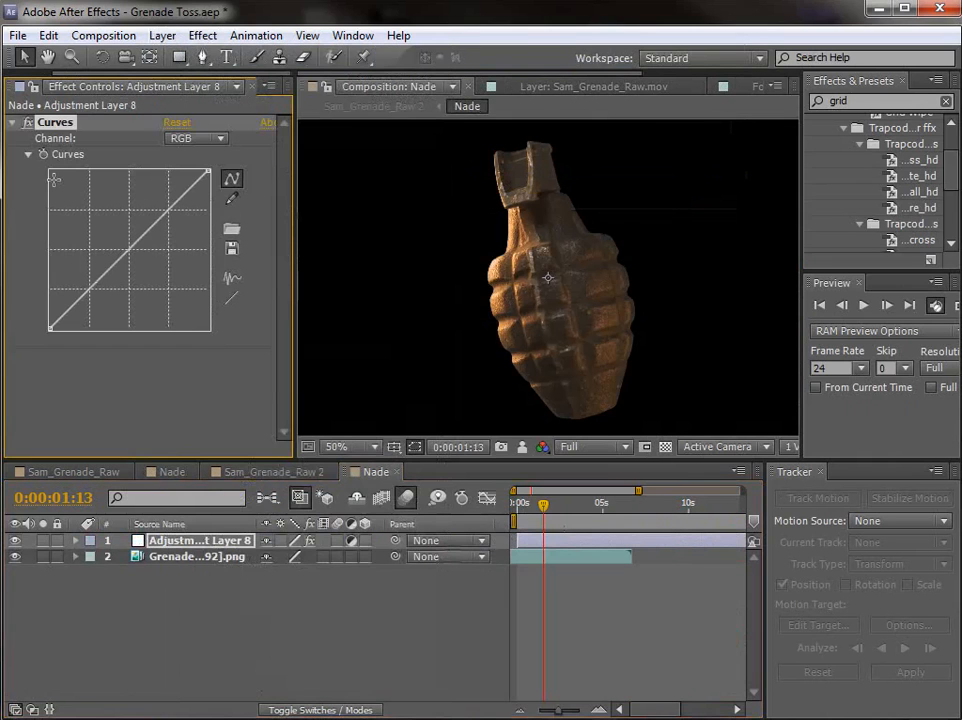
Step: Find the grenade's release frame at 0:00:00:21 and start keyframing Adjustment Layer 8's Curves there in the Nade precomp
left_click(275, 471)
mouse_move(590, 498)
left_mouse_down()
mouse_move(603, 502)
mouse_move(576, 505)
mouse_move(587, 511)
left_mouse_up()
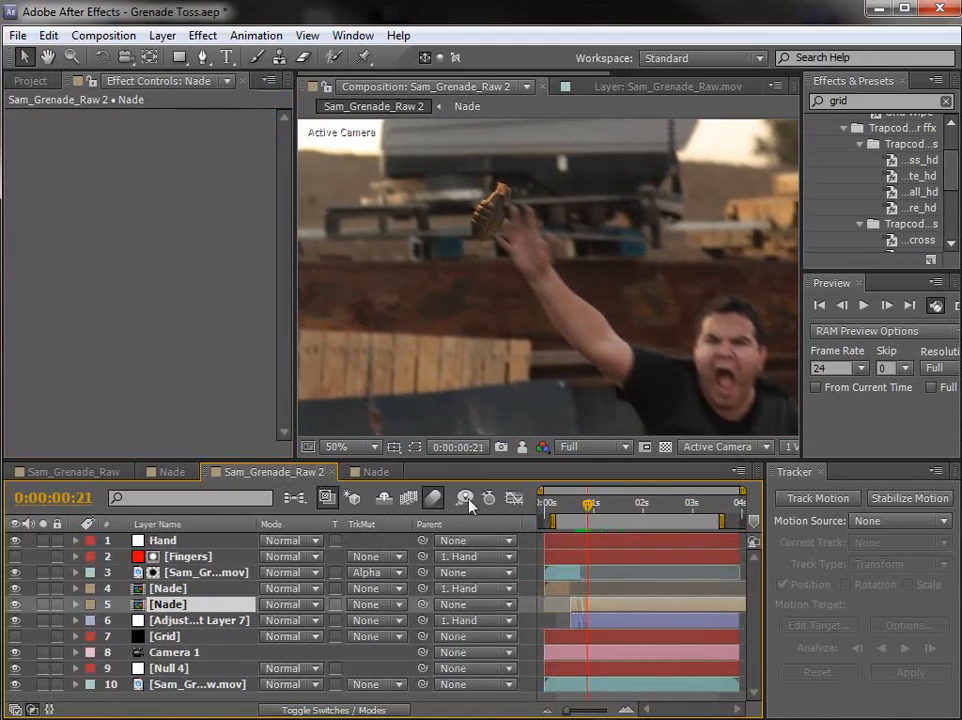
left_click(370, 471)
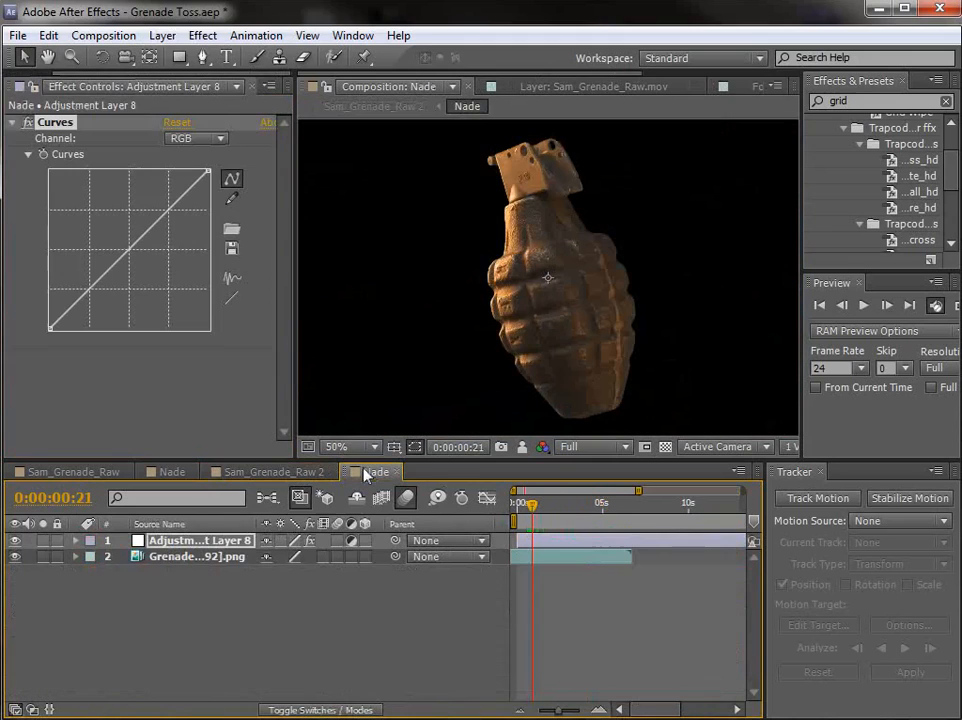
left_click(44, 162)
left_click(567, 617)
key("equal")
key("equal")
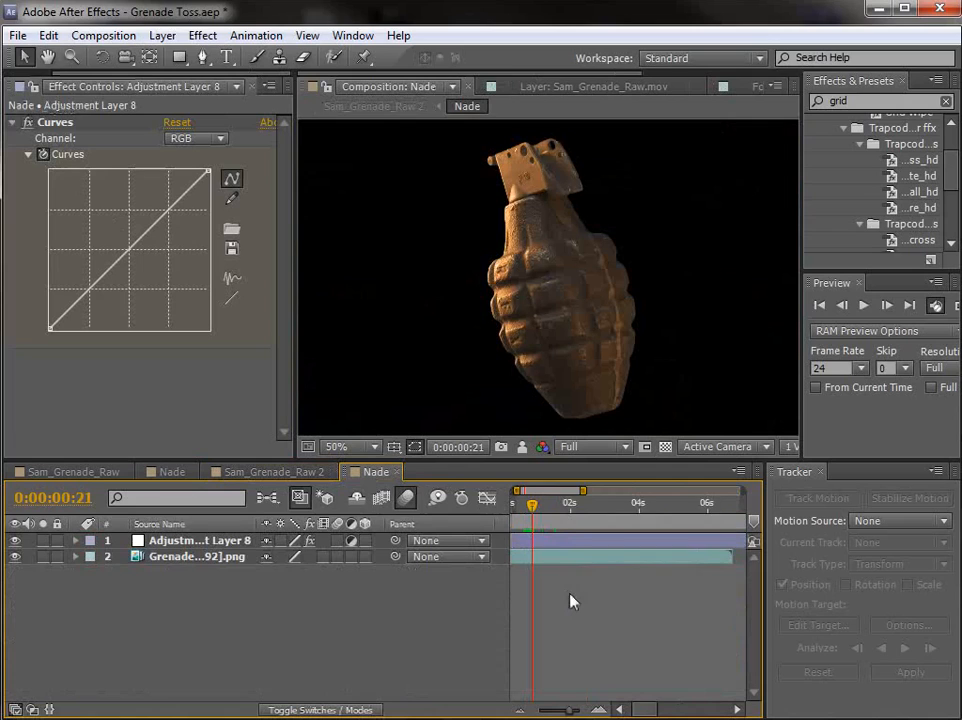
key("space")
left_click_drag(573, 601, 651, 586)
Step: At 0:00:00:14, darken the grenade by lowering the RGB curve's white point to about half, and check it in Sam_Grenade_Raw 2
left_click_drag(579, 509, 558, 509)
left_click(128, 265)
left_click_drag(126, 259, 128, 255)
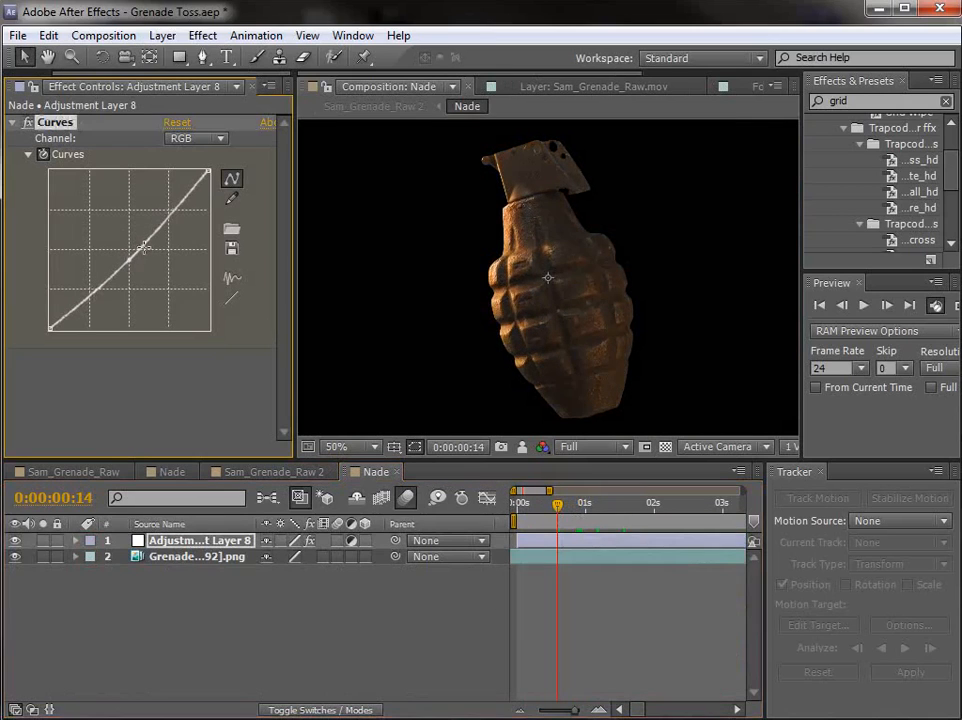
left_click_drag(210, 171, 222, 248)
mouse_move(134, 262)
left_mouse_down()
mouse_move(137, 281)
mouse_move(132, 271)
left_mouse_up()
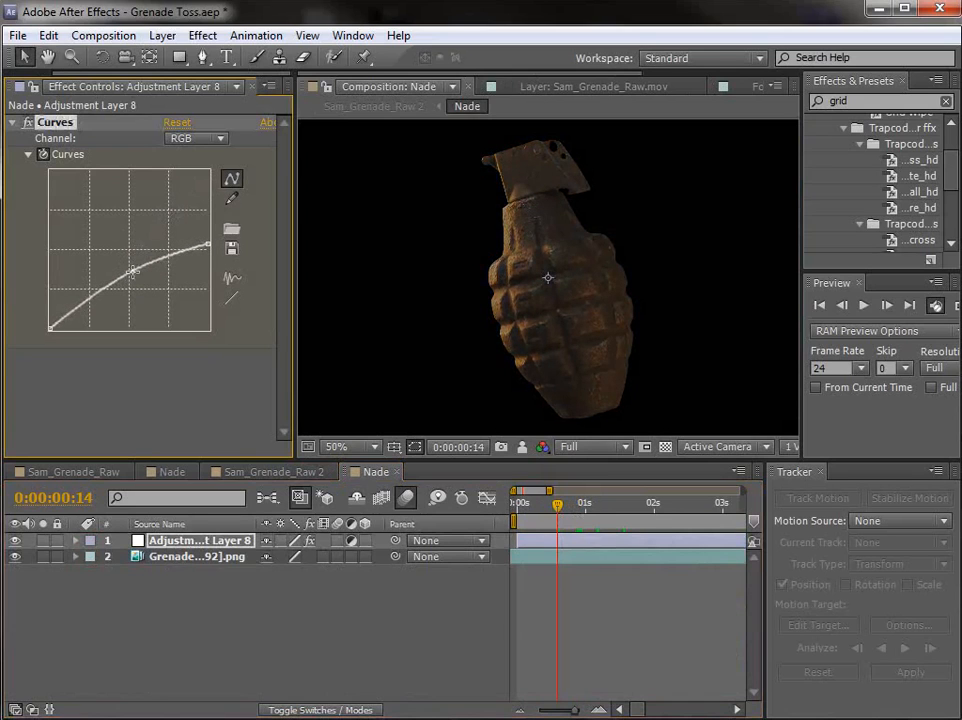
left_click(273, 471)
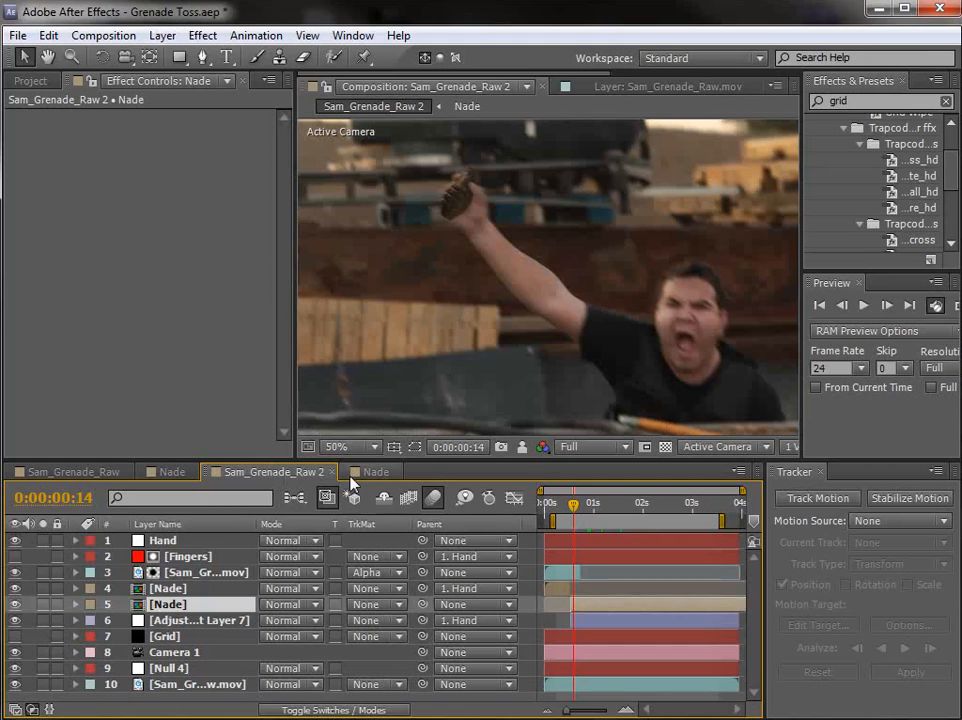
left_click_drag(578, 513, 653, 554)
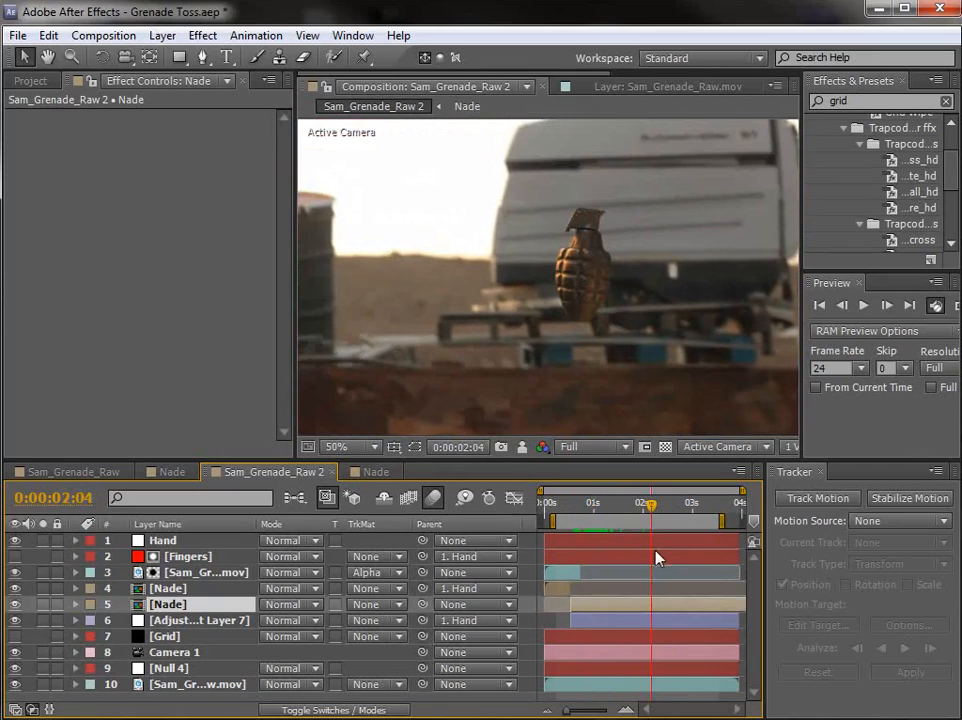
left_click(604, 508)
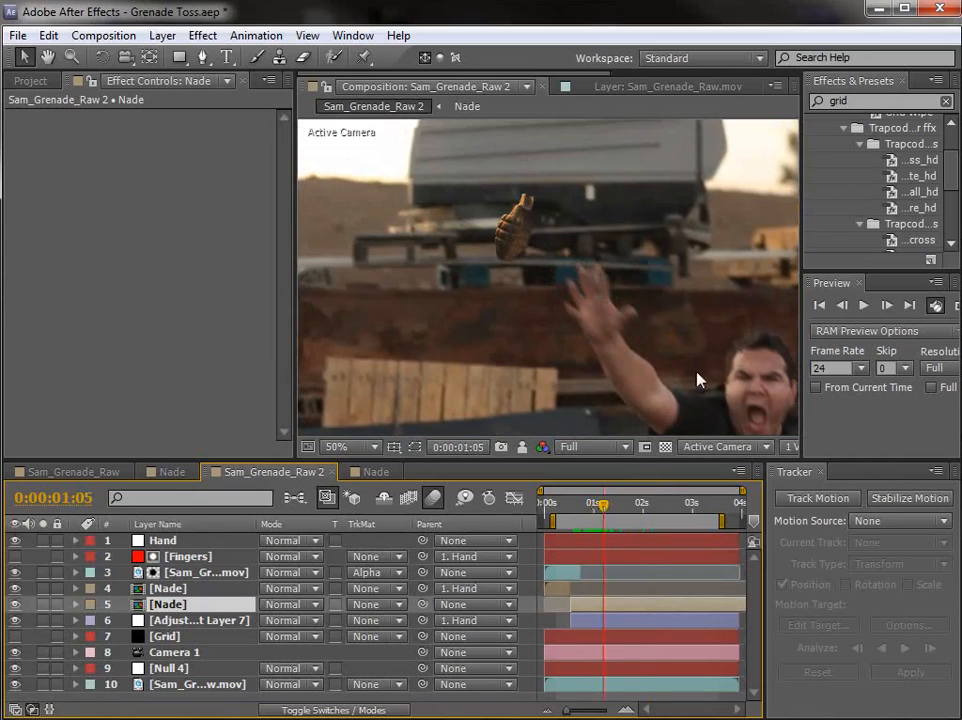
left_click(202, 35)
mouse_move(258, 213)
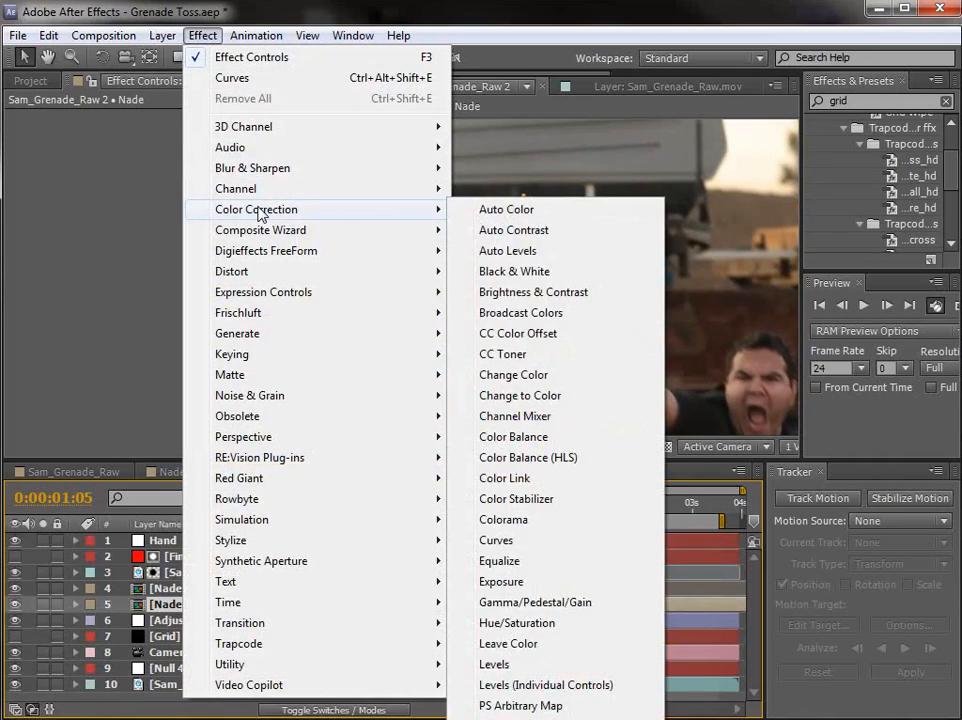
left_click(379, 17)
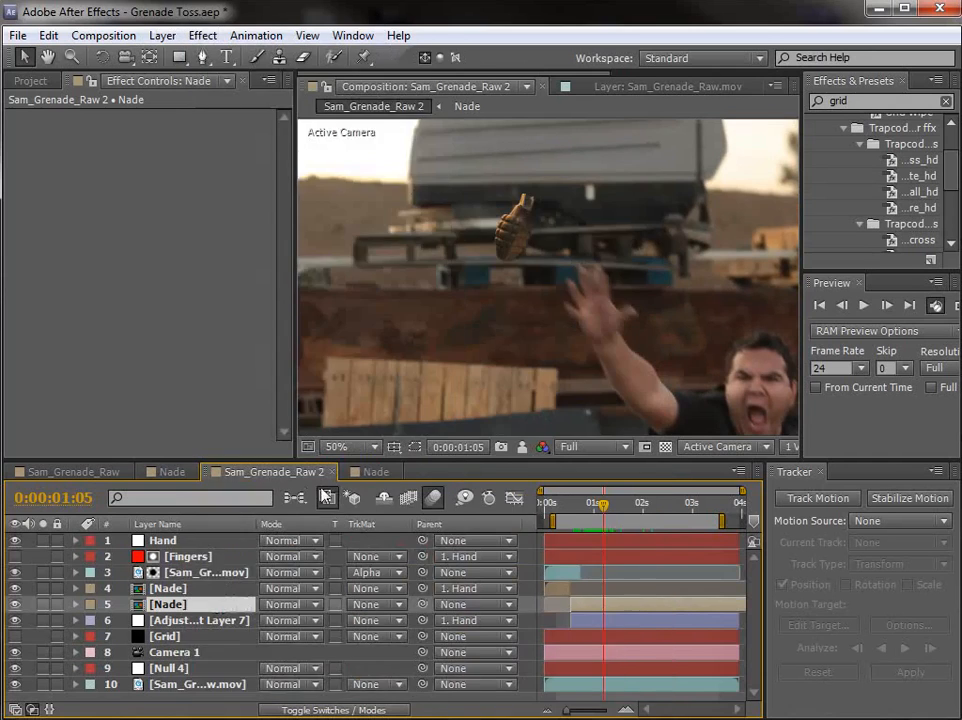
Step: Add a second Curves effect to Adjustment Layer 8 in the Nade precomp and lower its Red channel midtones slightly
left_click(377, 472)
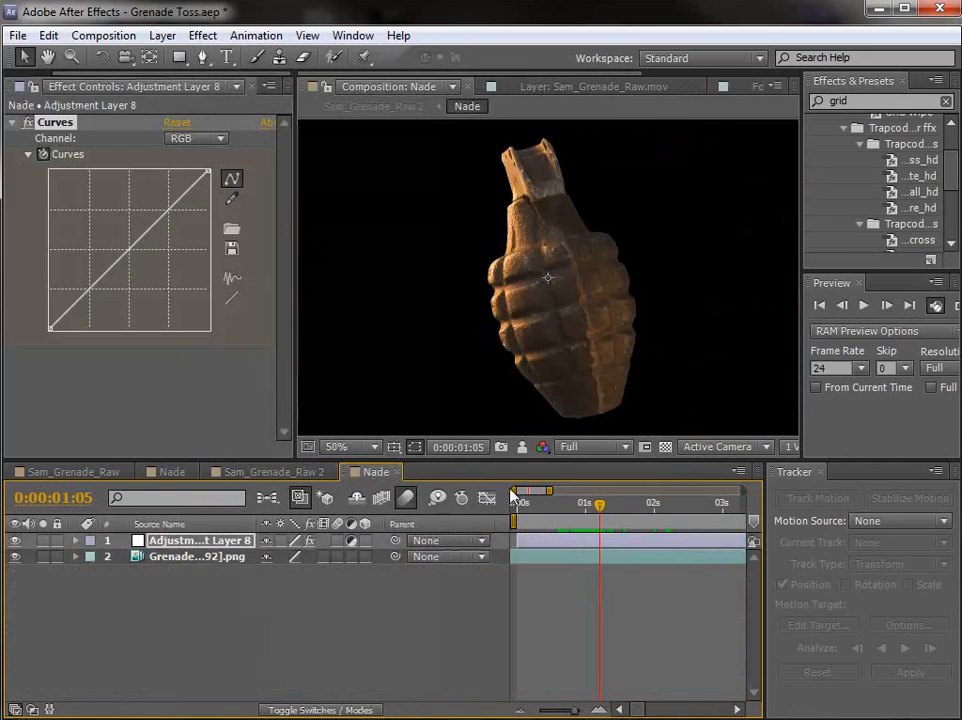
left_click(202, 35)
mouse_move(264, 218)
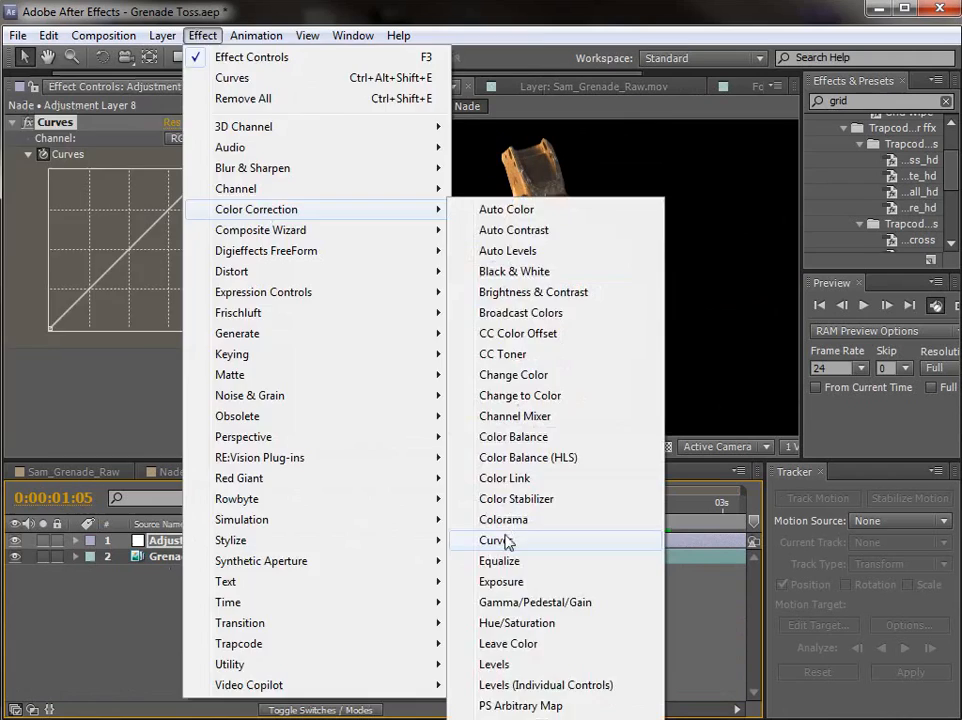
left_click(505, 540)
left_click(195, 247)
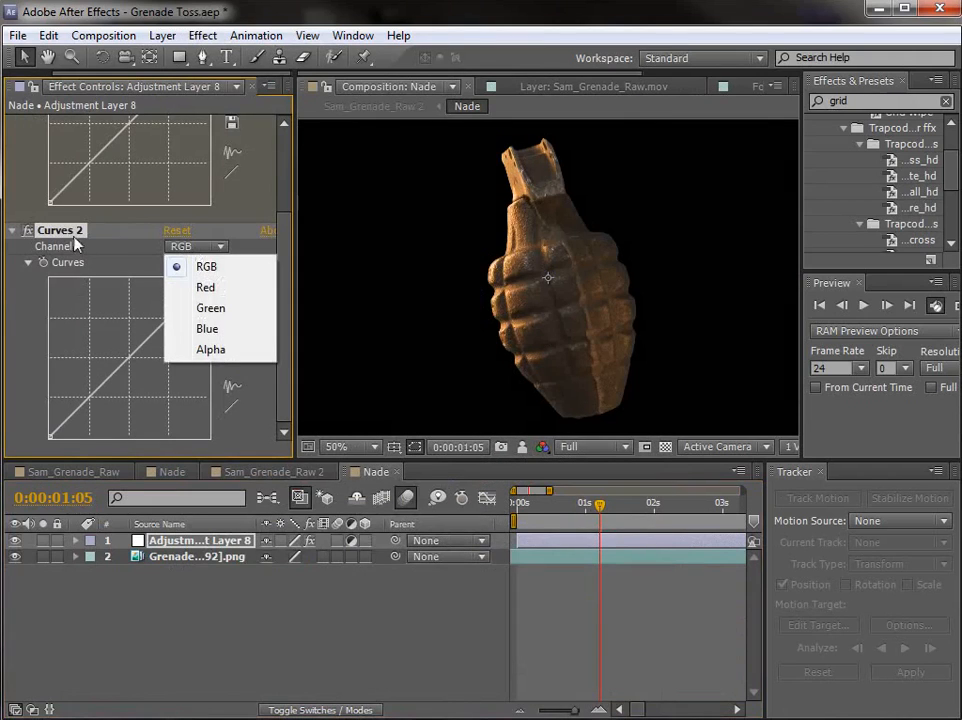
left_click(213, 294)
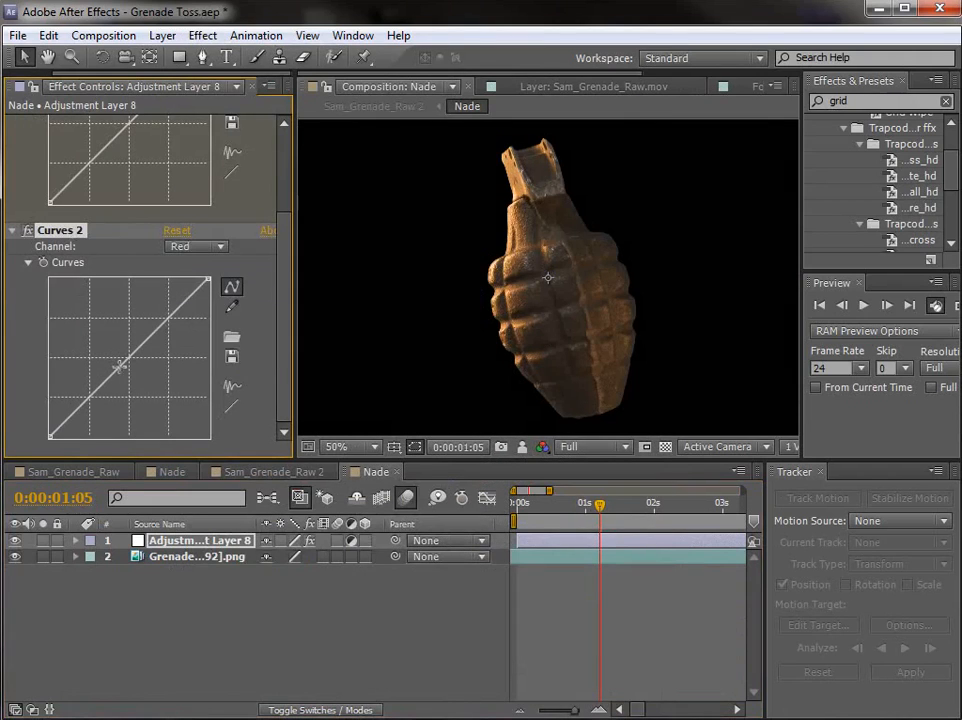
left_click(129, 370)
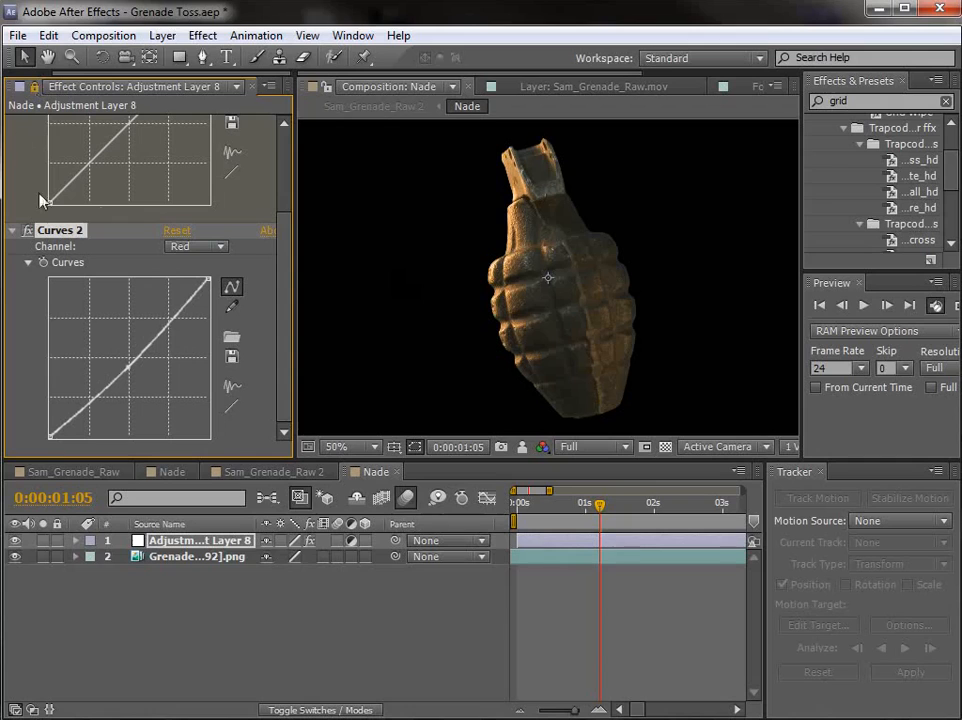
Step: In Sam_Grenade_Raw 2, fine-tune Curves 2 by easing the red reduction, lowering the RGB white point, and lifting the shadows slightly
left_click(273, 471)
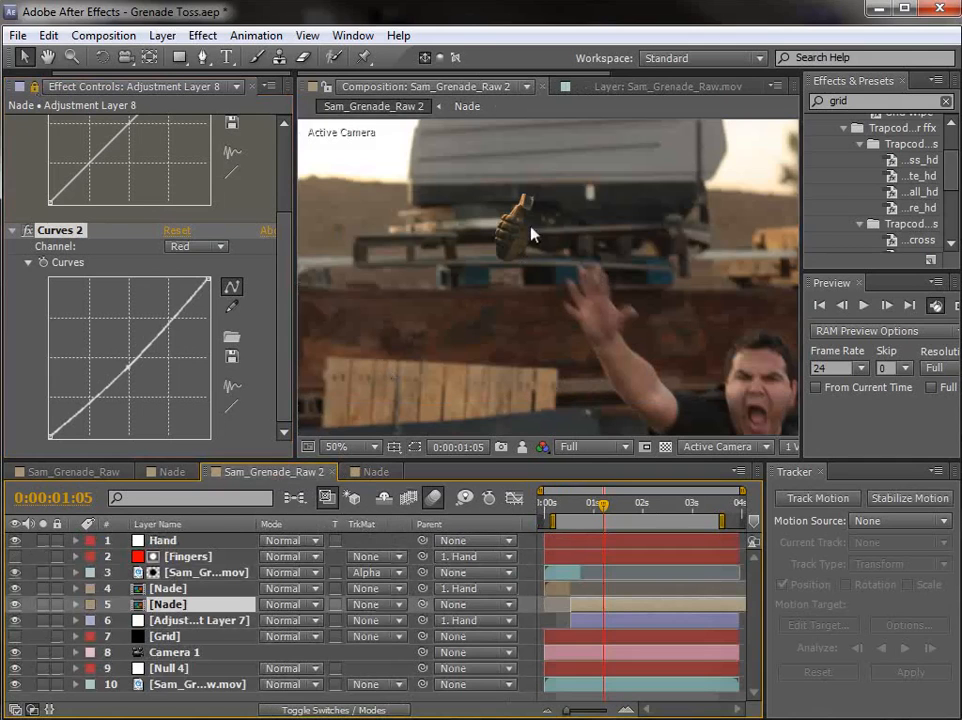
mouse_move(130, 368)
left_mouse_down()
mouse_move(115, 354)
mouse_move(132, 360)
left_mouse_up()
left_click(204, 247)
left_click(195, 263)
mouse_move(210, 278)
left_mouse_down()
mouse_move(216, 301)
mouse_move(208, 297)
left_mouse_up()
left_click(120, 373)
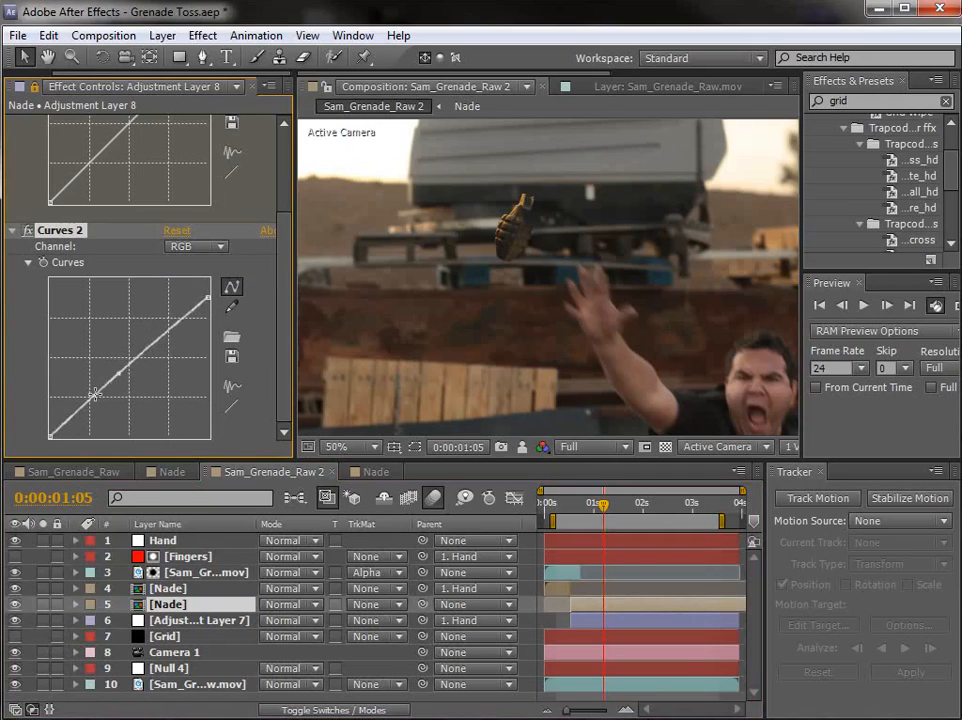
left_click_drag(84, 402, 83, 400)
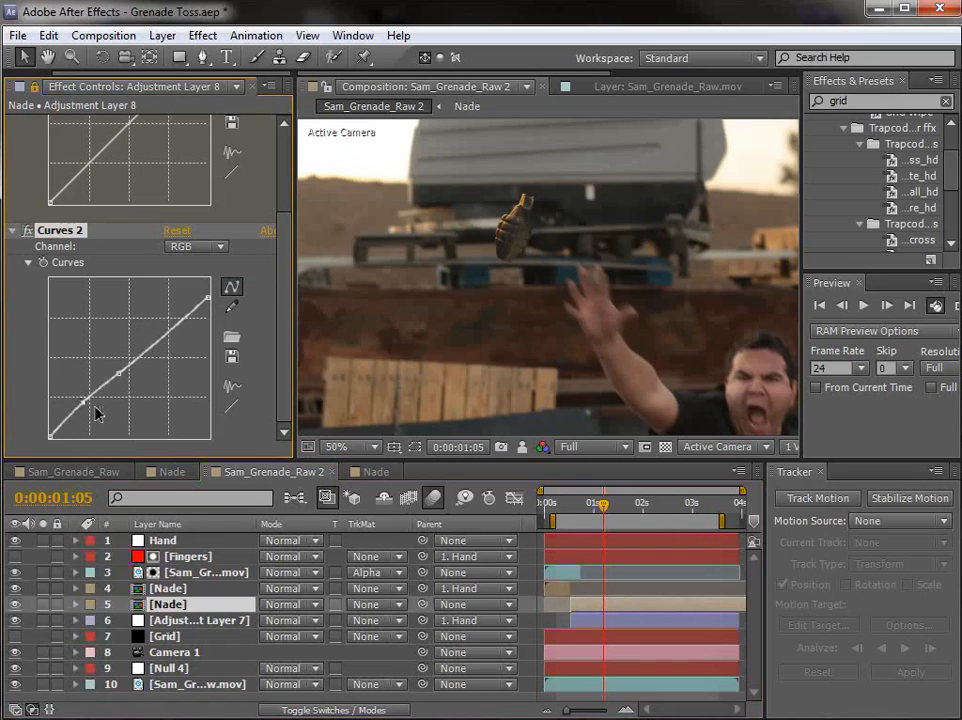
left_click_drag(618, 502, 681, 506)
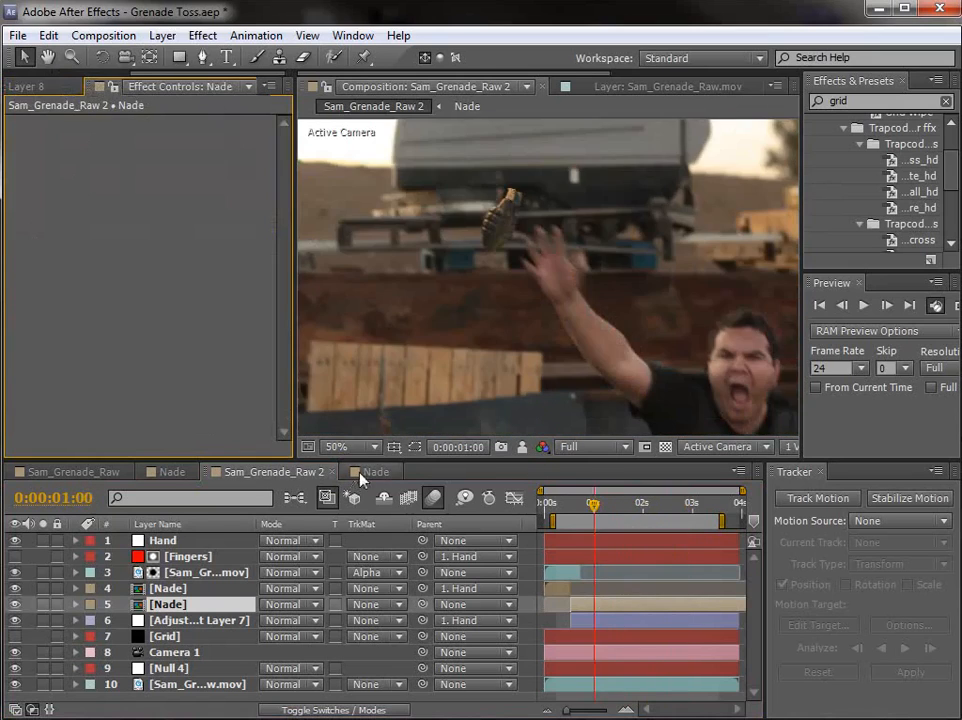
Step: Apply a Tint effect to Adjustment Layer 8 in Nade and set Amount to Tint to 36%, judging it in Sam_Grenade_Raw 2
left_click(368, 472)
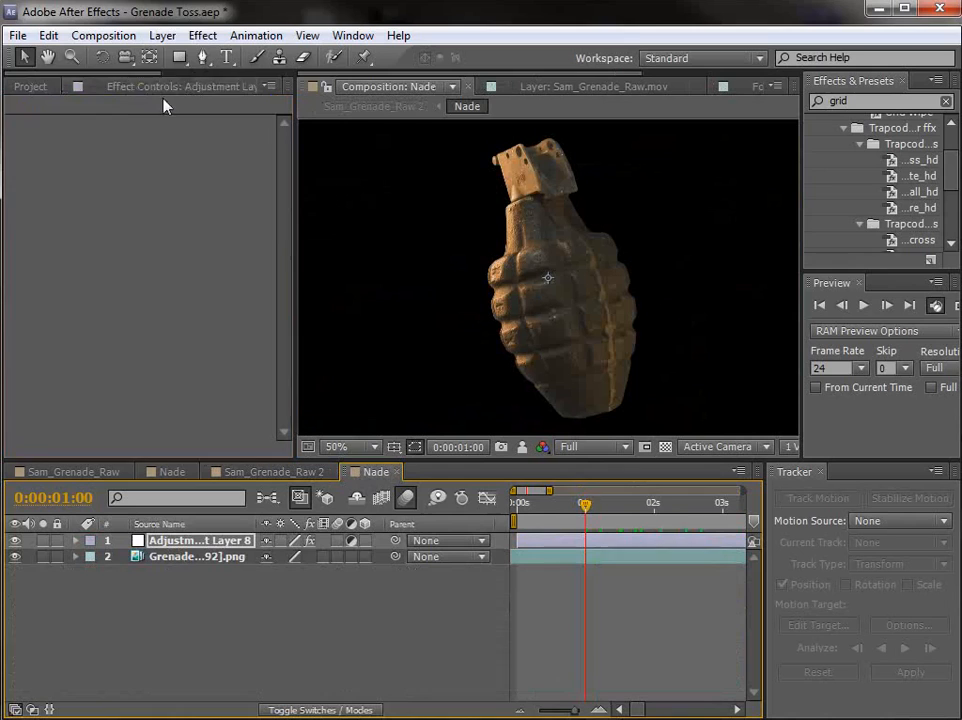
left_click(125, 86)
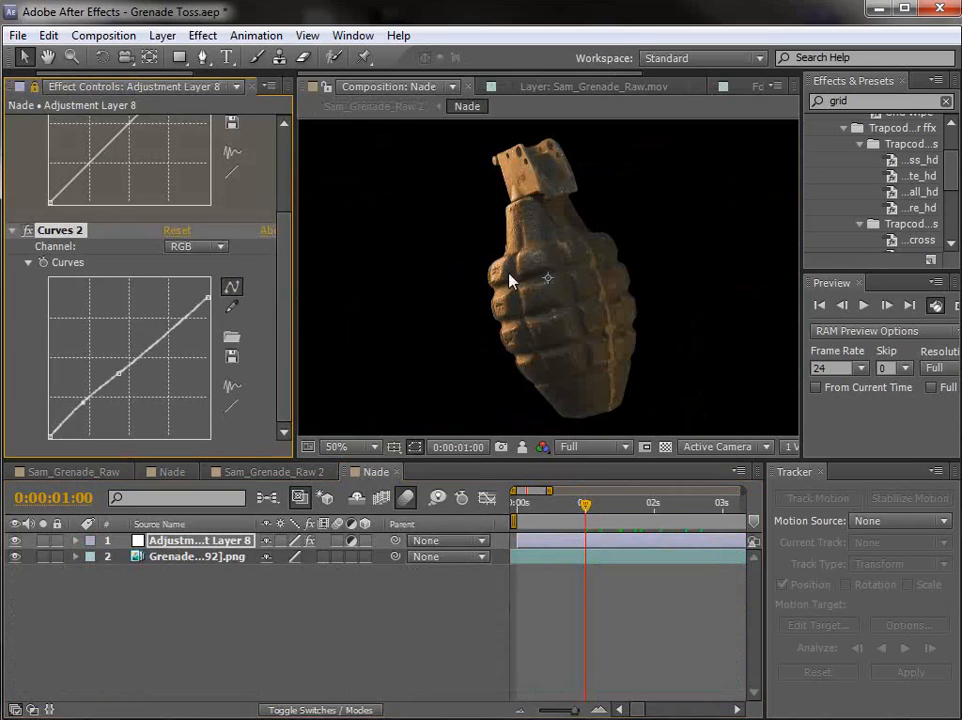
left_click(202, 35)
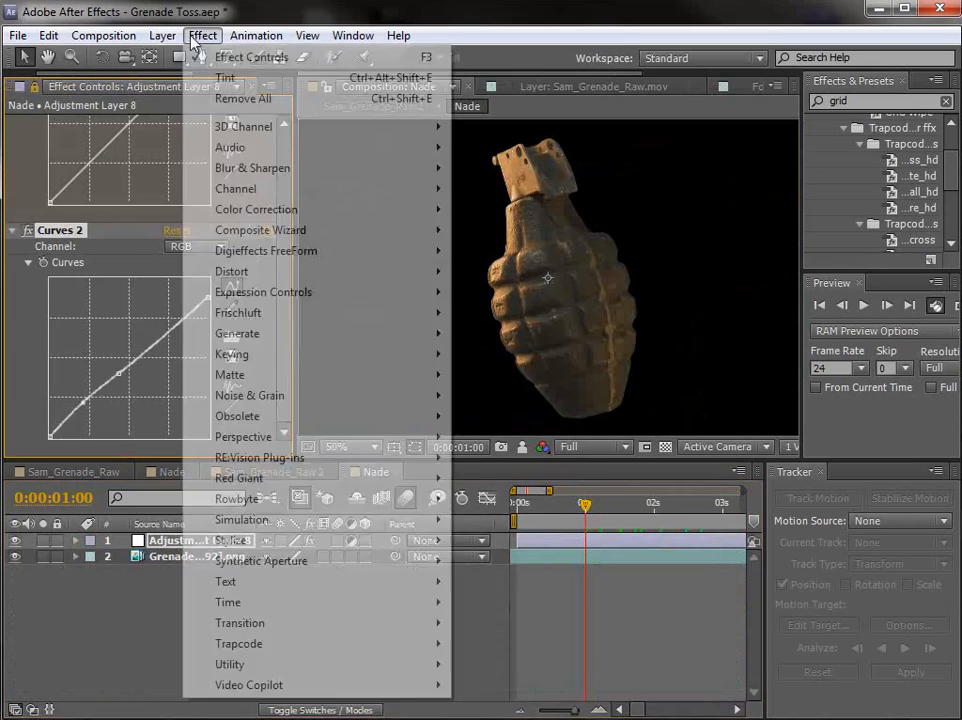
mouse_move(318, 209)
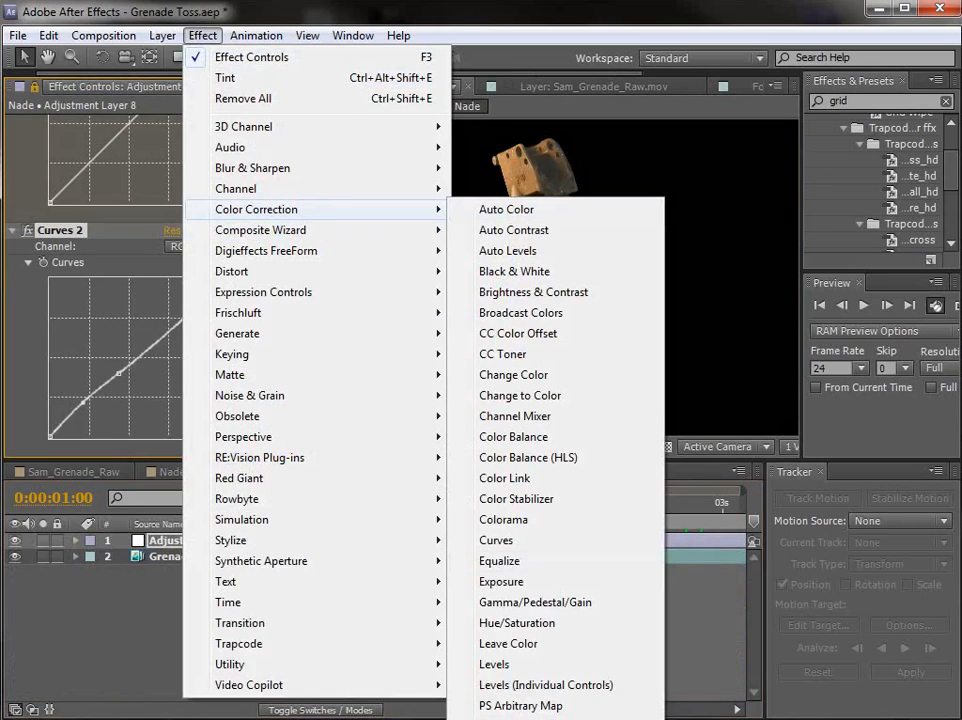
left_click(226, 77)
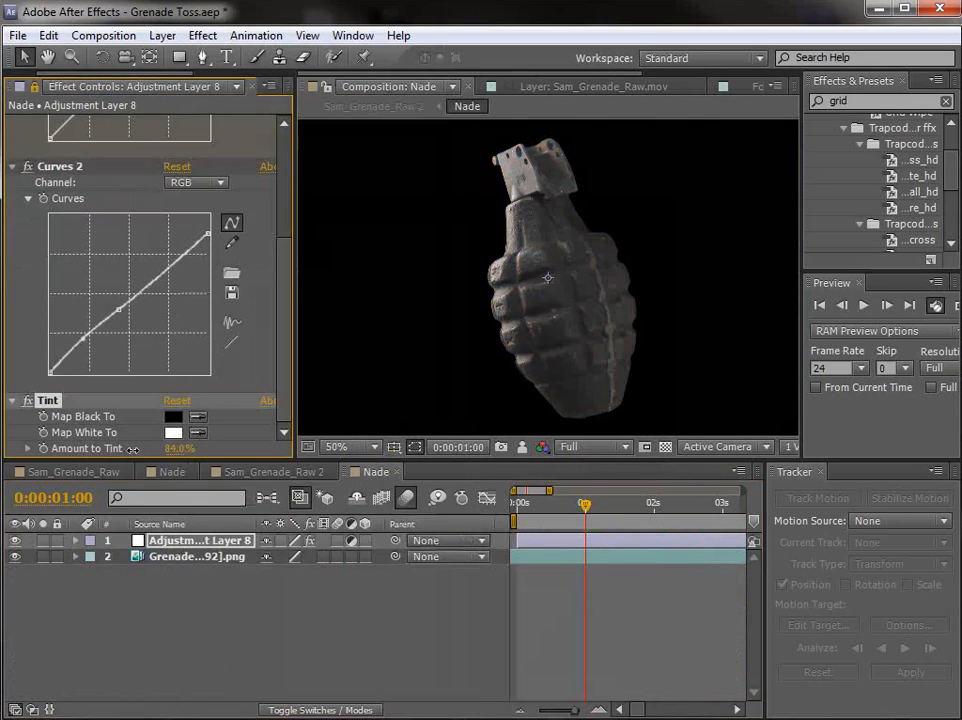
left_click(273, 471)
left_click_drag(176, 456, 208, 453)
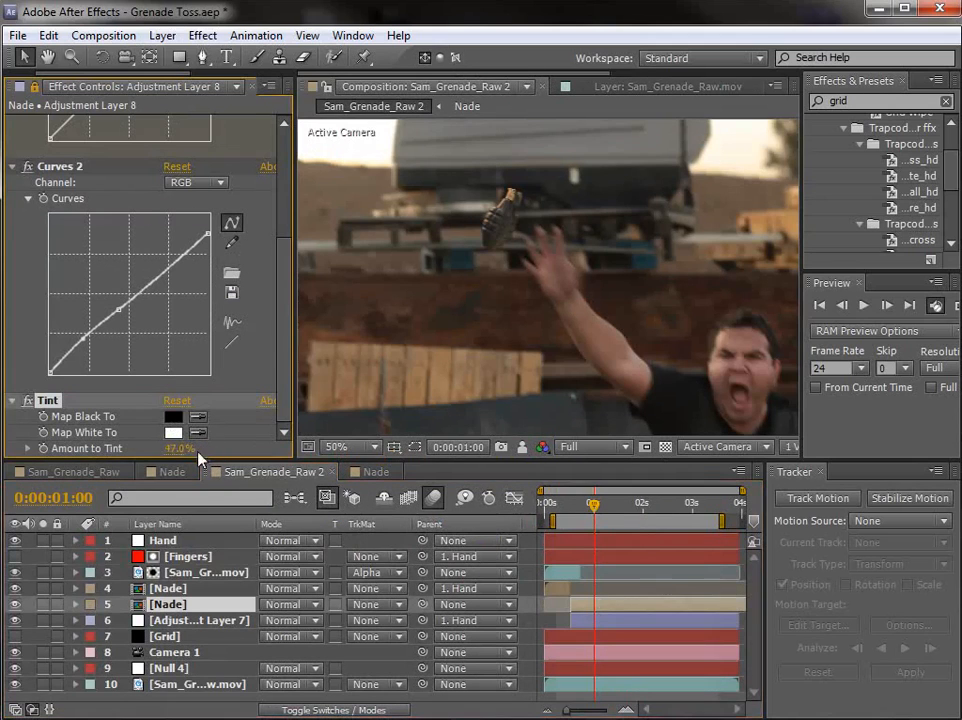
left_click_drag(594, 506, 636, 516)
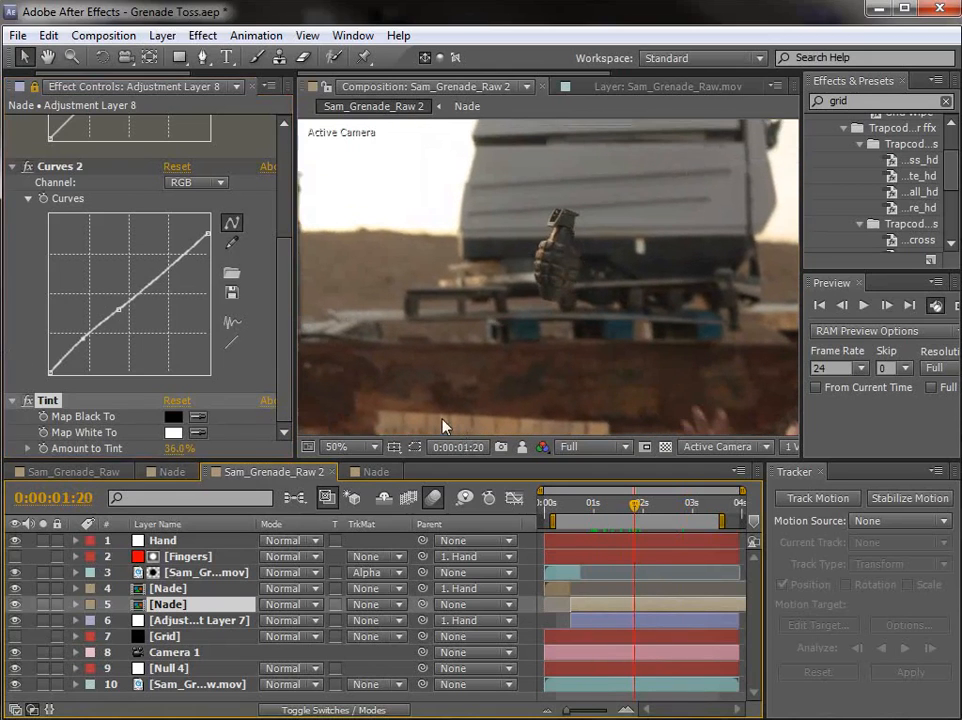
Step: Unlock the displayed effect settings and enlarge the composition viewing area, keeping the frame at 50% magnification
left_click(35, 88)
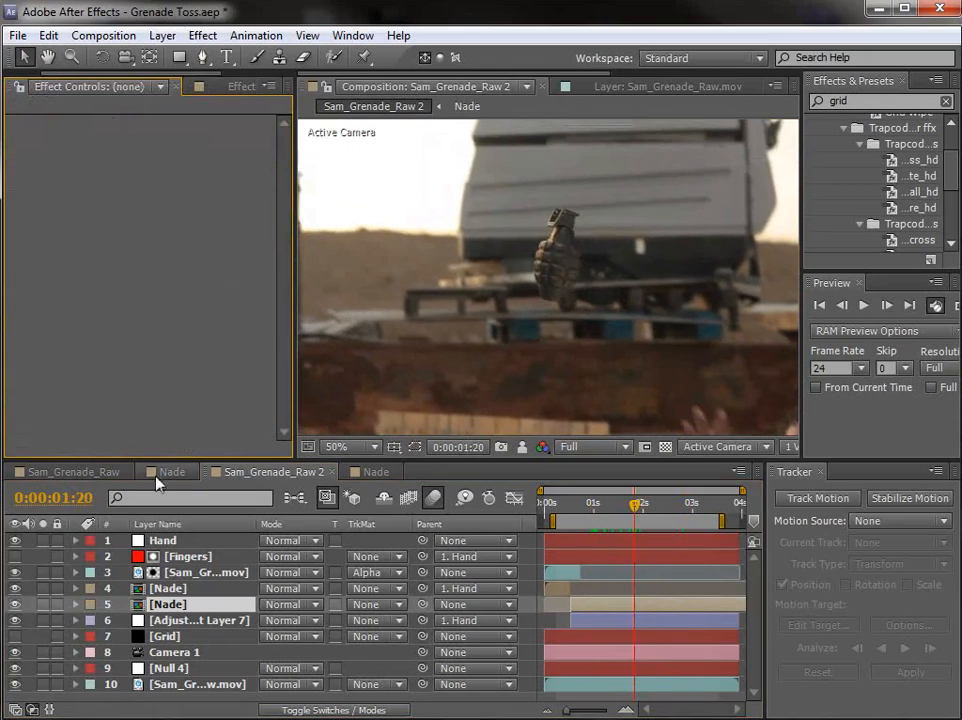
key("comma")
key("comma")
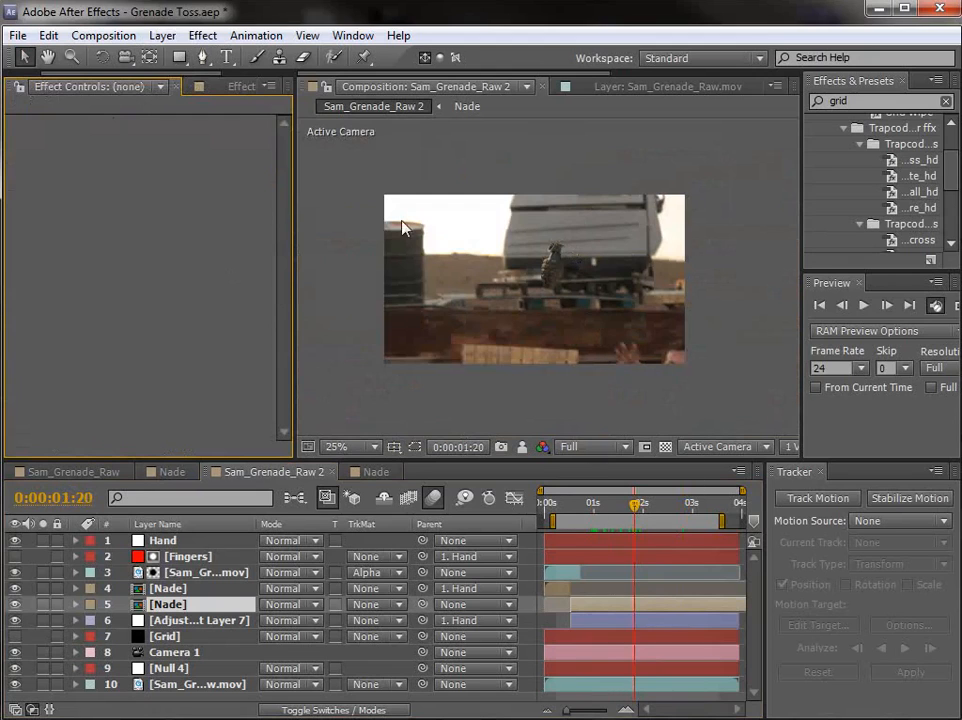
left_click_drag(296, 286, 180, 286)
key("period")
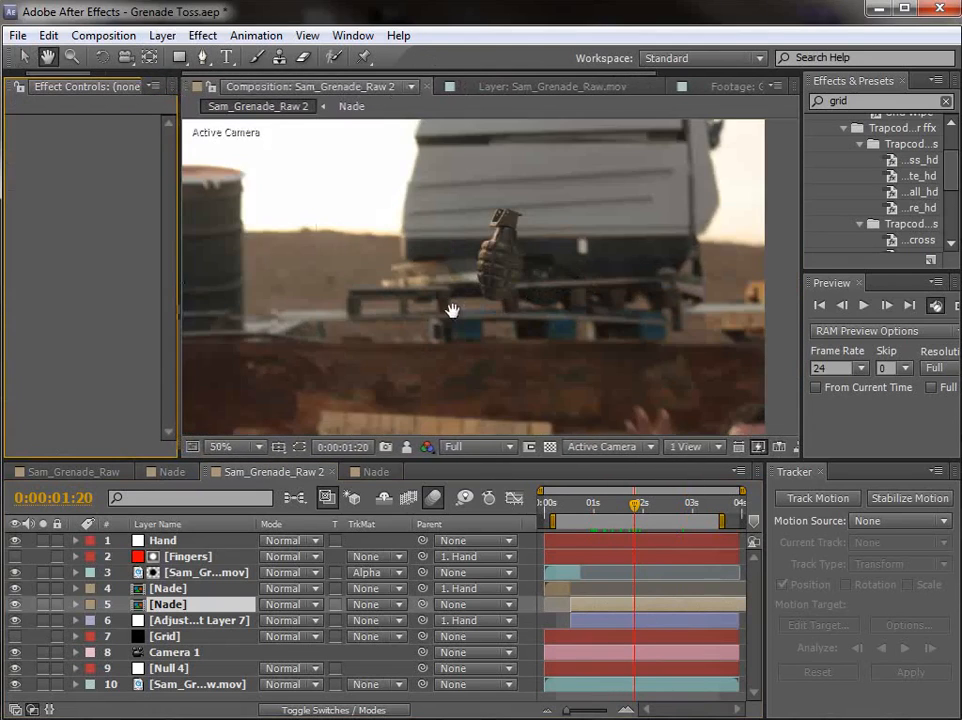
left_click_drag(453, 311, 482, 303)
Step: At 0:00:02:05, apply Box Blur to the background Sam_Grenade_Raw.mov layer and keyframe its Blur Radius at 0.0
left_click_drag(562, 507, 655, 530)
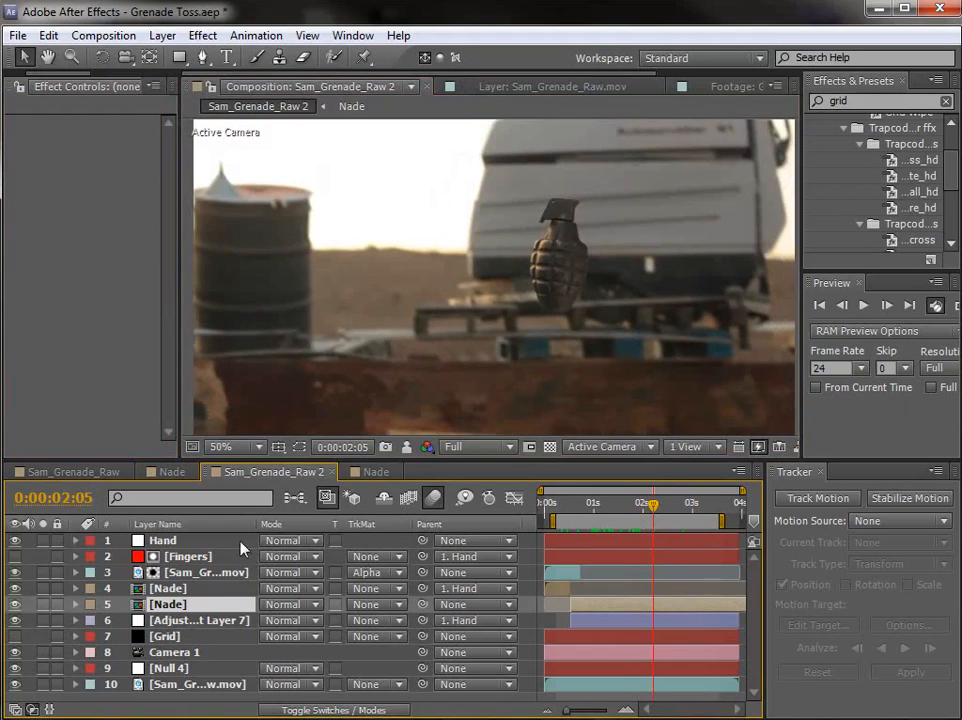
left_click(162, 38)
left_click(220, 17)
left_click(194, 689)
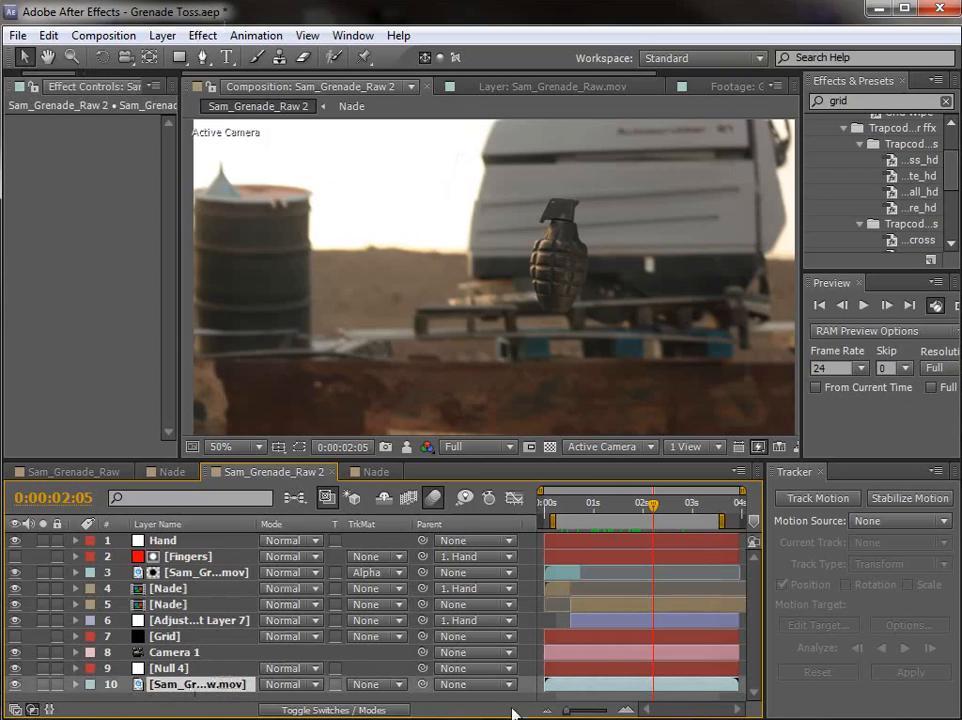
left_click(202, 35)
mouse_move(300, 168)
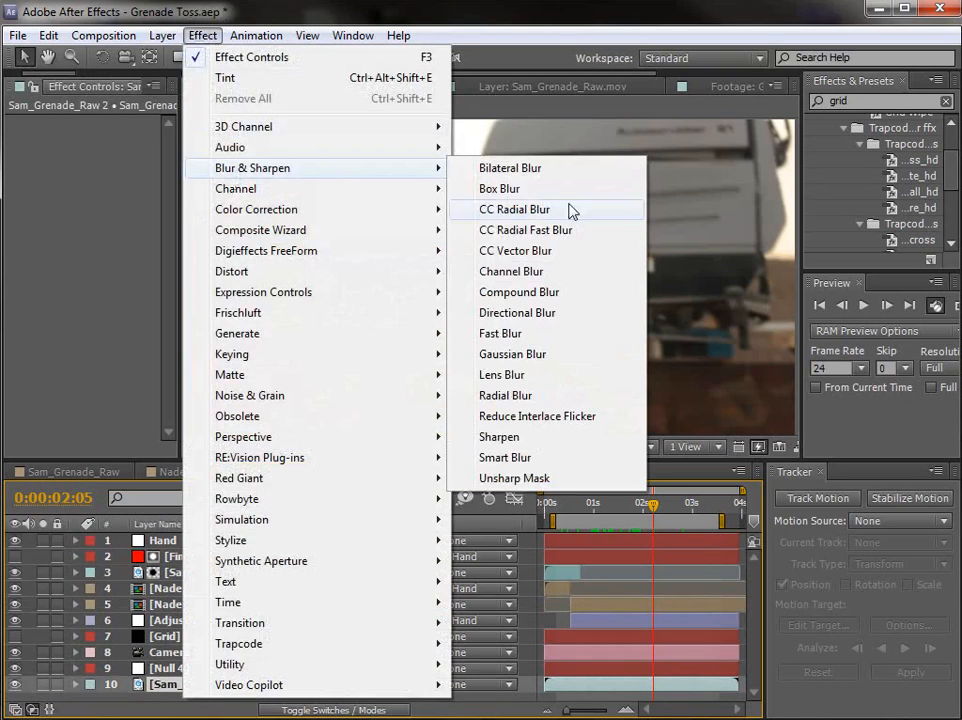
left_click(505, 189)
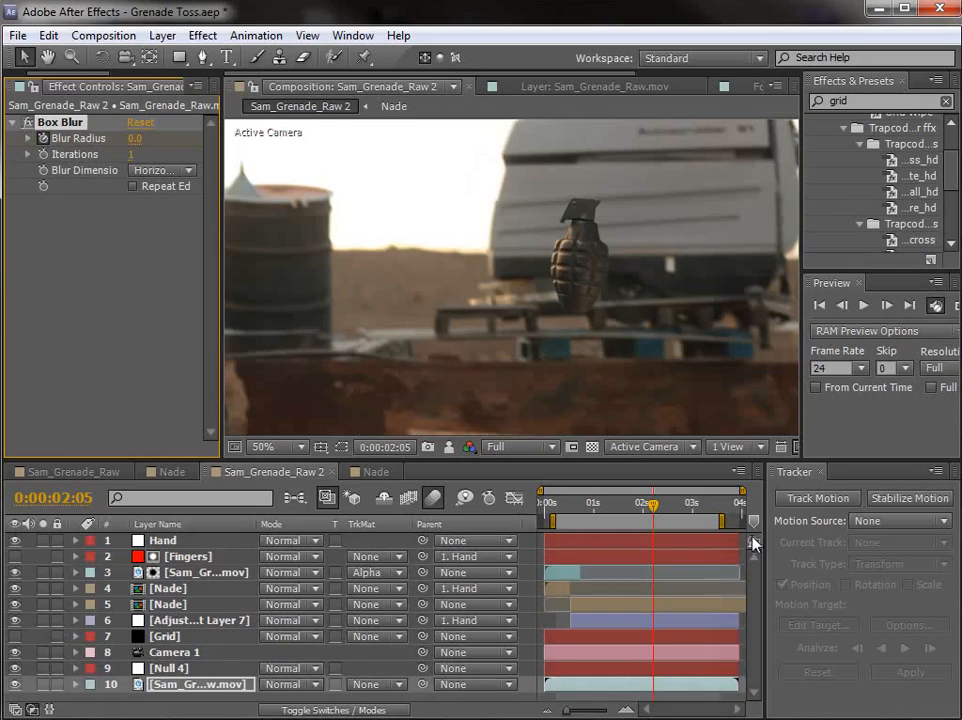
Step: Move the background layer's Box Blur keyframe for Blur Radius 0.0 to 0:00:01:18
key("u")
scroll(659, 580, "down", 5)
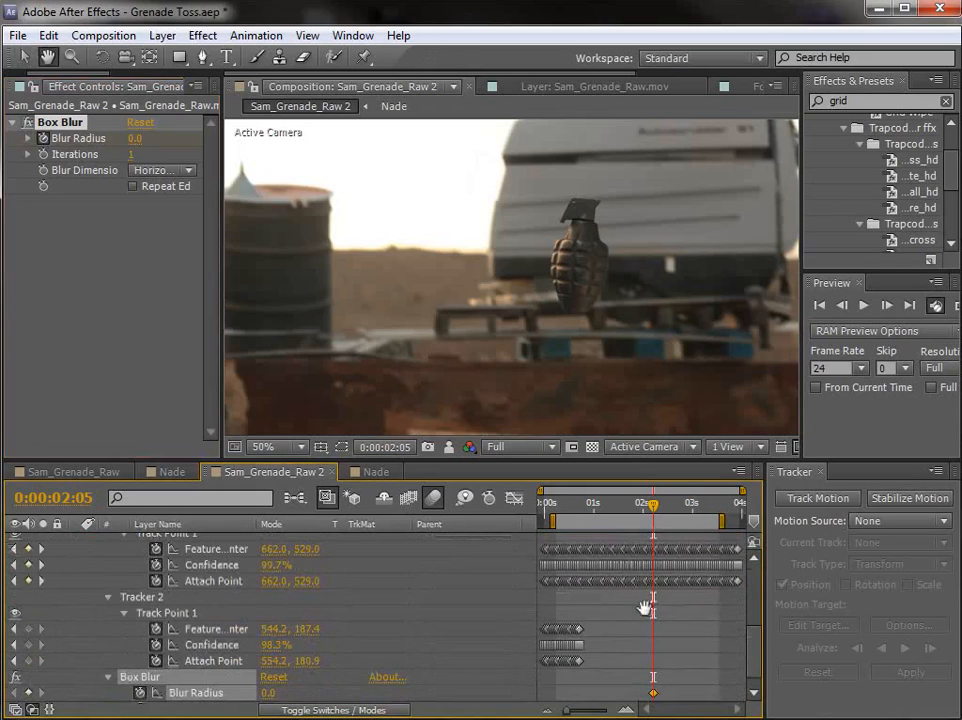
left_click_drag(641, 505, 632, 510)
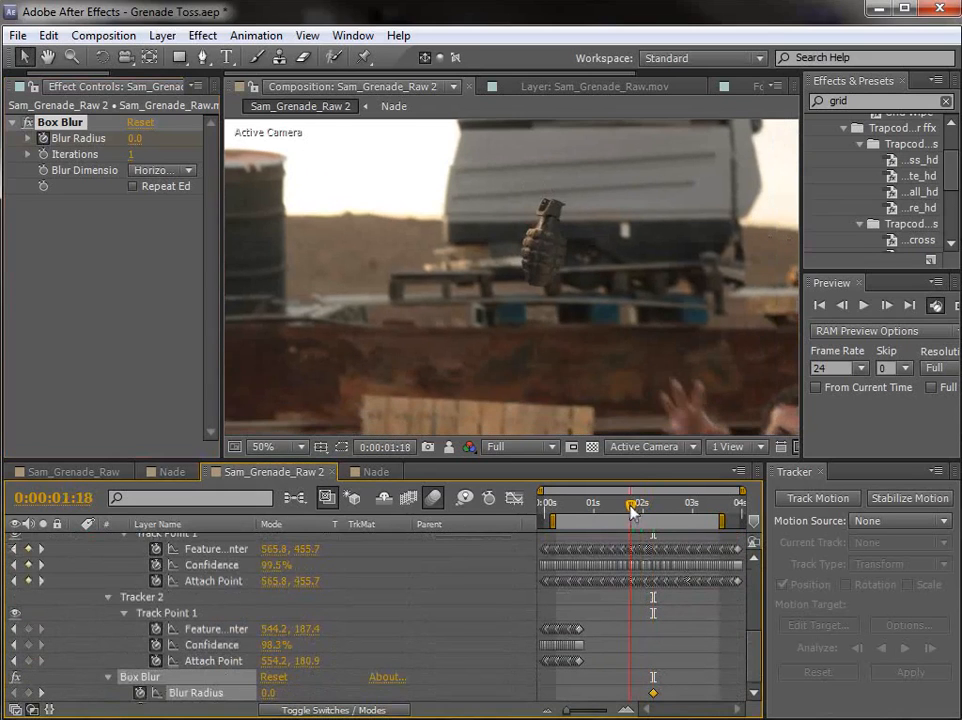
left_click_drag(653, 693, 630, 694)
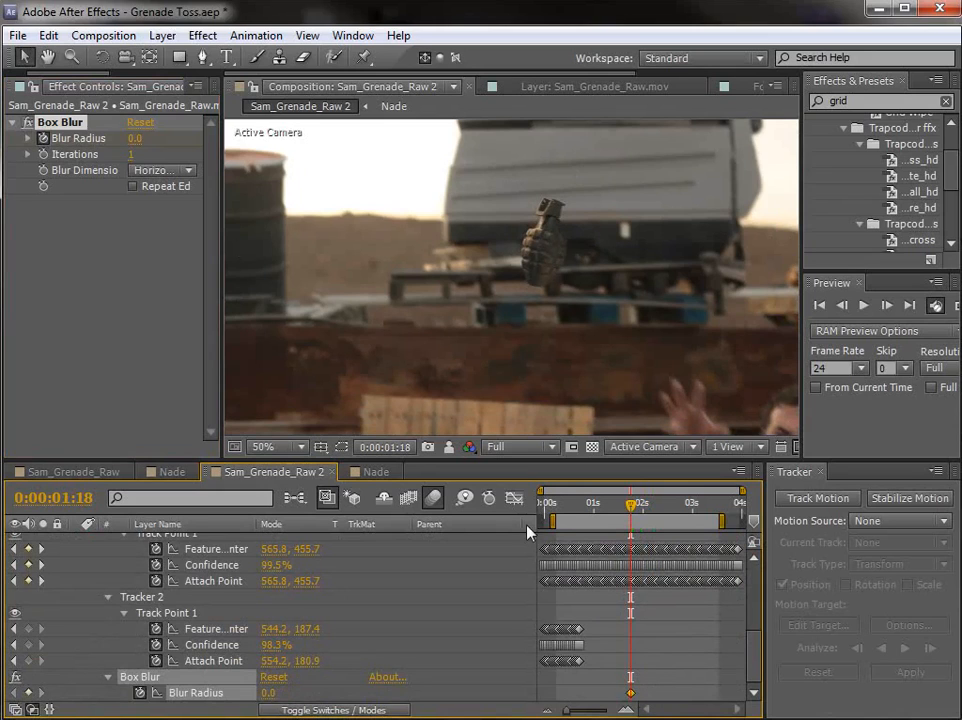
Step: At 0:00:03:12, keyframe the Box Blur's Blur Radius at 73.0 and enable Repeat Edge Pixels
left_click(41, 147)
left_click_drag(678, 508, 717, 512)
left_click_drag(132, 140, 204, 141)
left_click(127, 197)
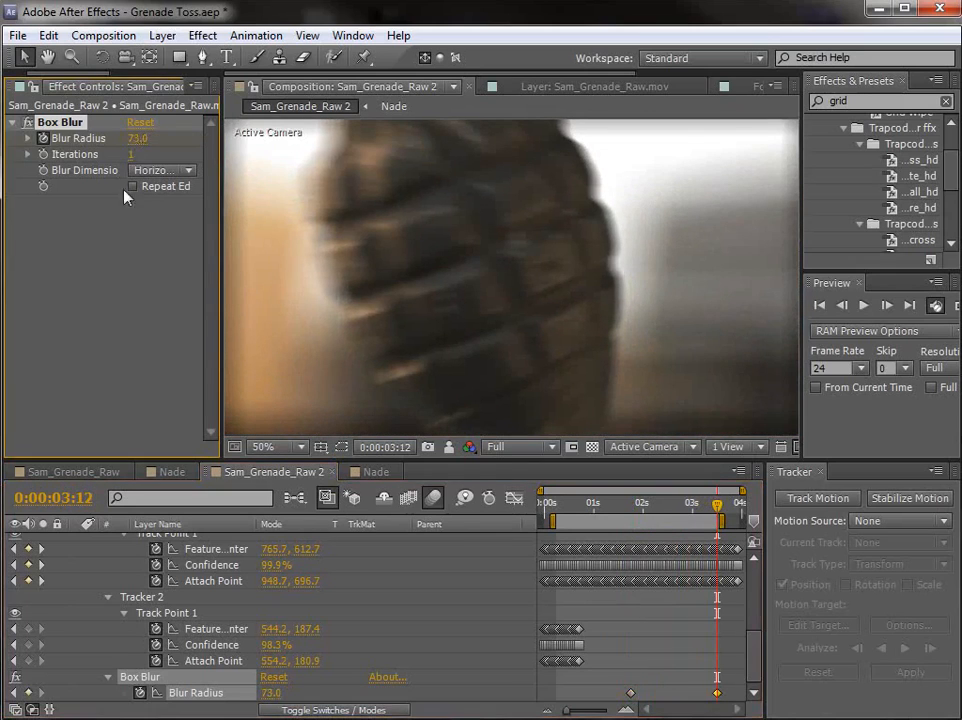
left_click(133, 187)
Step: Ease the first Blur Radius keyframe and preview the focus blur across the shot with the whole frame in view
scroll(530, 358, "down", 2)
mouse_move(717, 504)
left_mouse_down()
mouse_move(627, 520)
mouse_move(693, 532)
mouse_move(716, 518)
left_mouse_up()
left_click(628, 692)
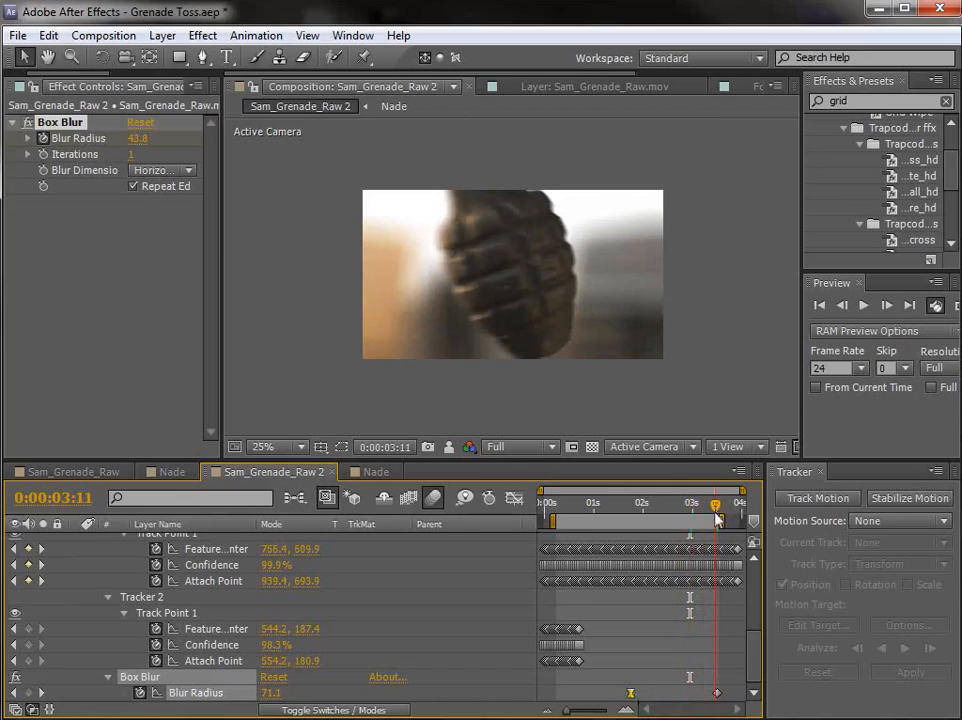
scroll(554, 326, "up", 3)
scroll(554, 337, "down", 3)
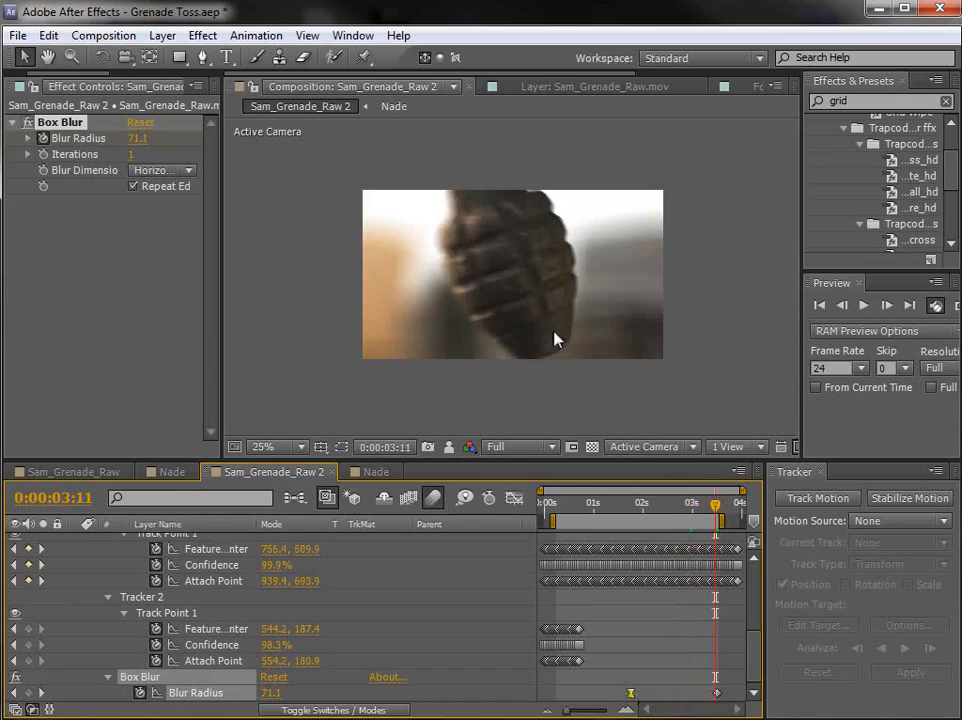
key("space")
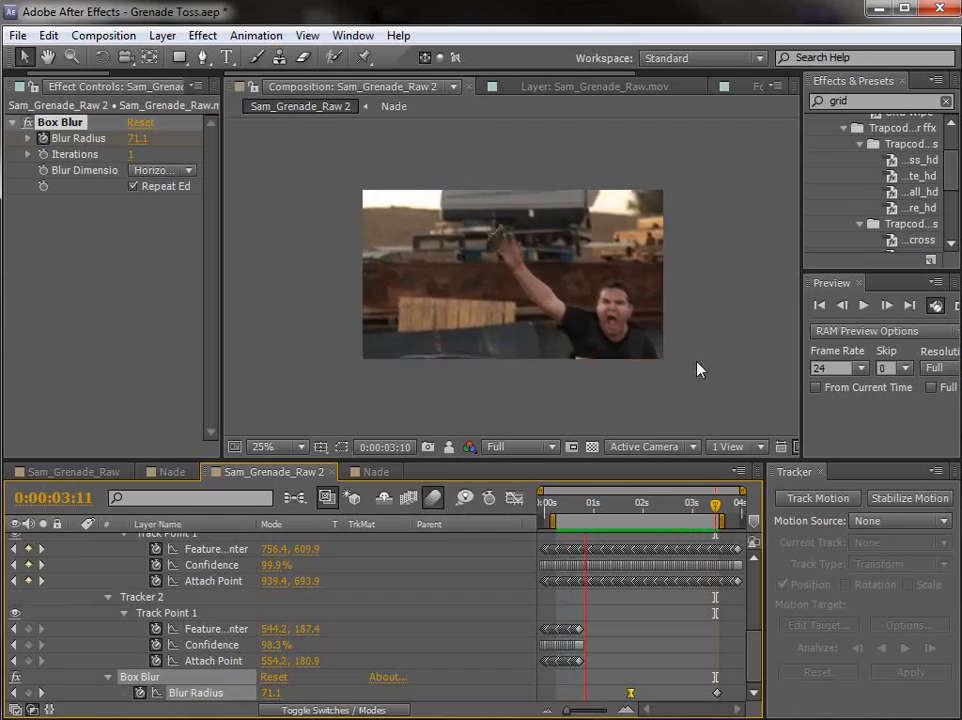
left_click(688, 505)
scroll(157, 591, "up", 5)
scroll(163, 670, "down", 2)
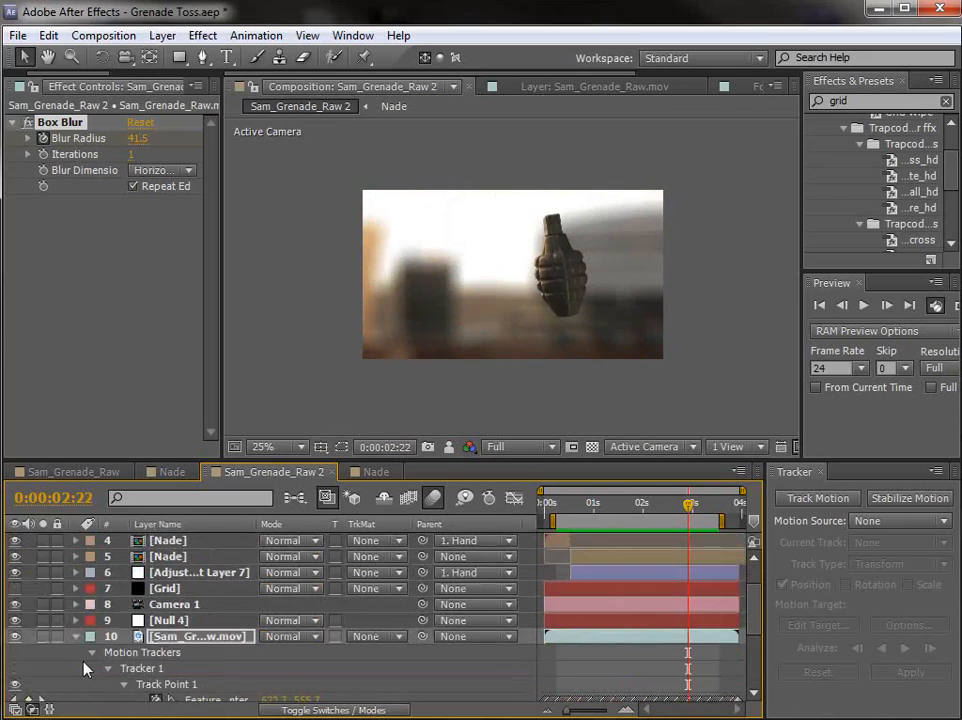
Step: Apply Curves to the background Sam_Grenade_Raw.mov layer, place it above Box Blur, and widen the effect settings area
left_click(72, 637)
key("ctrl+Up")
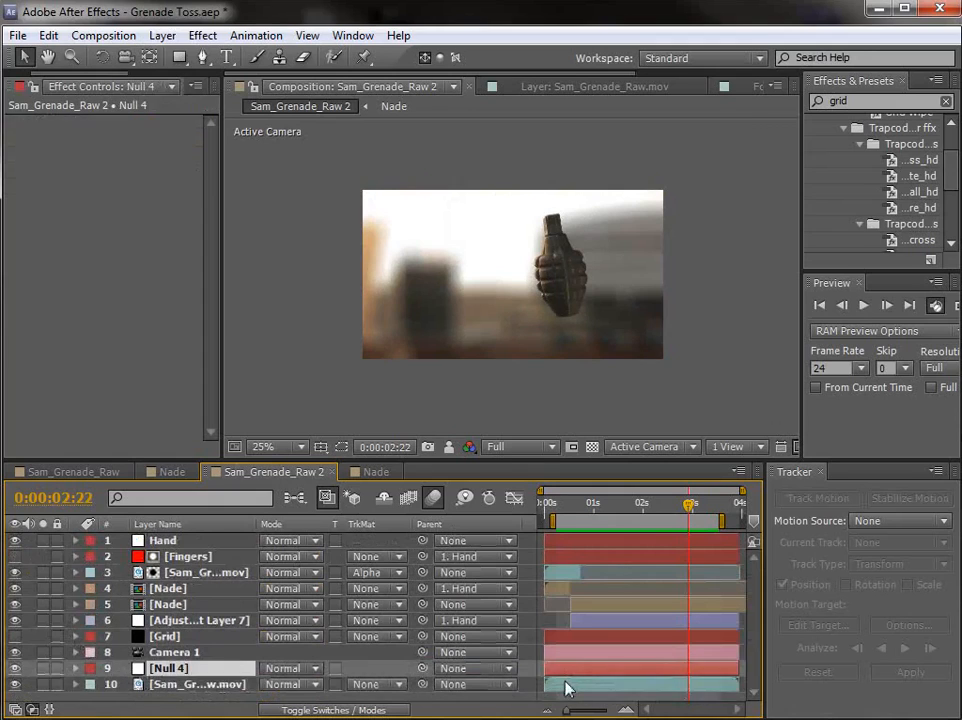
key("Page_Down")
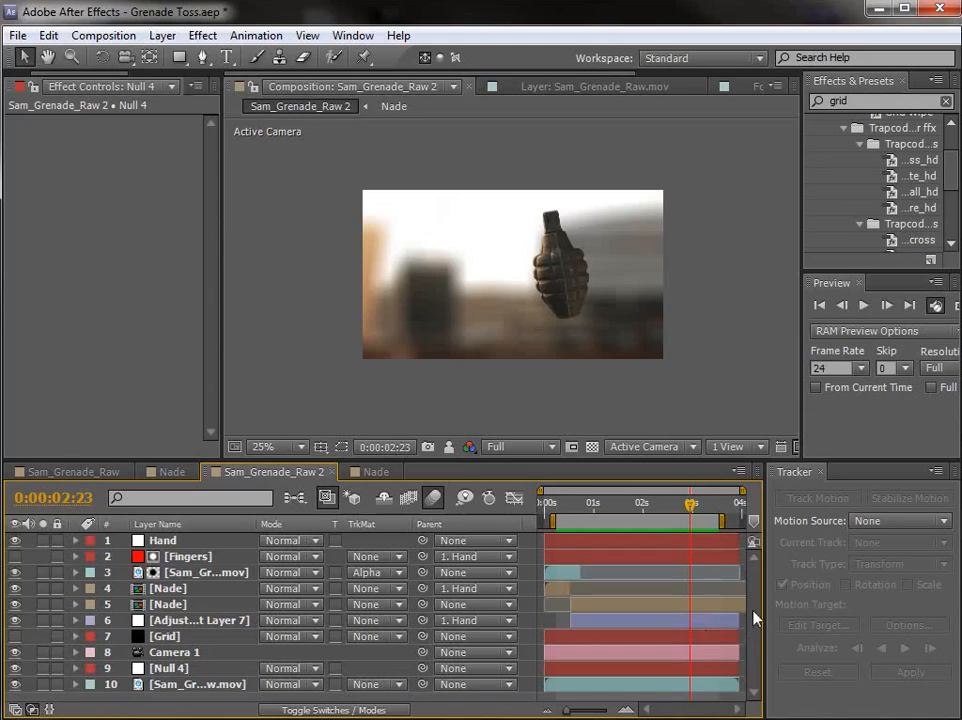
left_click(676, 688)
left_click(203, 35)
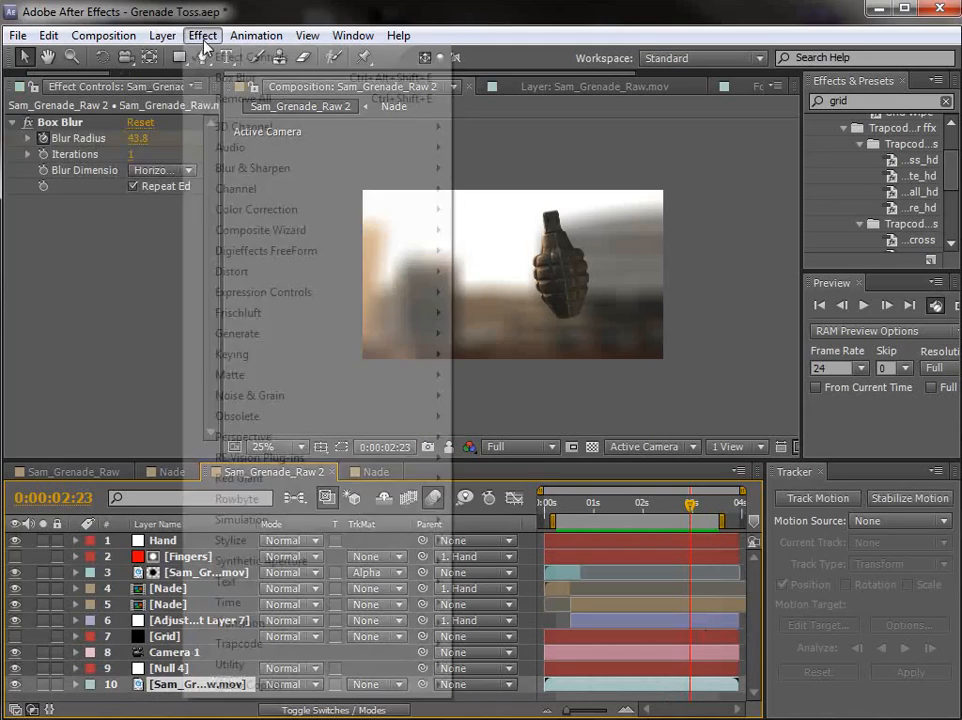
mouse_move(330, 209)
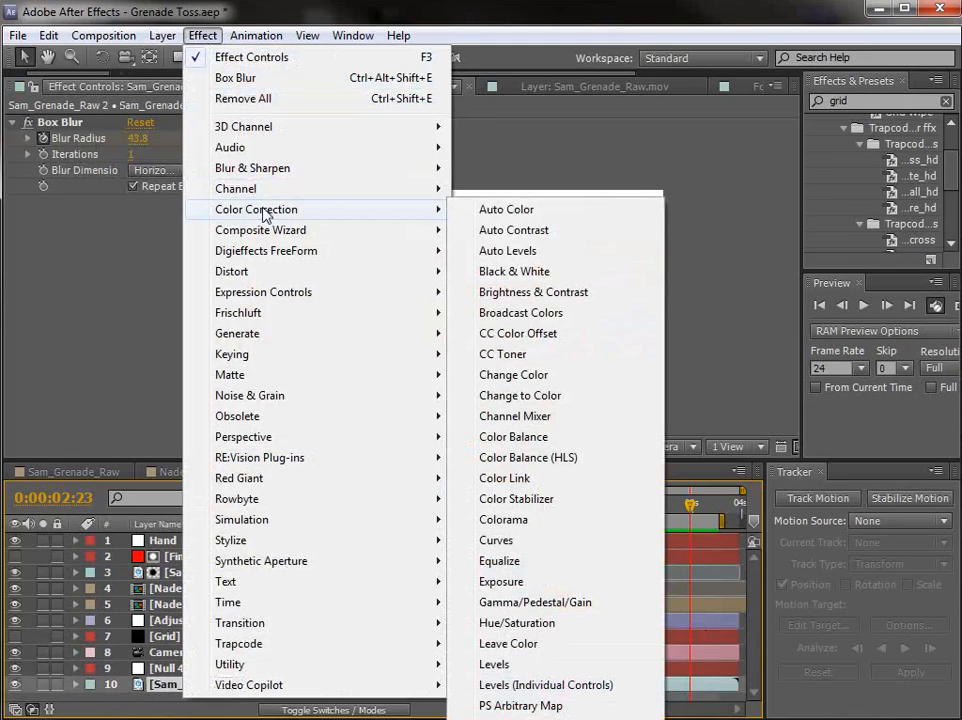
left_click(496, 541)
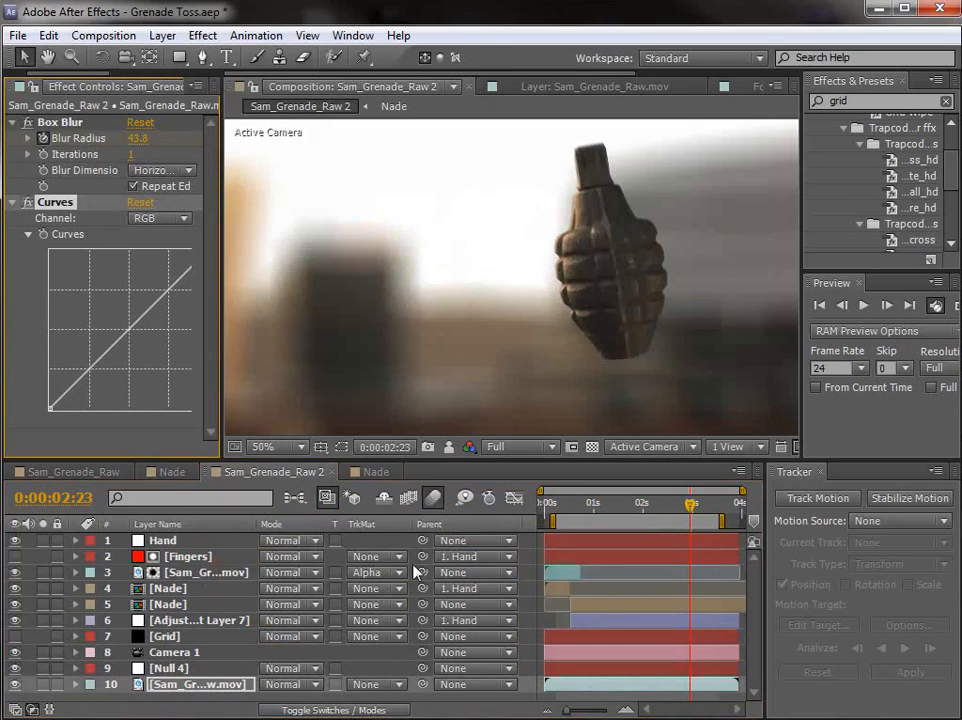
left_click_drag(58, 126, 58, 418)
left_click_drag(219, 198, 305, 205)
Step: Lower the white point of the RGB curve on the background layer to darken its highlights
left_click(208, 140)
left_click(212, 140)
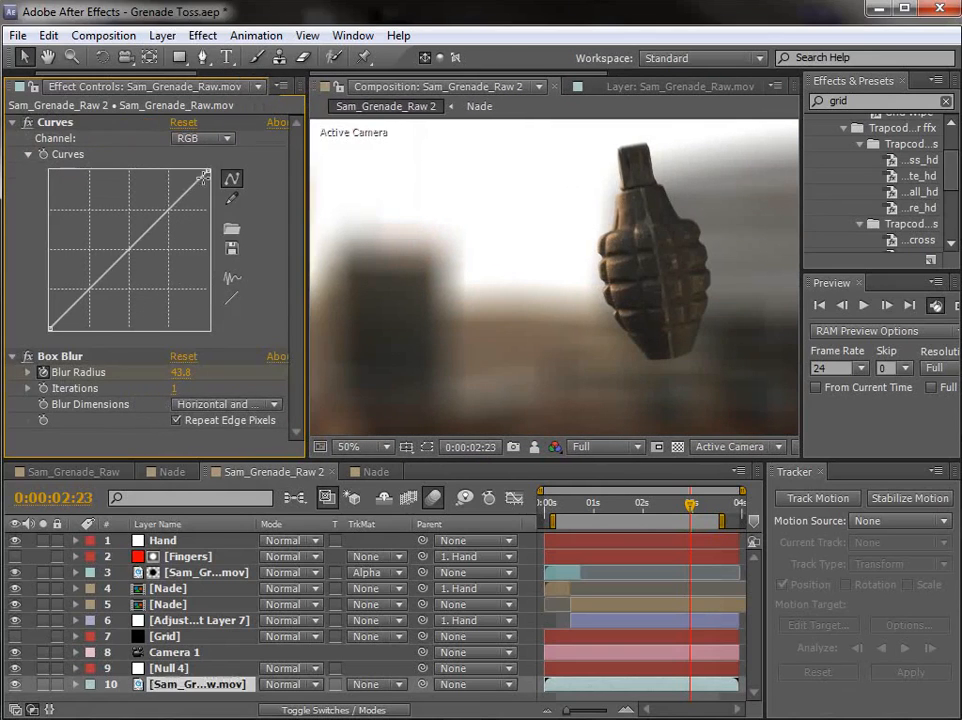
left_click(216, 140)
left_click(248, 140)
left_click_drag(204, 176, 208, 192)
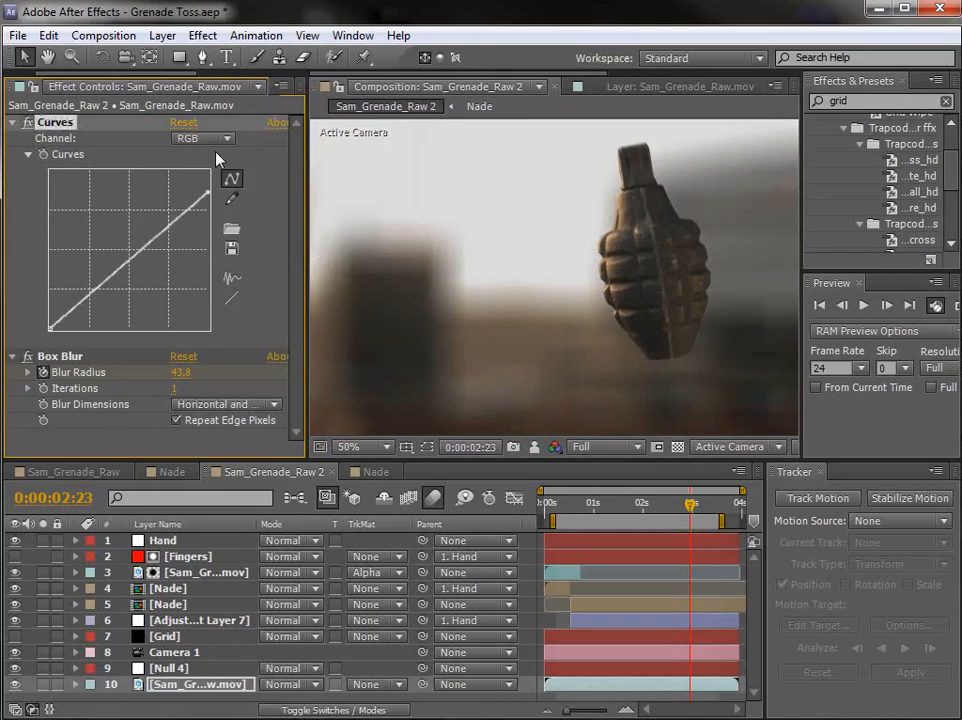
Step: In the Blue channel of Curves, lower the white point, lift the midtones slightly, and anchor the shadows for a warm tint
left_click(214, 140)
left_click(214, 220)
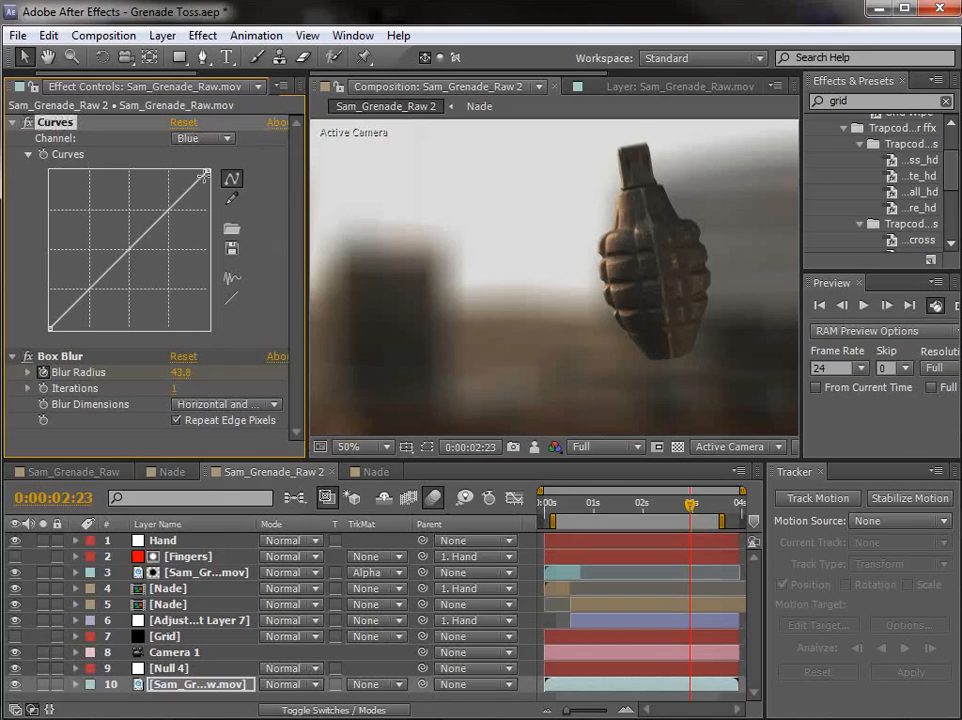
left_click_drag(208, 171, 208, 193)
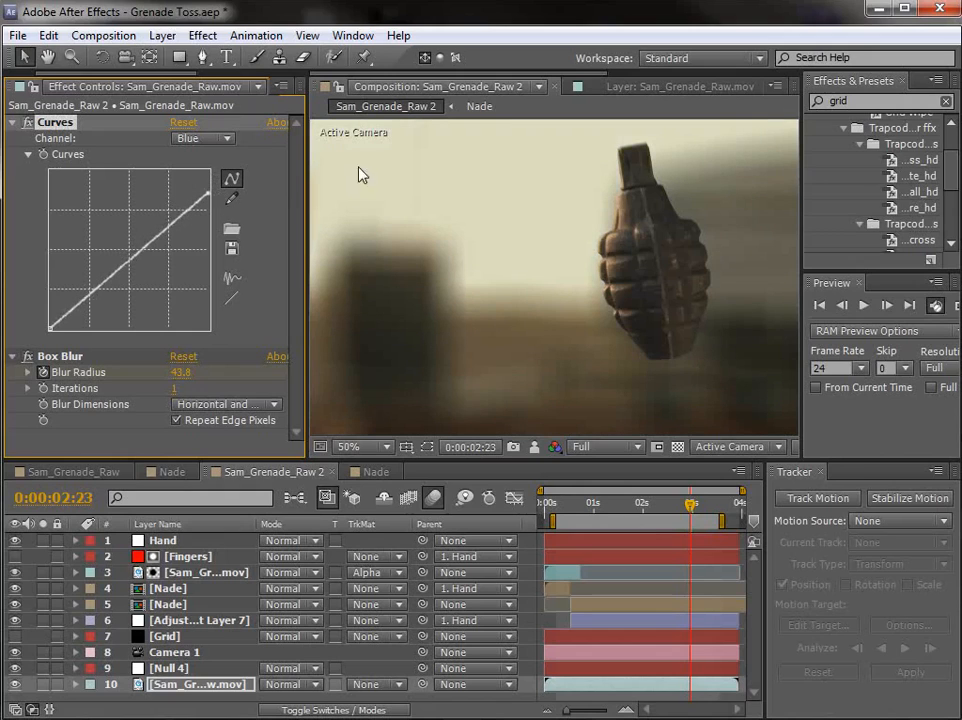
left_click_drag(144, 250, 135, 247)
left_click_drag(86, 281, 85, 298)
Step: Compare the shot with and without Curves at 0:00:01:03, and inspect the blurred background at 0:00:03:02
left_click_drag(633, 505, 602, 523)
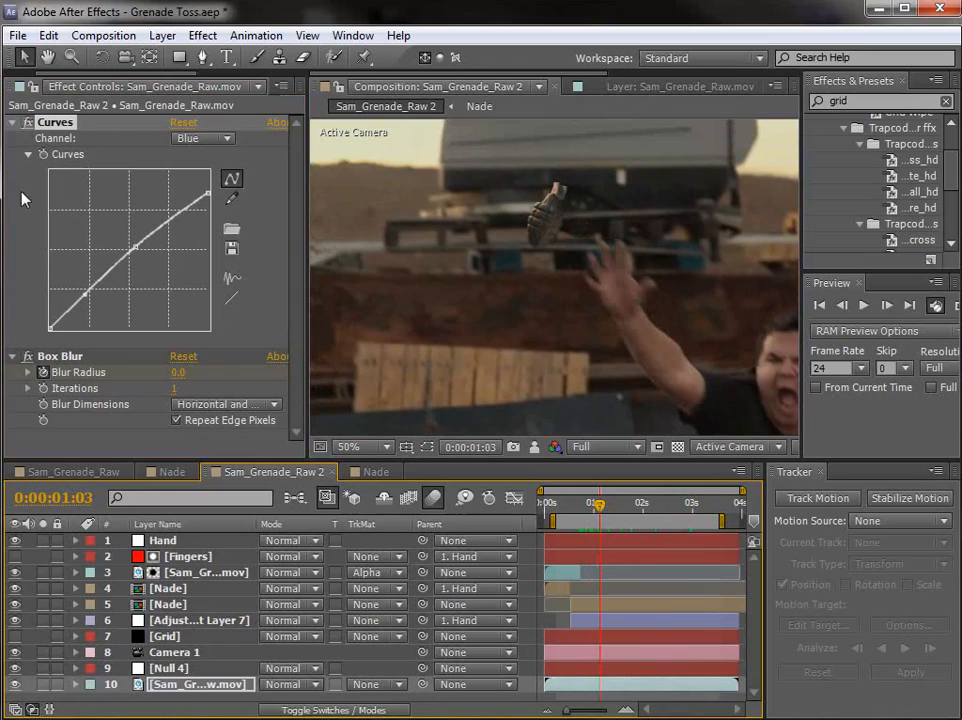
left_click(31, 130)
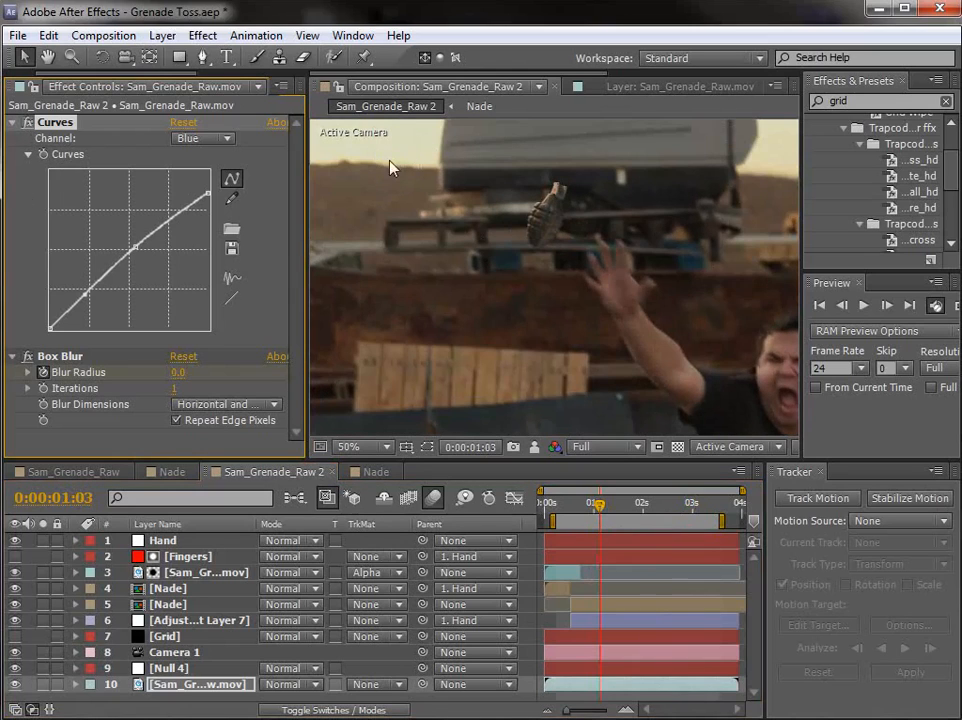
left_click_drag(607, 508, 697, 508)
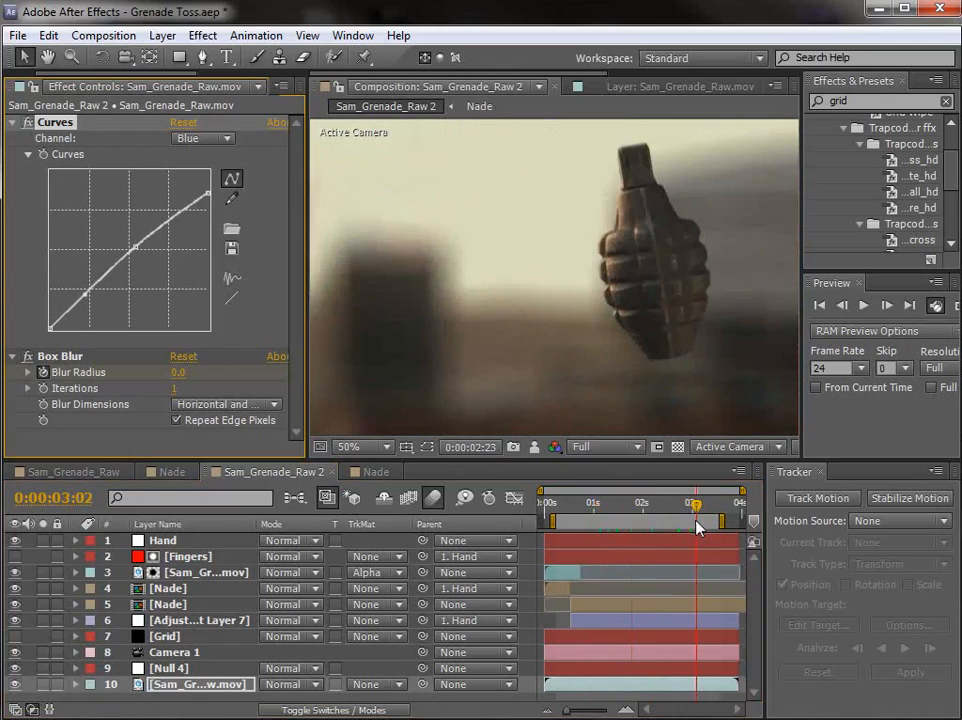
Step: Copy the background's Curves effect onto the masked finger layer Sam_Grenade_Raw.mov (layer 3) and check the grade through the shot
left_click(54, 120)
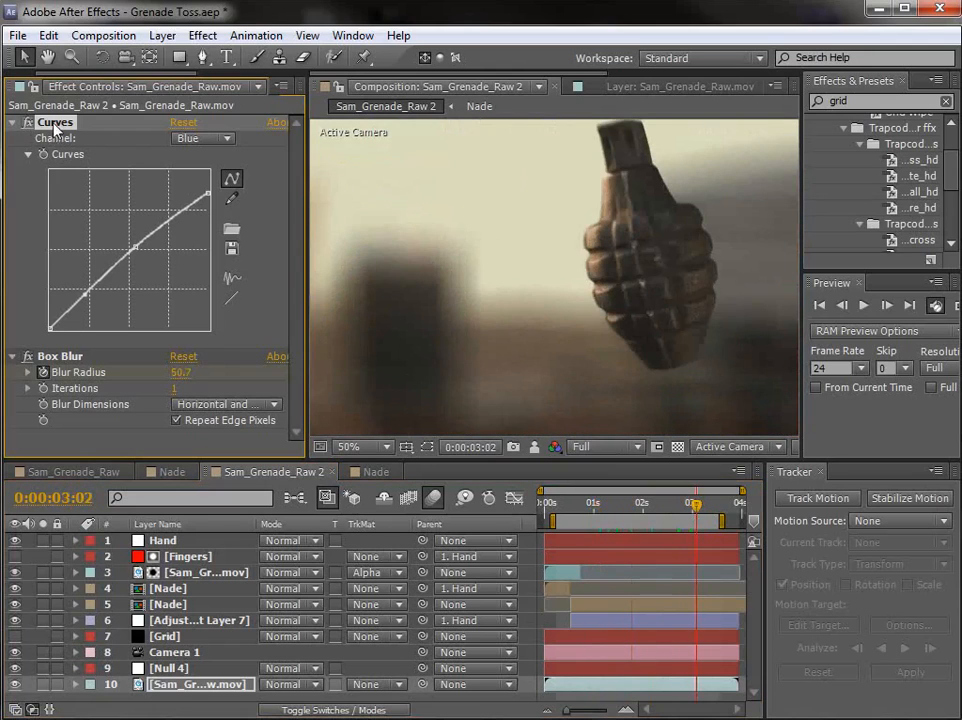
left_click(48, 35)
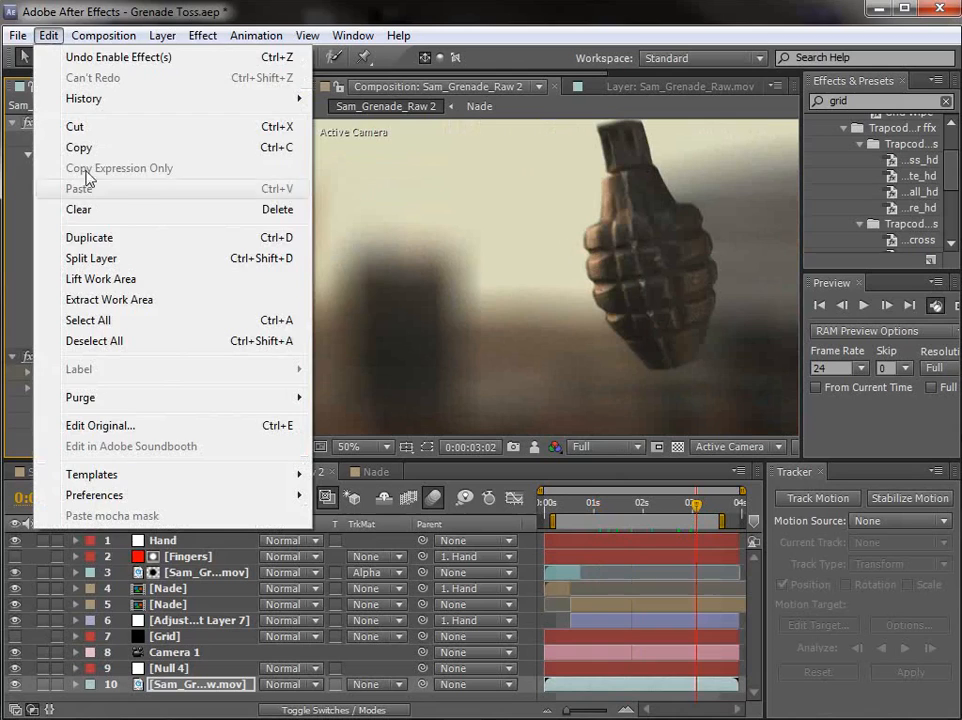
left_click(79, 148)
left_click(561, 507)
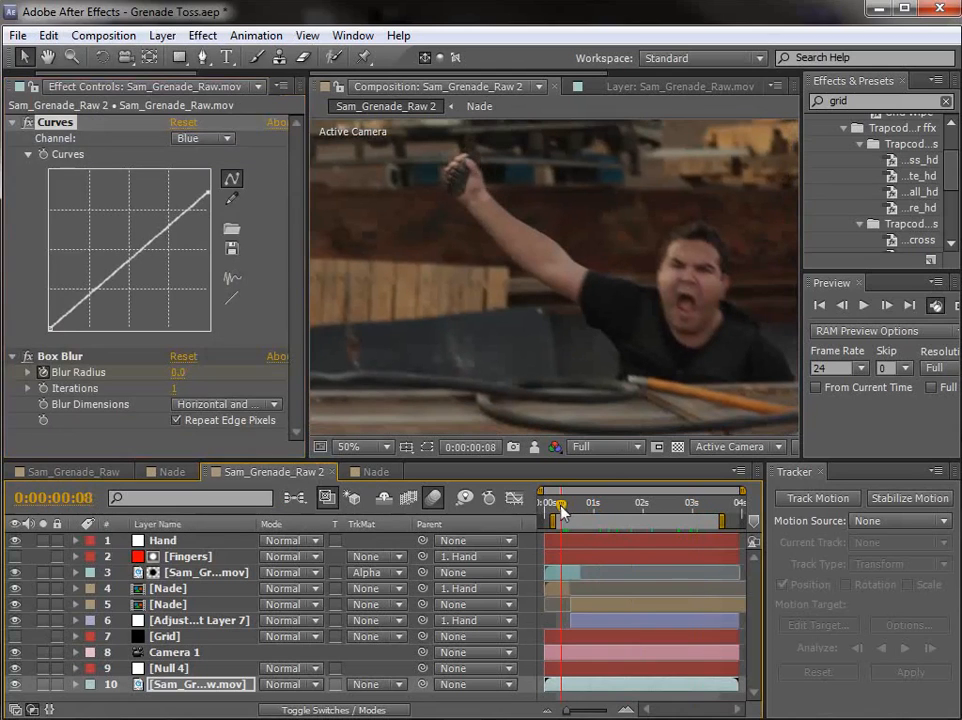
left_click(208, 576)
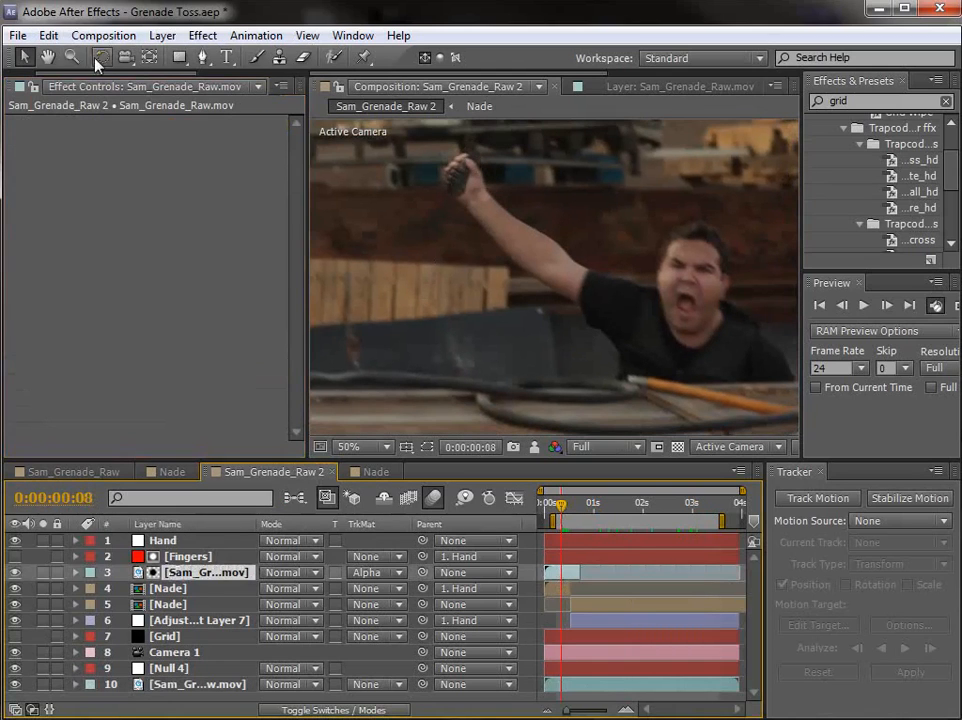
left_click(48, 35)
left_click(80, 189)
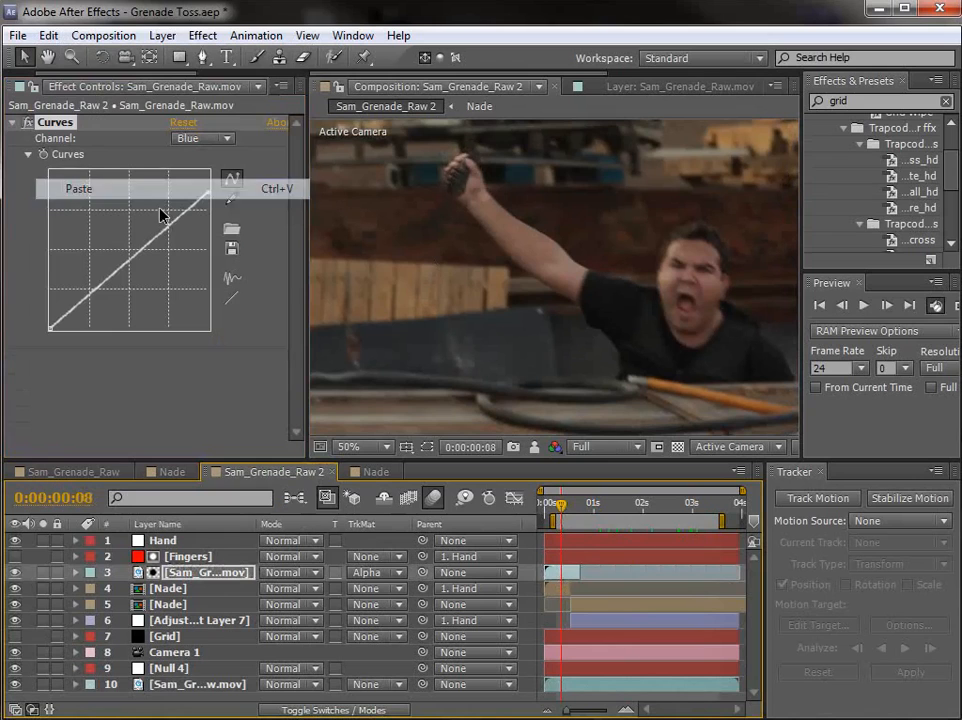
left_click_drag(568, 510, 687, 507)
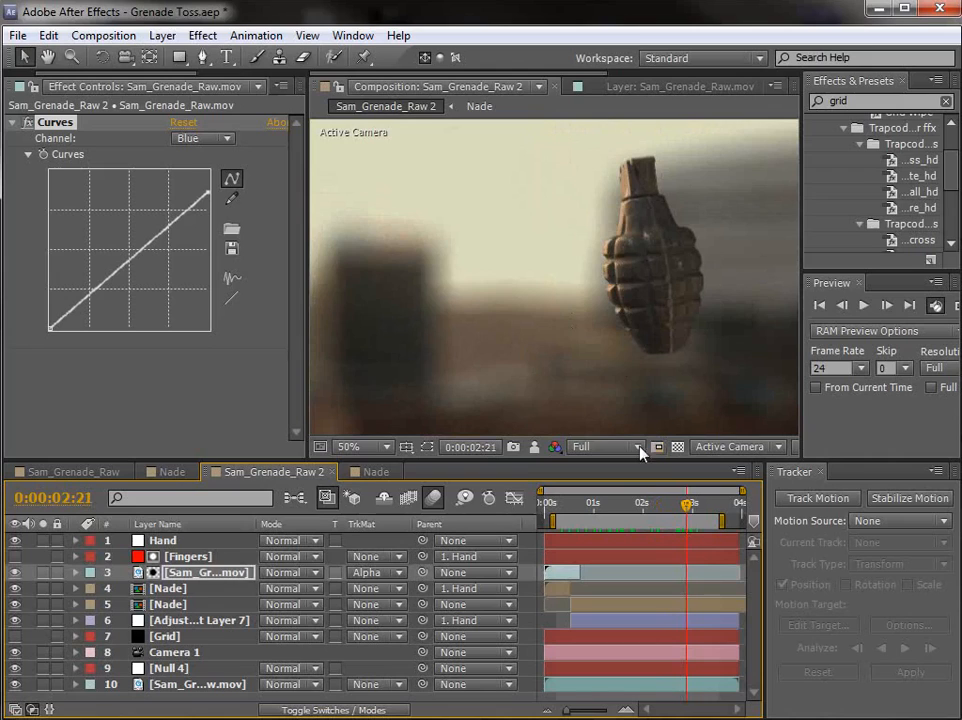
left_click_drag(688, 506, 692, 512)
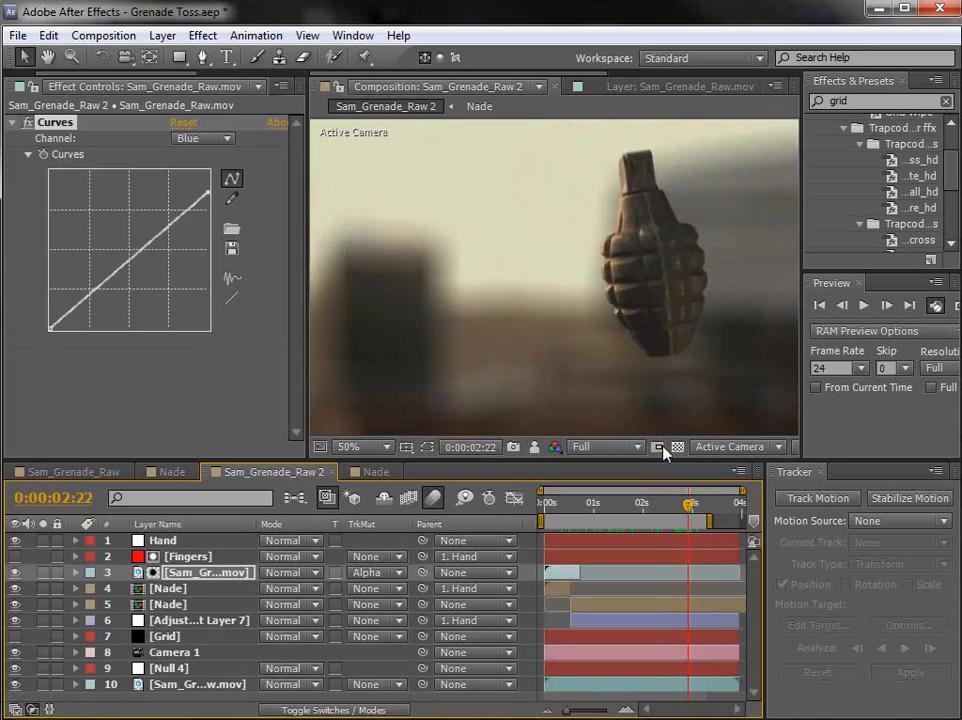
Step: Create a black (000000) solid layer at 1280 × 720 px in Sam_Grenade_Raw 2
left_click(162, 35)
mouse_move(145, 55)
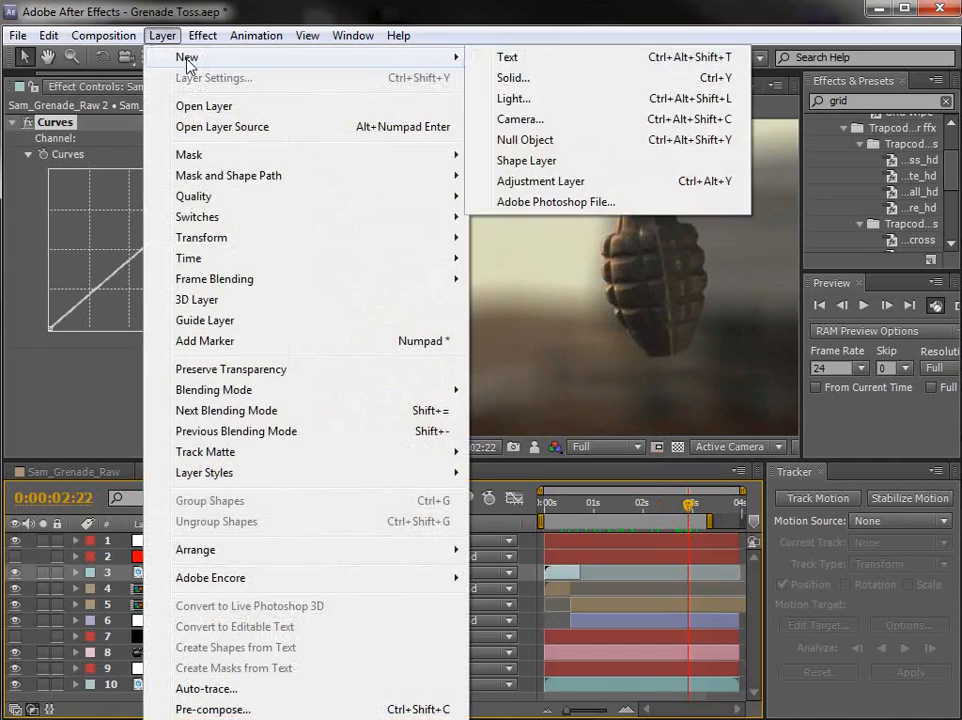
left_click(512, 78)
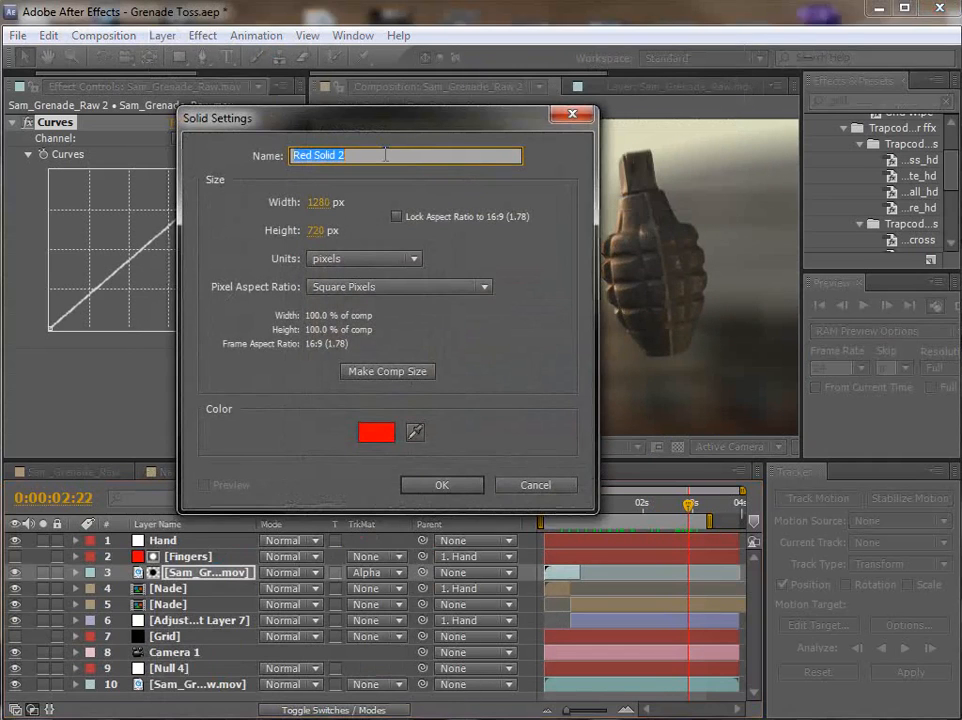
left_click(388, 425)
left_click_drag(477, 464, 217, 704)
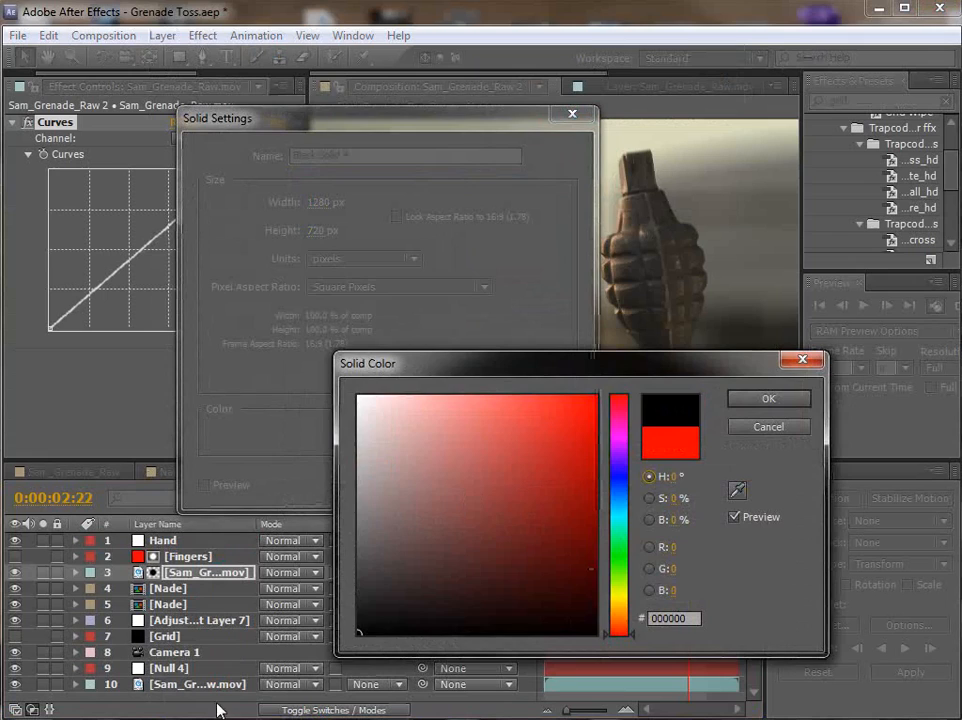
key("Return")
key("Return")
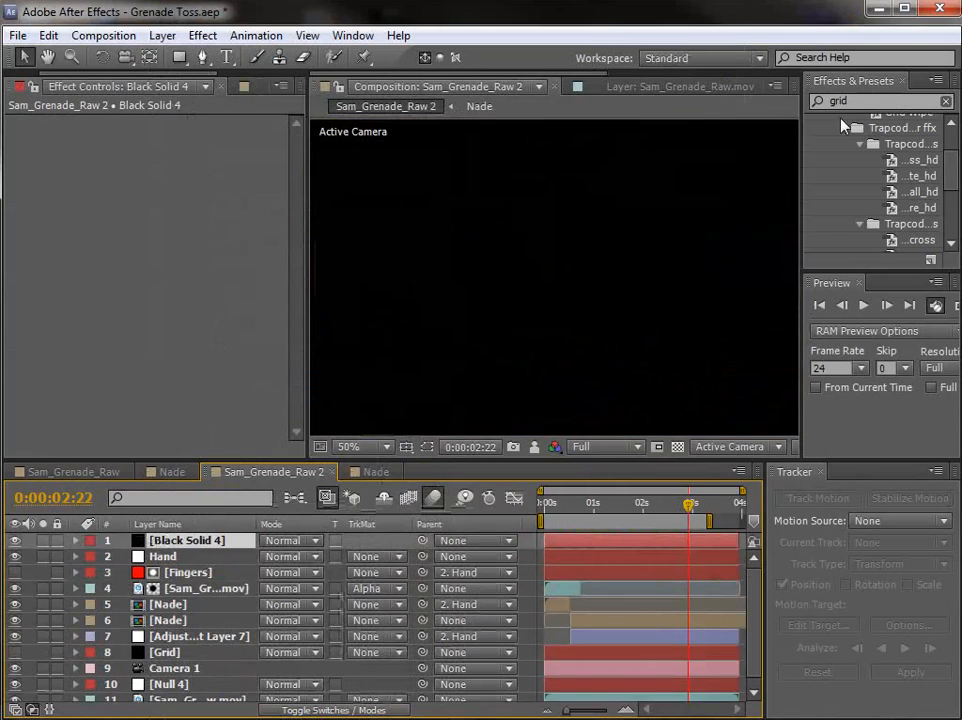
Step: Find the Optical Flares effect with the search term "opti" and apply it to the new black solid
key("ctrl+7")
type("opt")
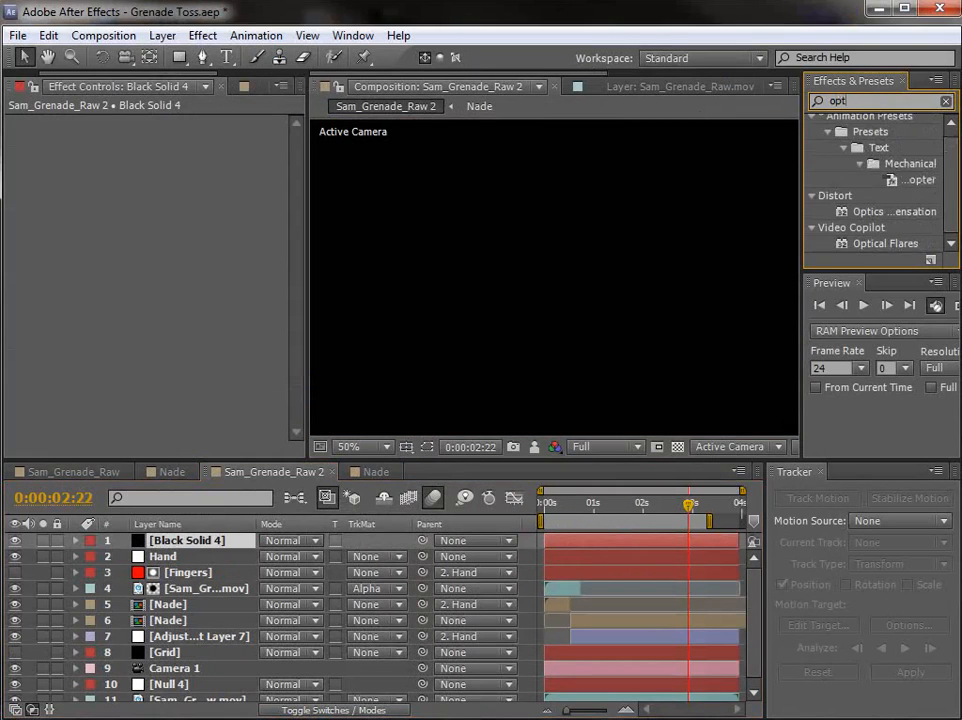
type("i")
left_click(880, 172)
left_click_drag(876, 182, 587, 533)
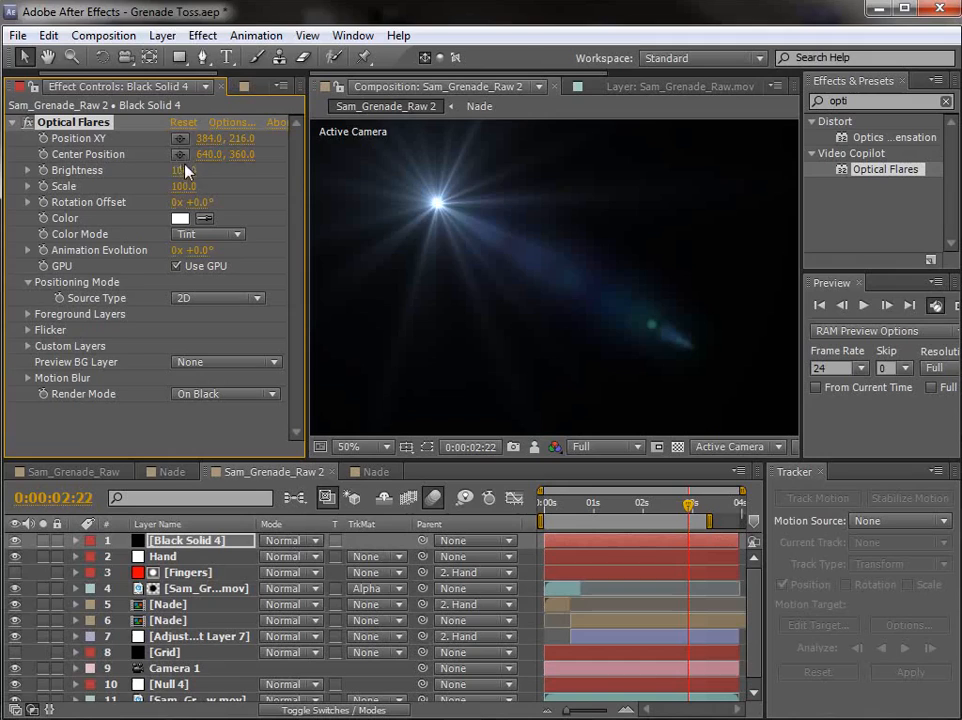
Step: Open the Optical Flares options and load the Avenger preset from the Natural Flares collection
left_click(229, 124)
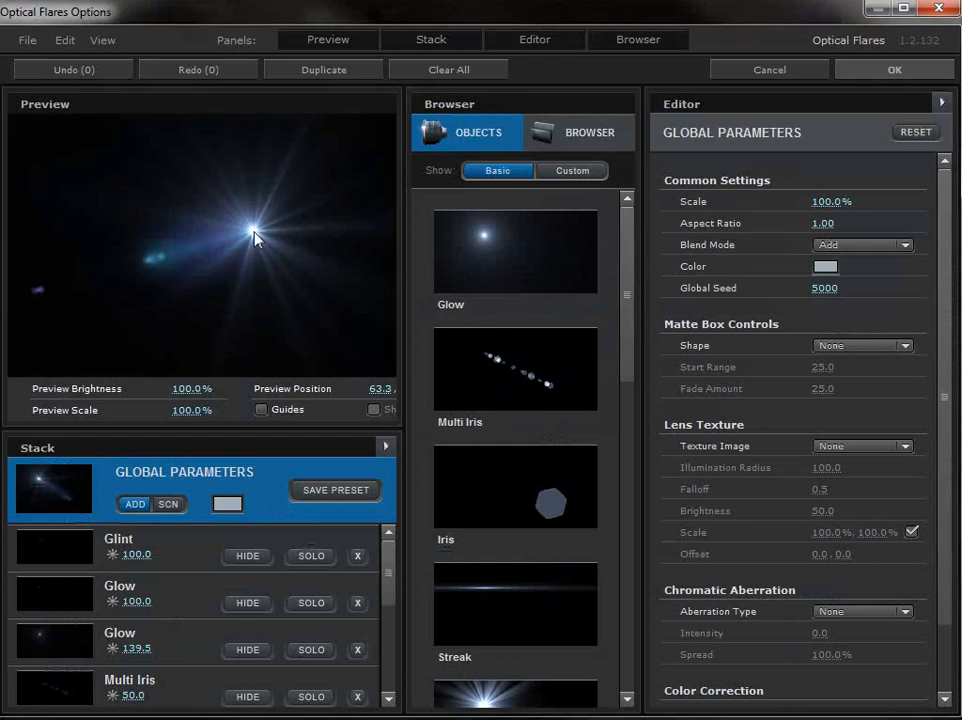
left_click(580, 132)
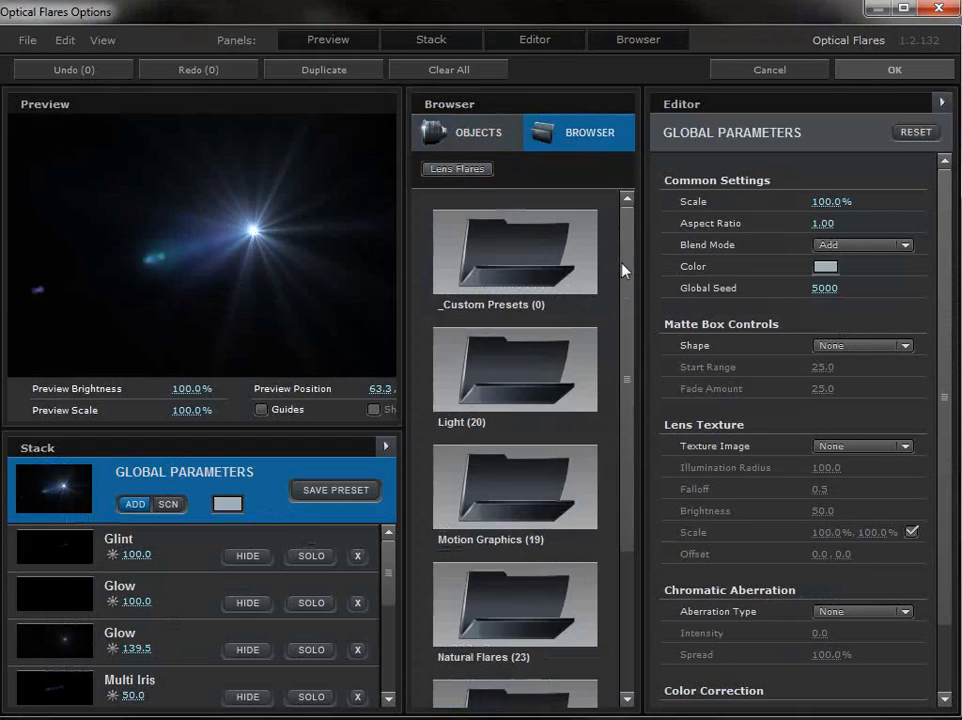
scroll(627, 402, "down", 2)
double_click(515, 515)
left_click(507, 273)
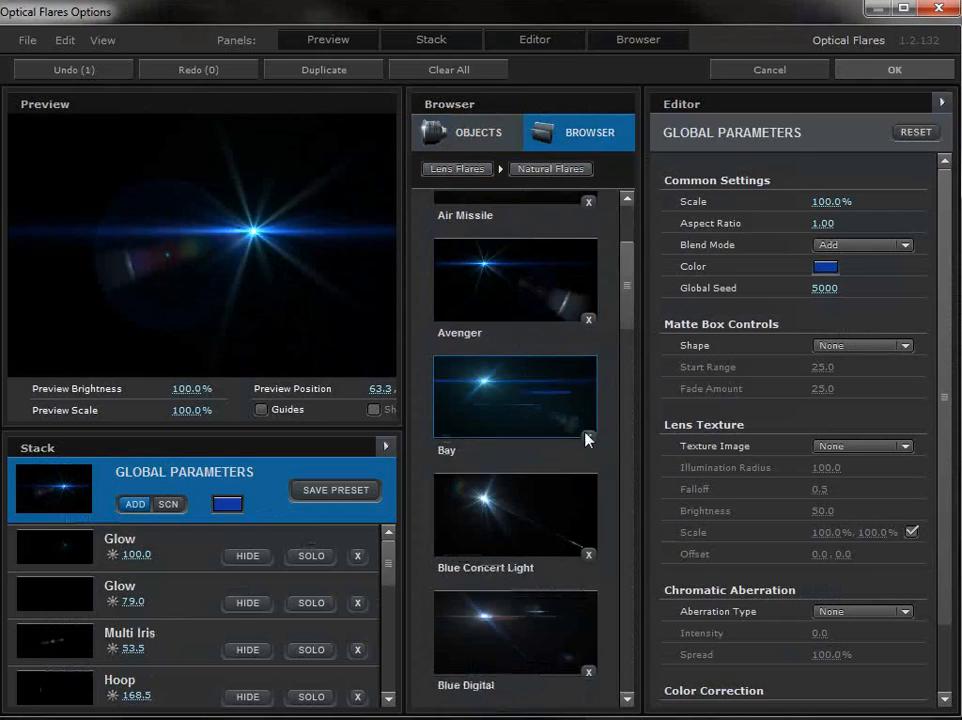
mouse_move(629, 307)
left_mouse_down()
mouse_move(631, 405)
mouse_move(631, 320)
left_mouse_up()
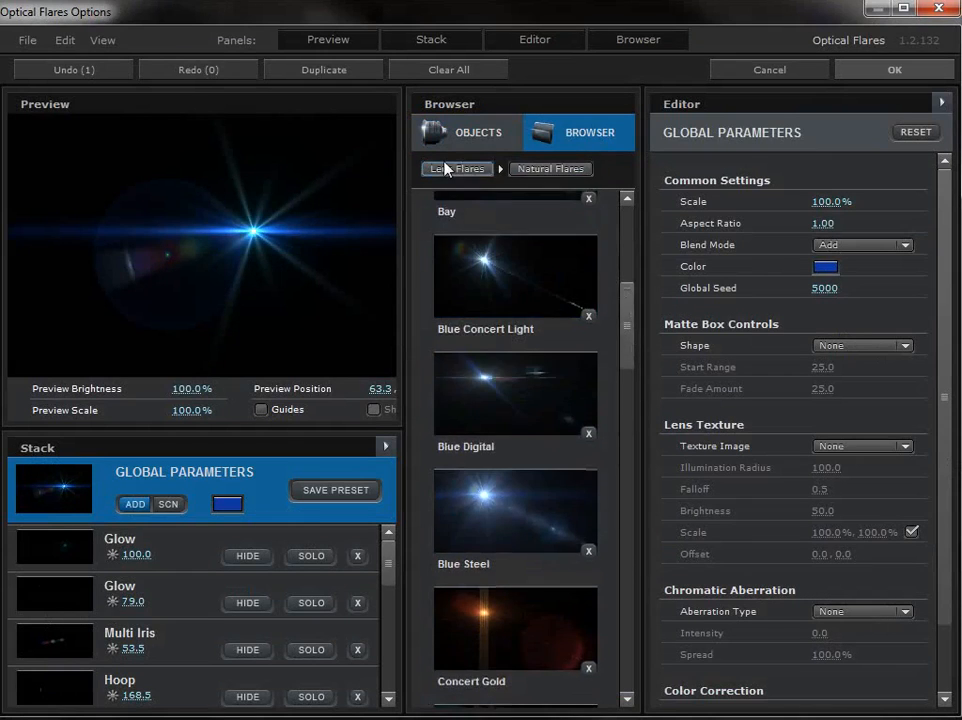
Step: Load the Blindness preset from Pro Presets 2 and preview its light source near the frame's upper-left corner
left_click(445, 167)
double_click(537, 646)
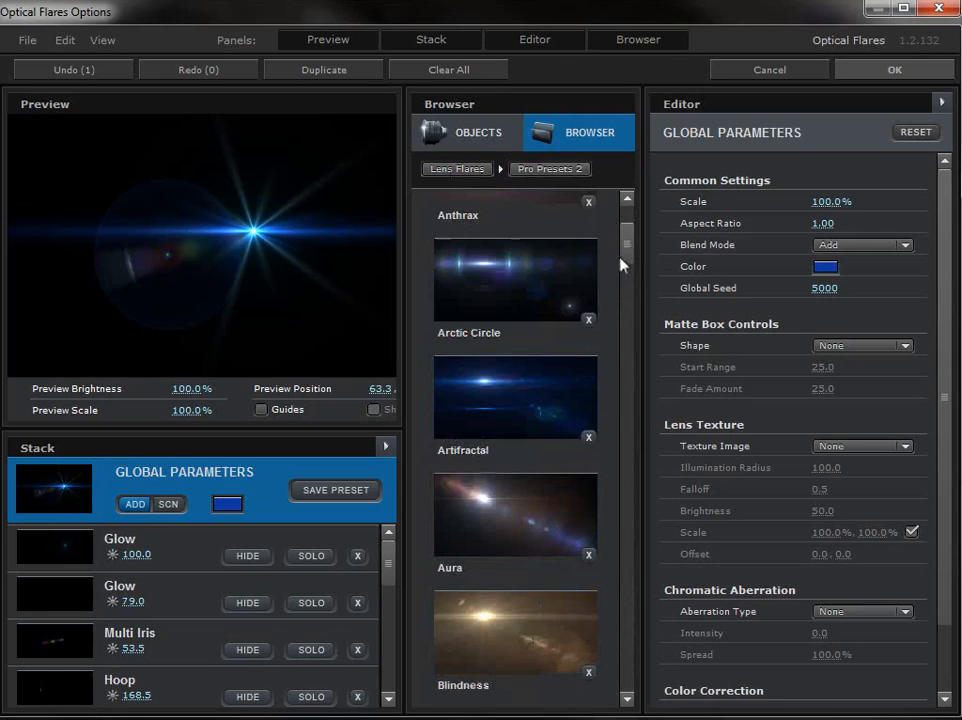
scroll(620, 262, "down", 3)
left_click(436, 343)
left_click_drag(107, 183, 67, 152)
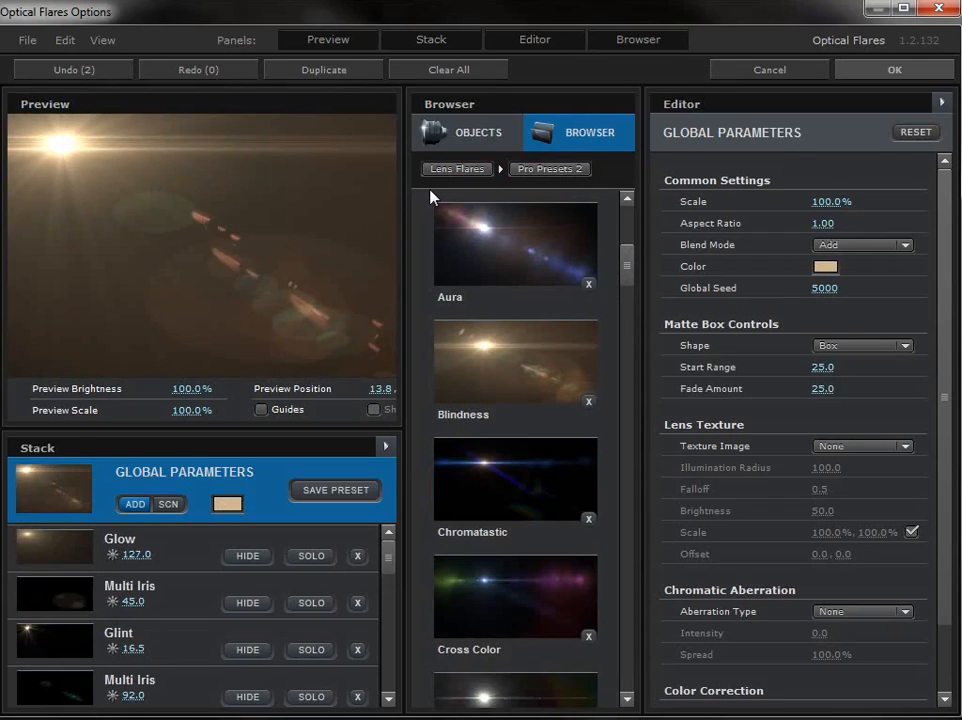
Step: Clear all flare elements, add a single Glow object, and return to the flare's global parameters
left_click(432, 68)
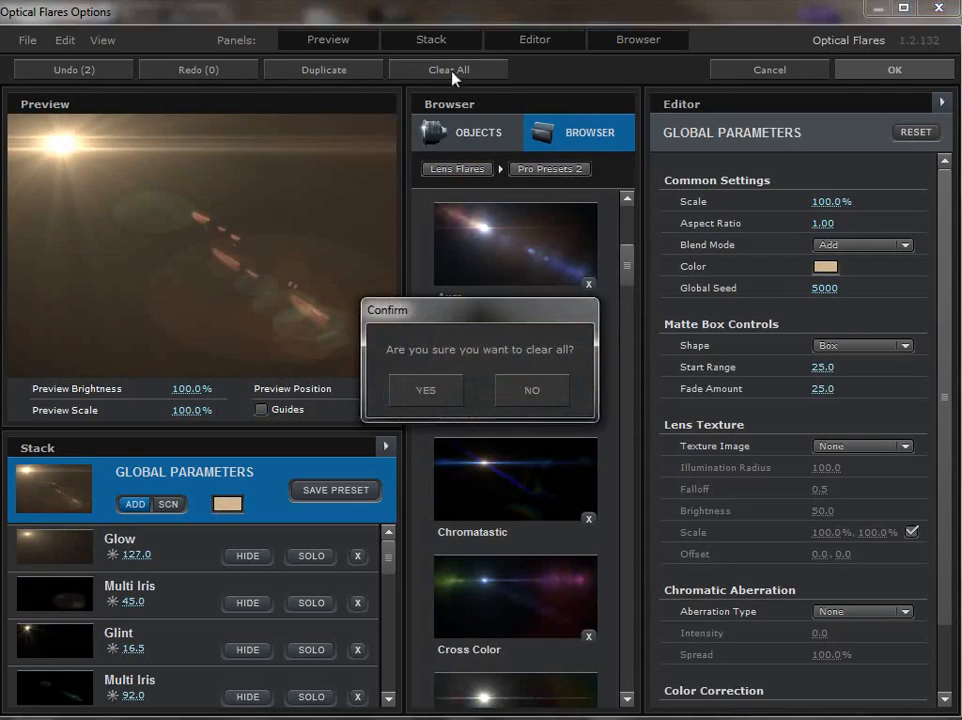
left_click(424, 387)
left_click(485, 135)
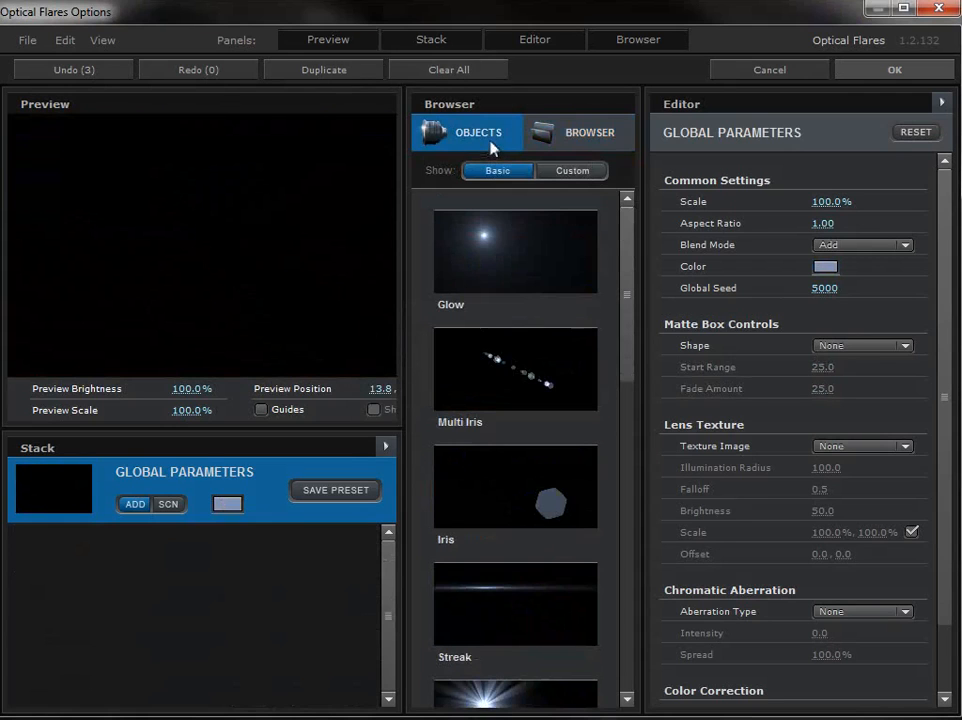
left_click(511, 251)
left_click_drag(150, 189, 214, 277)
left_click(242, 474)
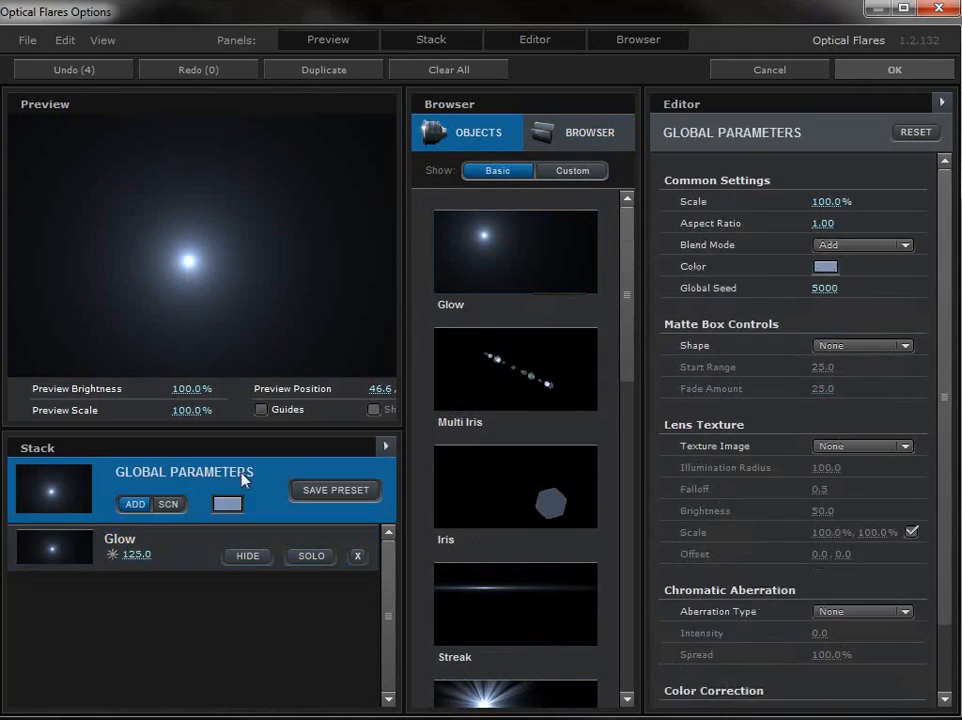
Step: Try the Grainy and Grime lens textures on the glow, moving the preview light to compare them
left_click(822, 446)
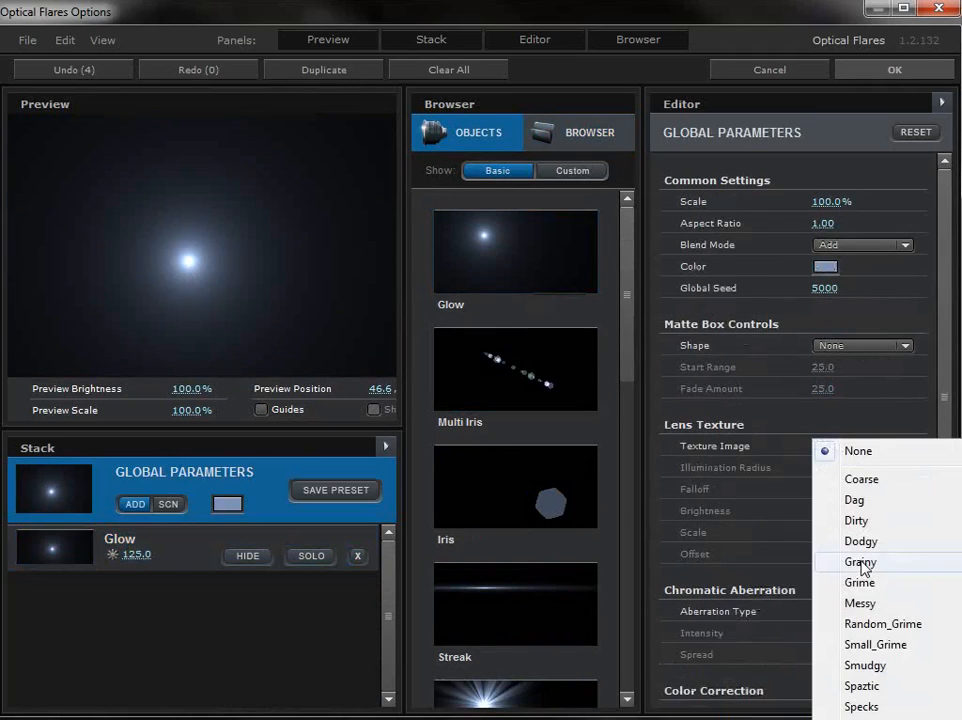
left_click(808, 563)
left_click_drag(189, 270, 179, 187)
left_click(868, 447)
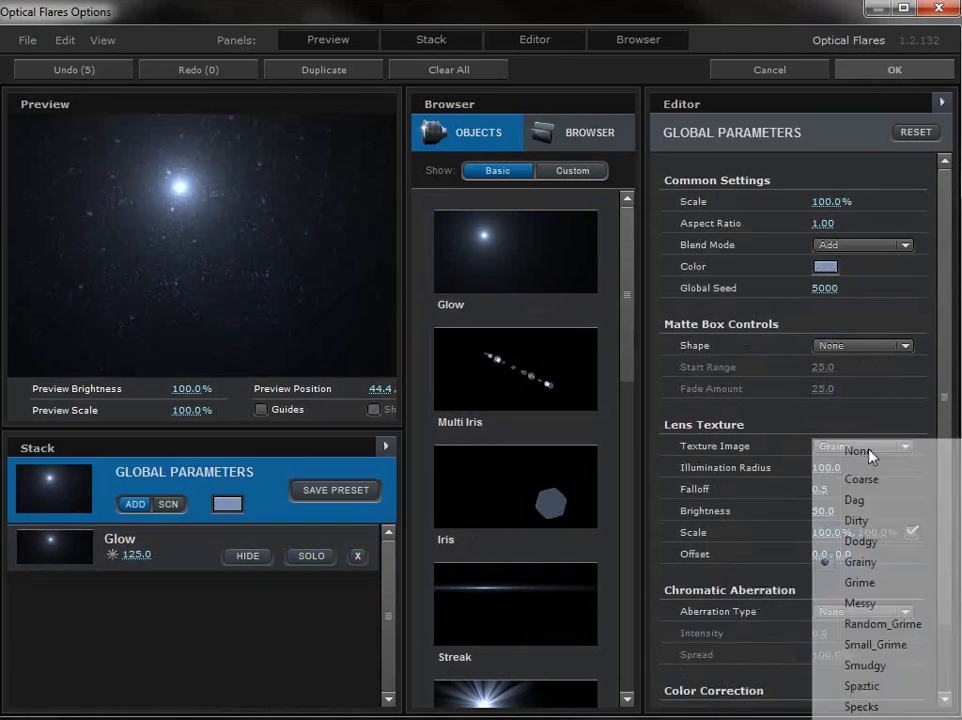
left_click(867, 583)
left_click_drag(104, 256, 67, 157)
Step: Set the lens texture image to Dirty, check it in the preview, and accept the flare options
left_click(900, 446)
left_click(828, 510)
left_click_drag(146, 226, 119, 194)
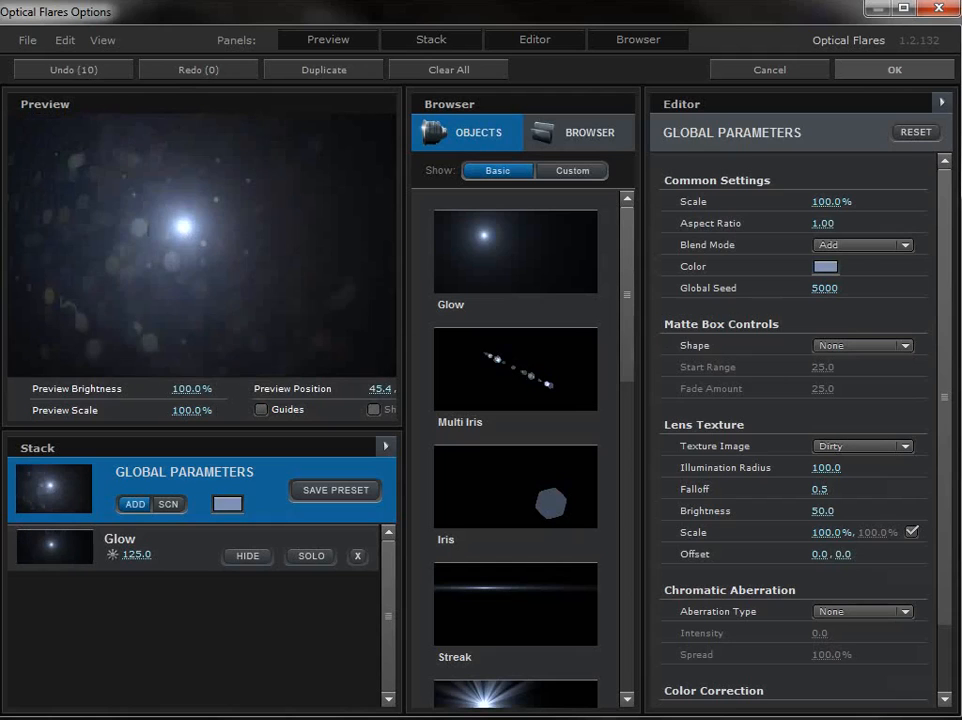
left_click(894, 70)
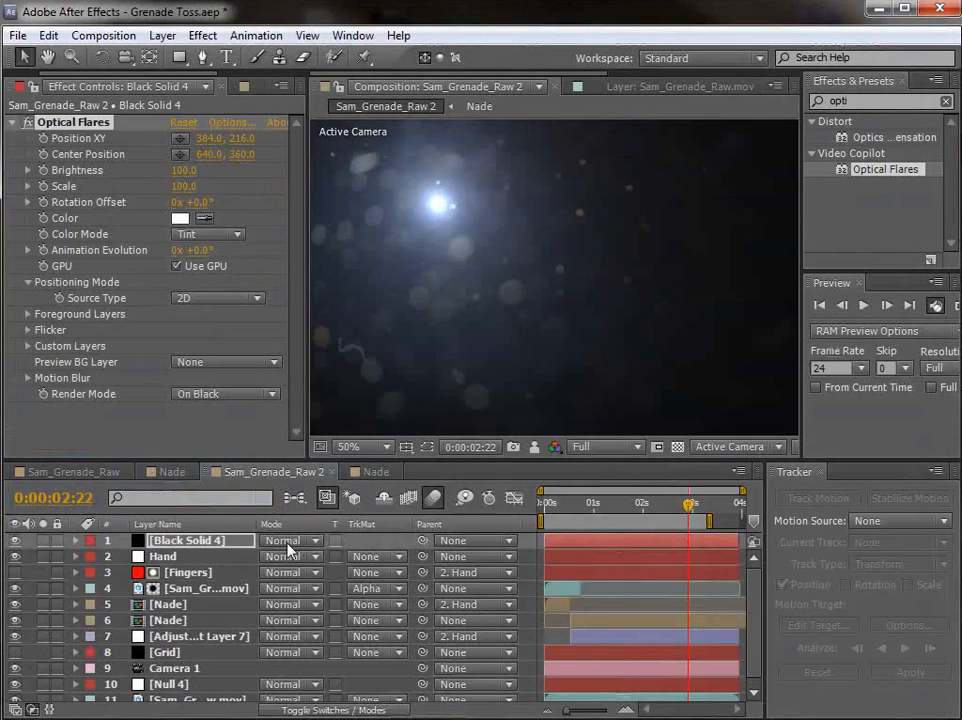
Step: Set the Black Solid 4 layer's blending mode to Screen and view the flare at 0:00:02:20
left_click(288, 546)
left_click(350, 500)
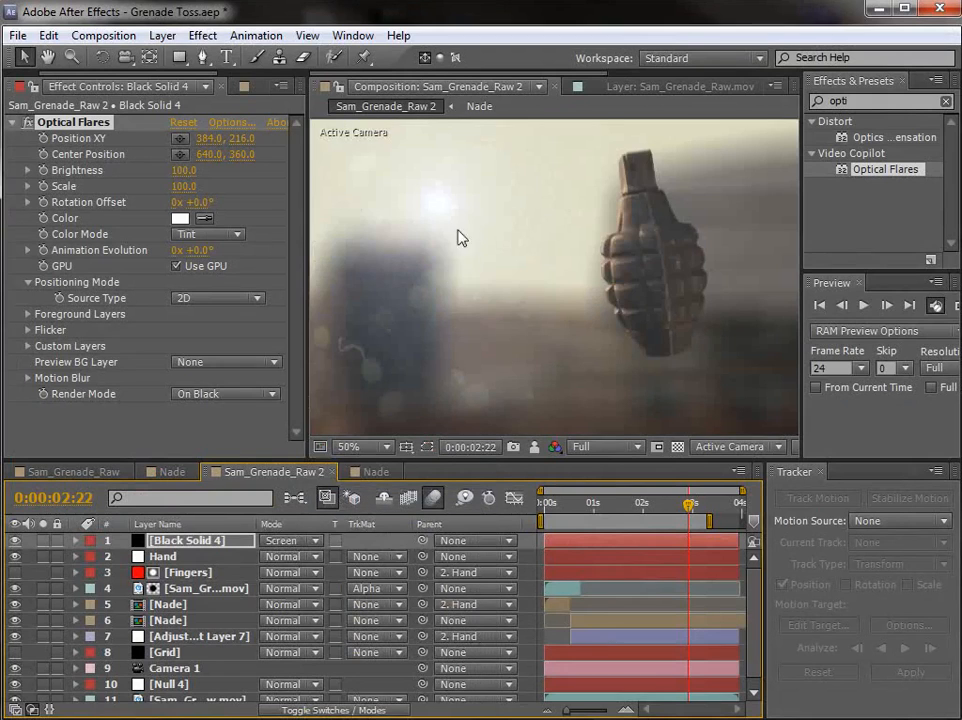
mouse_move(688, 514)
left_mouse_down()
mouse_move(672, 514)
mouse_move(685, 514)
left_mouse_up()
Step: Set the Optical Flares color to a warm orange, FFD09E
left_click(180, 219)
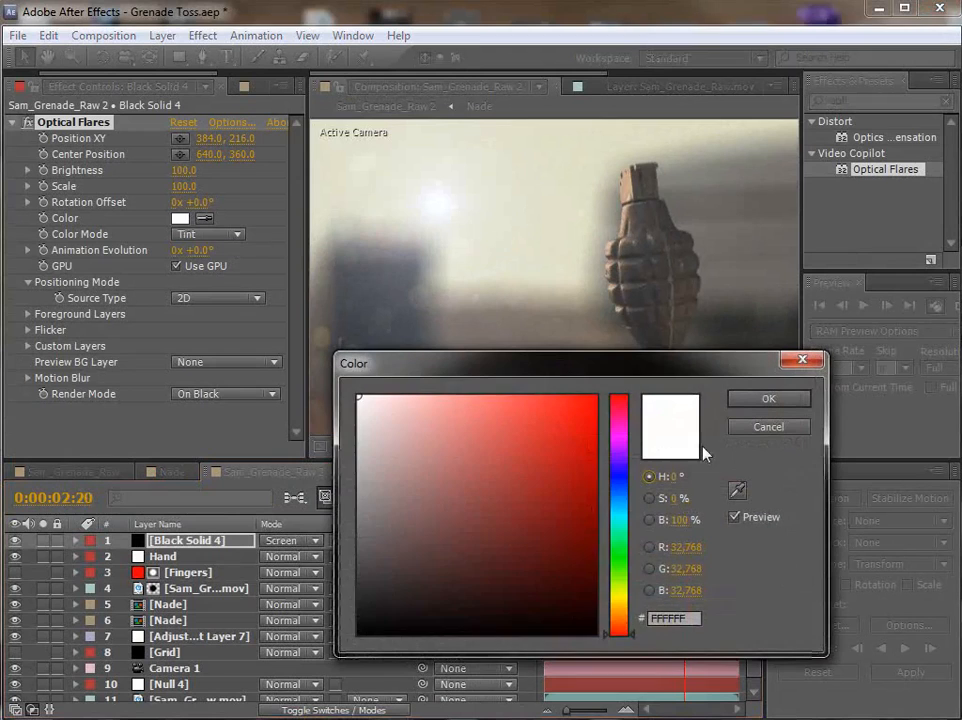
left_click(622, 618)
mouse_move(404, 404)
left_mouse_down()
mouse_move(462, 384)
mouse_move(434, 395)
mouse_move(448, 383)
left_mouse_up()
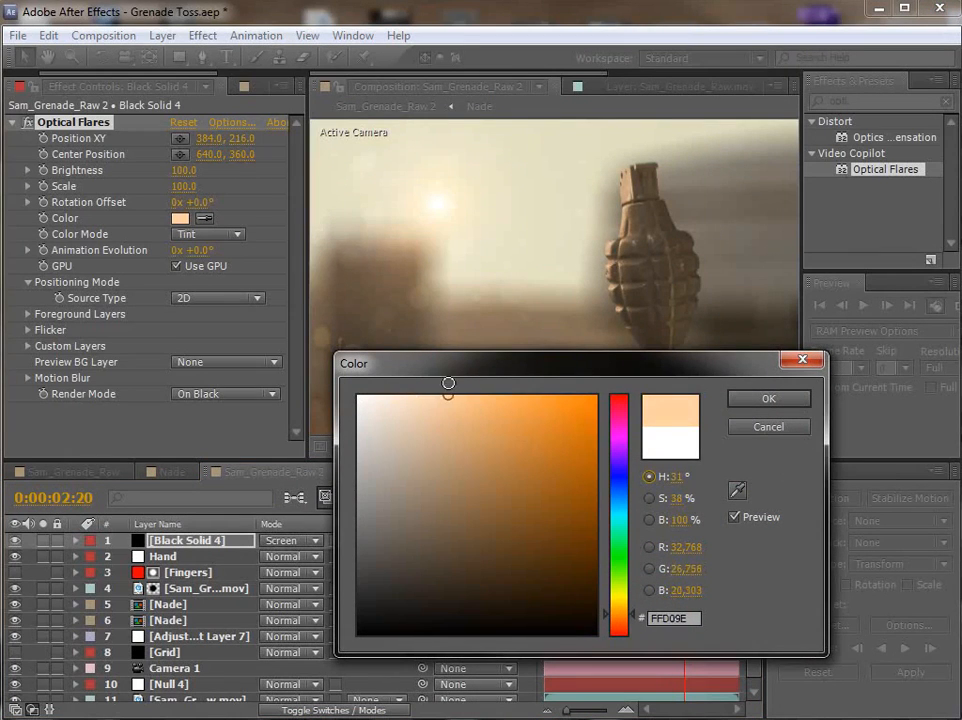
left_click(762, 398)
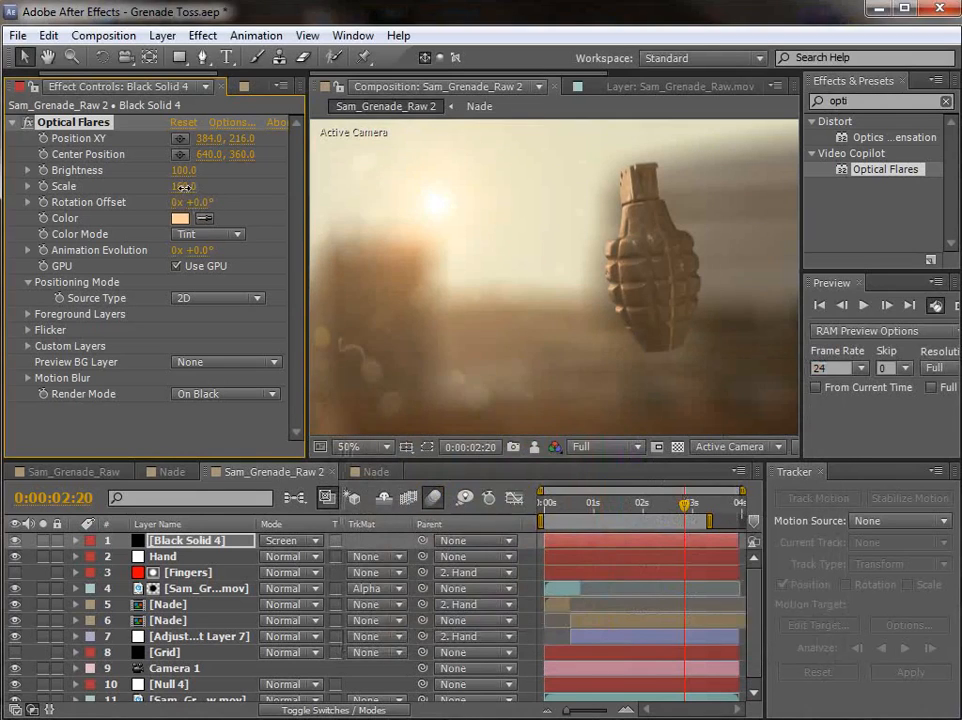
Step: Set the flare's brightness to 180 and scale to 150, and check the whole frame at 0:00:01:21
left_click_drag(184, 174, 186, 171)
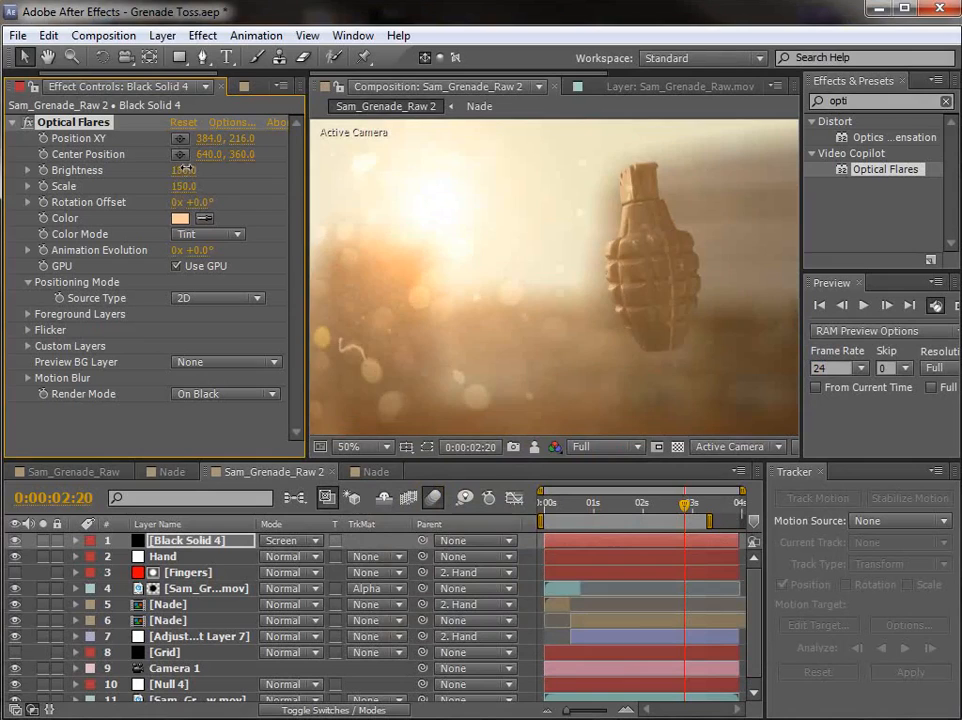
scroll(661, 373, "down", 2)
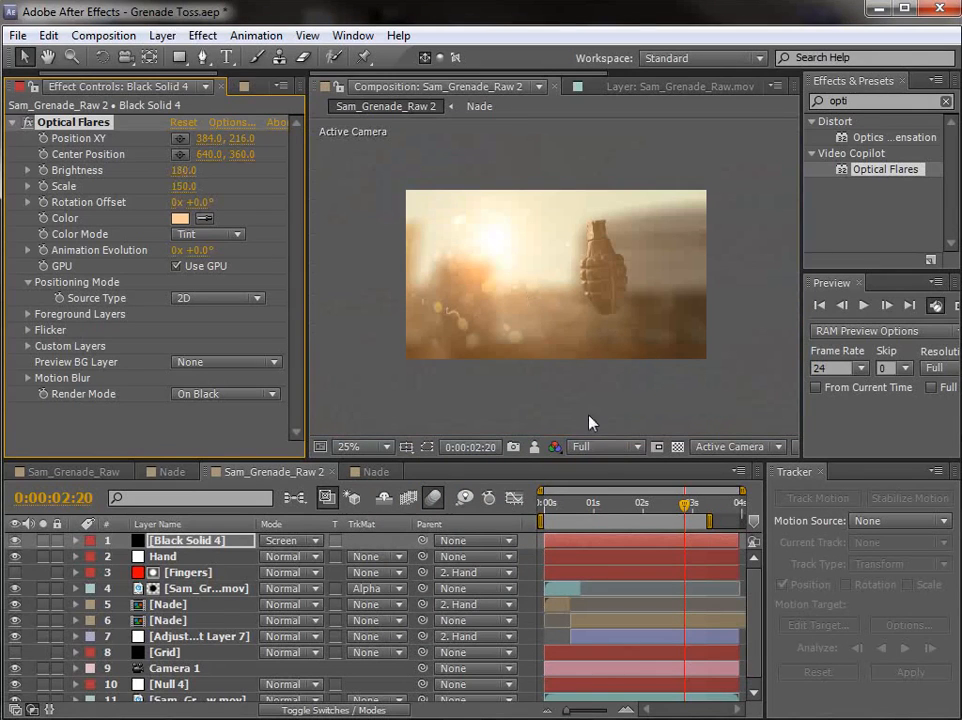
left_click_drag(334, 459, 334, 404)
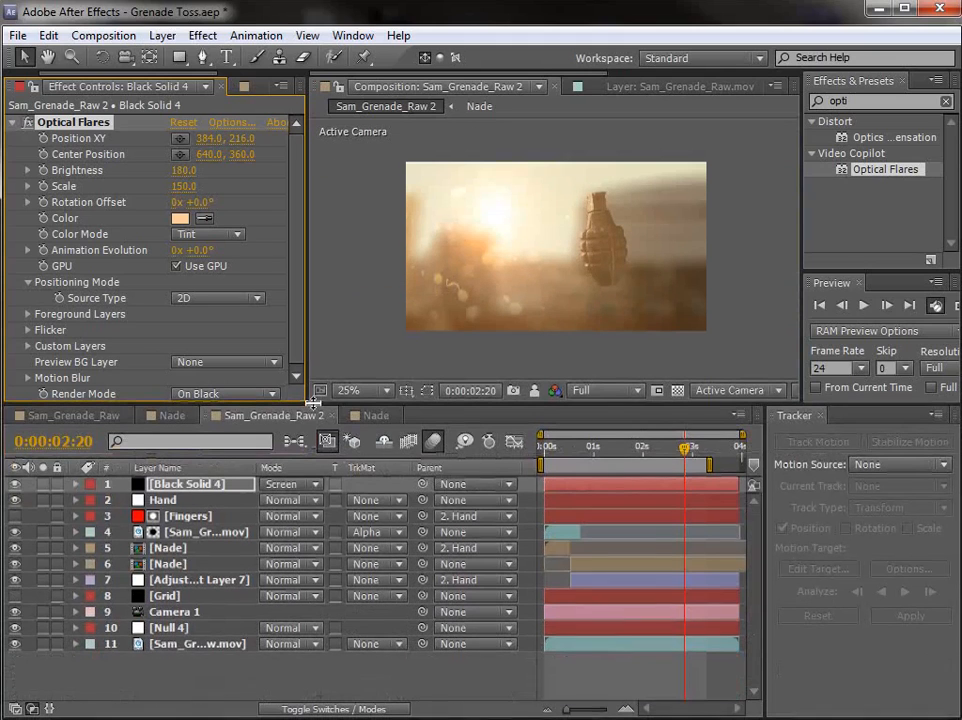
left_click_drag(685, 447, 639, 456)
Step: Rename the Null 4 layer as Tracking Data
left_click(172, 502)
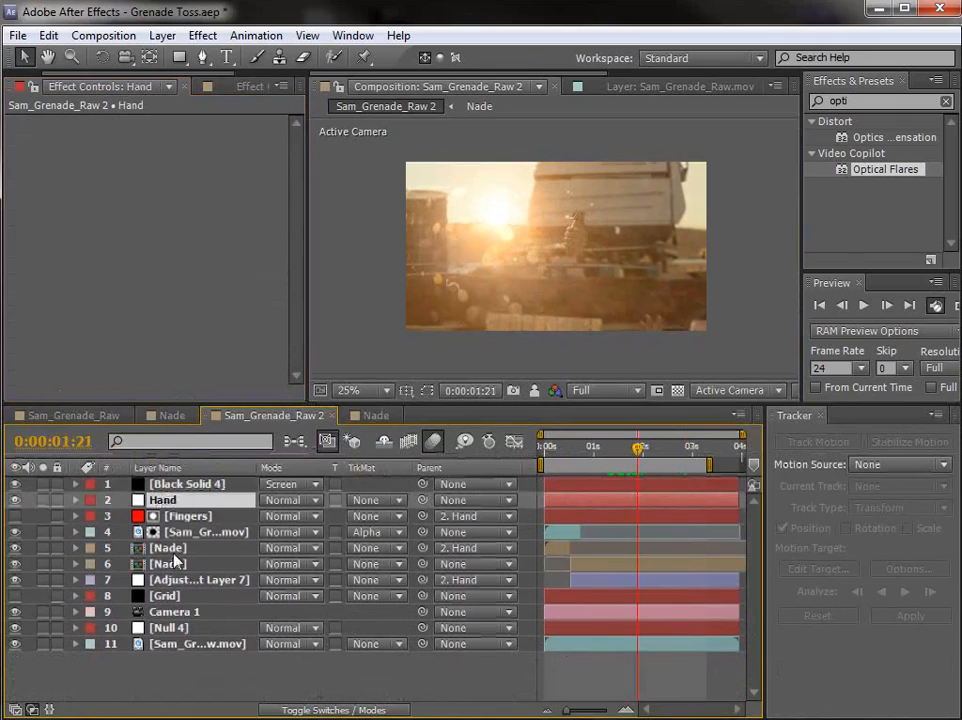
left_click(164, 596)
left_click(170, 628)
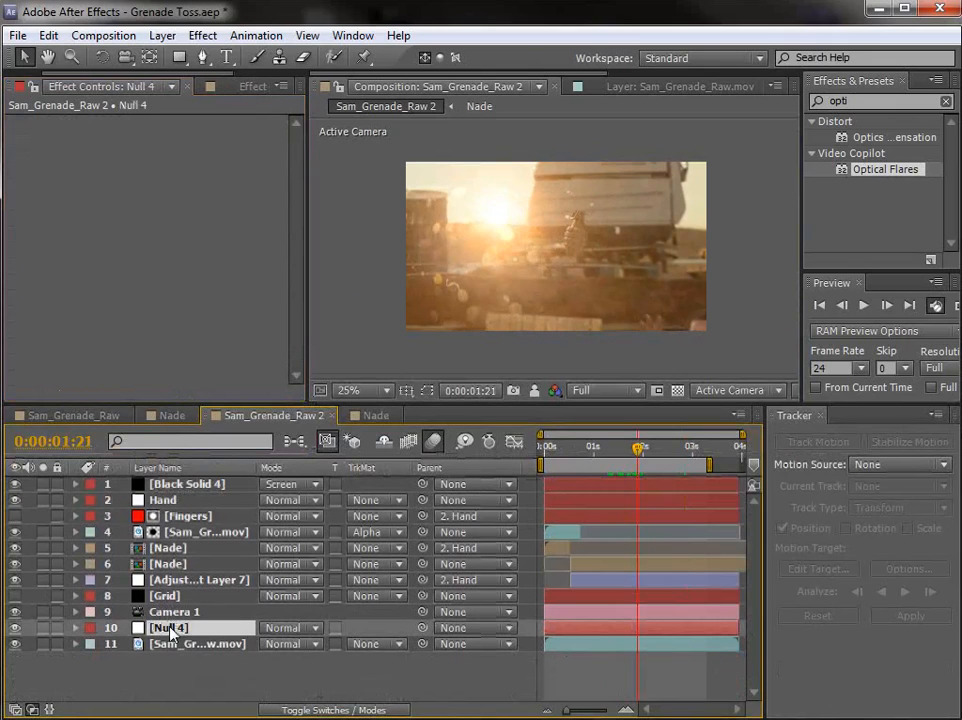
key("Return")
type("Tracki")
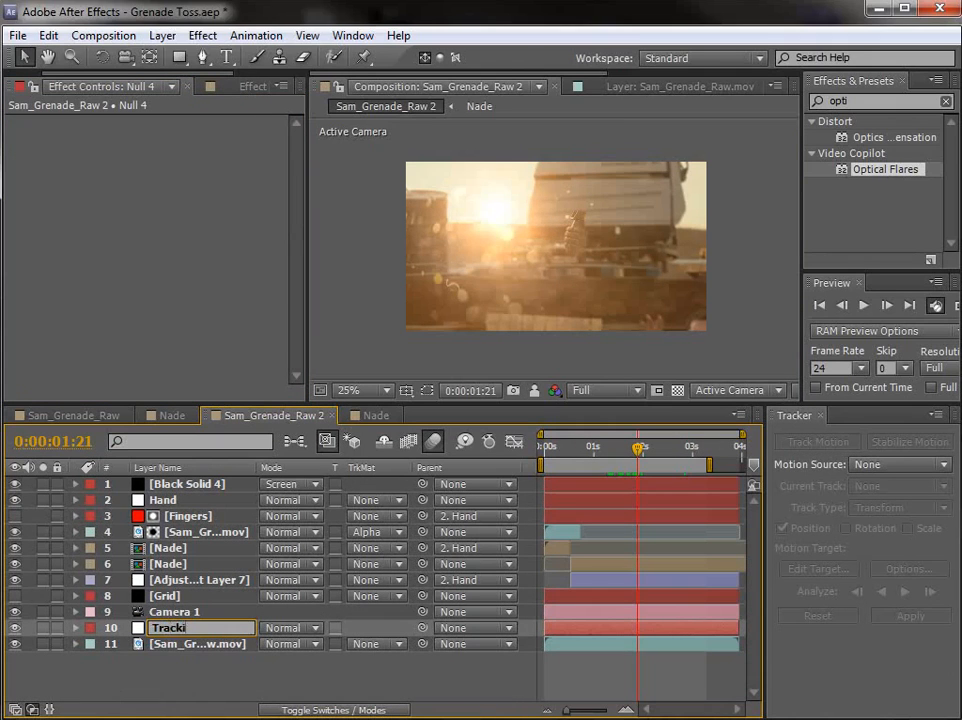
type("ng Data")
key("Return")
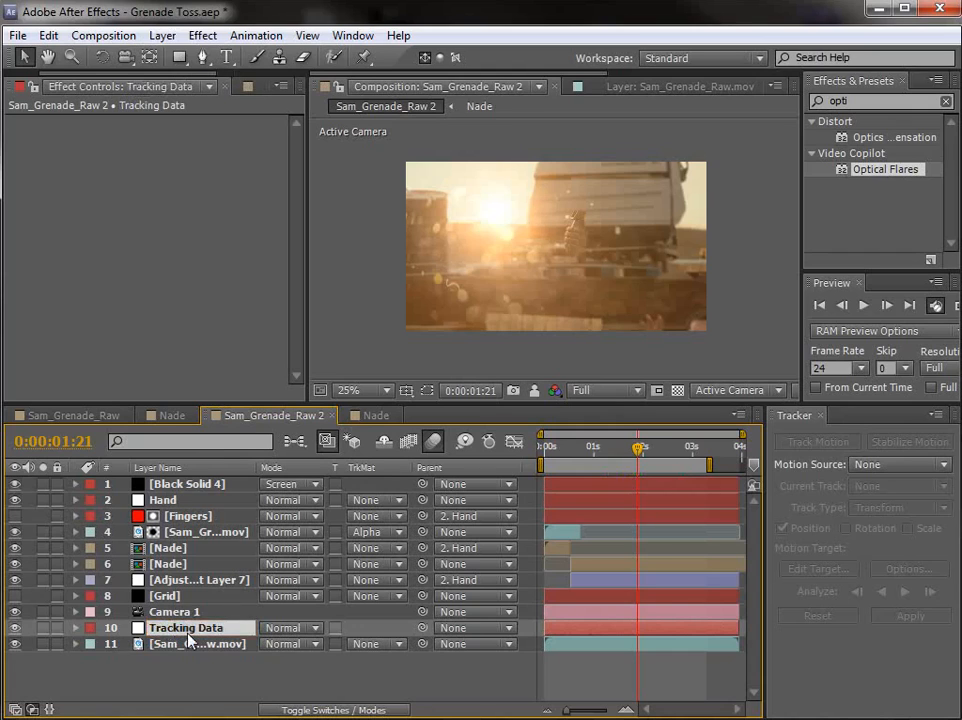
Step: Duplicate the Tracking Data null, move the copy to the top of the layer stack, and name it Lens Data
key("ctrl+d")
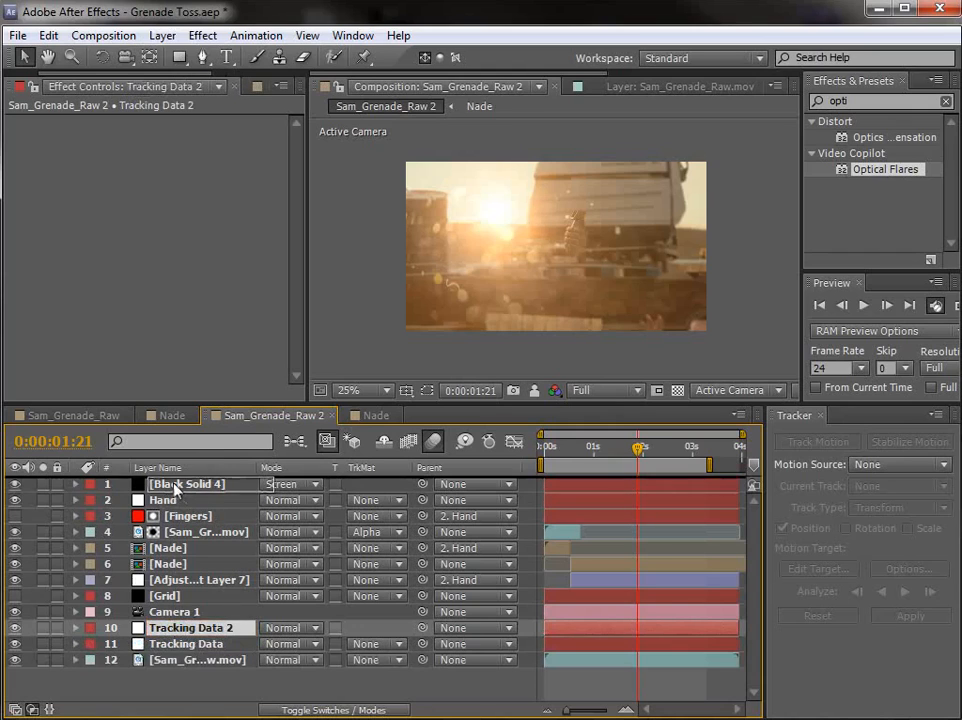
key("ctrl+shift+bracketright")
key("Return")
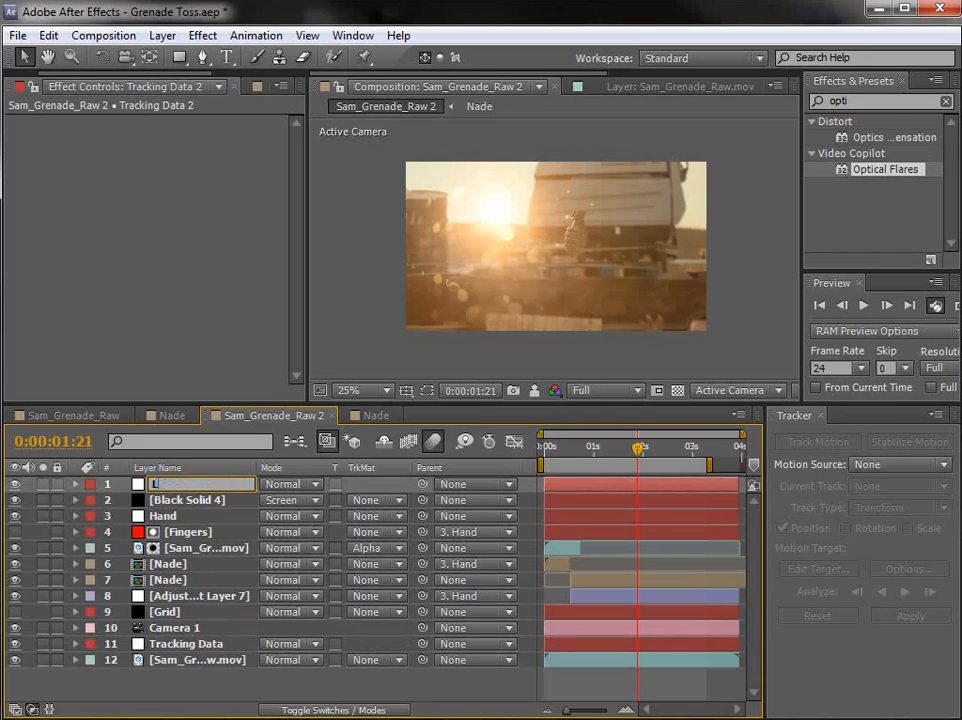
key("Return")
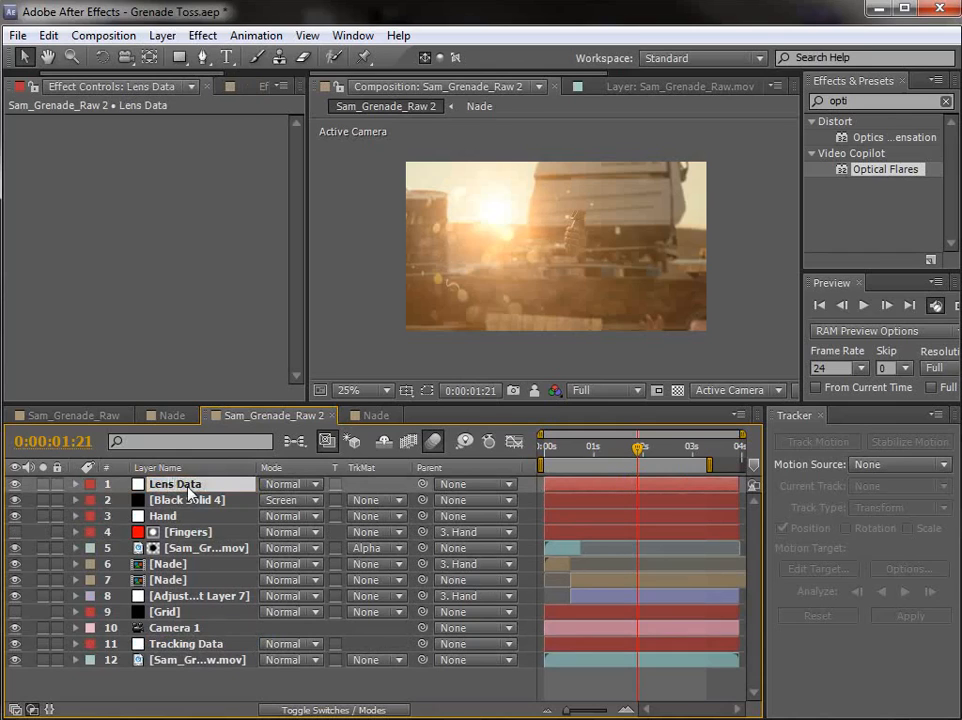
Step: Remove the transform.position*-1 expression from the Lens Data layer's Position, keeping its keyframes
type("transform.position*-1")
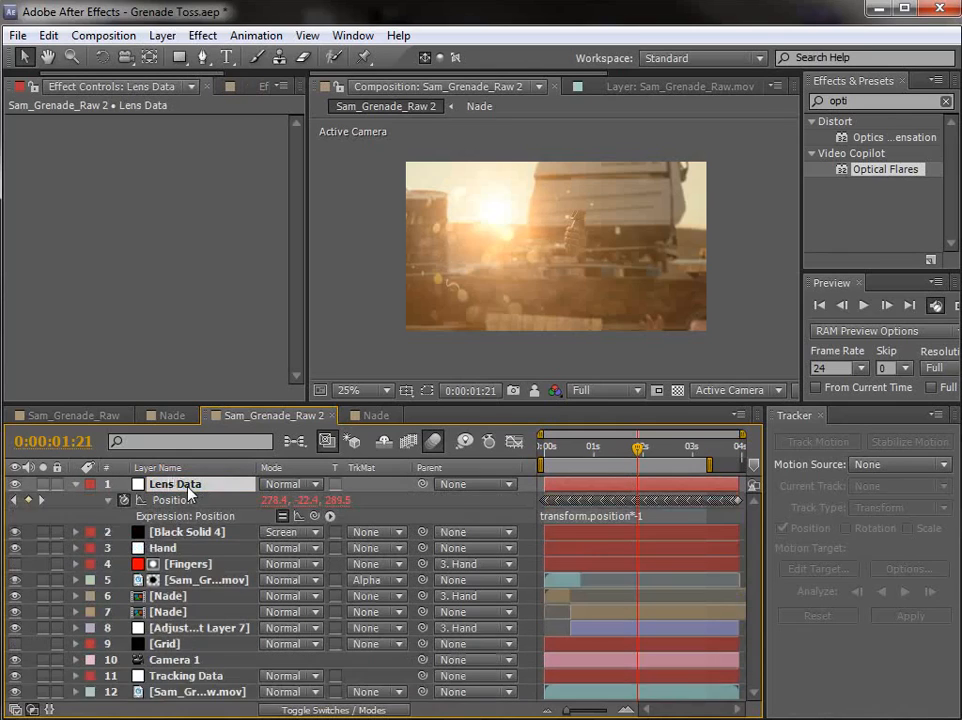
left_click(644, 517)
left_click(660, 516)
left_click_drag(676, 516, 479, 518)
key("BackSpace")
left_click(479, 516)
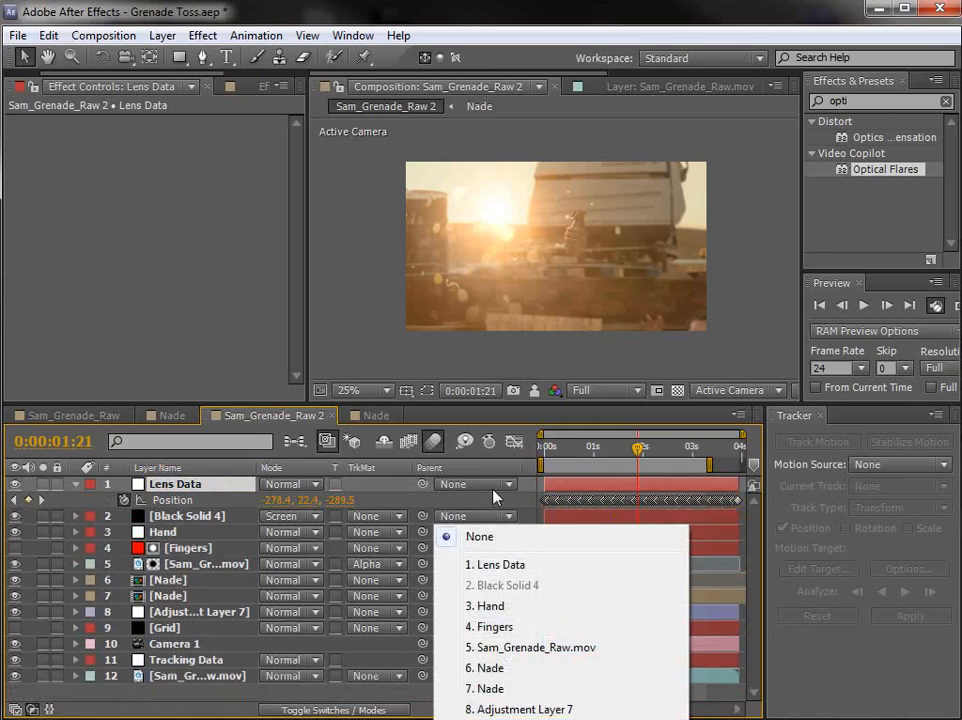
left_click(494, 496)
left_click(581, 486)
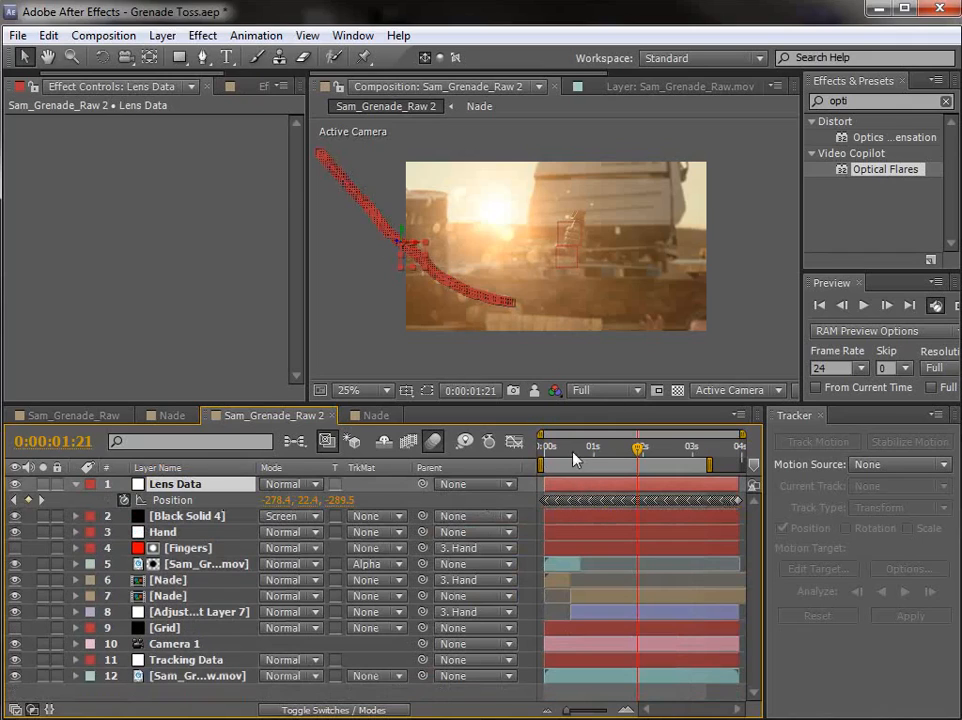
Step: Link the Optical Flares Position XY on Black Solid 4 to the Lens Data layer's Position with an expression
left_click(165, 516)
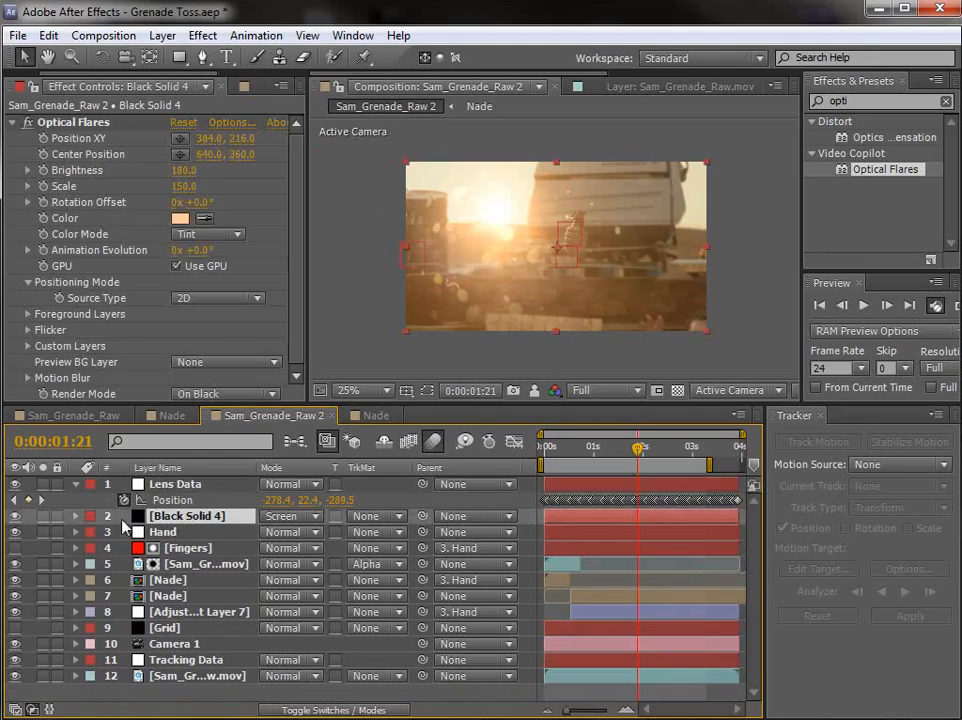
left_click(75, 516)
left_click(92, 532)
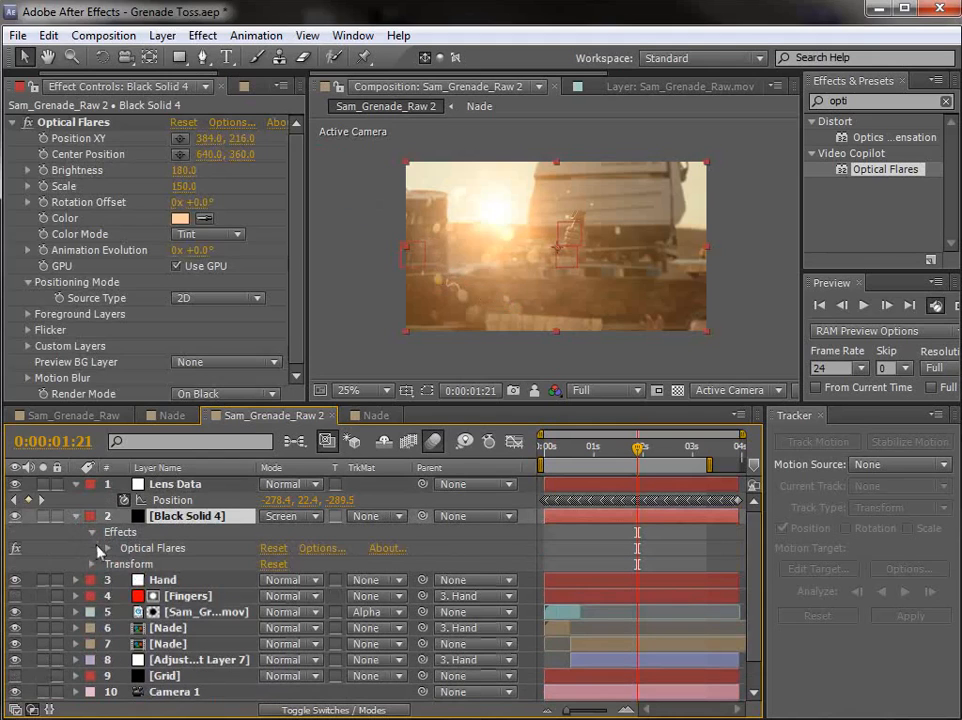
left_click(108, 549)
scroll(110, 558, "down", 2)
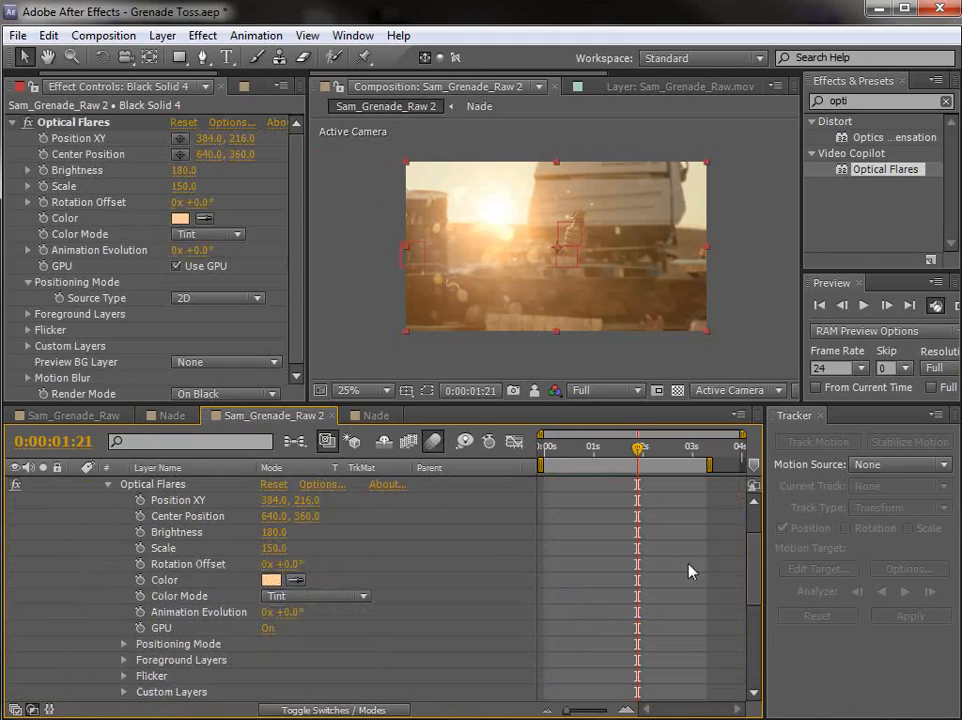
left_click_drag(535, 408, 535, 292)
key("space")
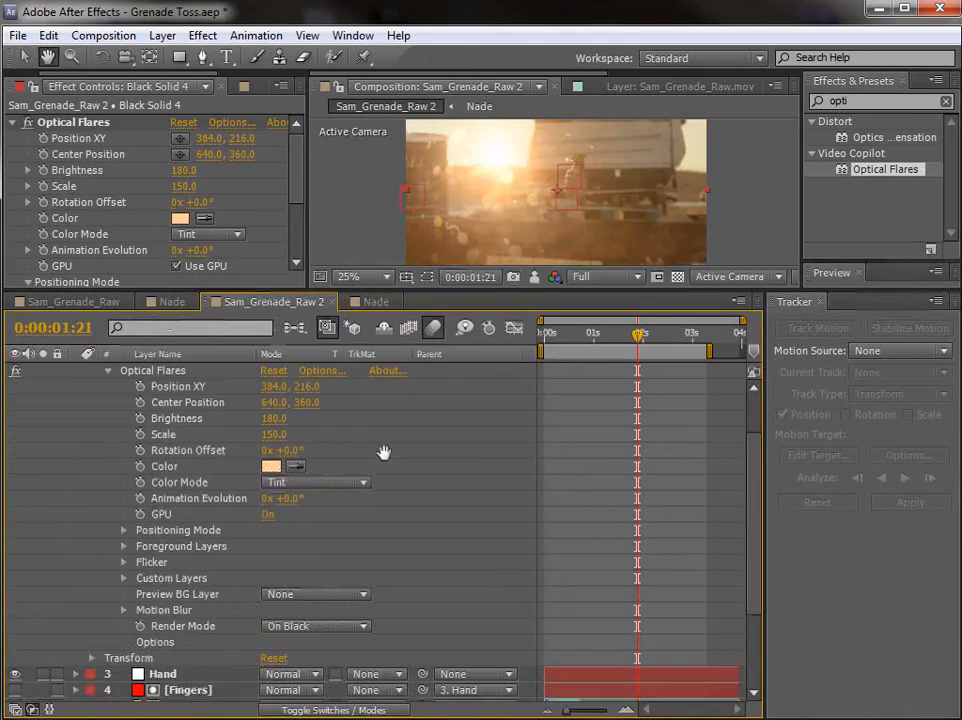
scroll(420, 560, "up", 2)
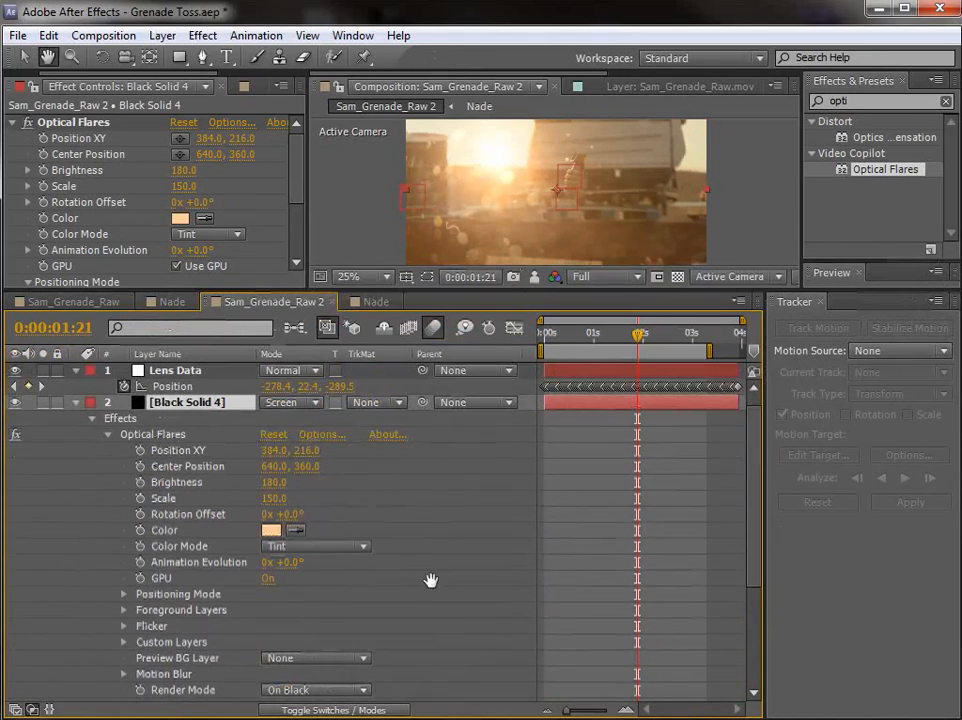
left_click(140, 450, "alt")
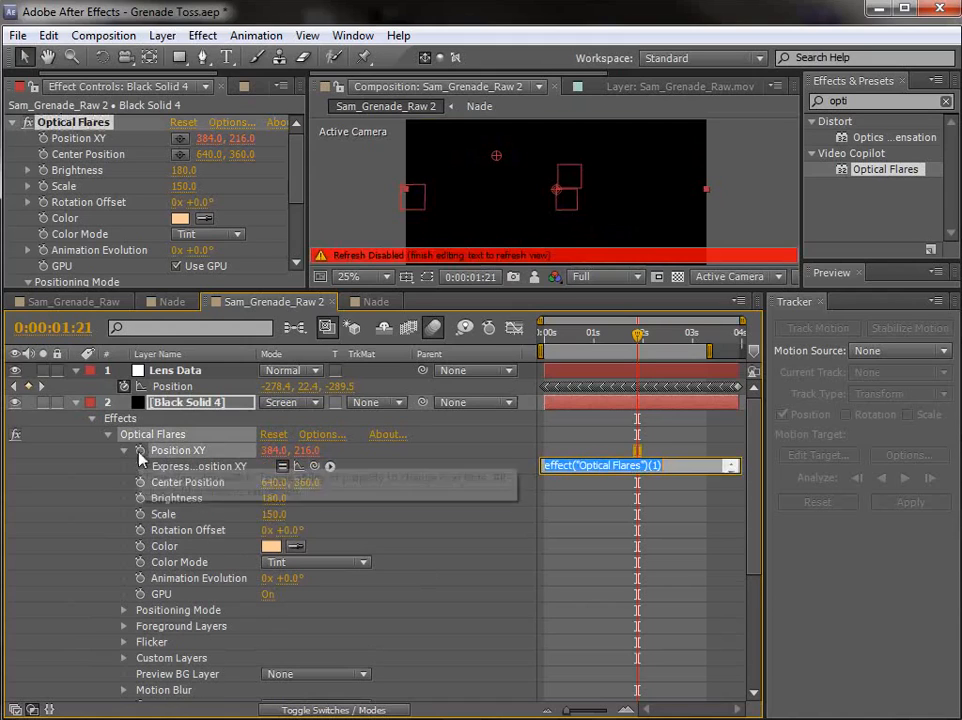
left_click_drag(316, 472, 172, 386)
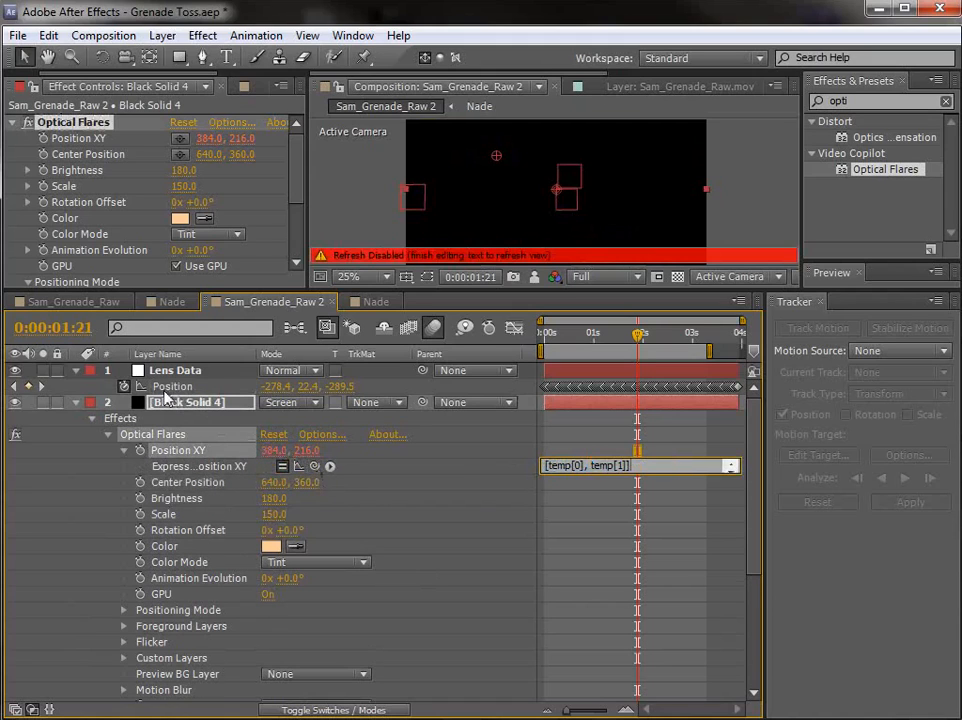
left_click(602, 451)
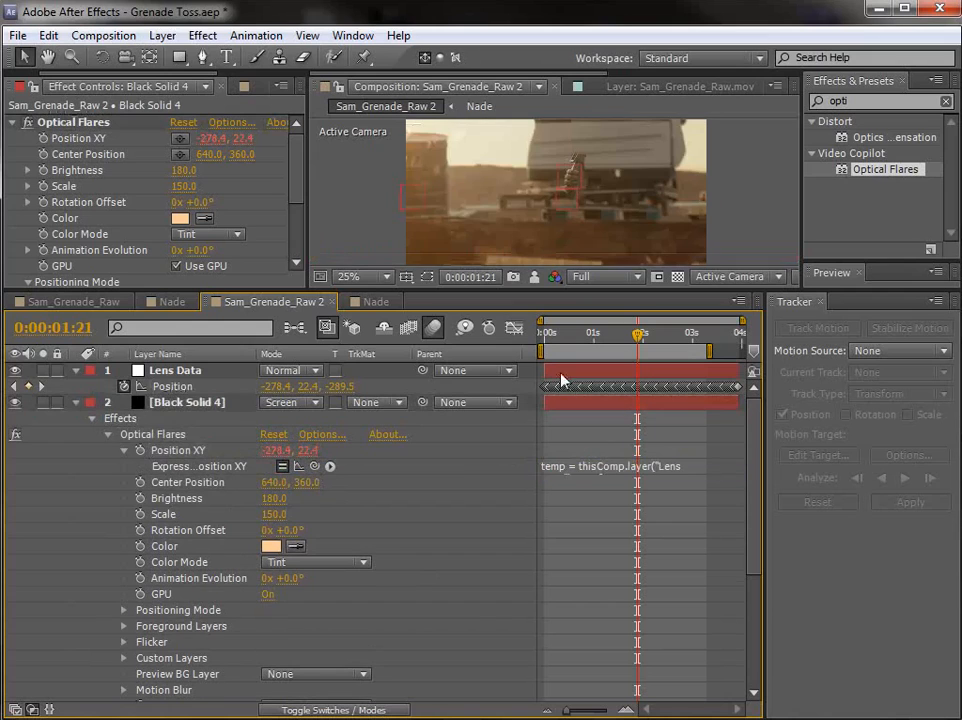
Step: At 0:00:03:05, move the Lens Data null's entire keyframed path up and to the right in the frame, with all Position keyframes selected
left_click_drag(279, 291, 264, 392)
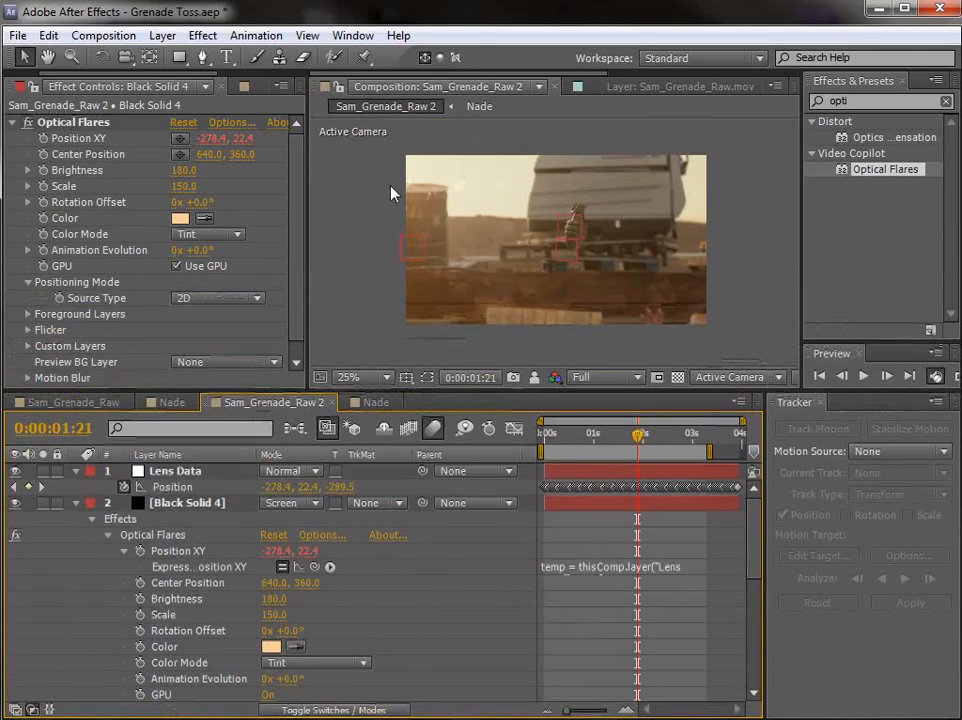
left_click_drag(638, 435, 705, 455)
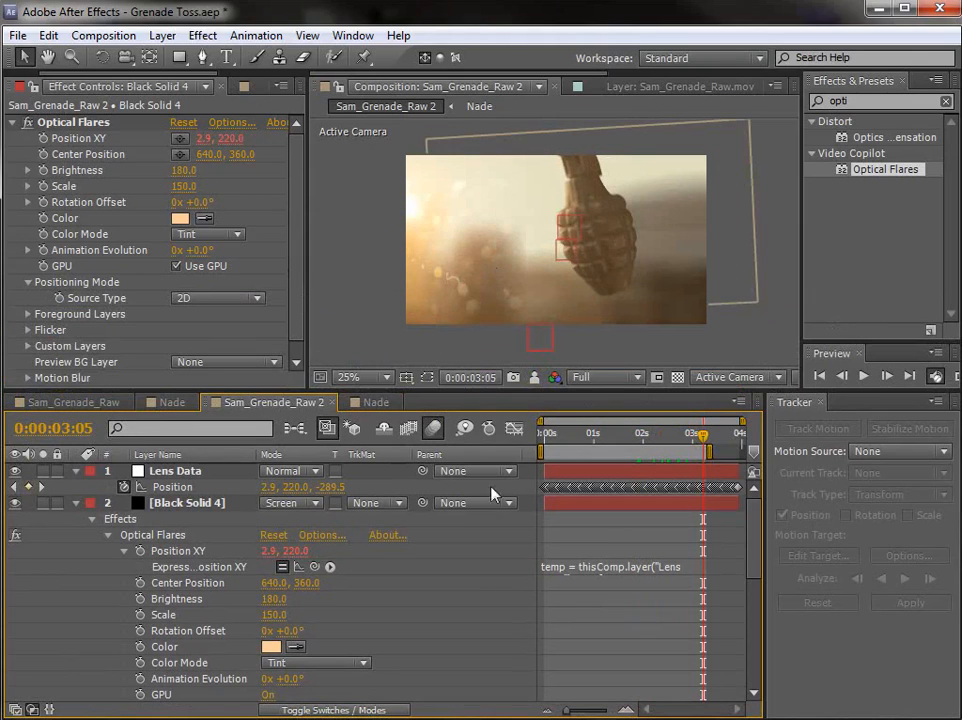
left_click(176, 488)
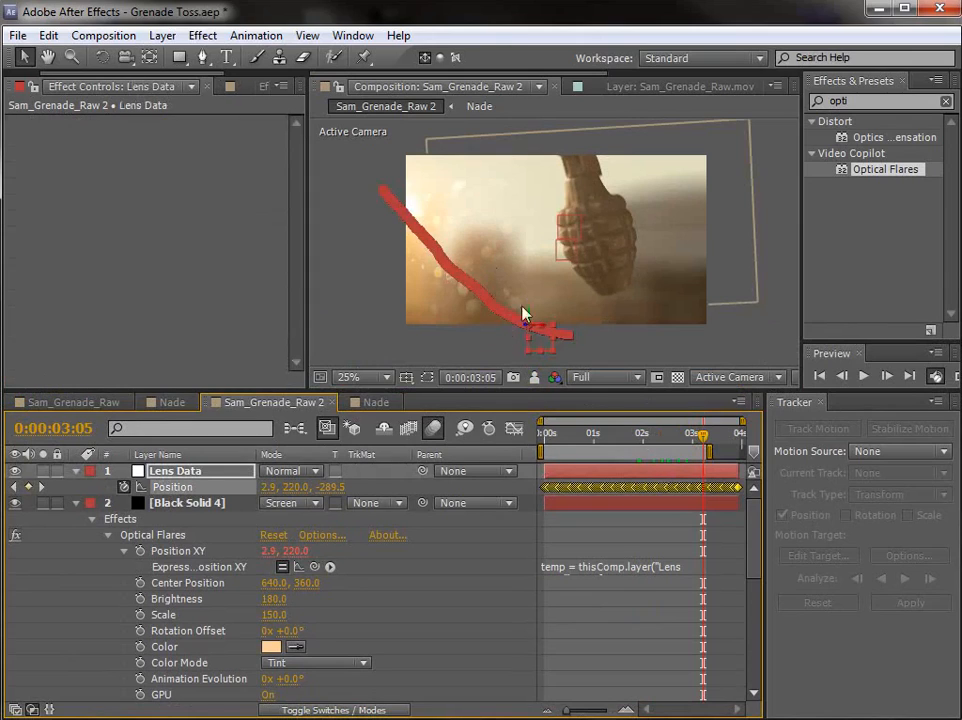
left_click_drag(541, 340, 591, 293)
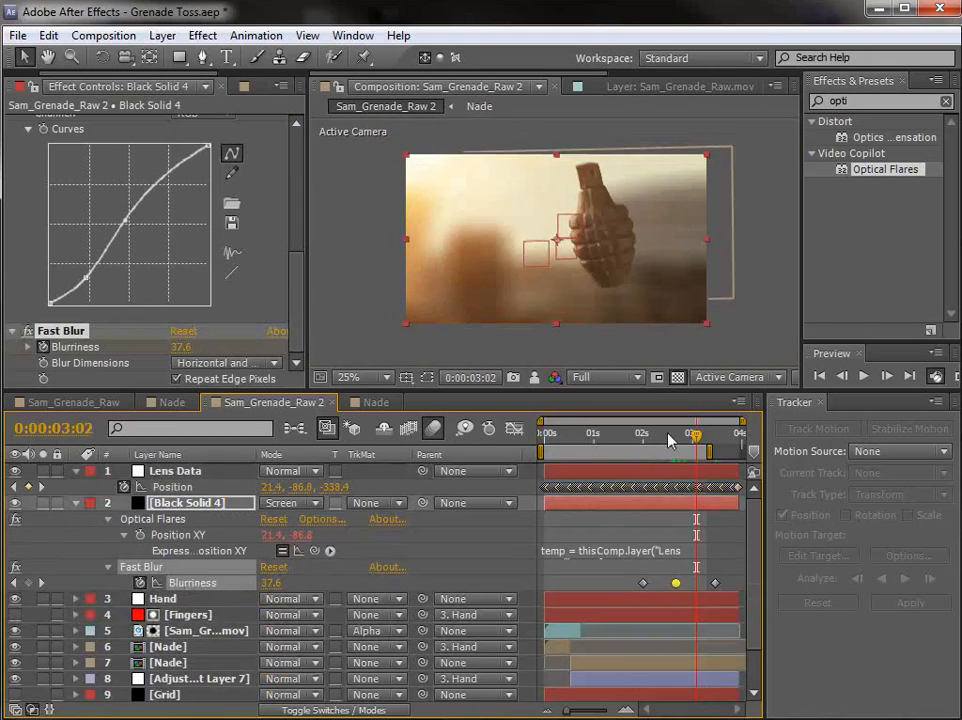
Step: Go to 0:00:01:02 at 100% zoom, and step through the Sam_Attack_1080p reference movie to examine the light on the thrown grenade
left_click_drag(695, 440, 598, 440)
scroll(551, 189, "up", 3)
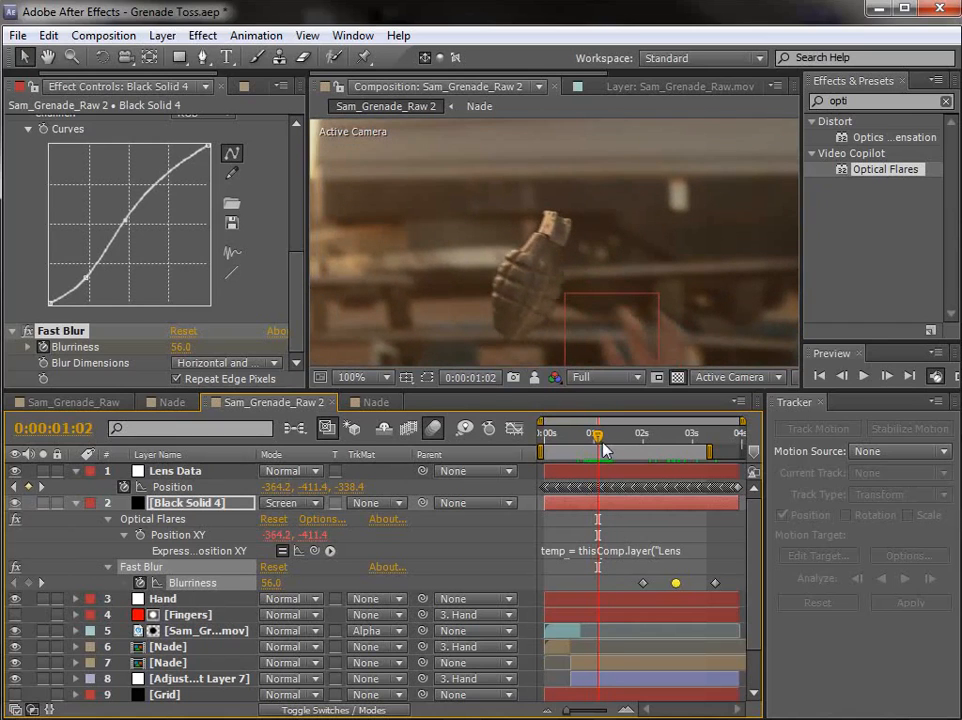
key("alt+Tab")
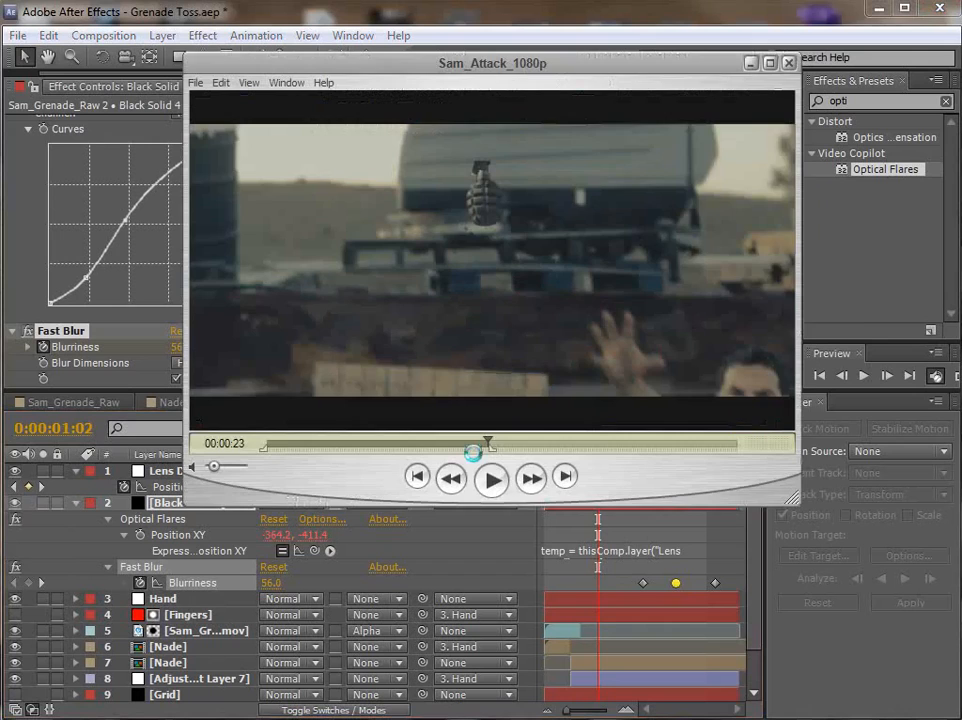
left_click_drag(487, 455, 481, 444)
key("Right")
key("Right")
key("Right")
key("Right")
key("Right")
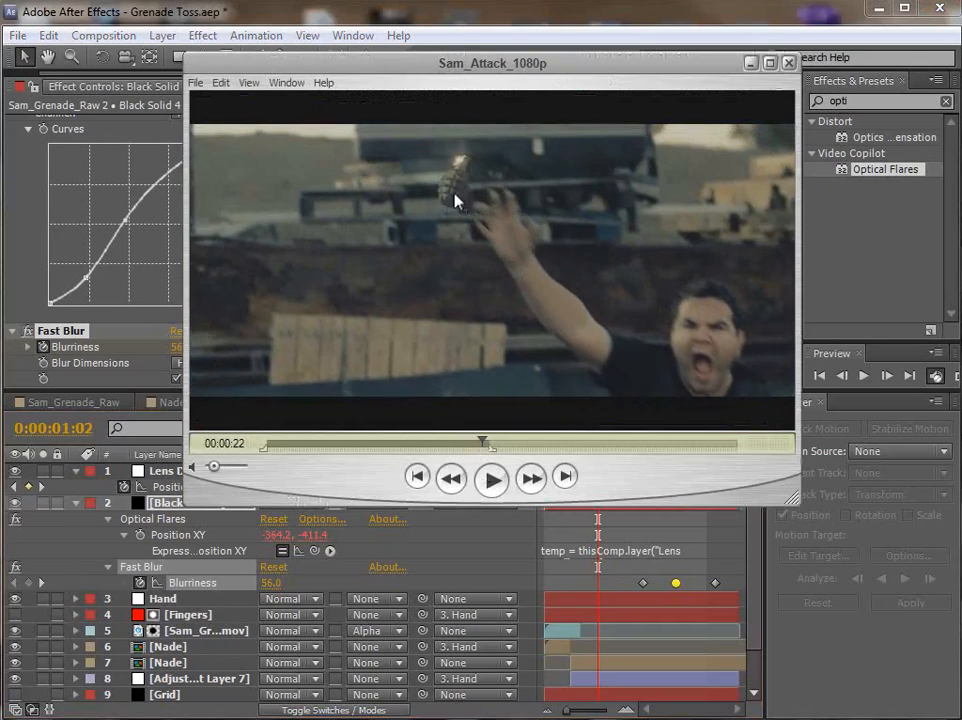
key("Left")
key("Left")
key("Left")
key("Left")
key("Right")
key("Right")
key("Right")
key("Left")
key("Right")
key("Left")
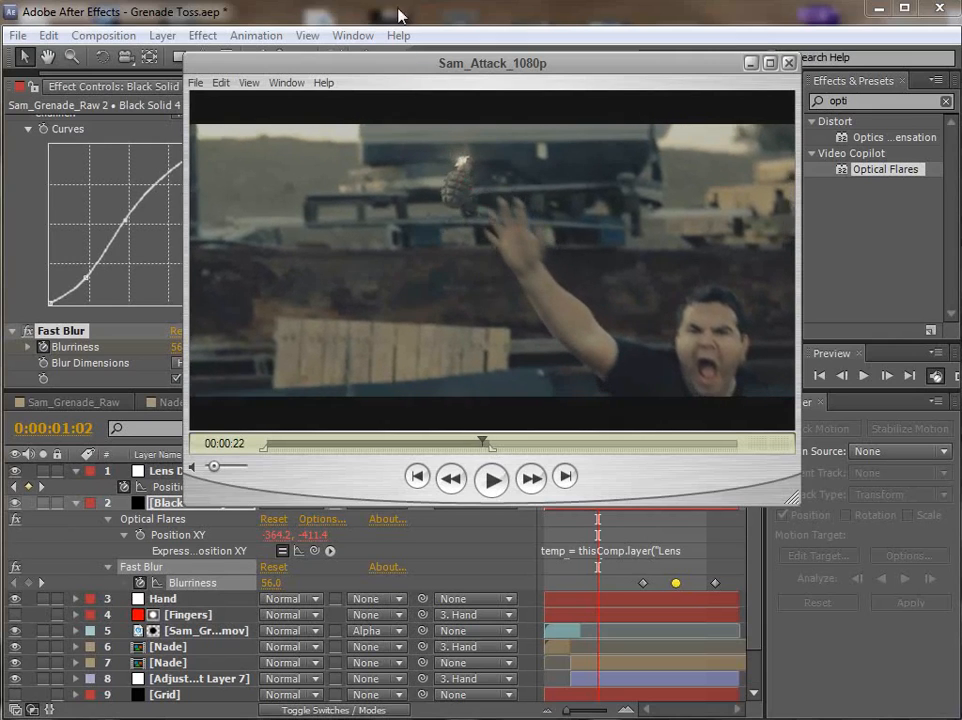
key("alt+Tab")
Step: Create a 1280 x 720 solid in light orange, colour FFD19B
left_click(163, 35)
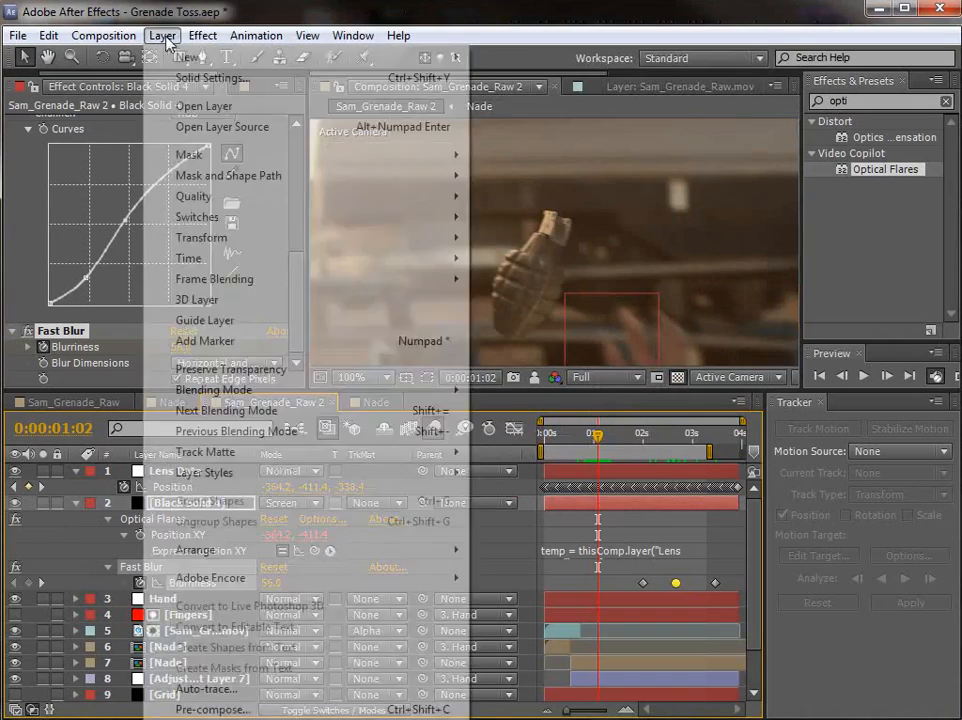
mouse_move(189, 58)
left_click(522, 80)
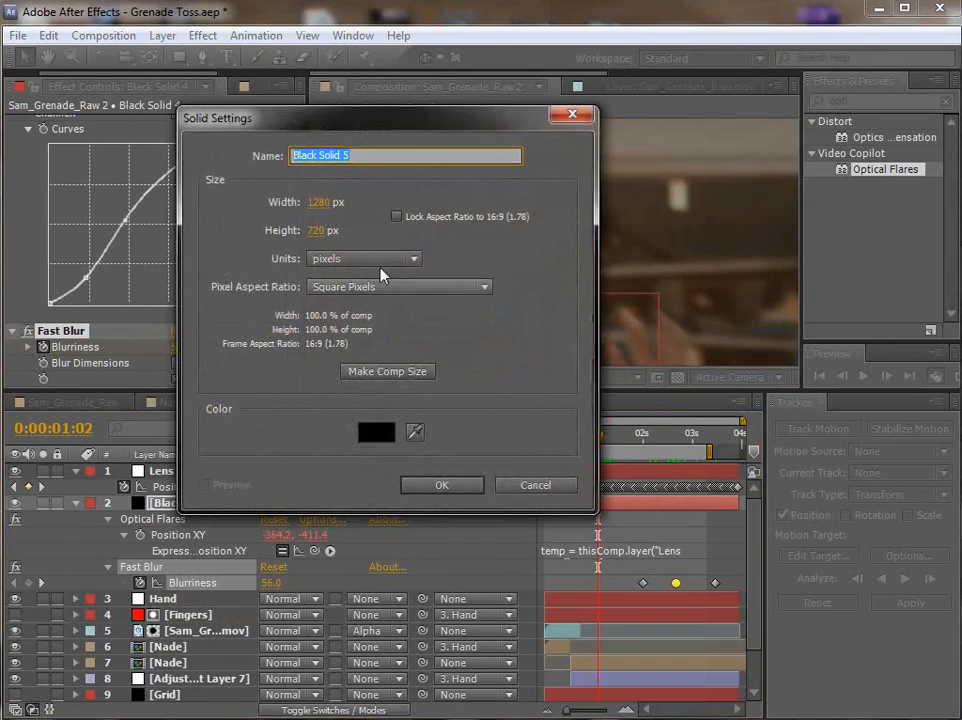
left_click(376, 436)
left_click_drag(625, 620, 625, 612)
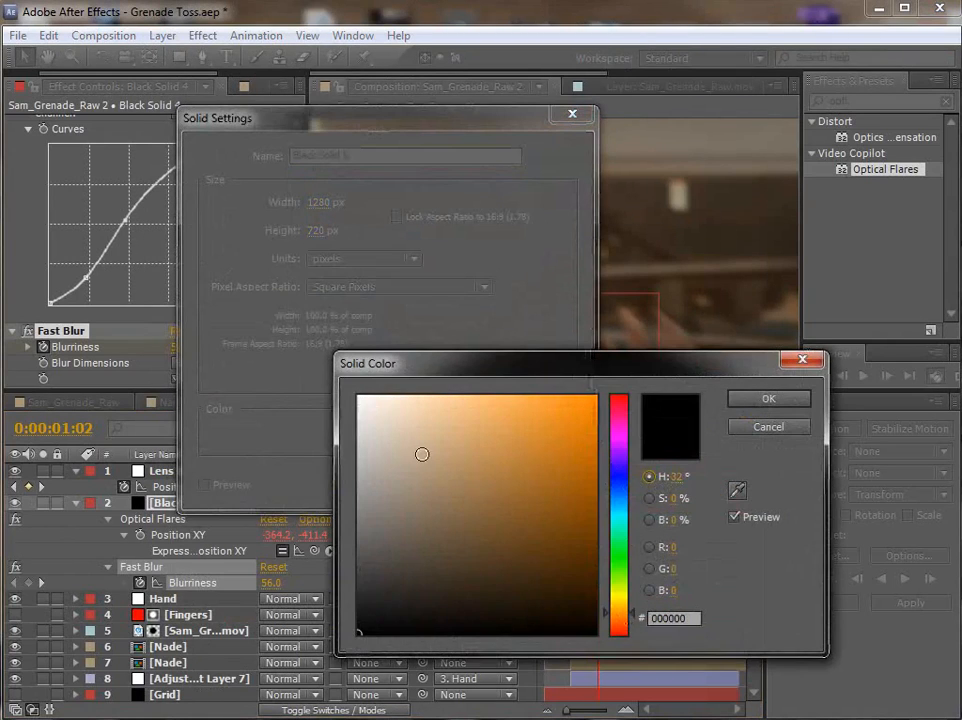
left_click_drag(423, 453, 449, 382)
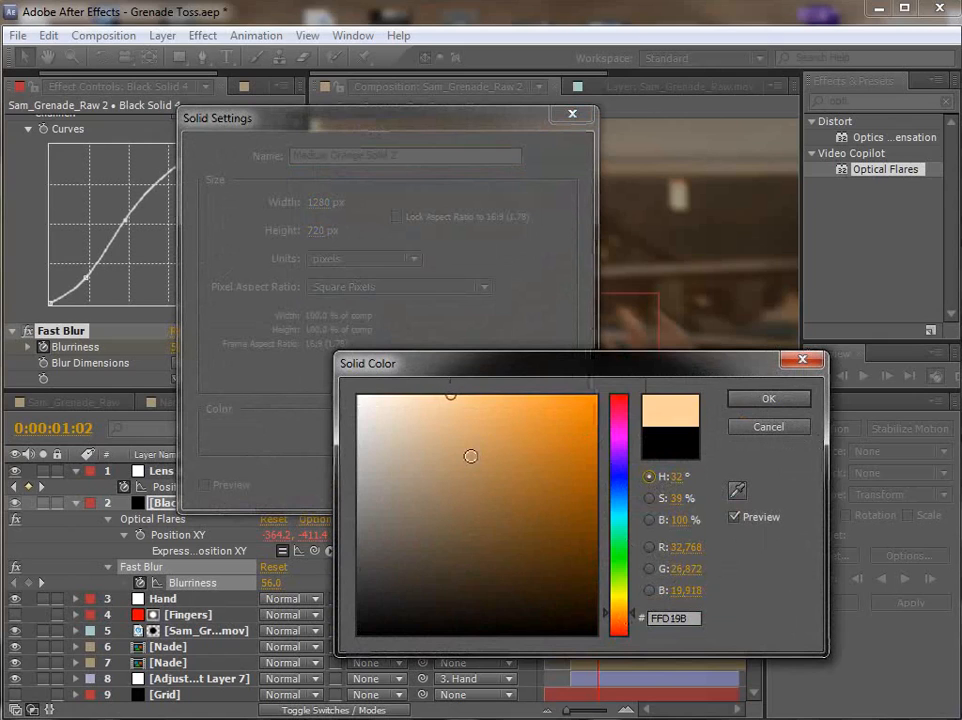
left_click(768, 398)
left_click(430, 486)
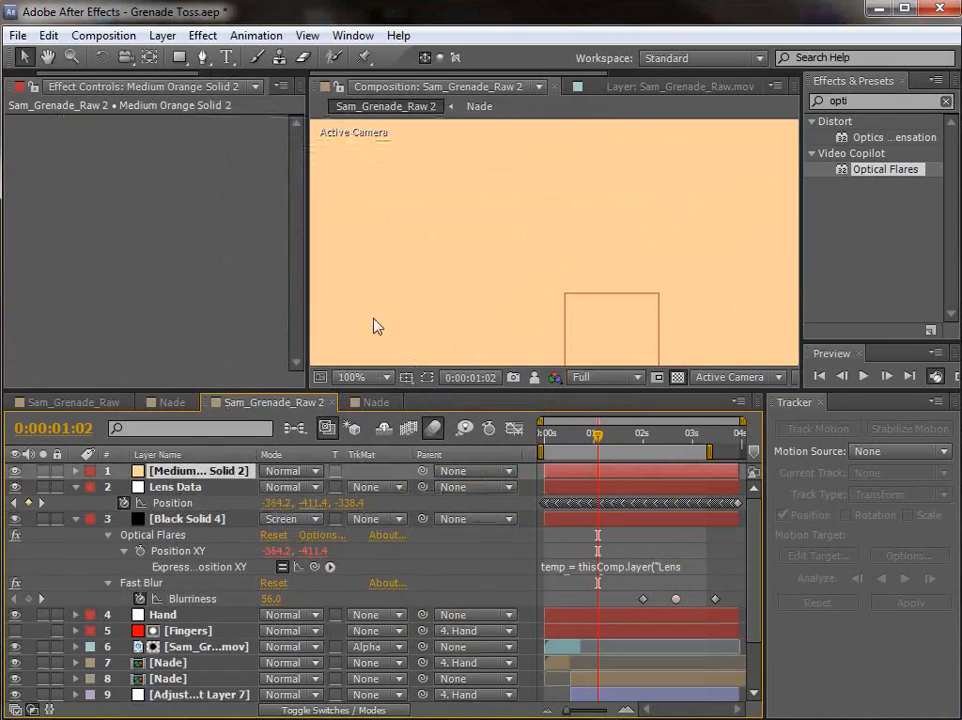
Step: Draw a circular mask on the orange solid, about 62 px across, around the grenade's top and feather it 45 pixels
left_click(203, 58)
left_click(14, 471)
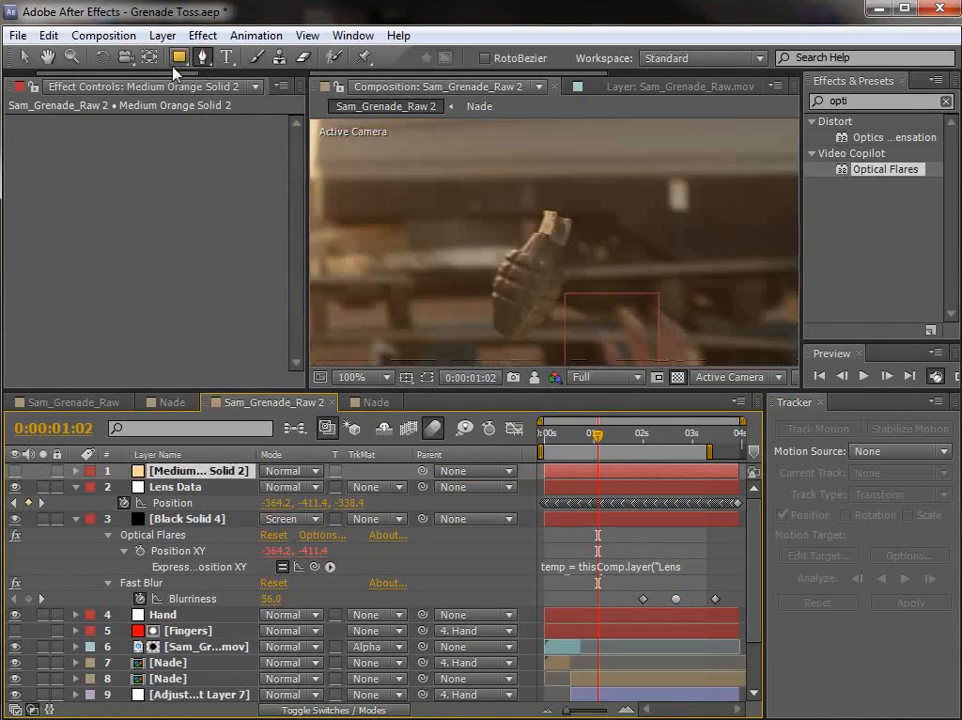
mouse_move(179, 57)
left_mouse_down()
mouse_move(215, 72)
mouse_move(230, 100)
left_mouse_up()
left_click_drag(546, 224, 578, 262)
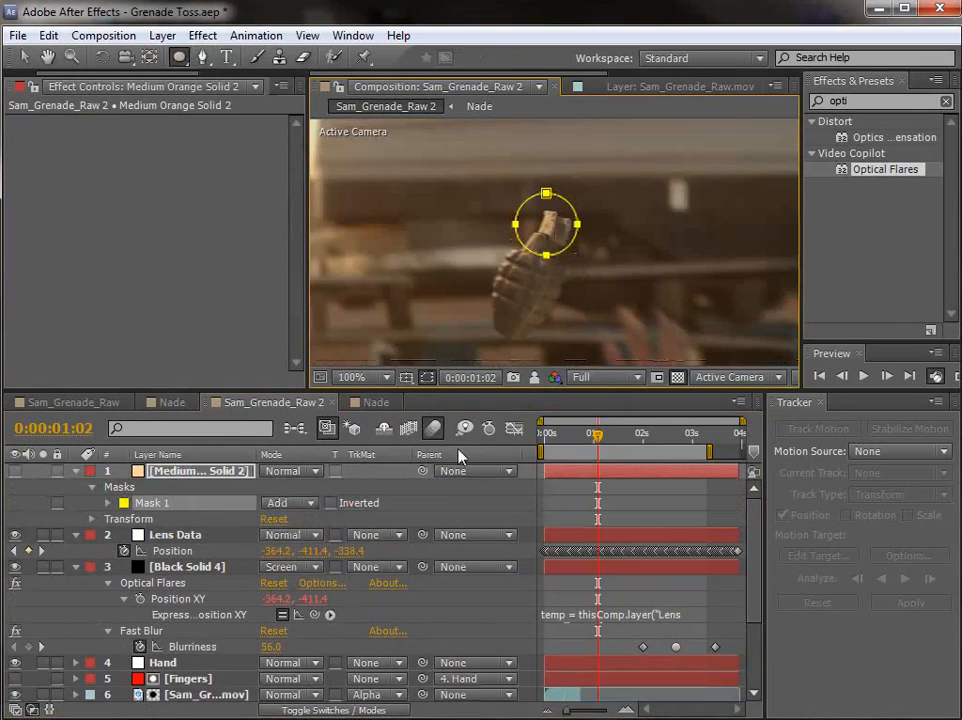
key("f")
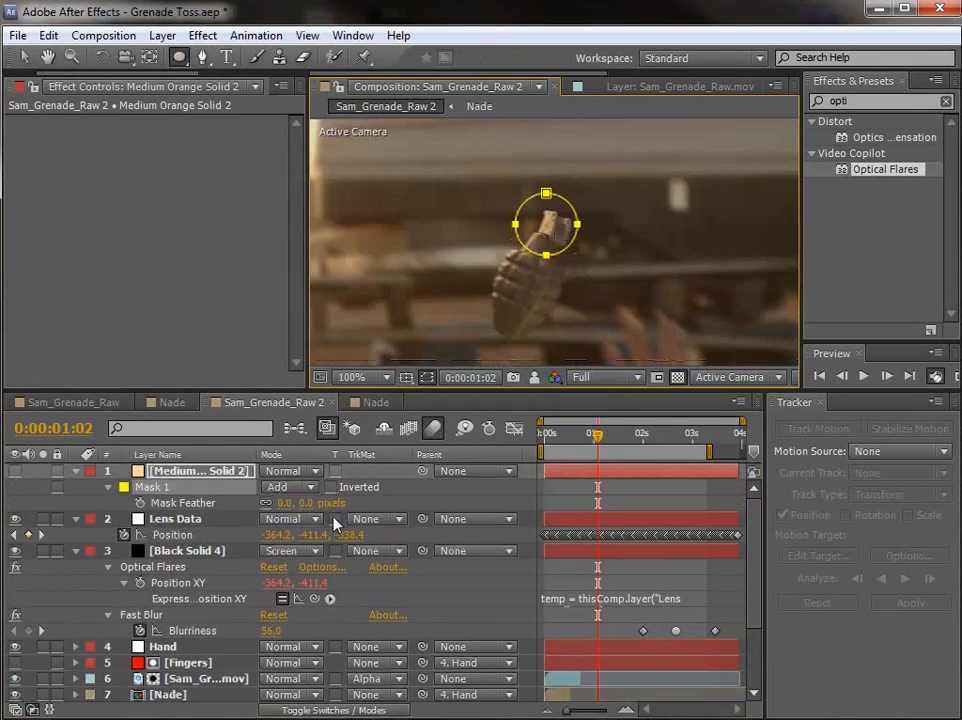
left_click(14, 471)
left_click_drag(285, 503, 351, 496)
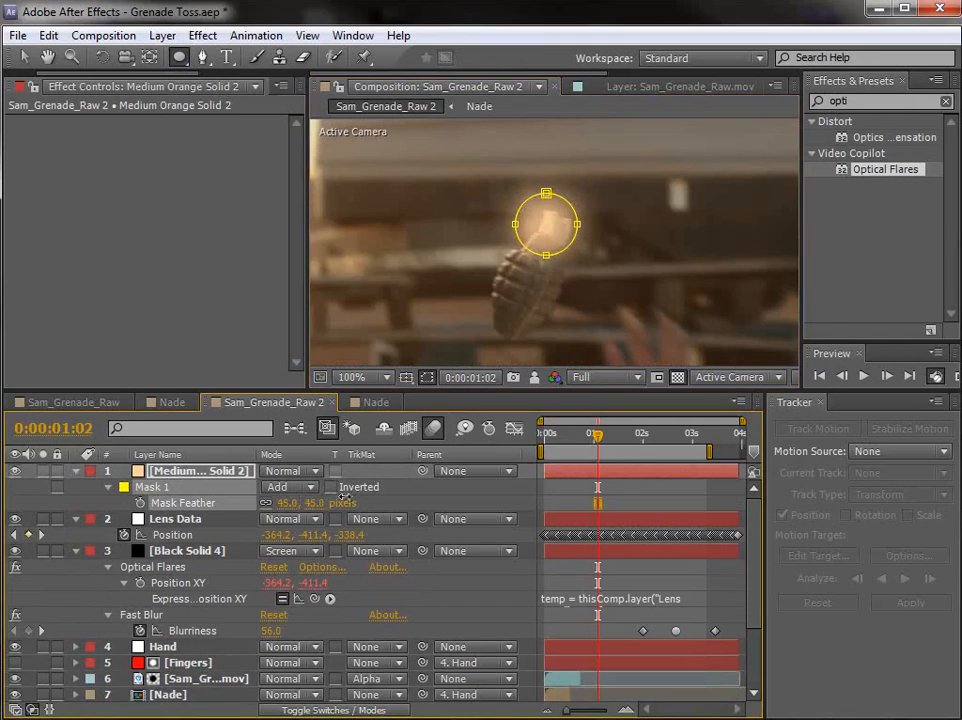
Step: Set the orange solid's blending mode to Add and flatten its mask vertically into an oval
left_click(290, 471)
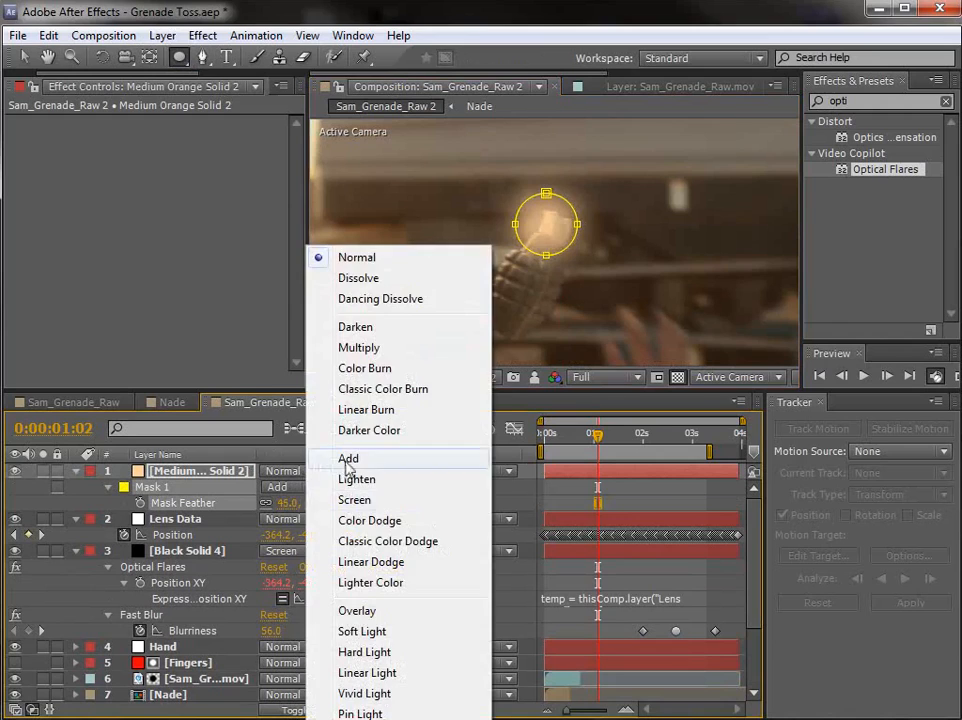
left_click(335, 457)
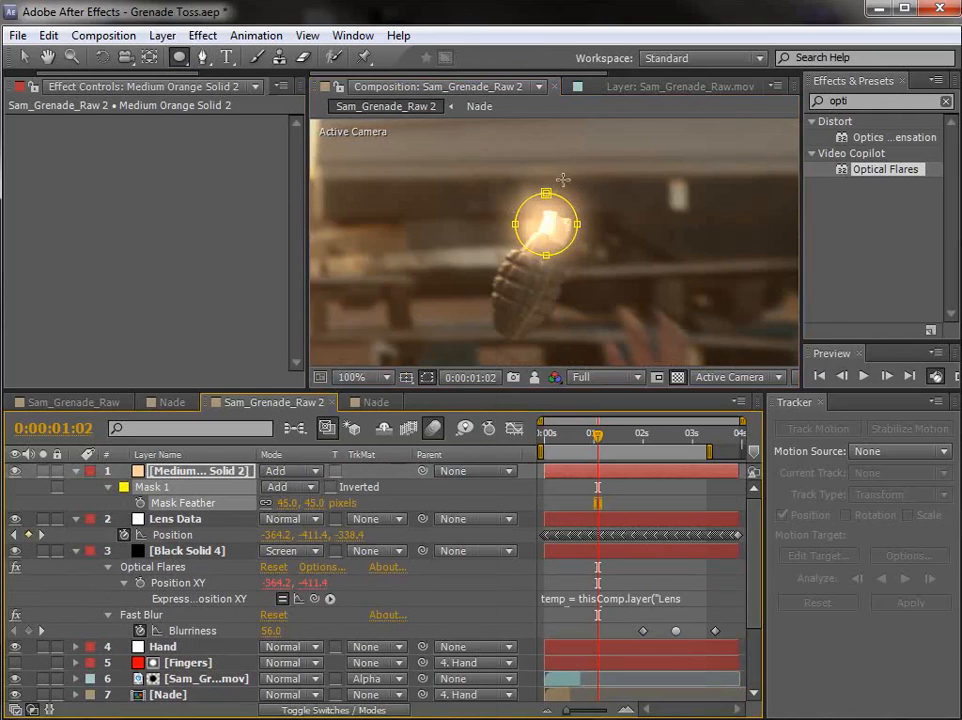
key("v")
left_click_drag(546, 194, 546, 202)
left_click_drag(548, 258, 548, 250)
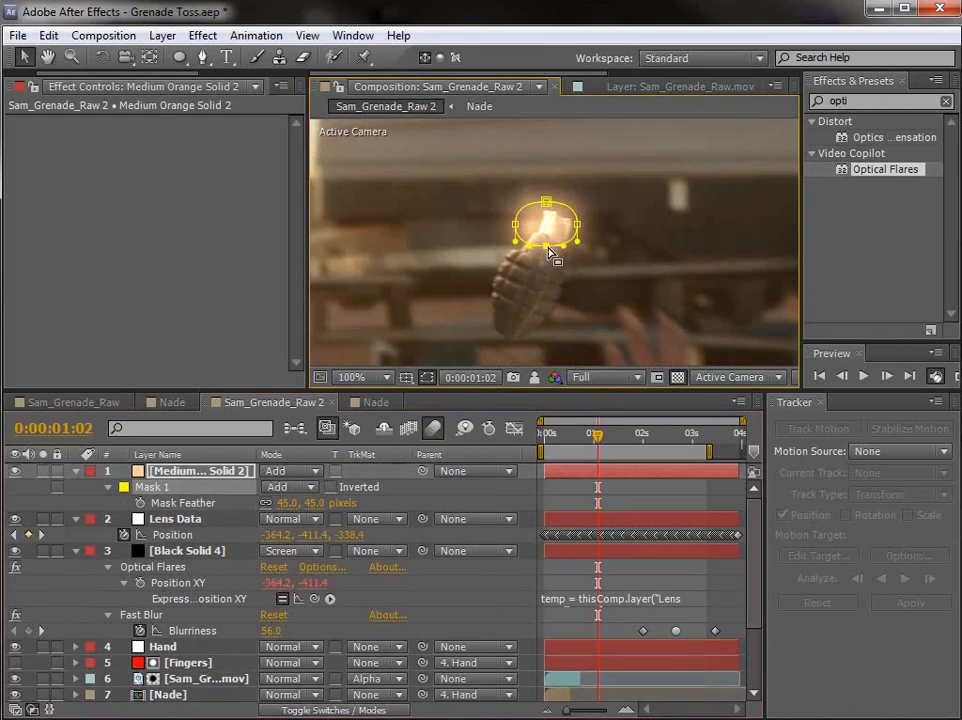
Step: Duplicate the orange solid's mask, then feather Mask 2 to 109 pixels and Mask 1 to 49 pixels
left_click(573, 494)
left_click(152, 489)
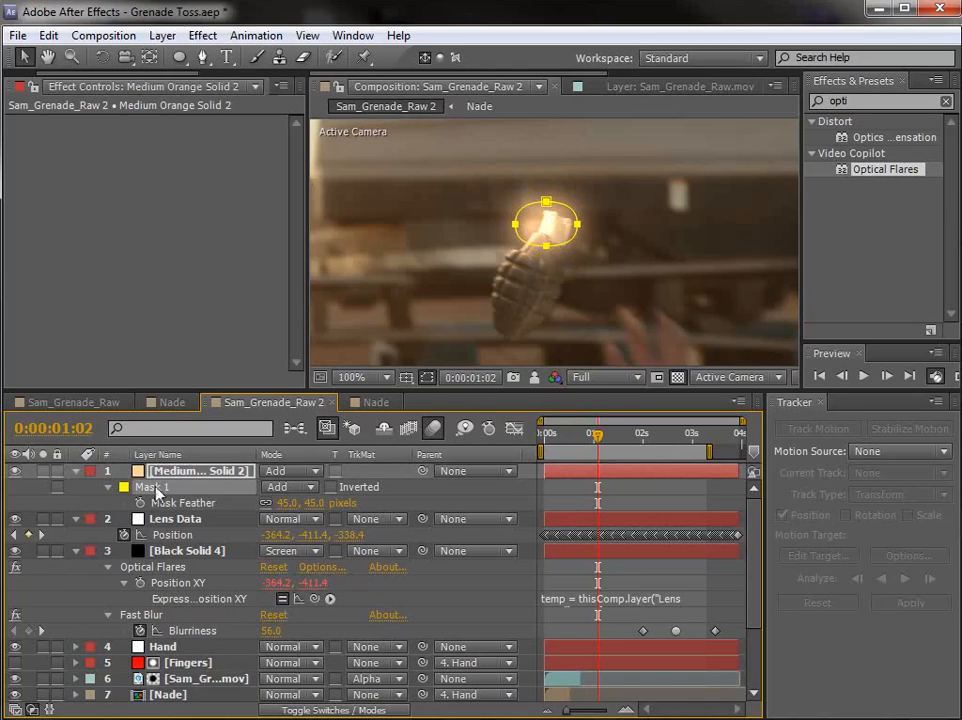
key("ctrl+d")
left_click(382, 538)
key("u")
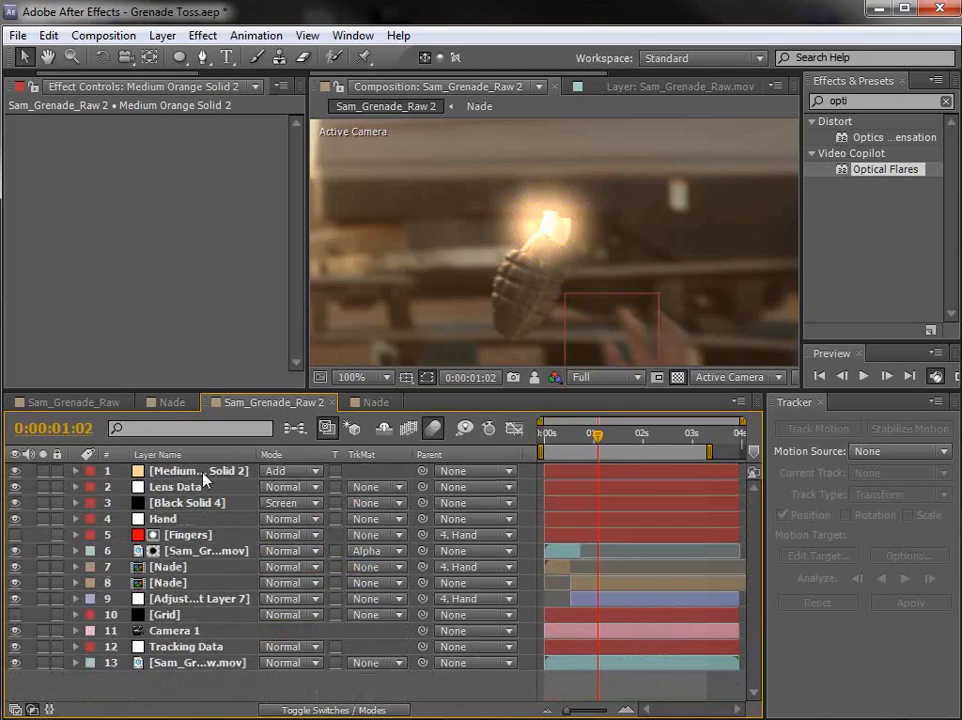
left_click(203, 472)
key("f")
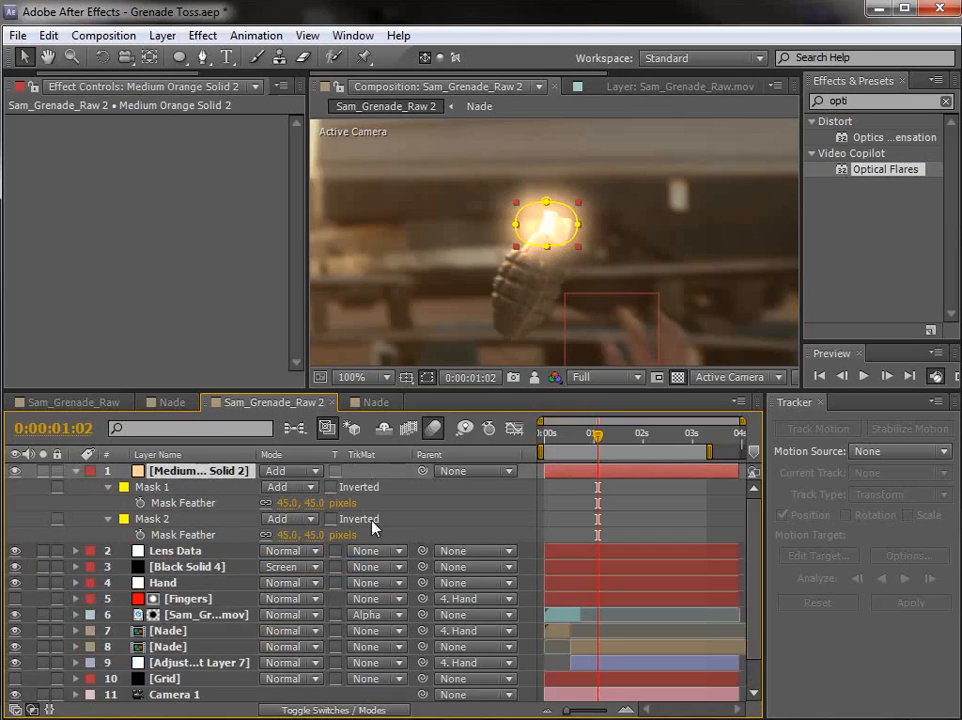
left_click(370, 523)
left_click_drag(315, 536, 368, 521)
left_click_drag(308, 503, 313, 504)
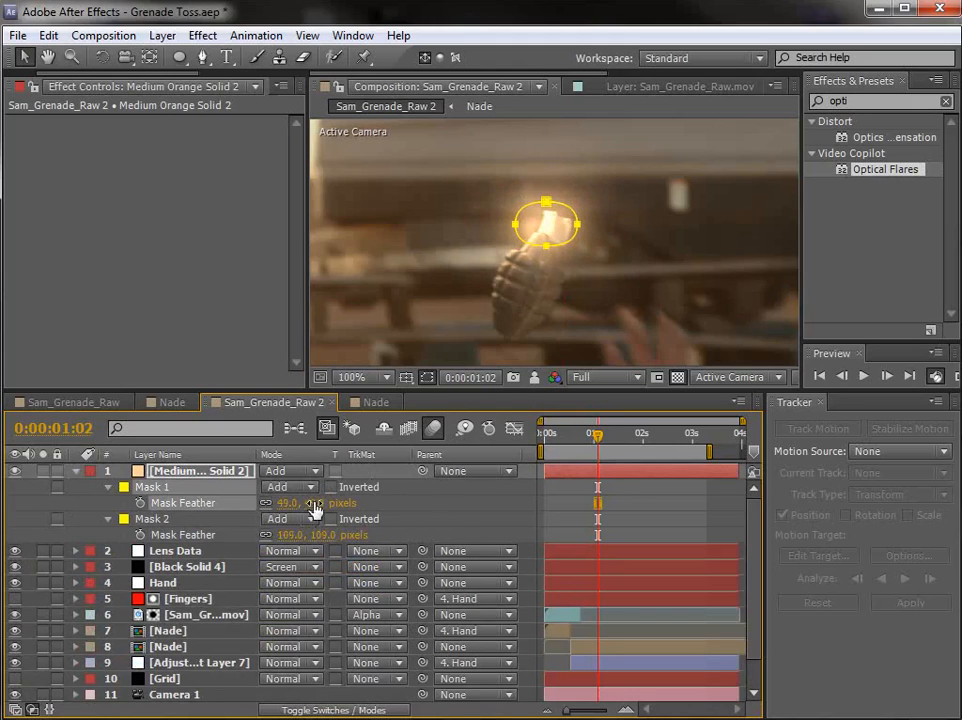
Step: Scale the orange solid to about 105.3, 72.0% and place its glow over the top of the grenade
left_click(617, 484)
left_click(617, 472)
key("s")
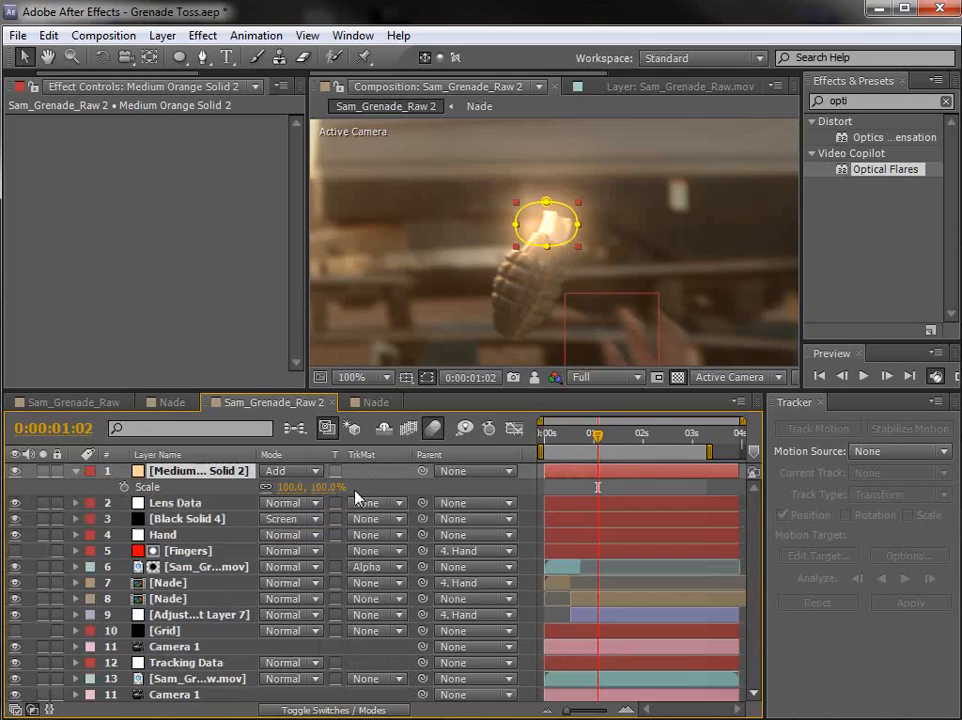
left_click_drag(333, 487, 300, 487)
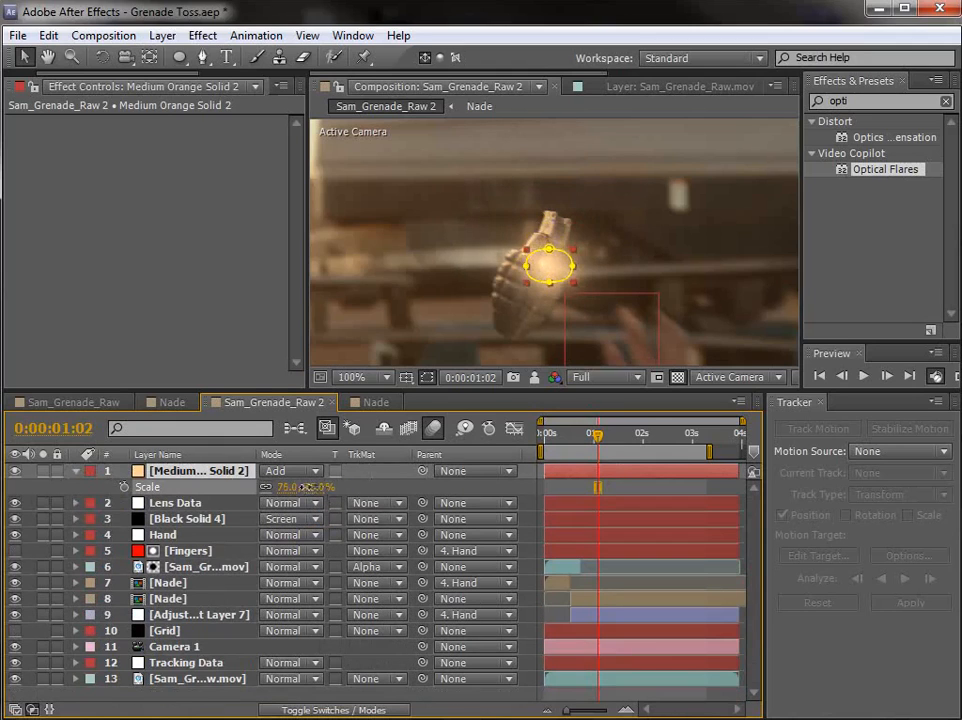
left_click_drag(552, 277, 576, 225)
left_click_drag(555, 224, 558, 227)
left_click(560, 223)
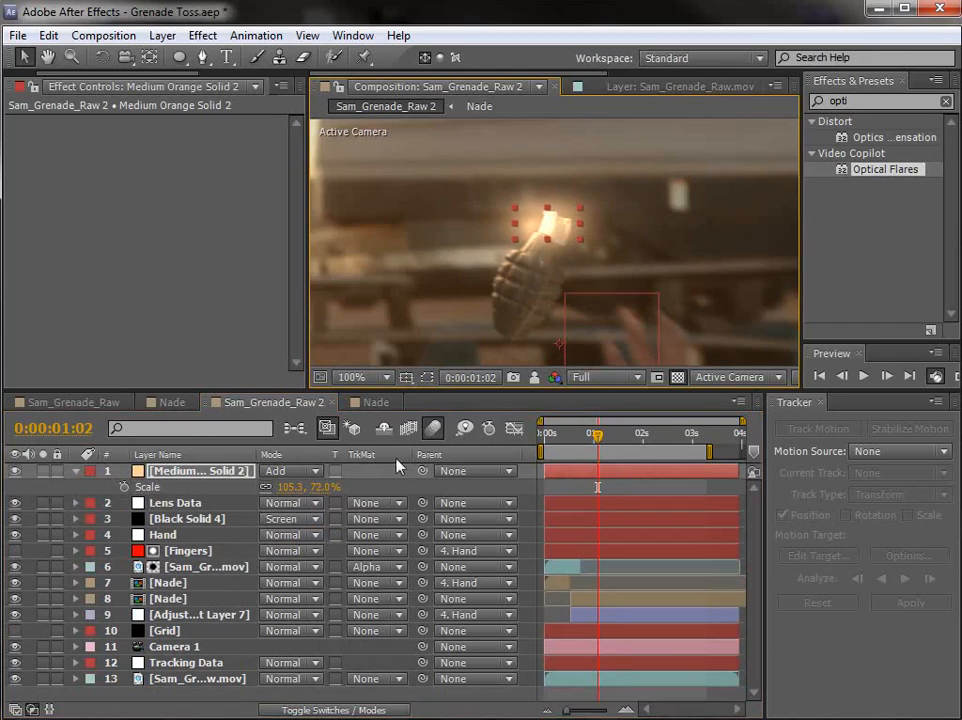
Step: Place the orange solid over the grenade's top at 0:00:00:18 with Position 575, 275, and set its first Position keyframe
key("p")
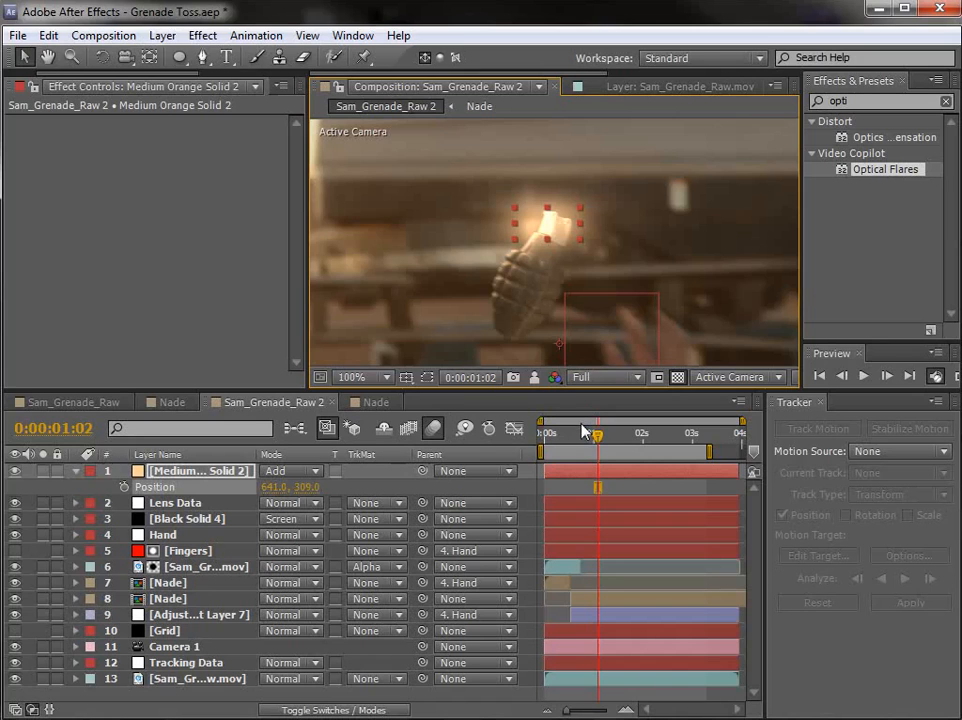
left_click_drag(596, 443, 577, 443)
key("Page_Down")
key("Page_Down")
left_click_drag(547, 227, 487, 204)
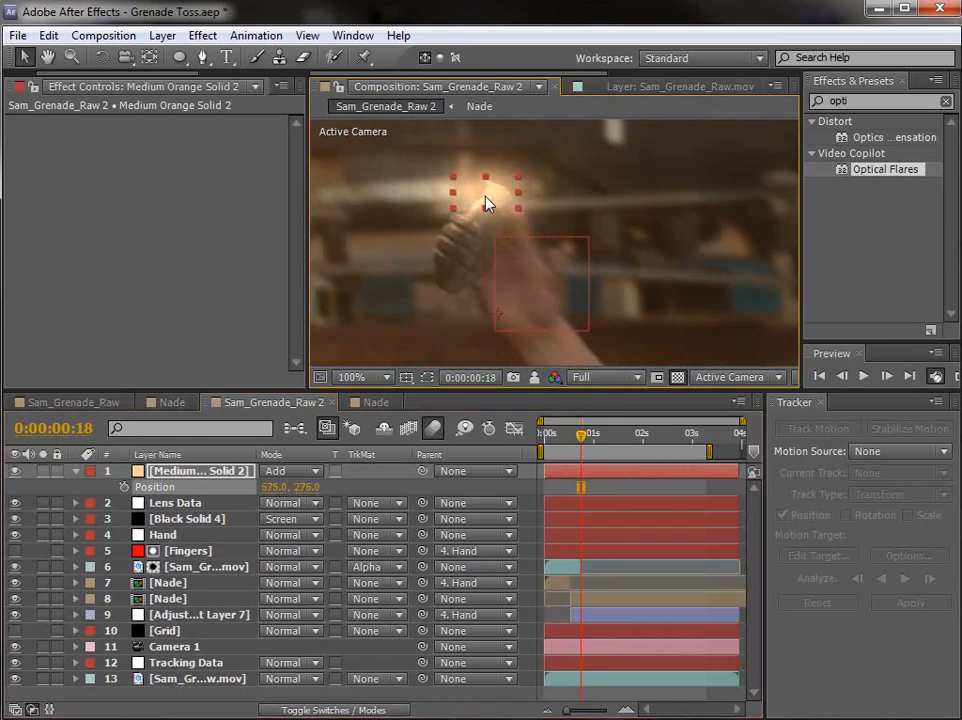
left_click(124, 487)
Step: Keyframe the orange solid's Position to 689, 343 at 0:00:01:15, adding two in-between corrections on the grenade's top, including 638.7, 303.2 at 0:00:01:01
left_click_drag(588, 444, 624, 443)
left_click_drag(480, 203, 590, 247)
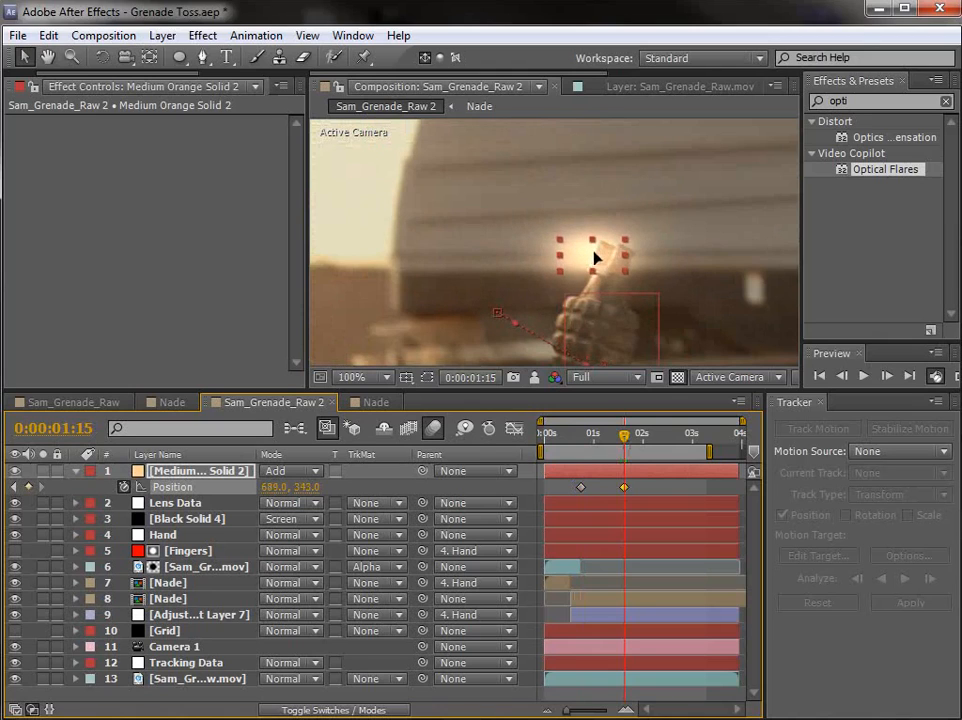
left_click(608, 436)
left_click_drag(608, 440, 606, 440)
scroll(512, 225, "up", 1)
left_click_drag(548, 233, 585, 239)
left_click_drag(604, 436, 595, 438)
left_click_drag(511, 185, 536, 191)
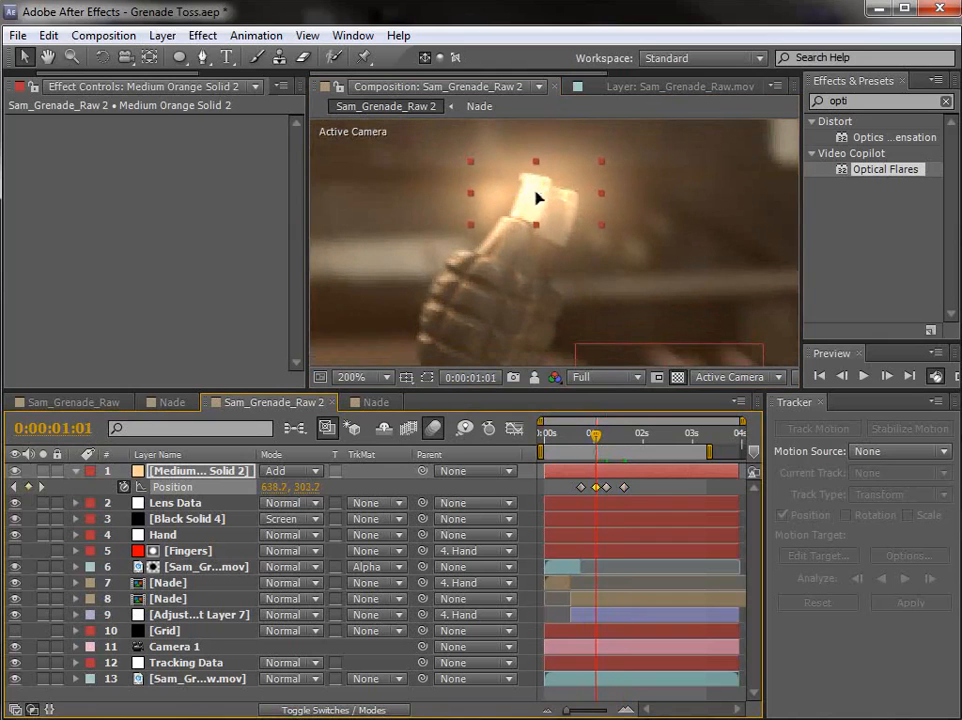
Step: Add Opacity keyframes to the orange solid that fade its glow in to 100% at 0:00:01:04
mouse_move(590, 443)
left_mouse_down()
mouse_move(618, 442)
mouse_move(592, 452)
left_mouse_up()
key("shift+t")
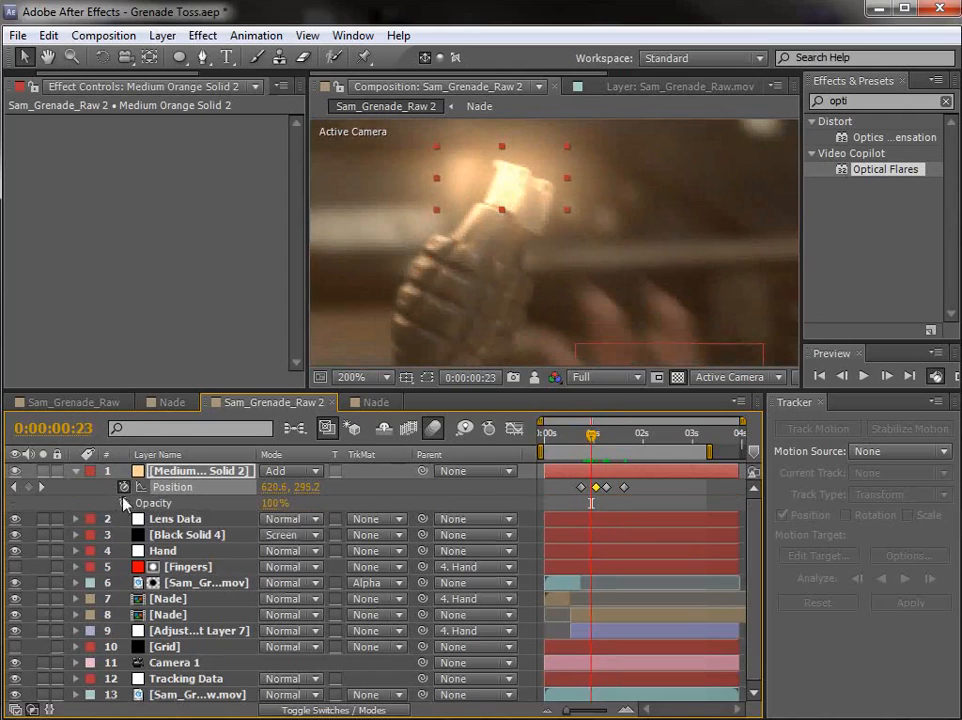
left_click(123, 502)
key("equal")
left_click_drag(598, 510, 610, 511)
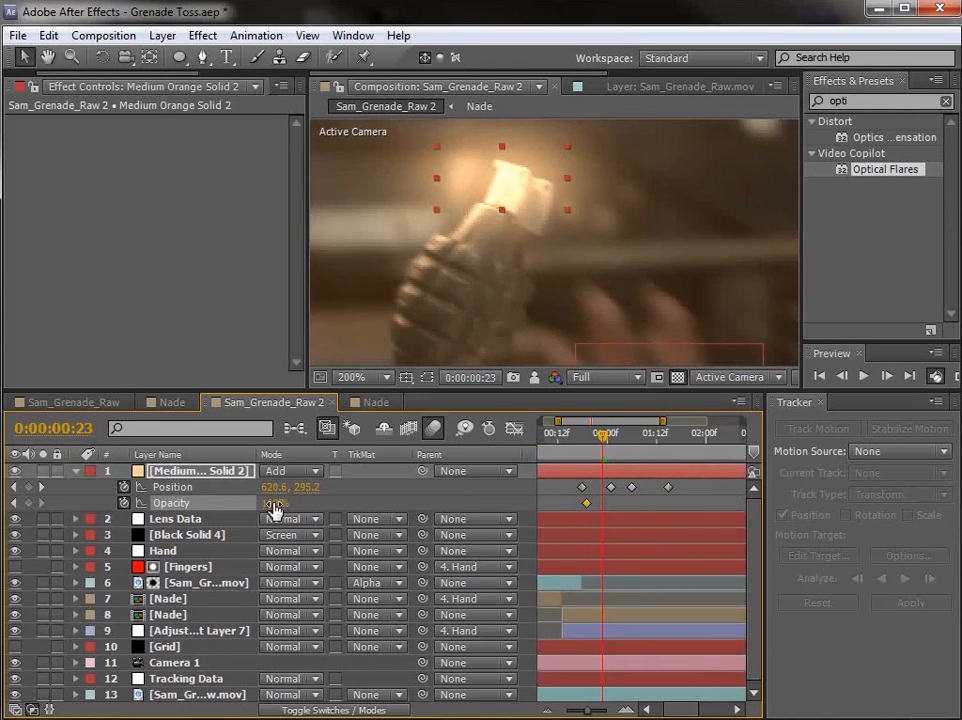
left_click_drag(607, 510, 592, 510)
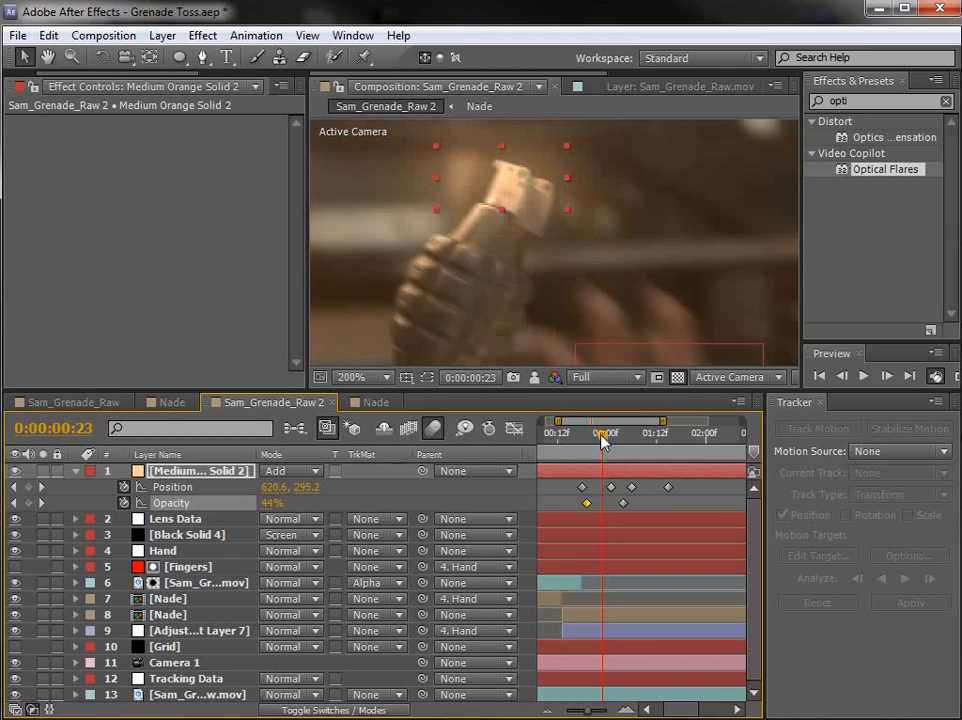
Step: Fade the orange glow out with a 0% Opacity keyframe placed near its last Position keyframe
left_click_drag(599, 437, 647, 444)
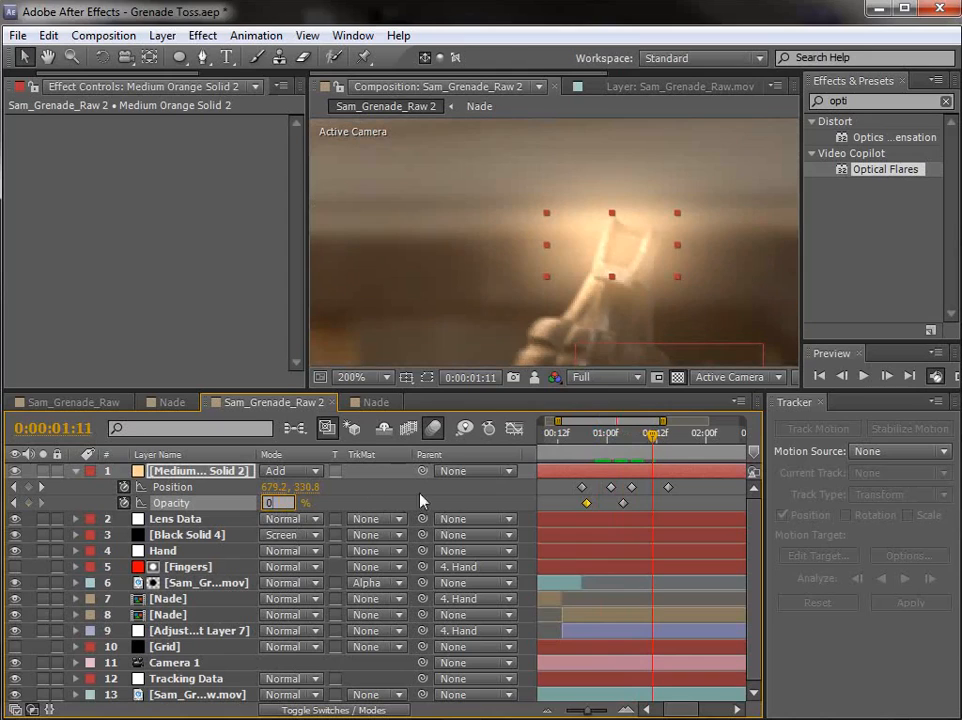
key("Return")
left_click_drag(652, 503, 665, 504)
Step: Lower the orange solid's Opacity keyframe at 0:00:01:04 to 31%
left_click_drag(653, 437, 625, 441)
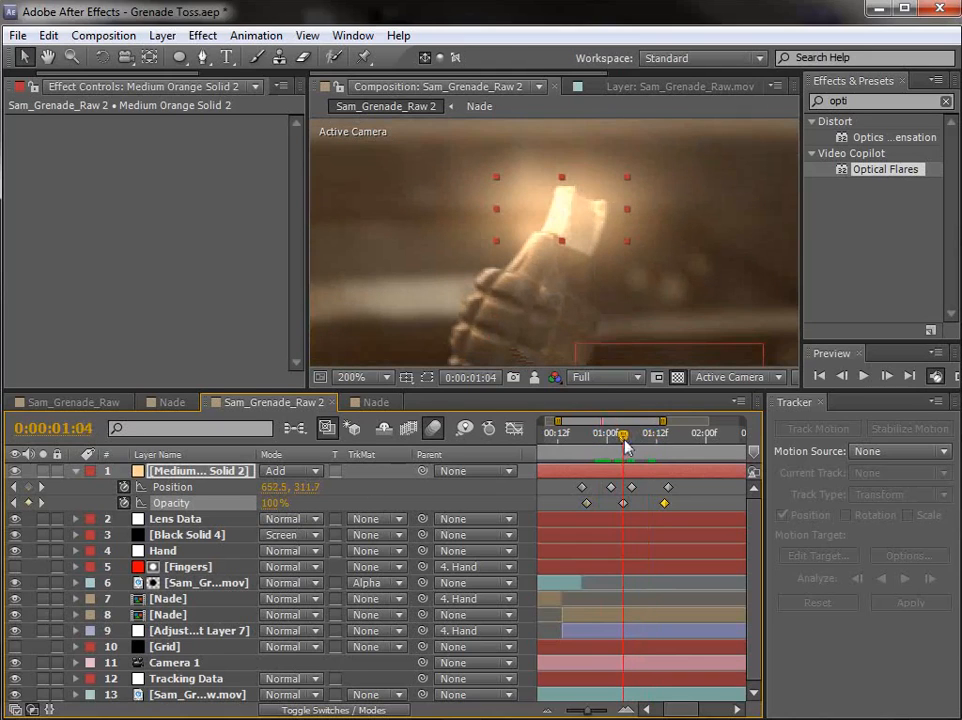
left_click_drag(278, 515, 160, 502)
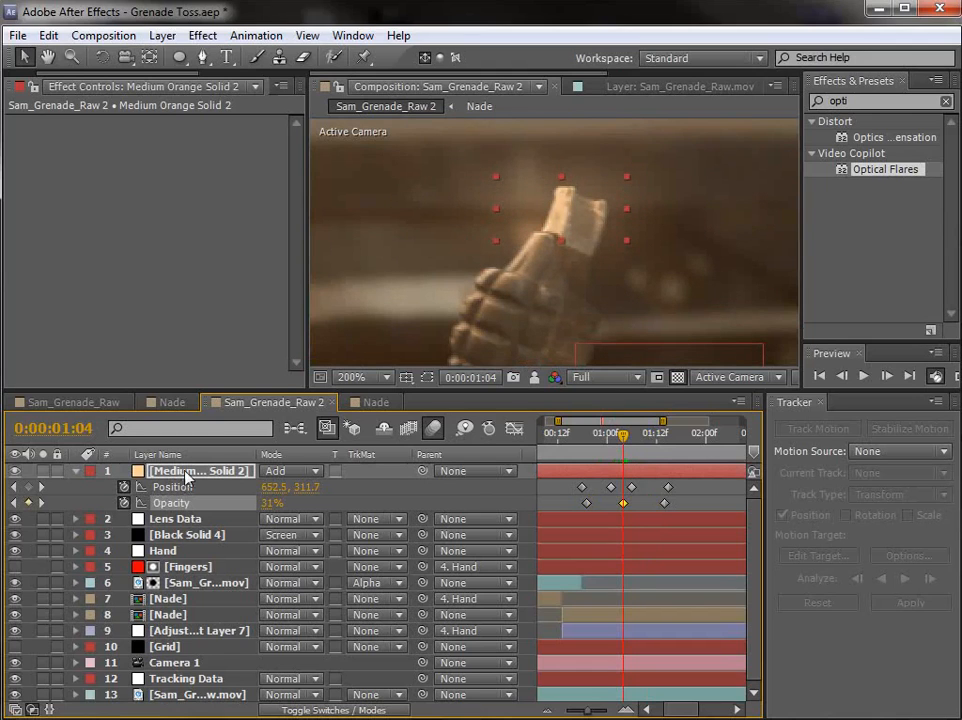
key("s")
key("comma")
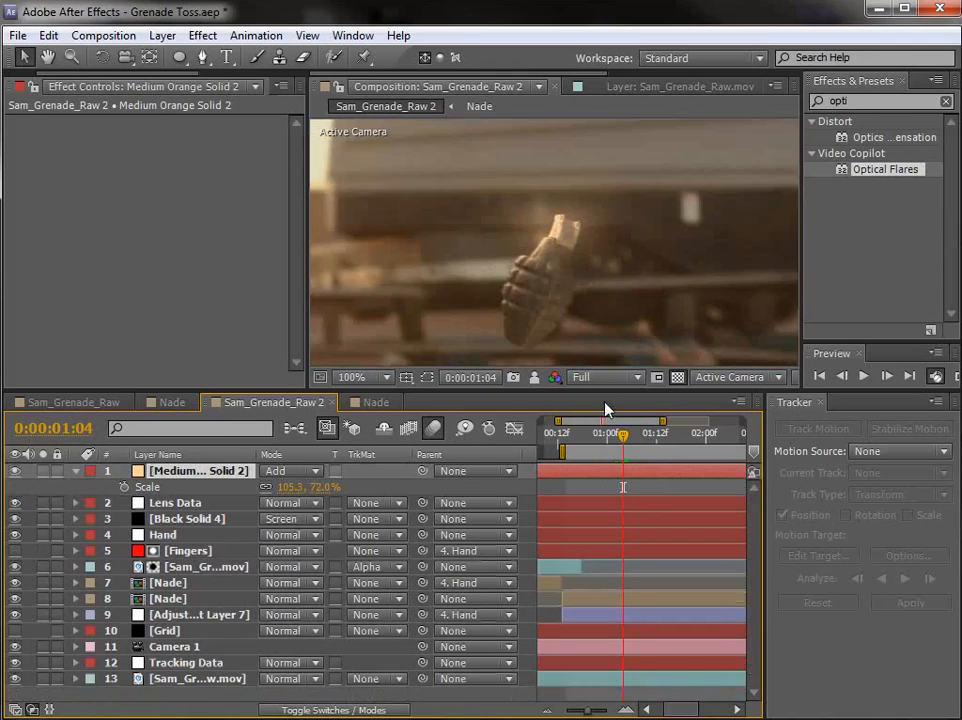
Step: Preview the composite and scrub through the throw to examine the fuse glow, grenade motion and color grade
key("space")
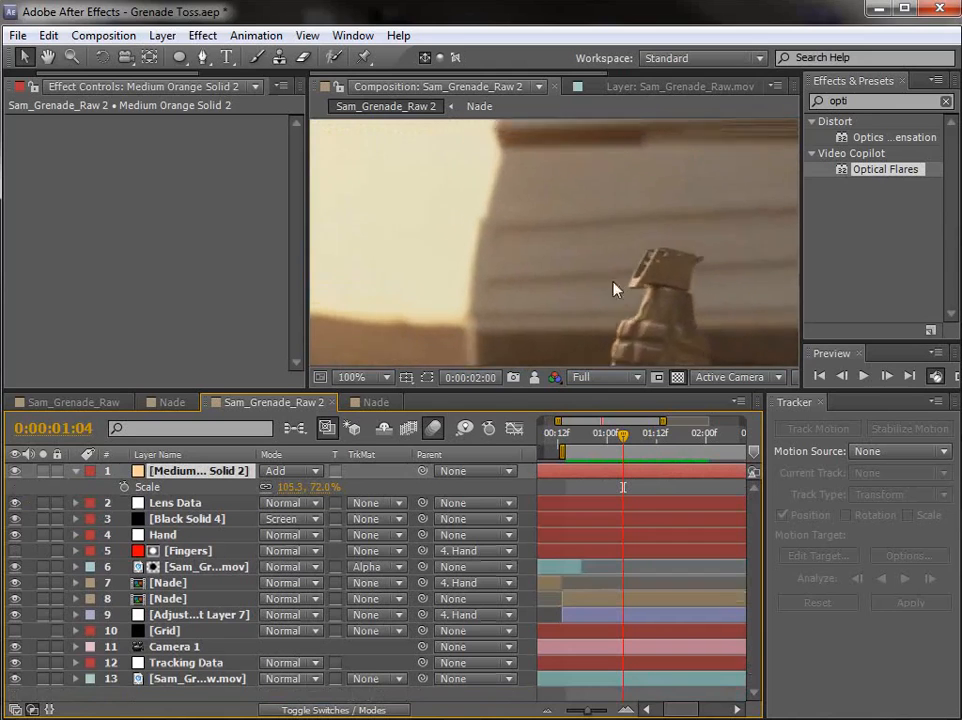
key("comma")
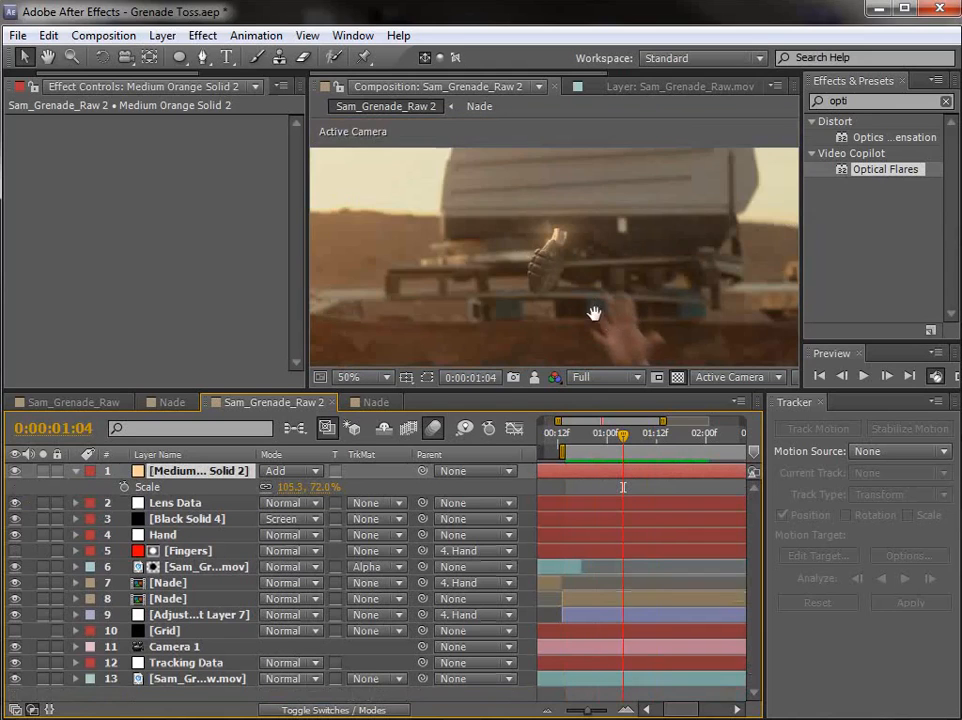
left_click_drag(595, 313, 552, 248)
left_click_drag(637, 441, 683, 437)
key("minus")
key("minus")
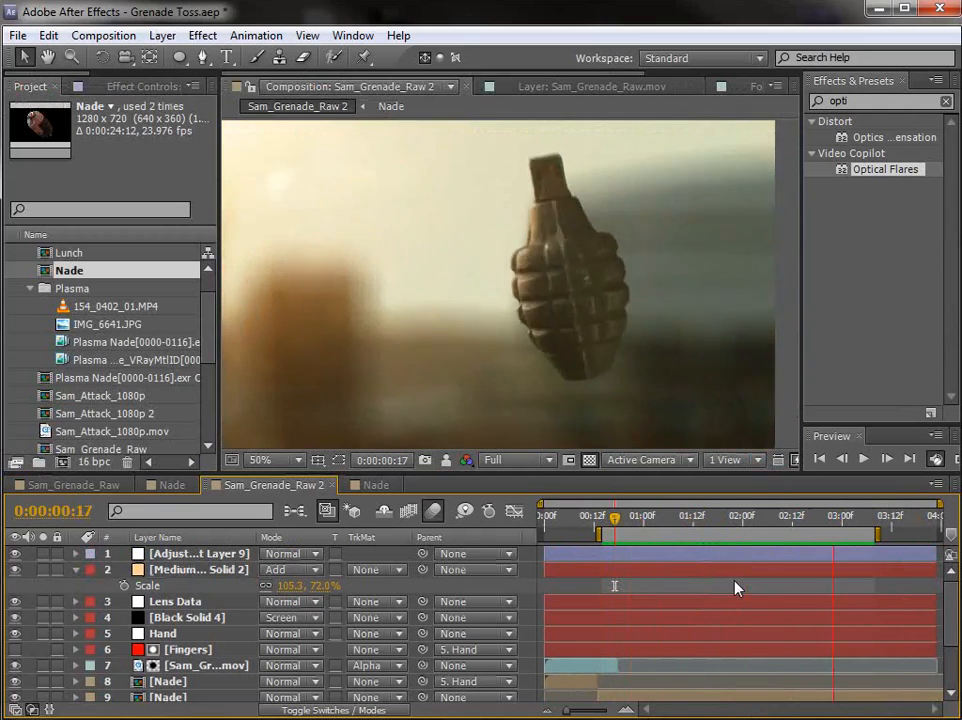
left_click_drag(618, 518, 827, 526)
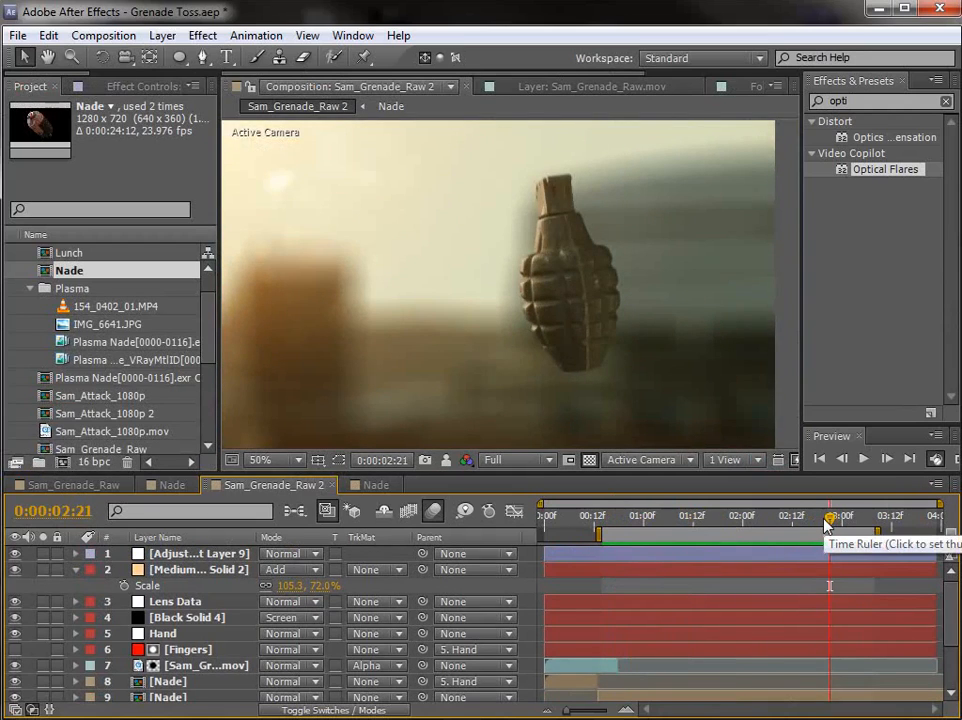
left_click_drag(827, 522, 770, 575)
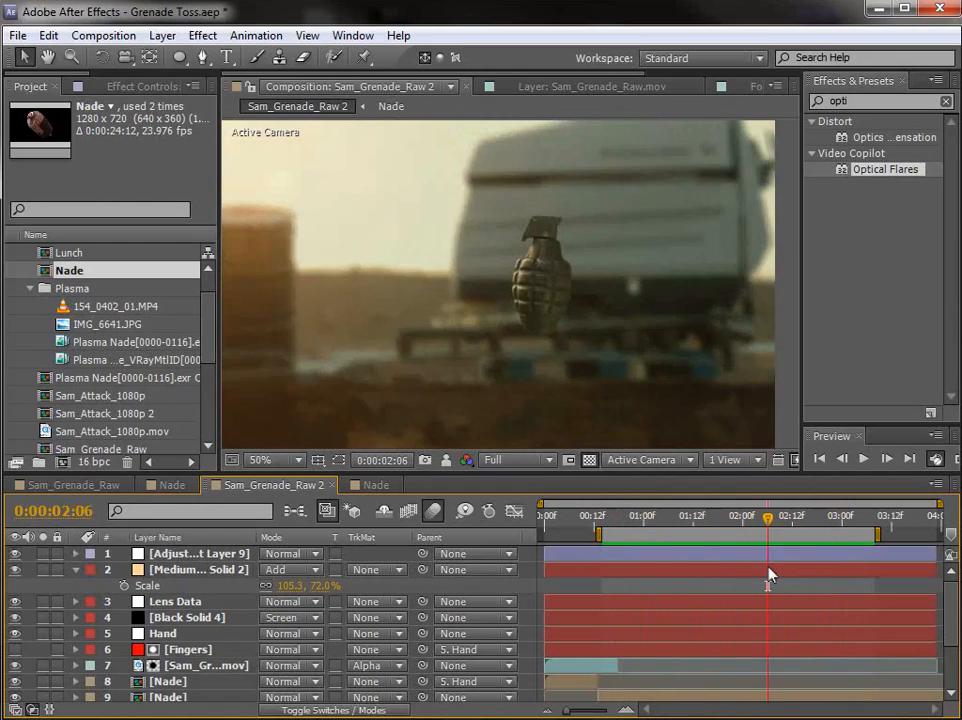
left_click_drag(786, 524, 855, 539)
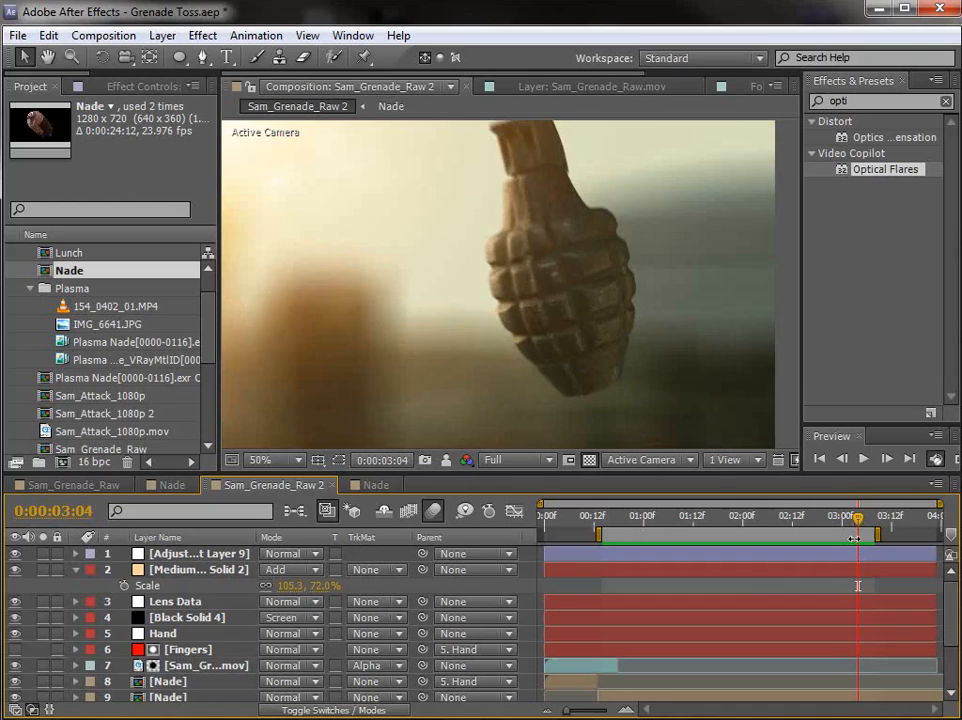
Step: Examine the Plasma Nade[0000-0116].exr footage and play through the alternate thrown-object versions in the Sam_Grenade_Raw composition
double_click(112, 342)
left_click_drag(288, 425, 588, 424)
left_click(58, 485)
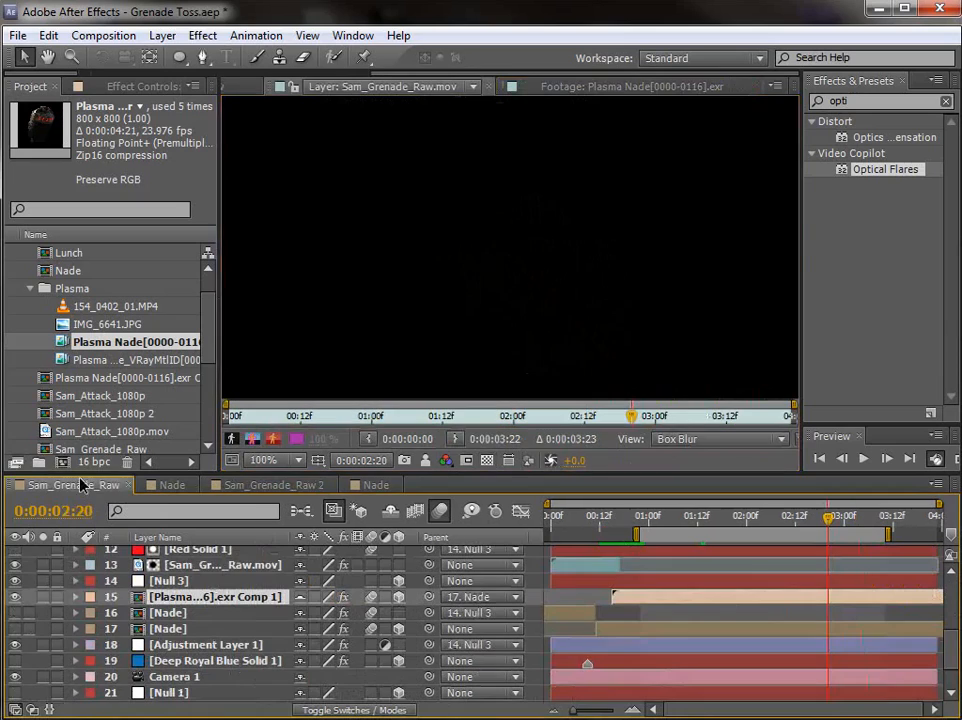
left_click(248, 86)
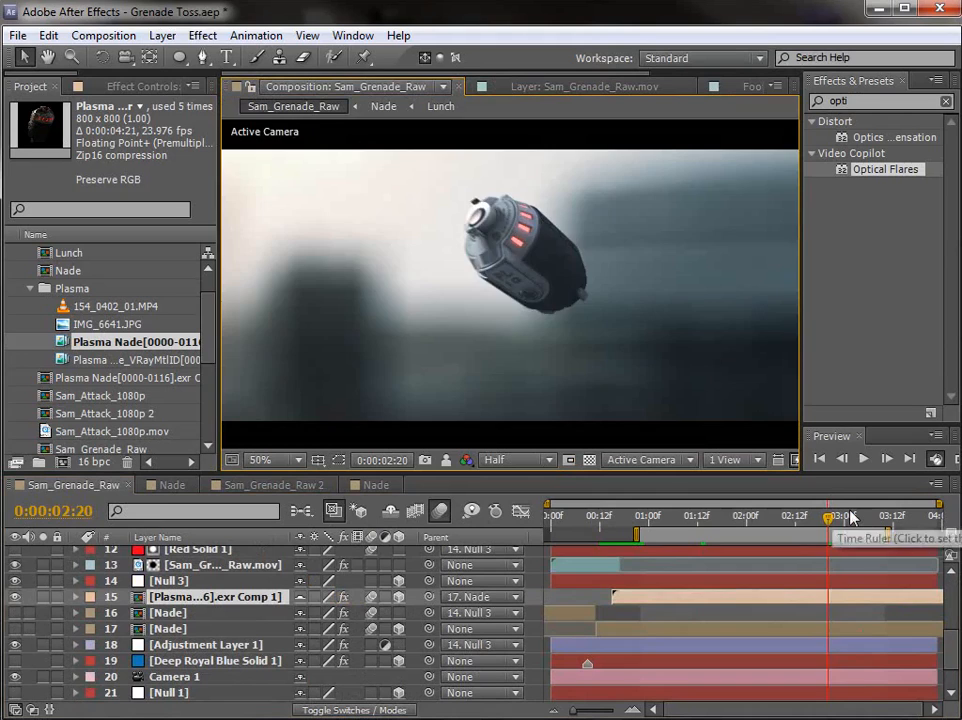
key("KP_0")
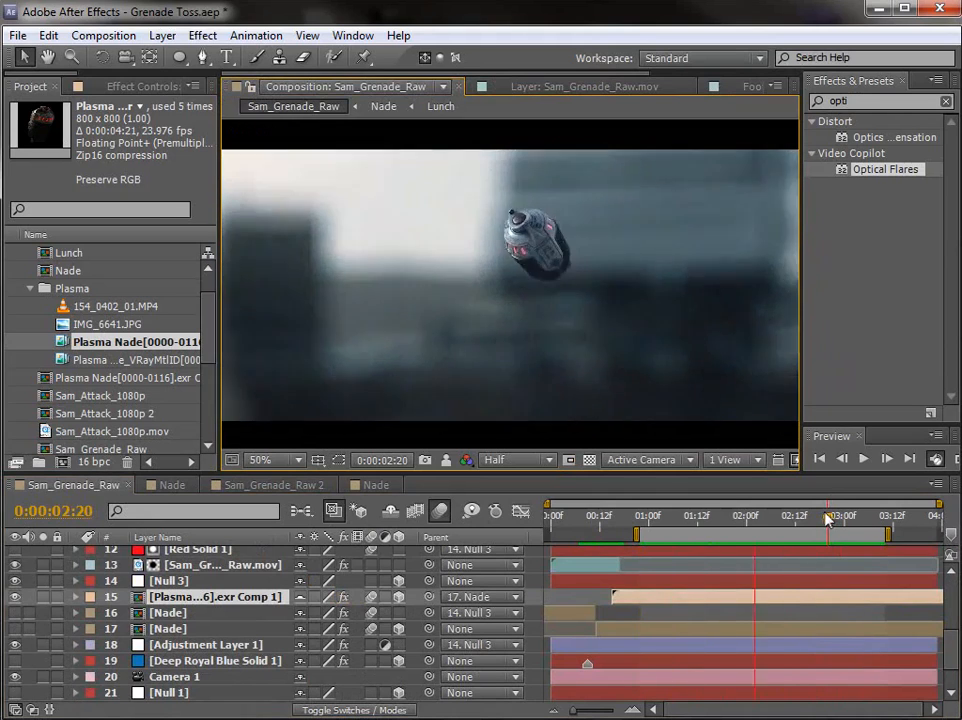
left_click_drag(838, 527, 878, 568)
key("KP_0")
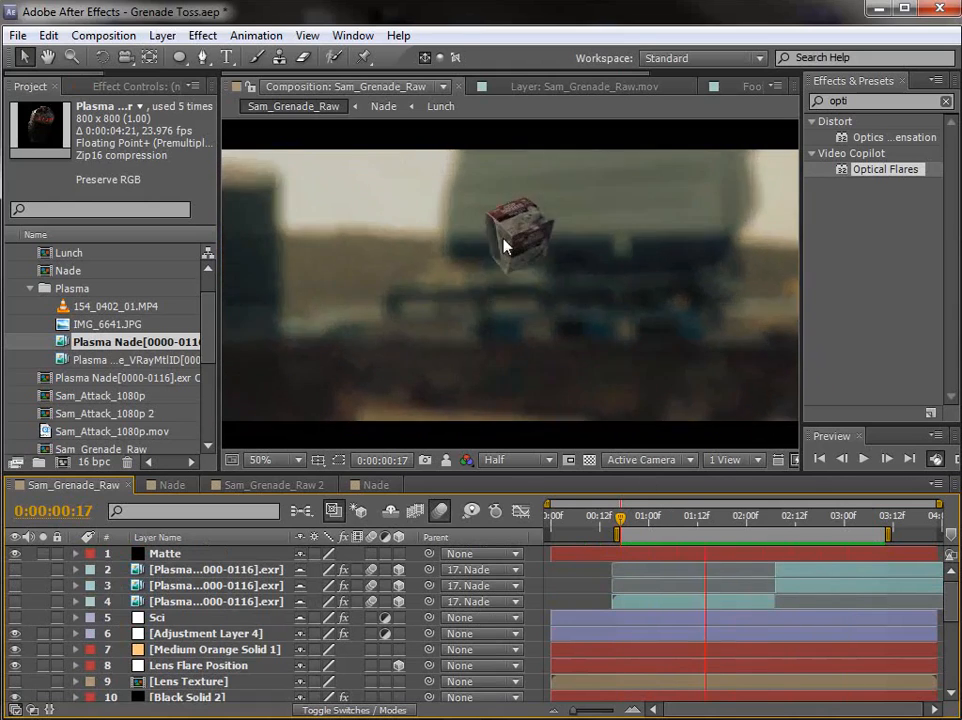
left_click_drag(638, 515, 711, 543)
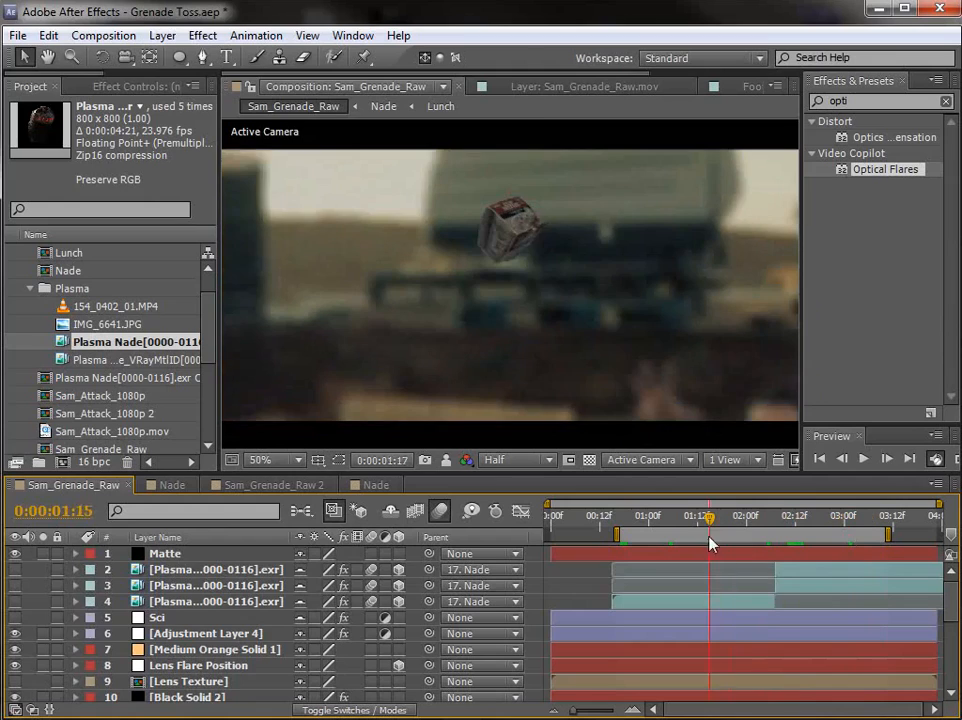